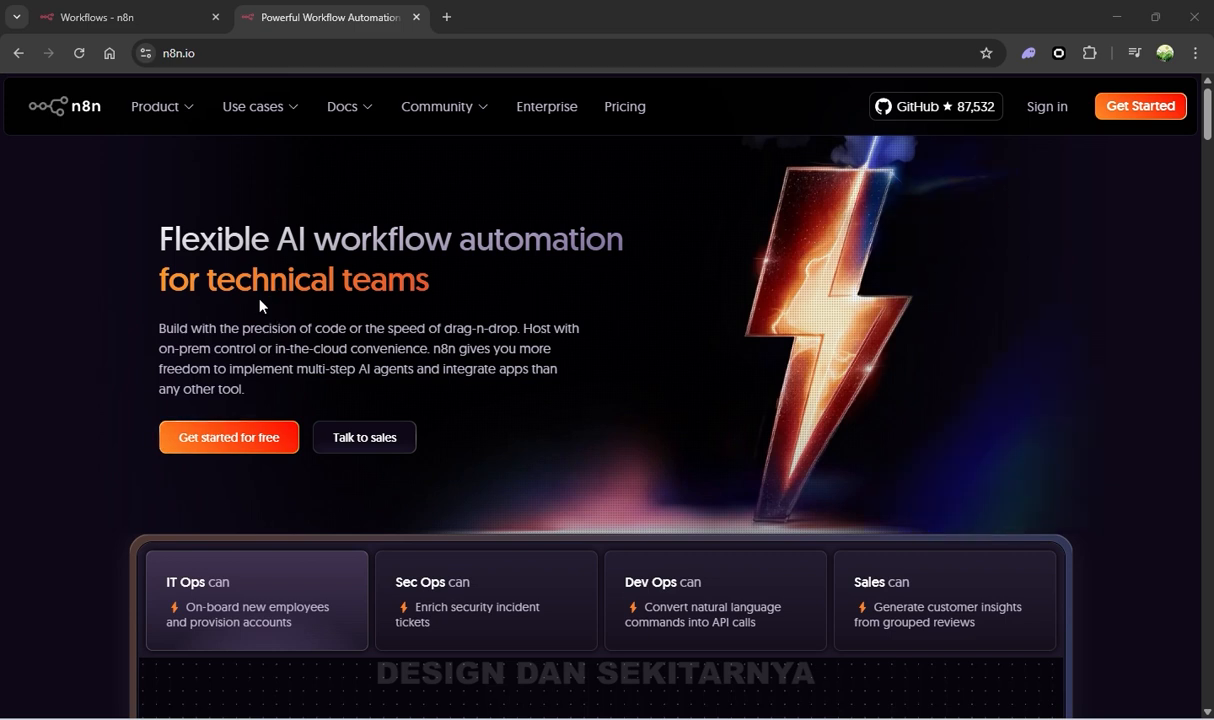
Highlight the hero paragraph on the n8n homepage, then clear the selection
mouse_move(158, 116)
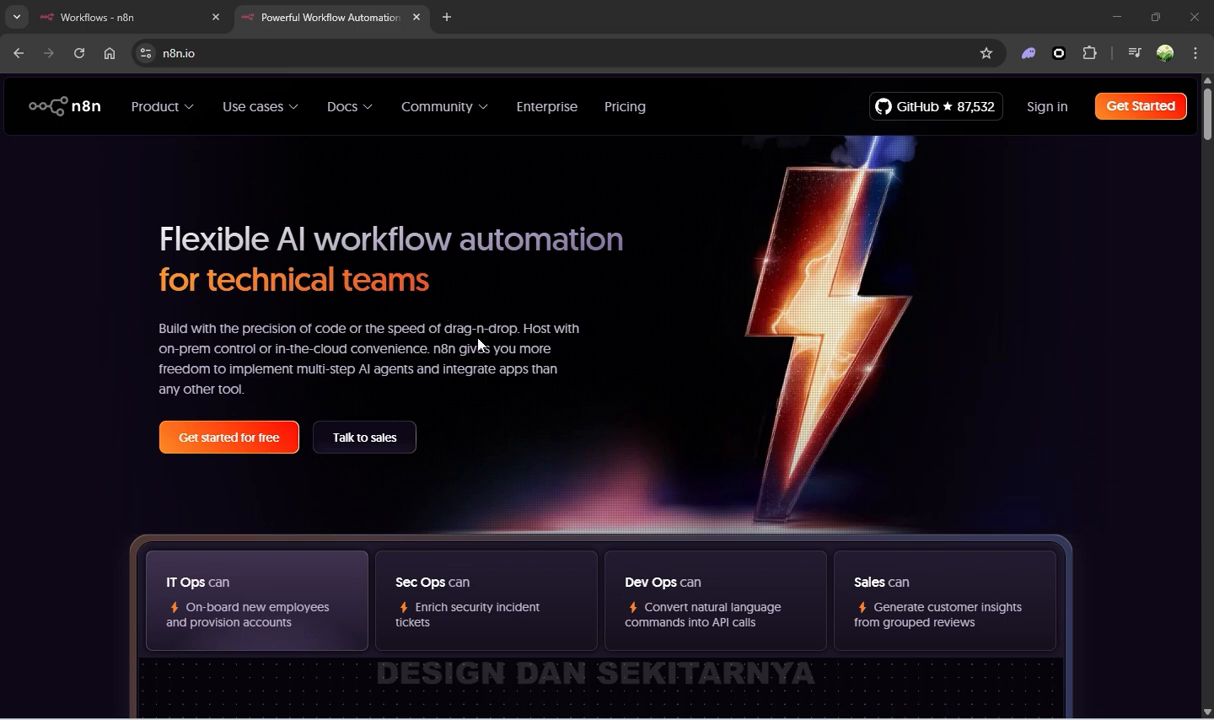
drag(287, 401, 155, 329)
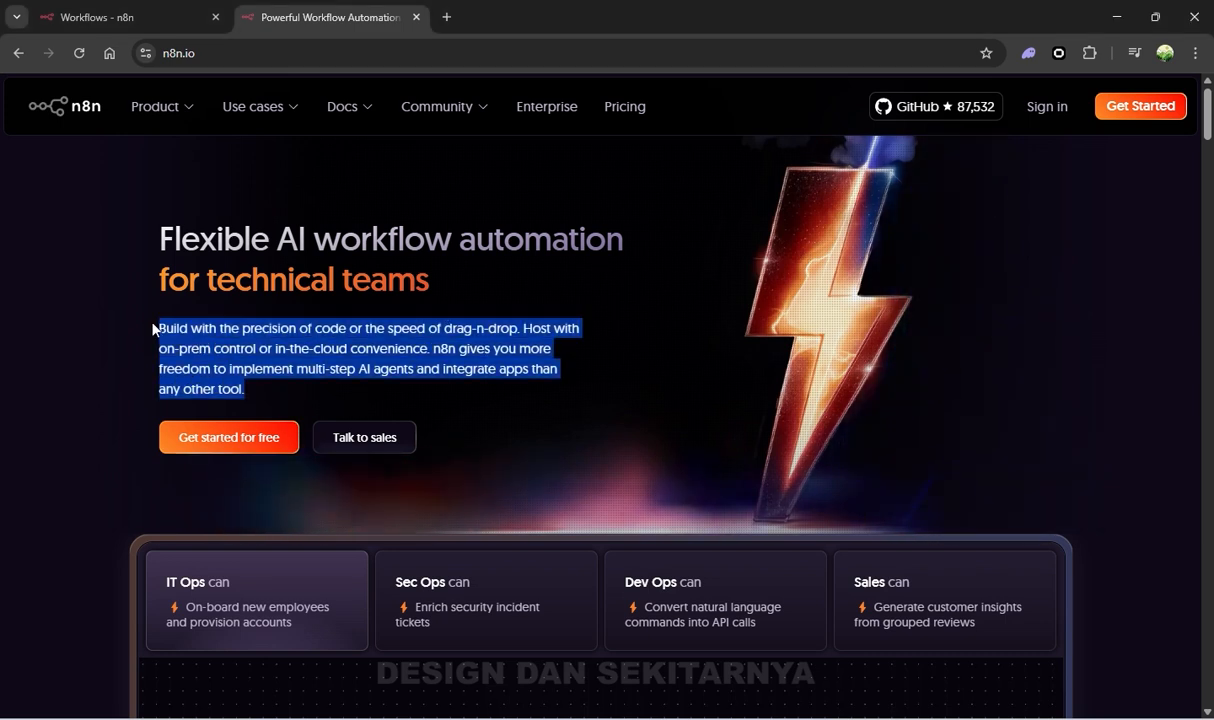
click(658, 352)
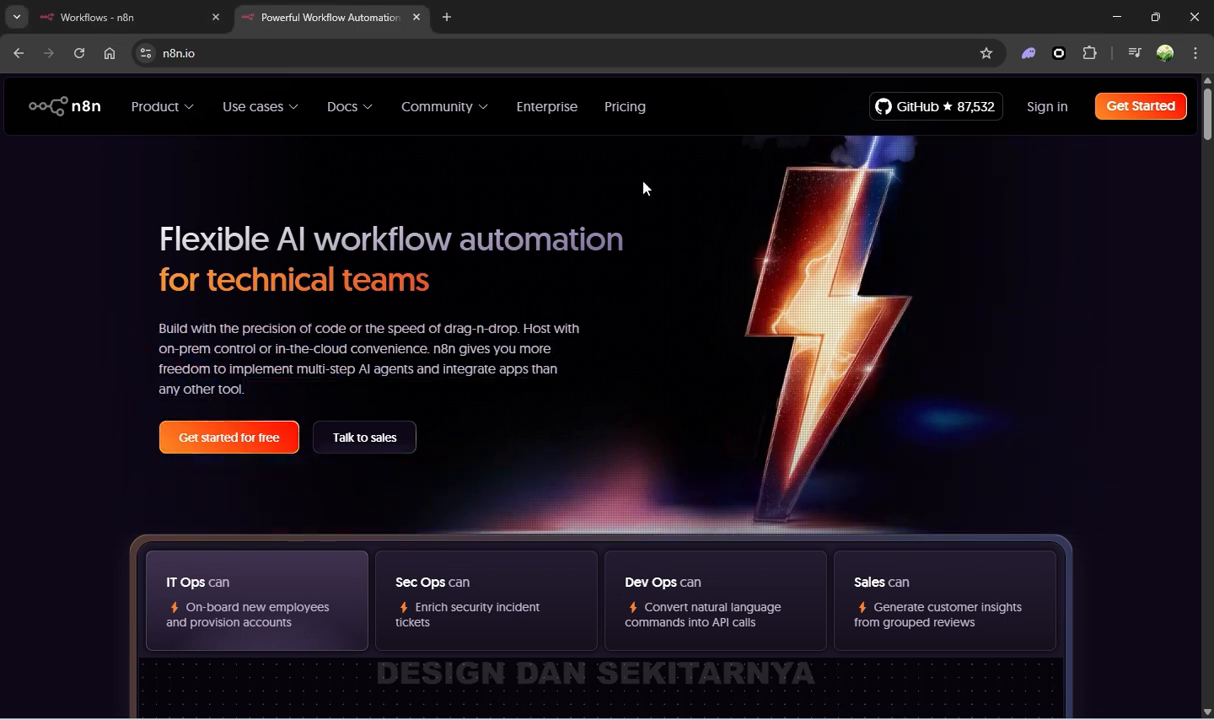
Review the pricing plans (Starter $20, Pro $50 monthly), then return to the homepage
click(626, 122)
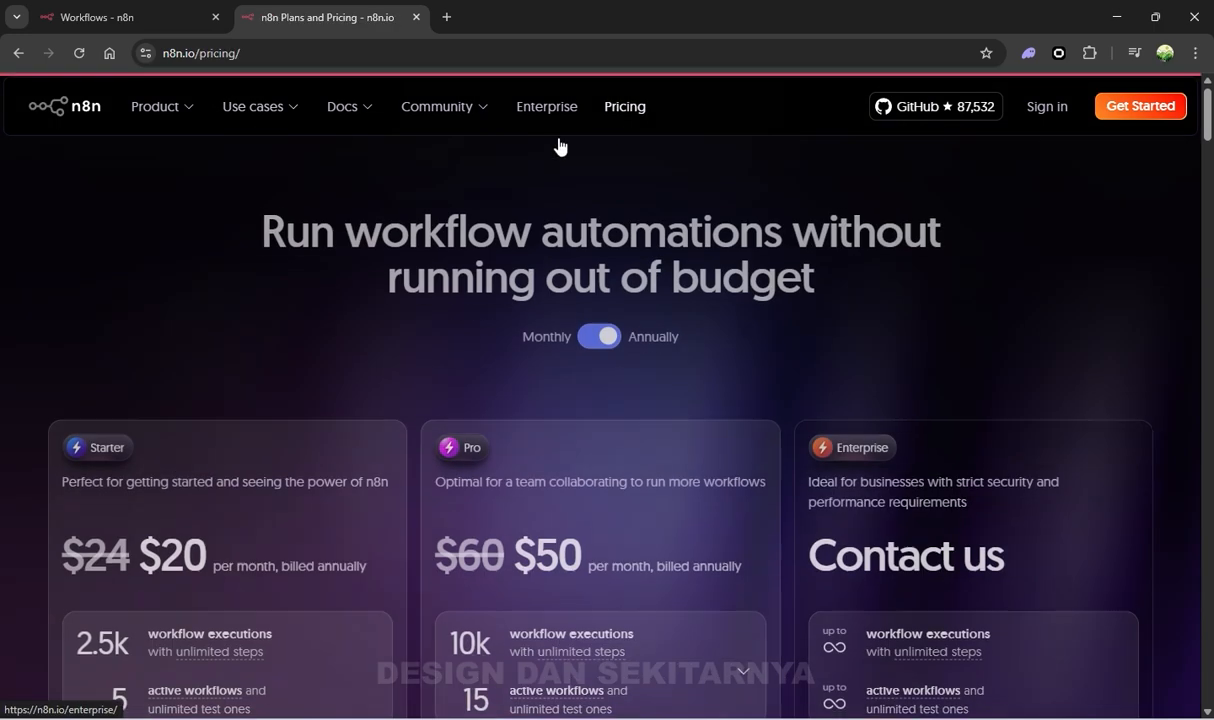
scroll(270, 349, down, 2)
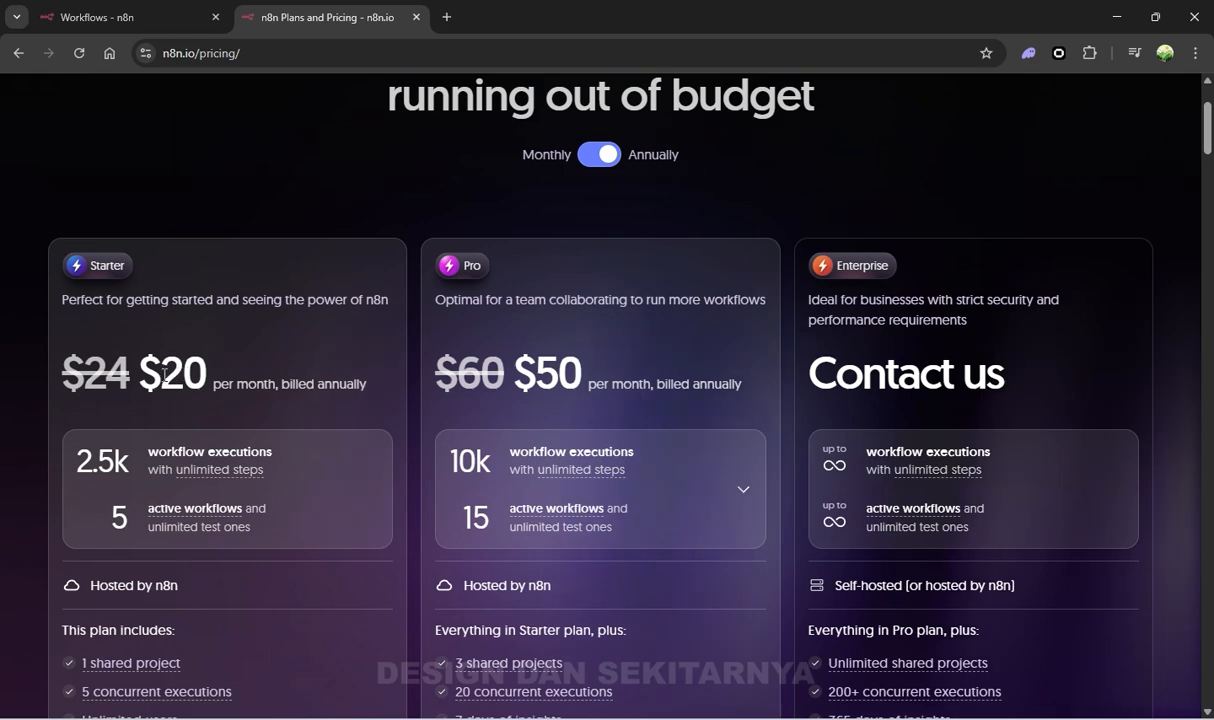
double_click(164, 376)
click(175, 377)
scroll(187, 379, up, 2)
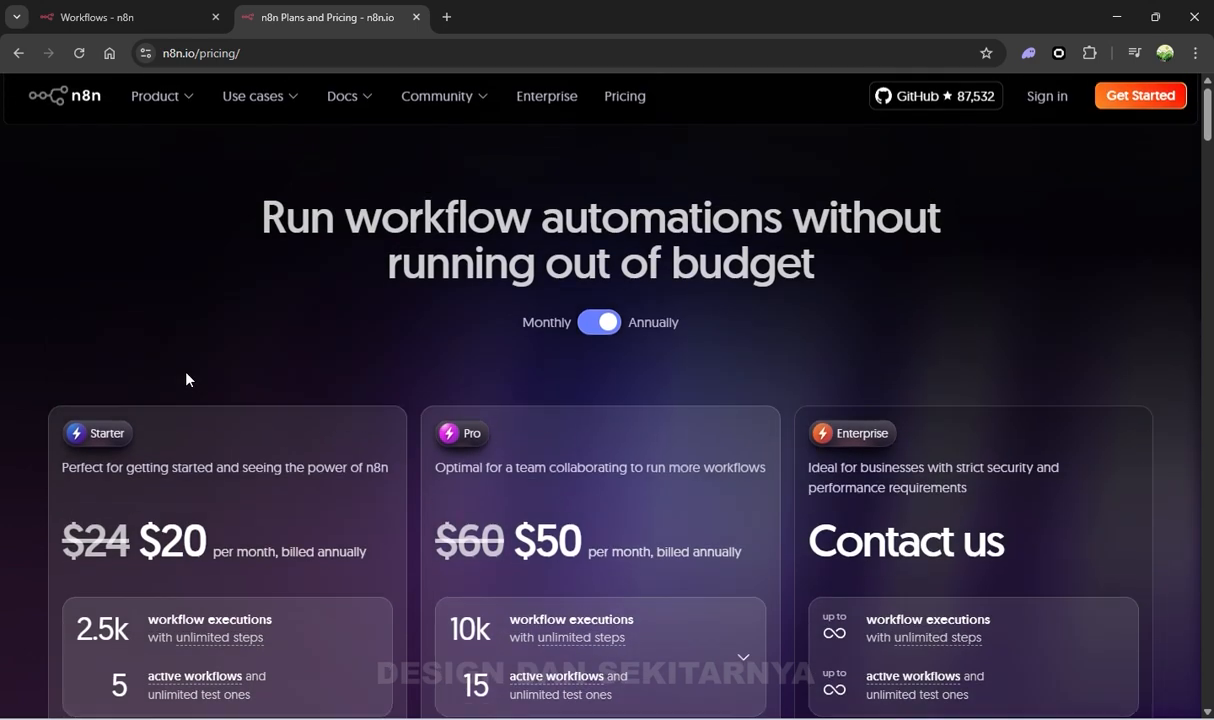
scroll(185, 379, down, 3)
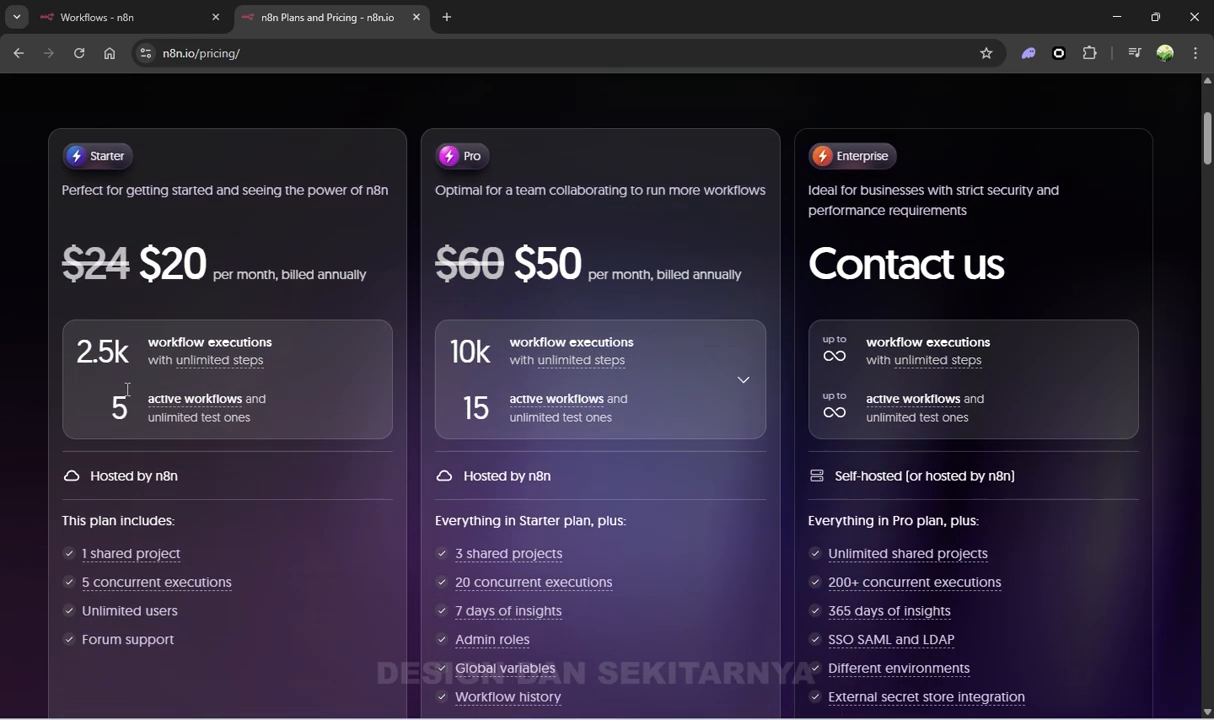
scroll(127, 389, down, 1)
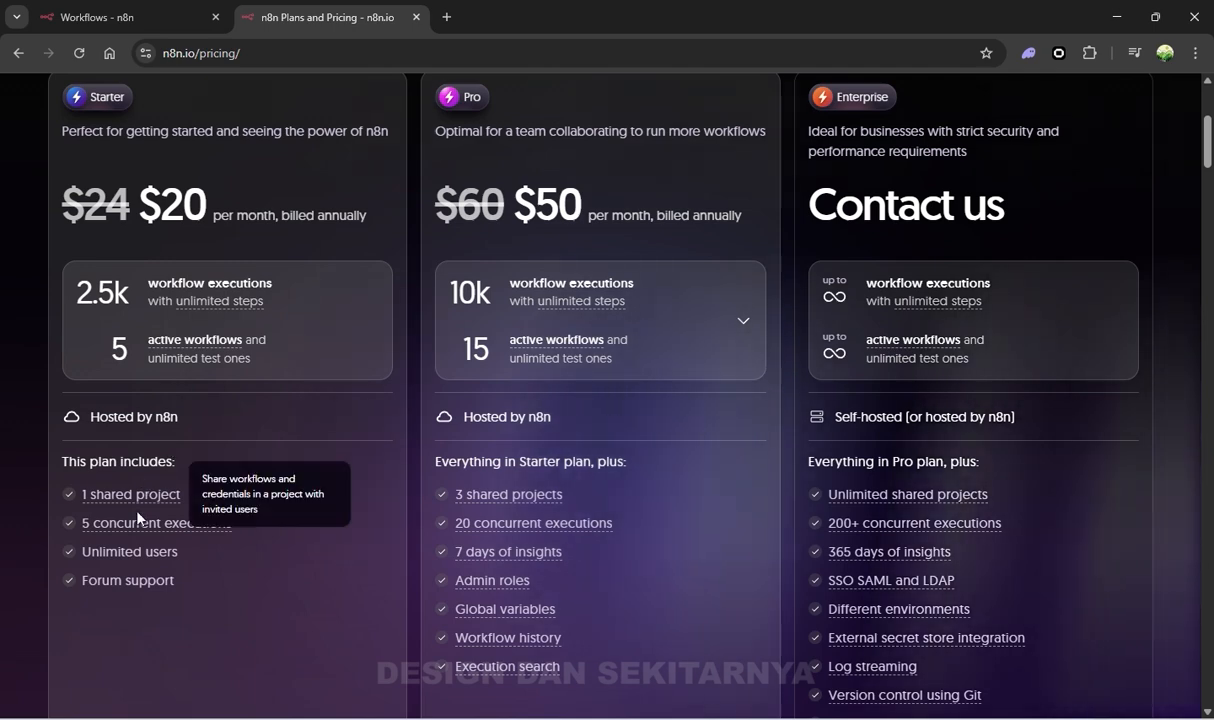
scroll(107, 625, up, 4)
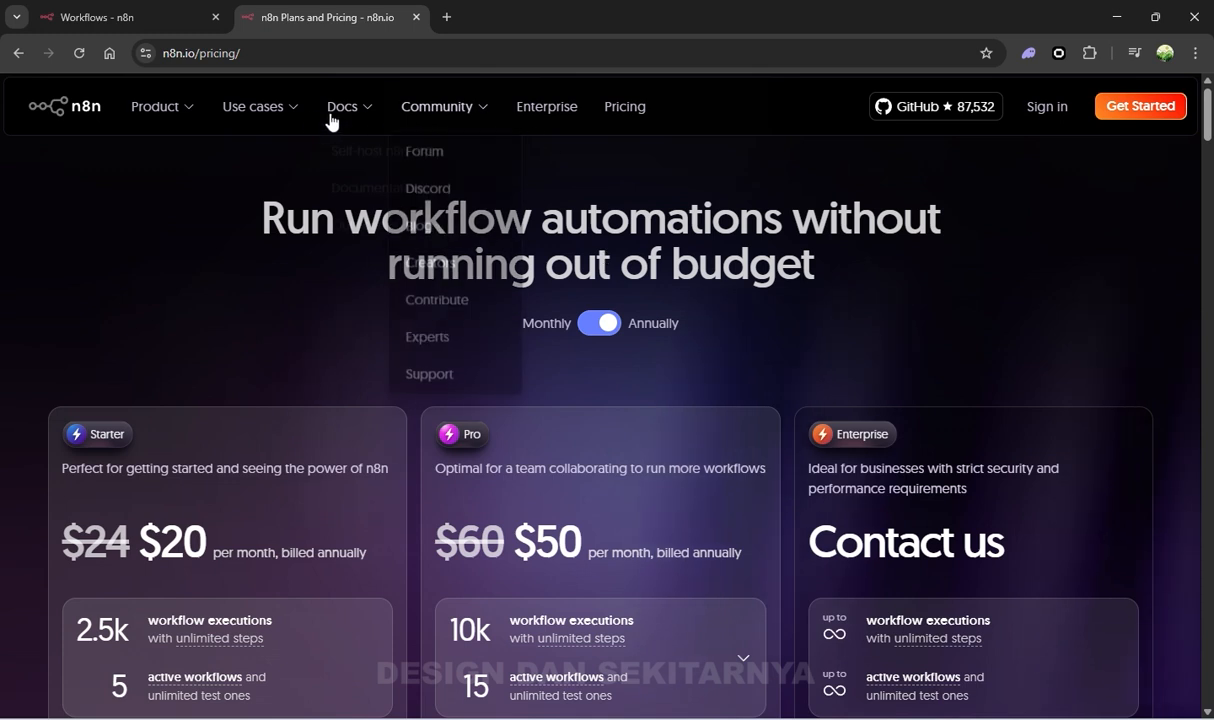
mouse_move(148, 142)
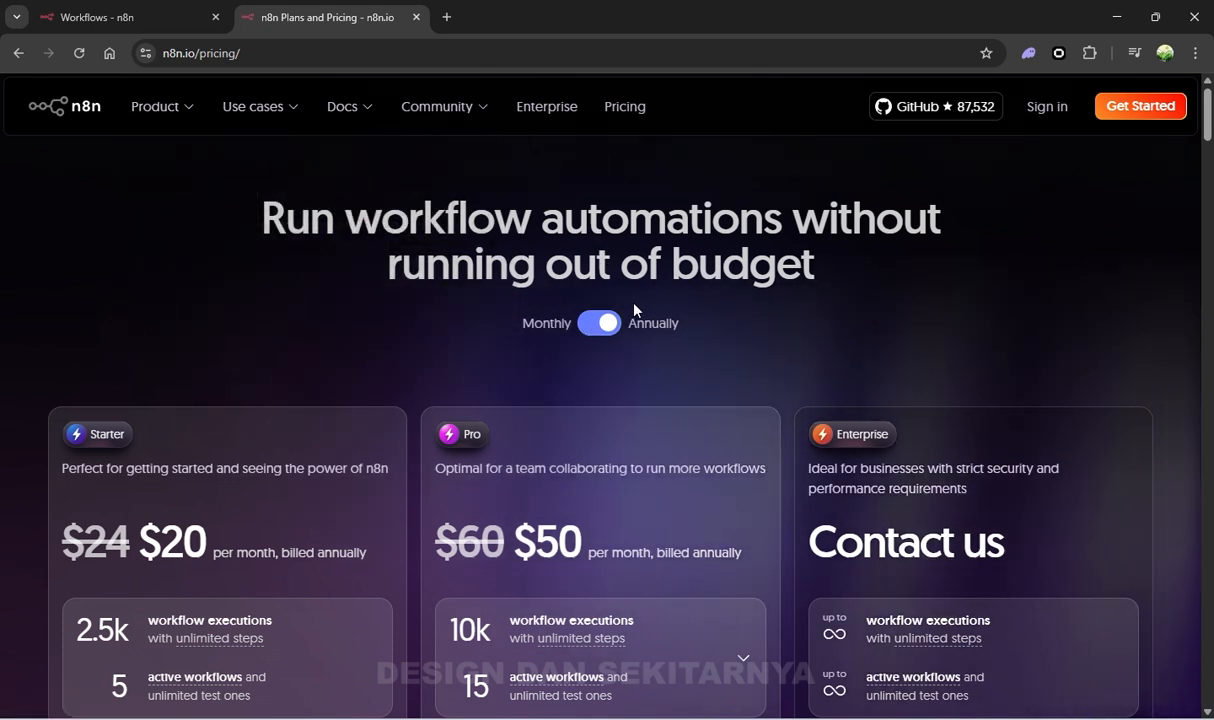
click(55, 112)
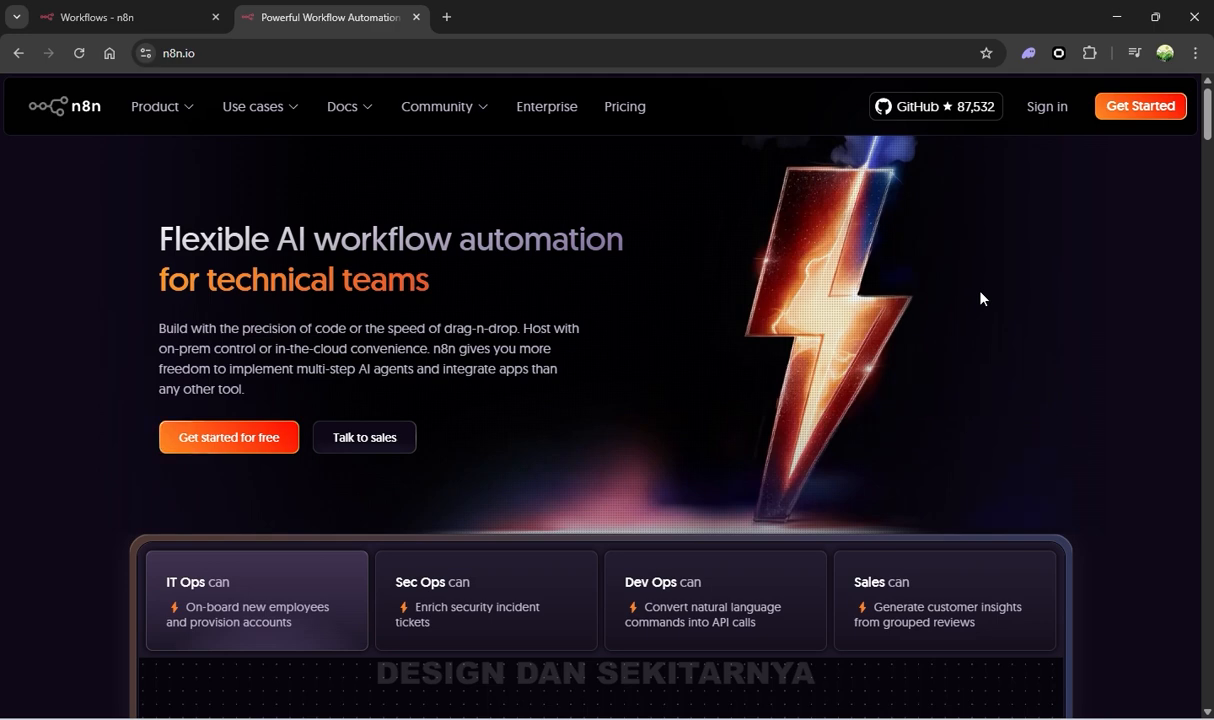
Browse the n8n homepage and start the n8n.cloud signup in a new tab
scroll(813, 341, down, 5)
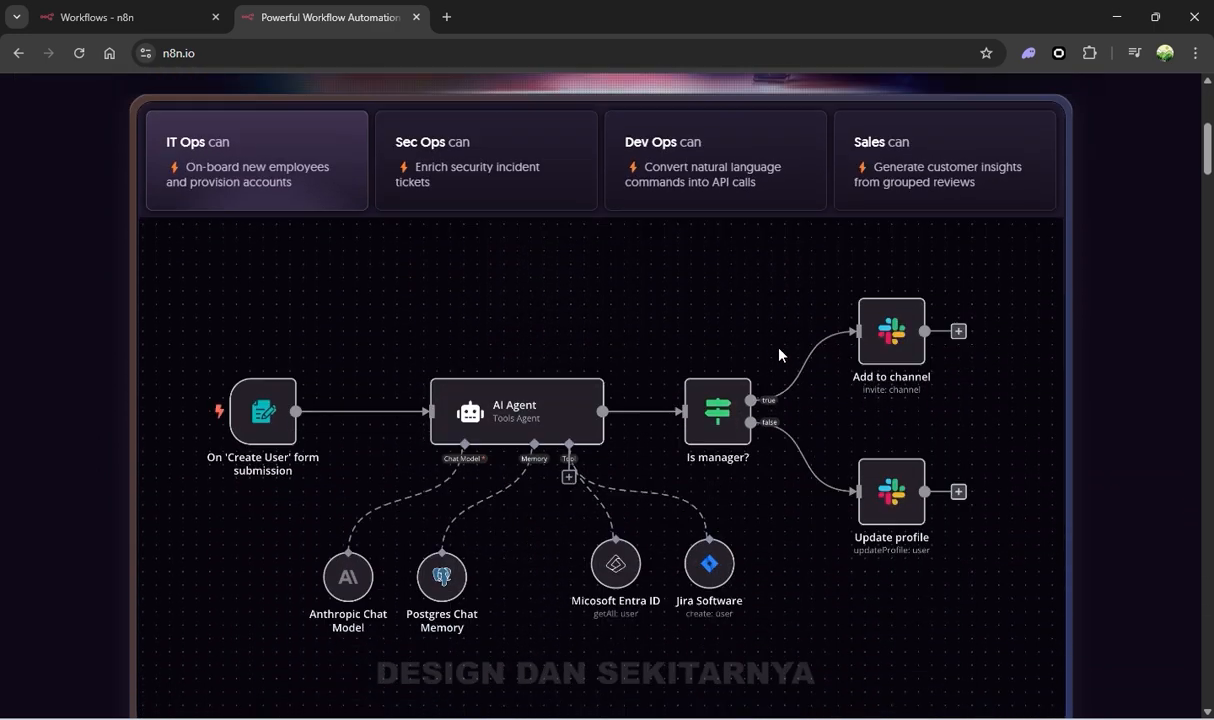
scroll(780, 354, down, 5)
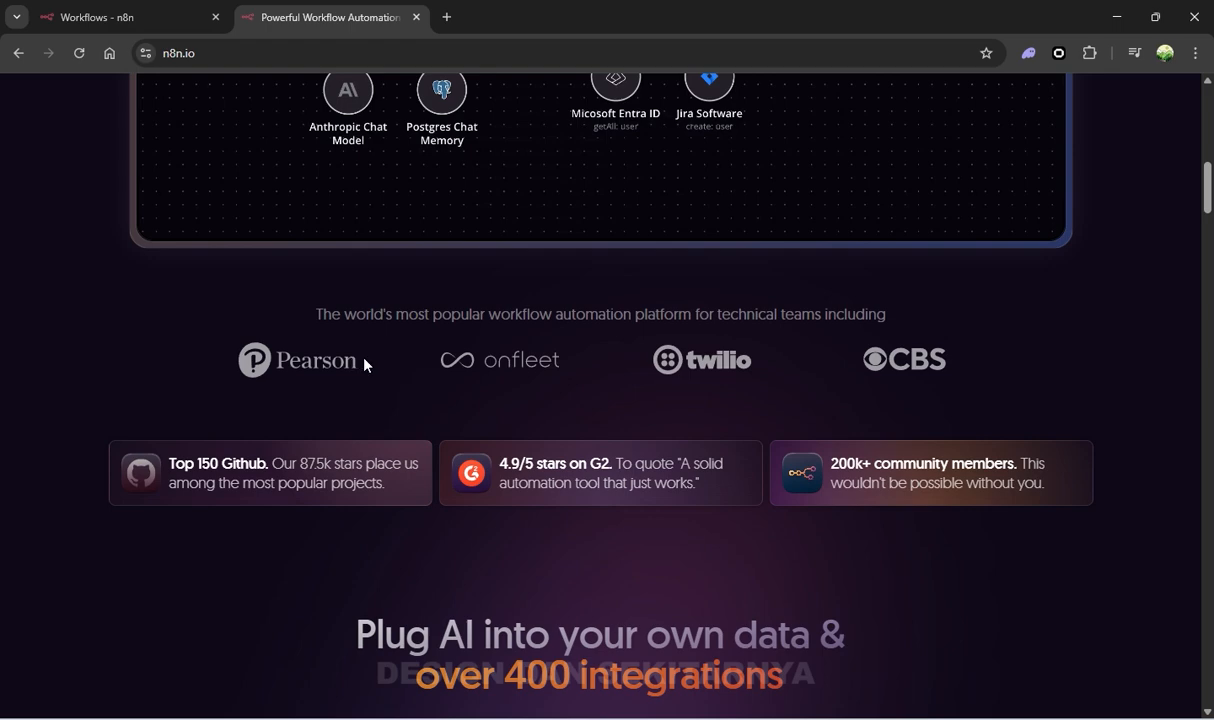
scroll(515, 372, up, 2)
scroll(523, 376, up, 2)
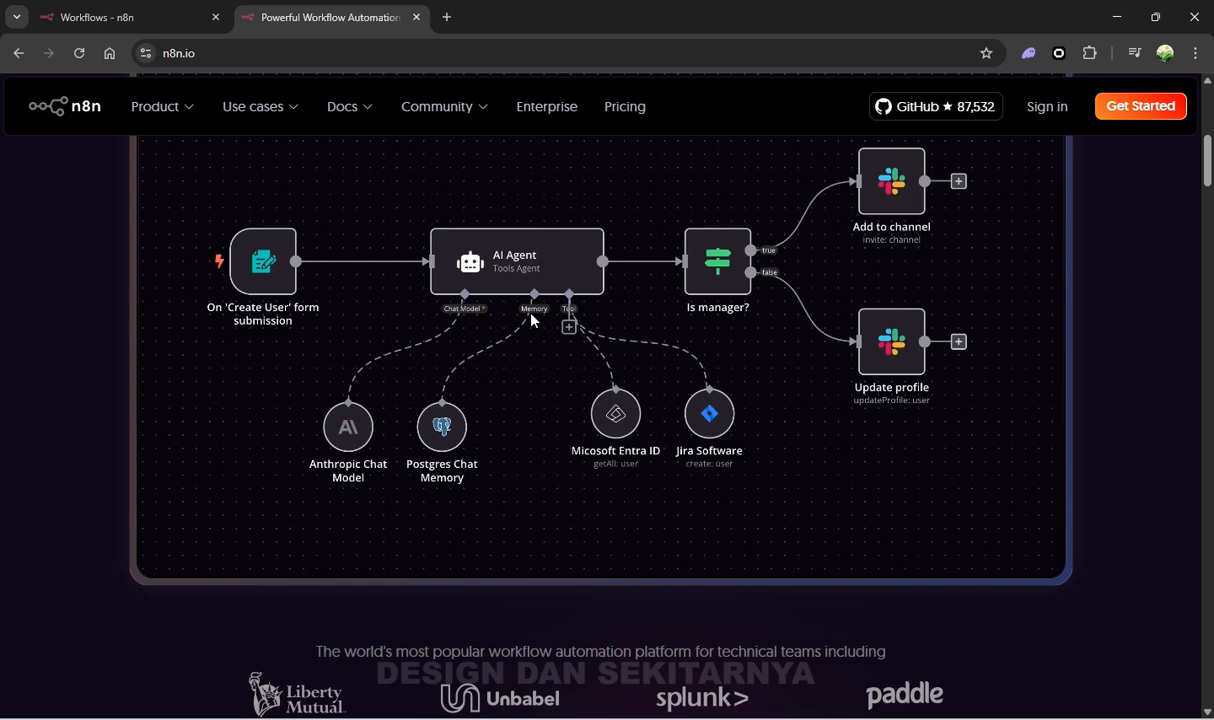
scroll(648, 380, up, 2)
scroll(650, 385, up, 2)
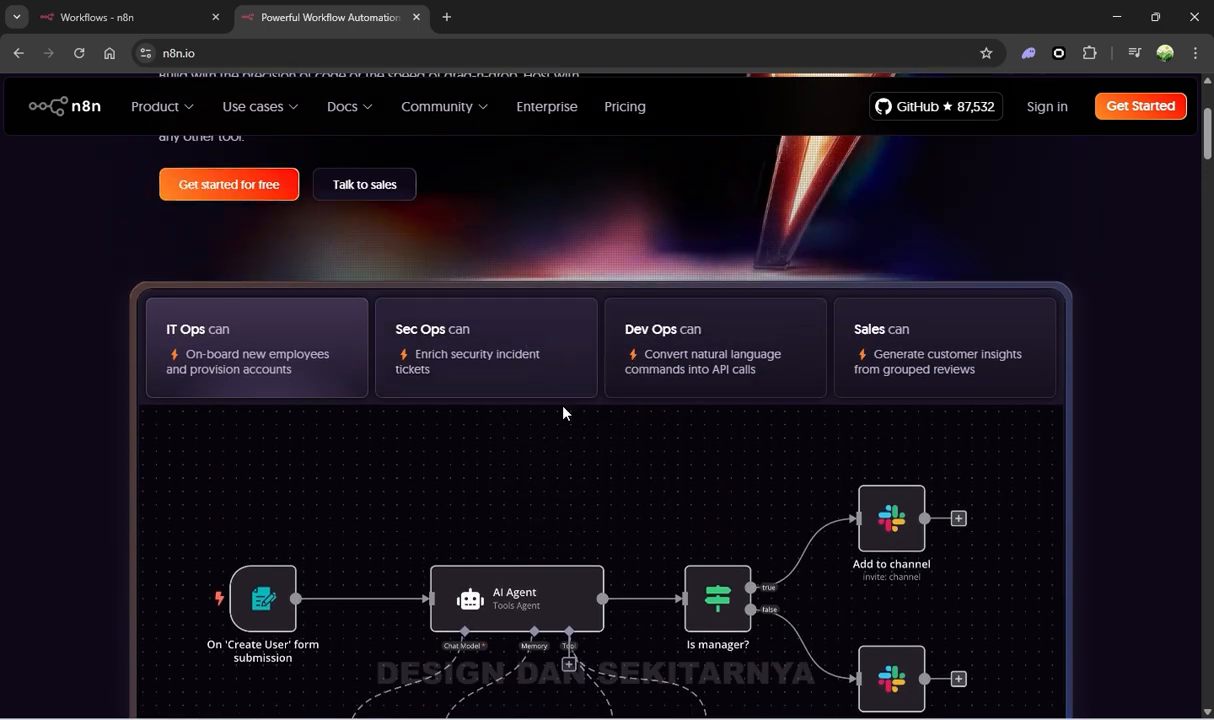
scroll(565, 415, up, 3)
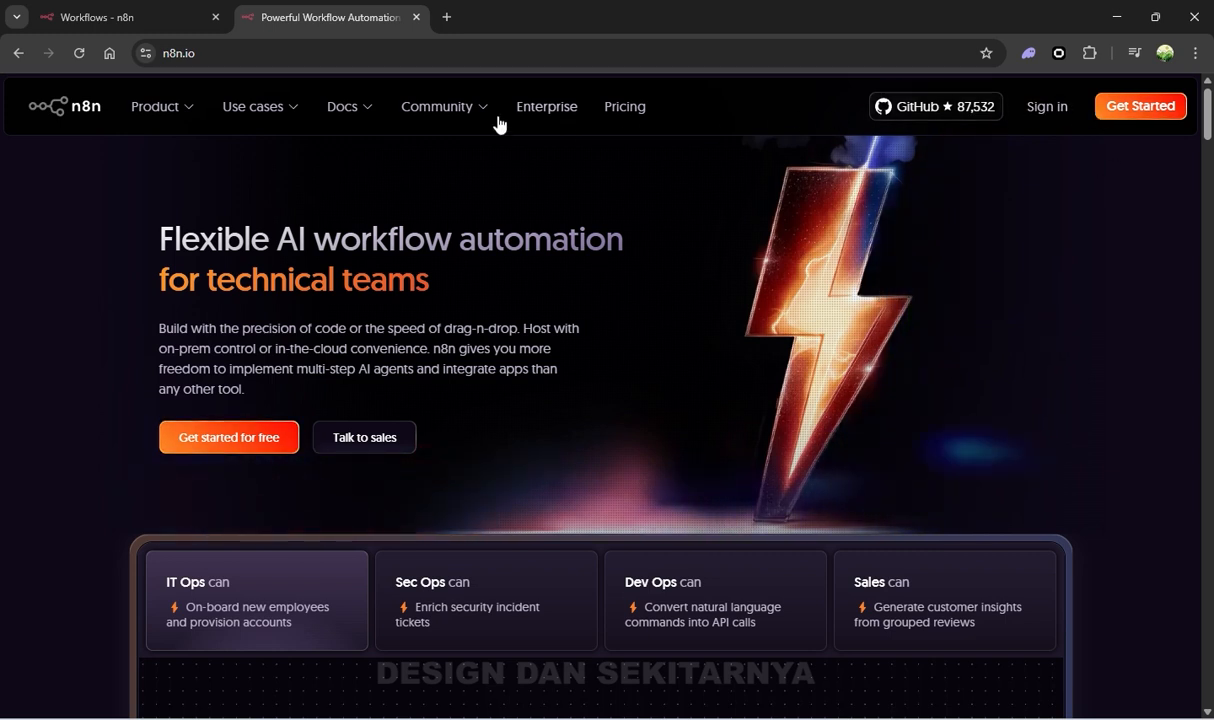
click(1129, 115)
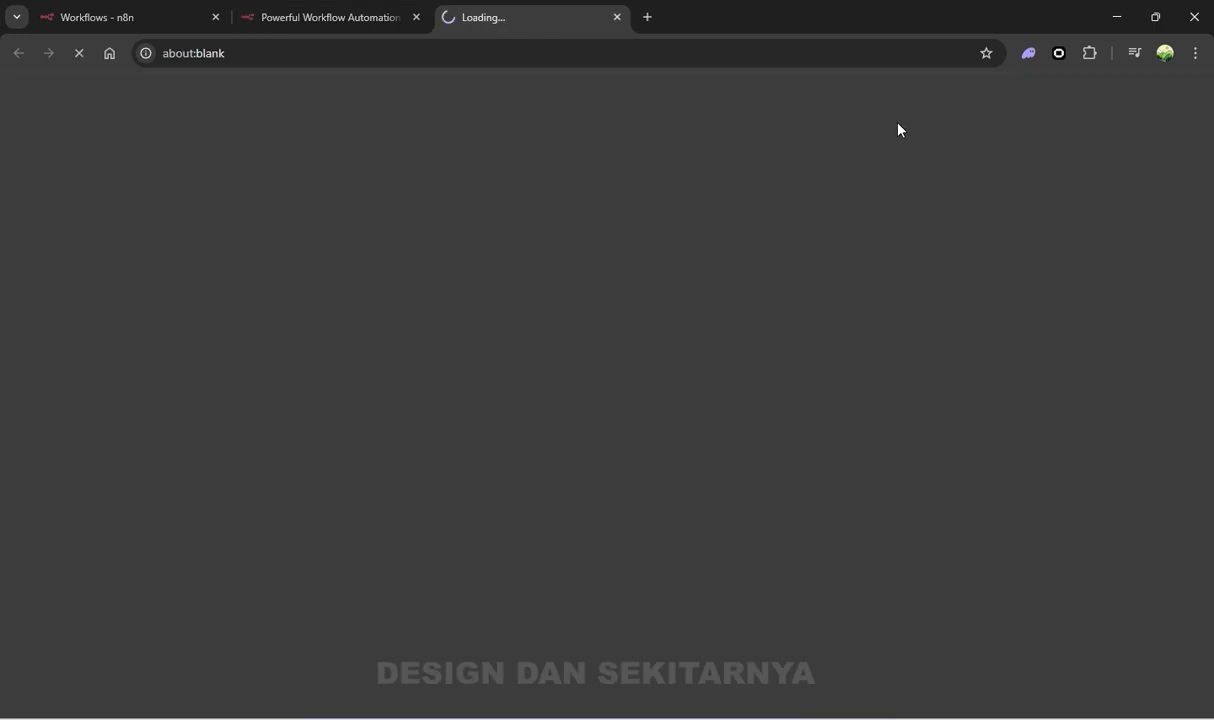
Go back to the n8n homepage tab and scroll through it again
click(323, 18)
scroll(944, 225, down, 4)
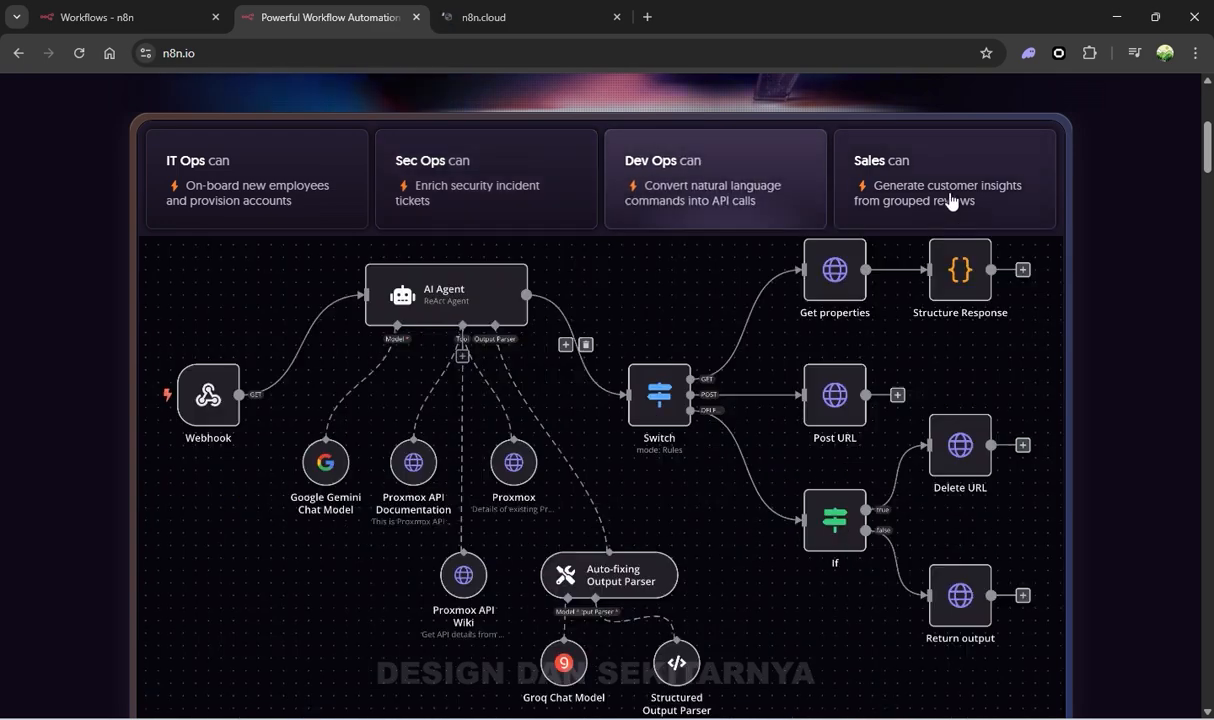
scroll(527, 280, up, 1)
scroll(526, 280, up, 3)
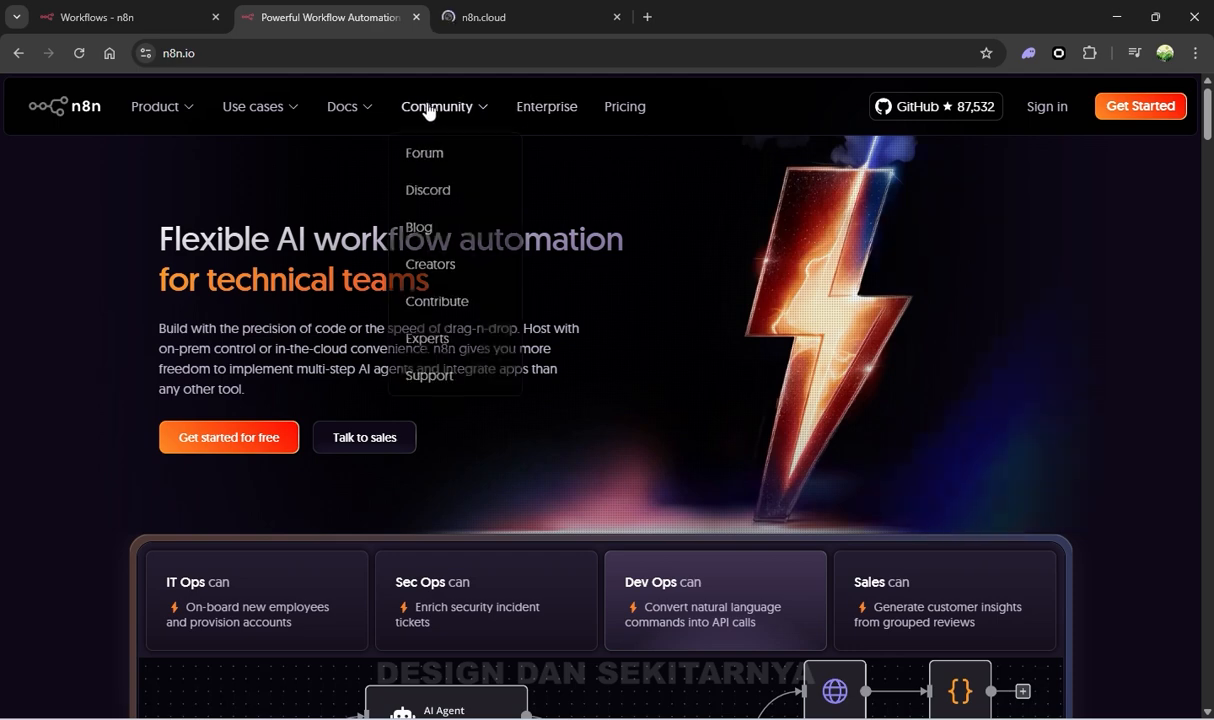
mouse_move(212, 122)
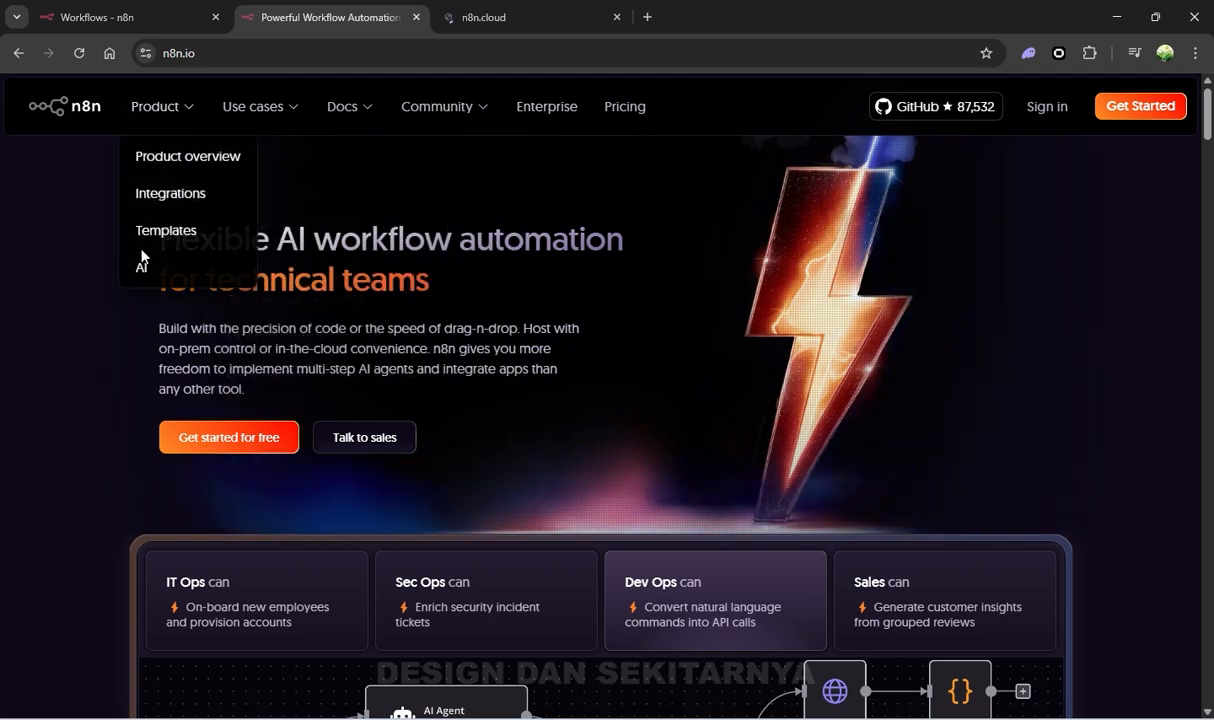
Create a blank workflow named 'My workflow' from the Workflows list and pan its empty canvas
click(148, 28)
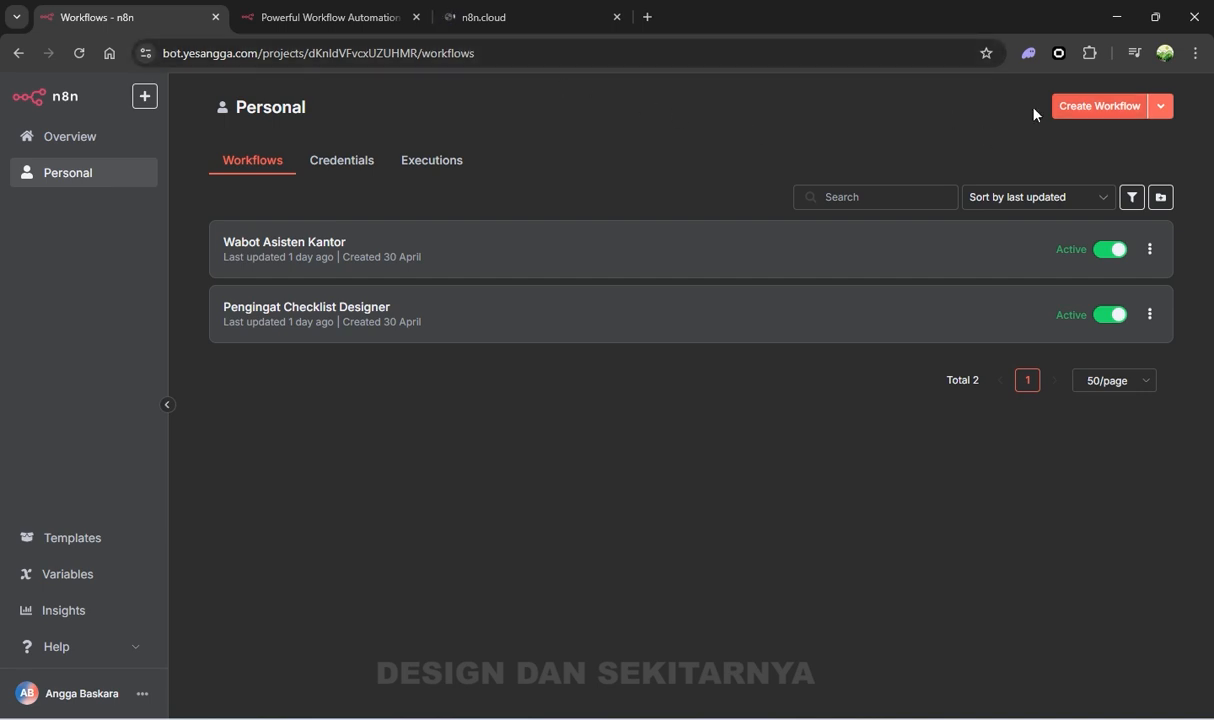
click(1095, 119)
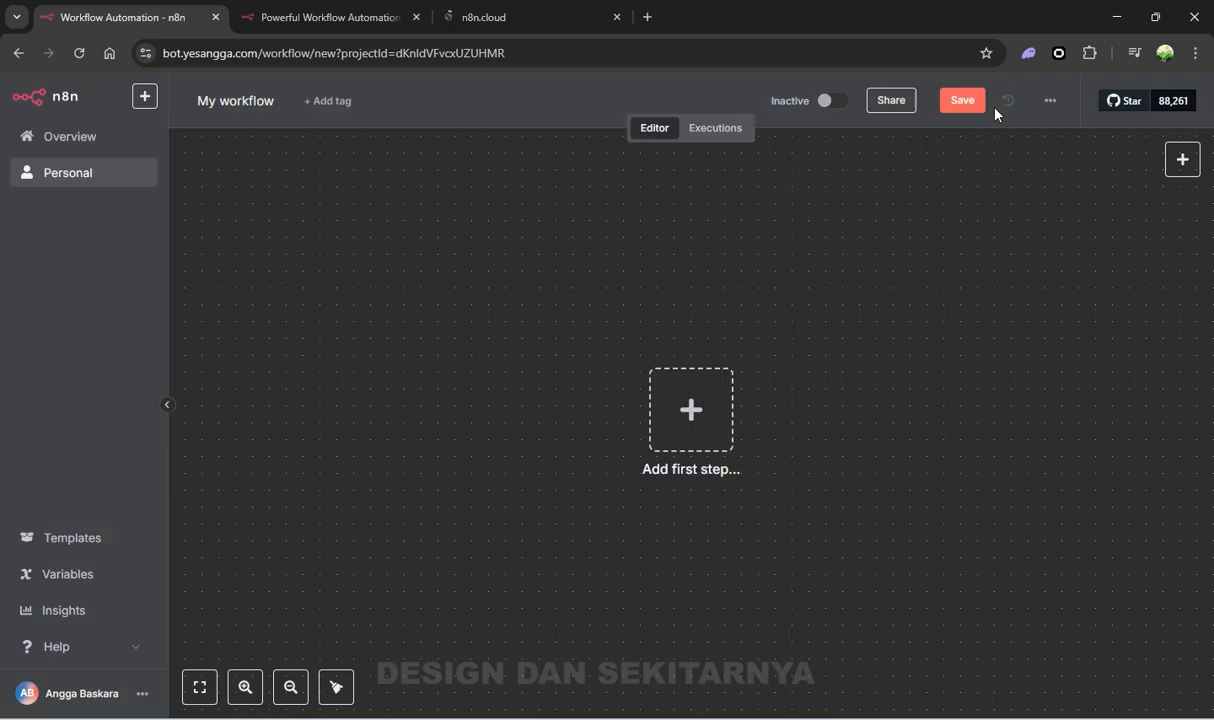
drag(815, 338, 735, 323)
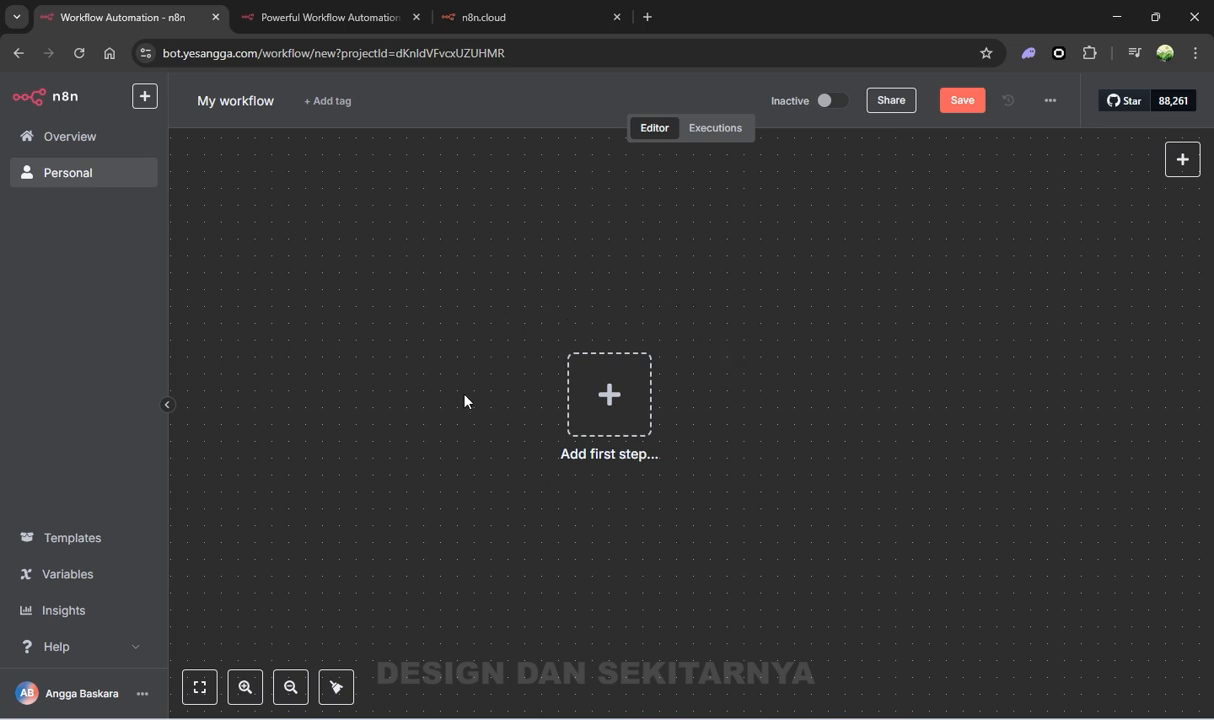
drag(678, 429, 620, 410)
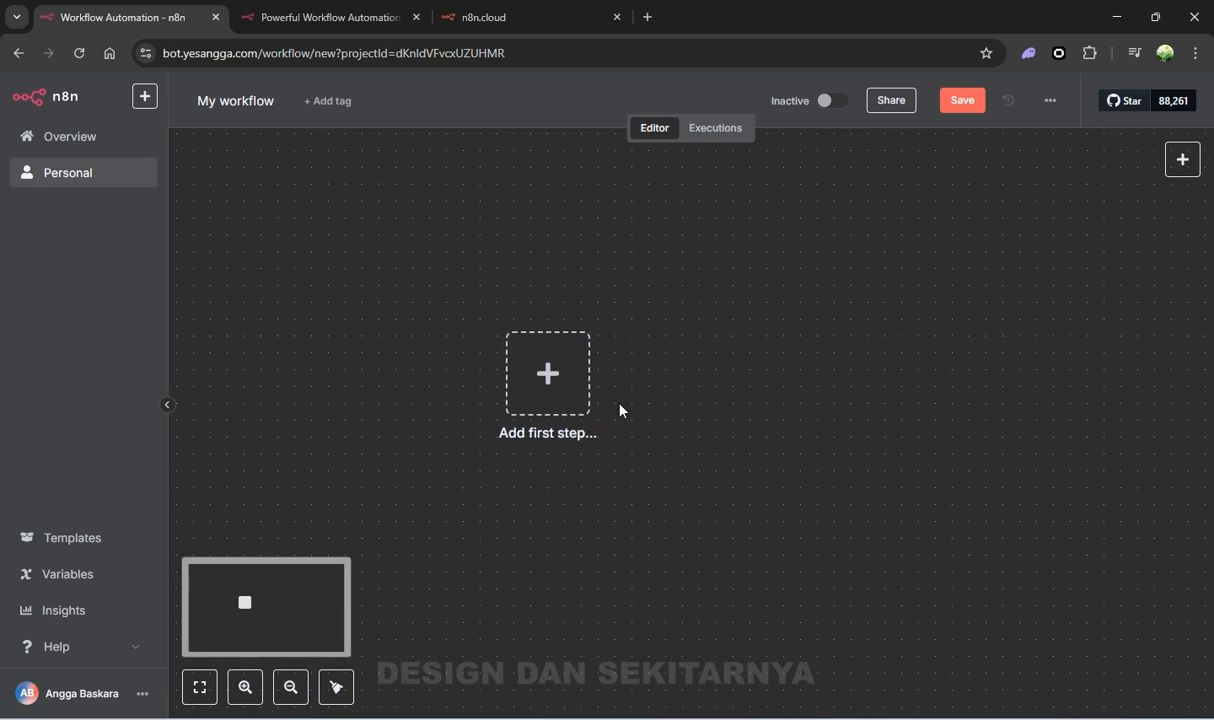
Open the Data Toko spreadsheet from the Google Sheets home page
click(460, 30)
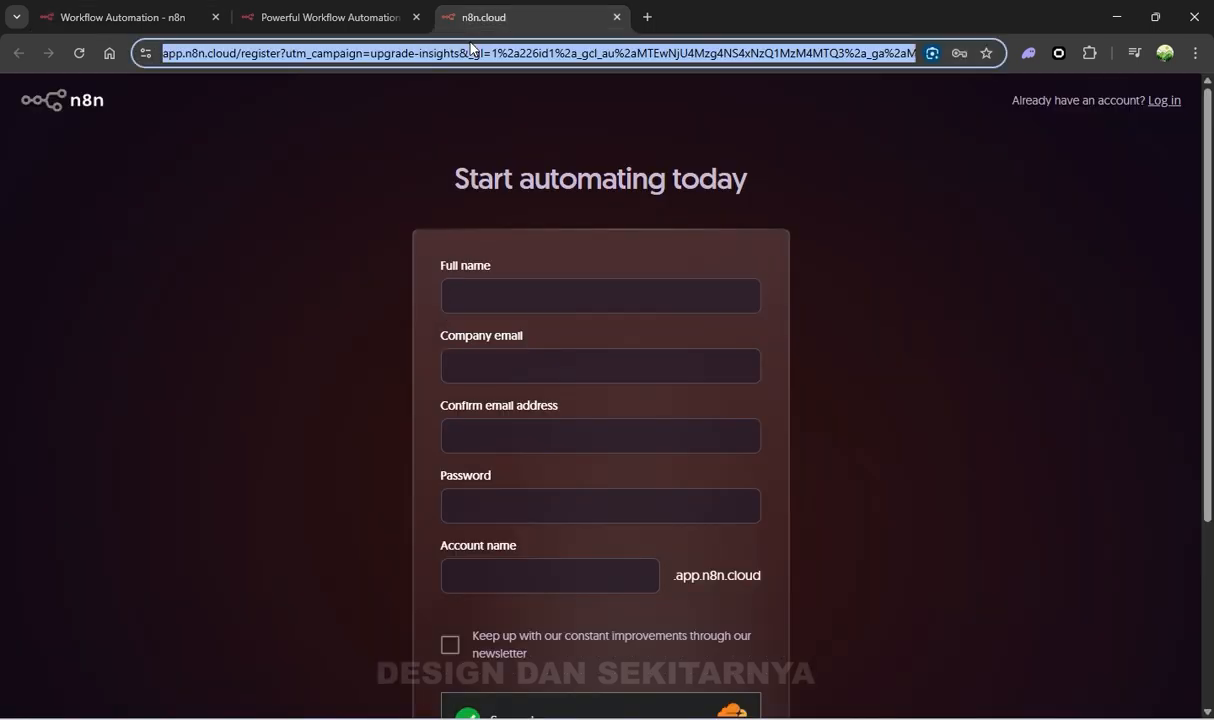
text(g)
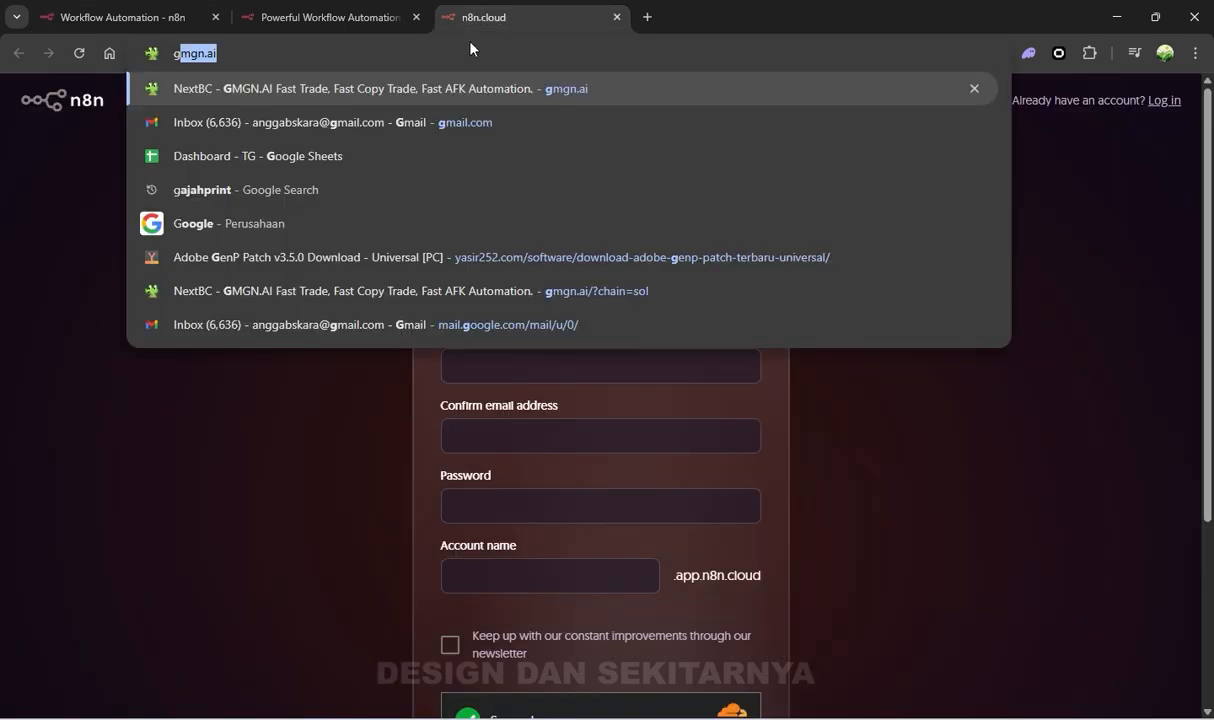
key(Down)
key(Down)
key(Return)
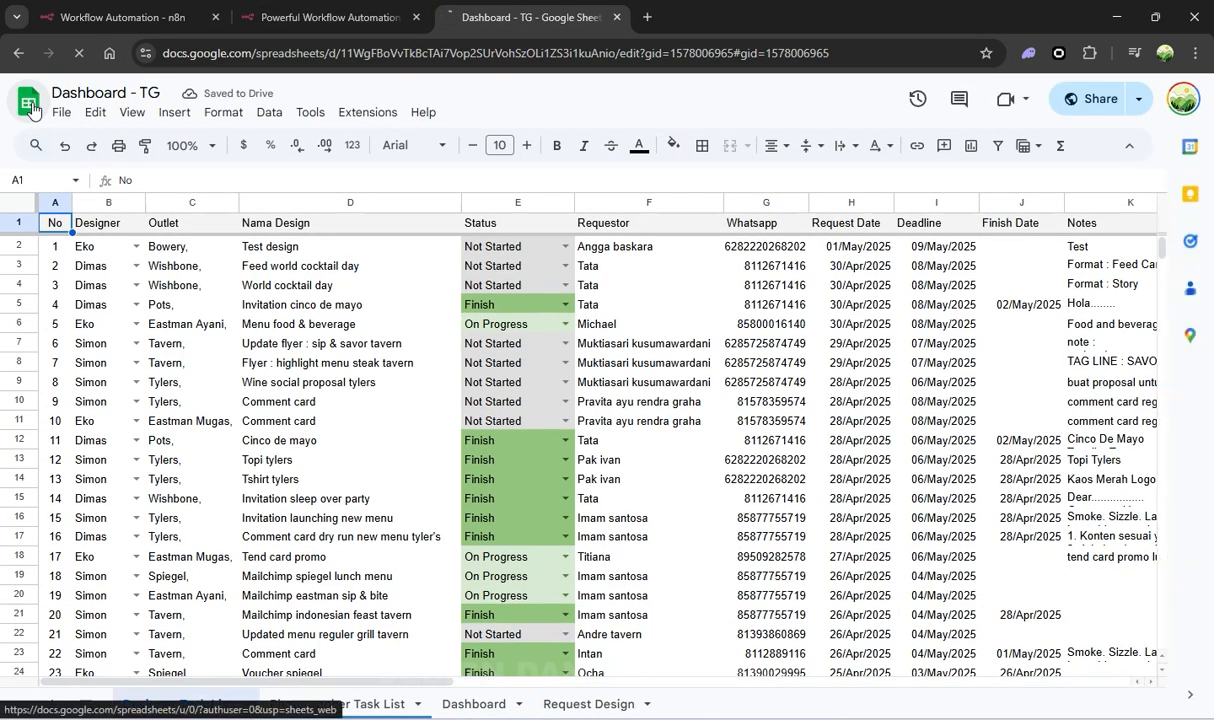
click(31, 106)
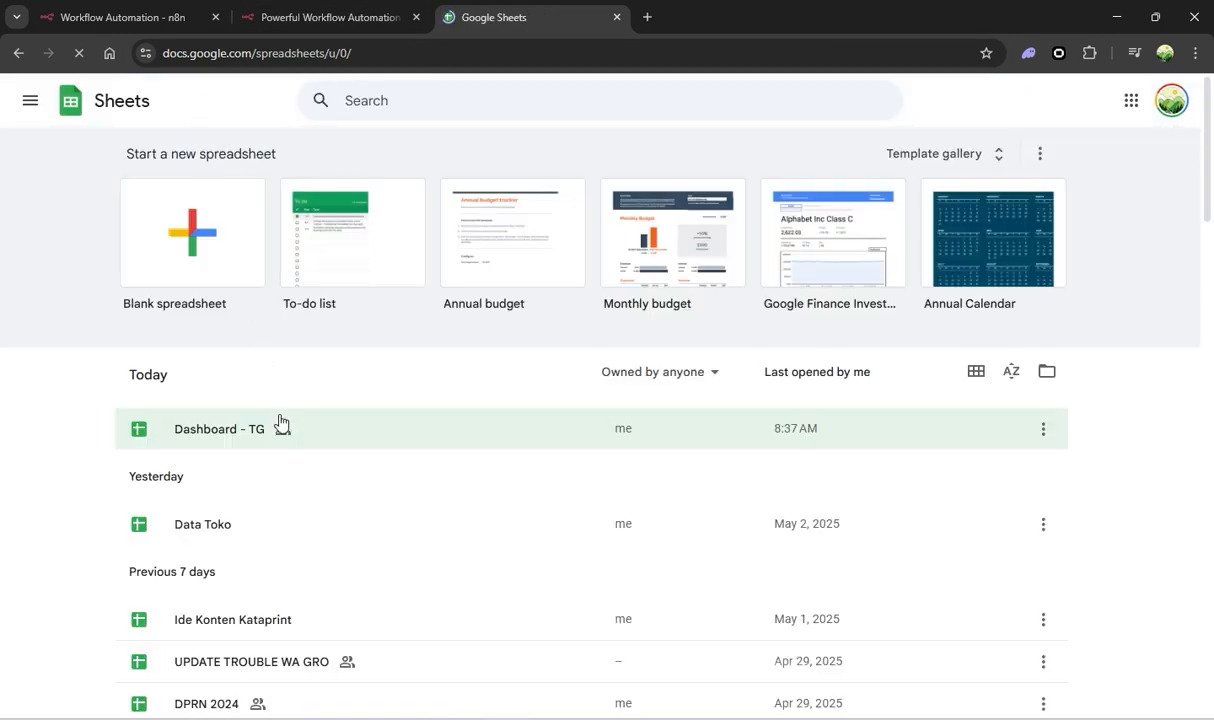
click(290, 524)
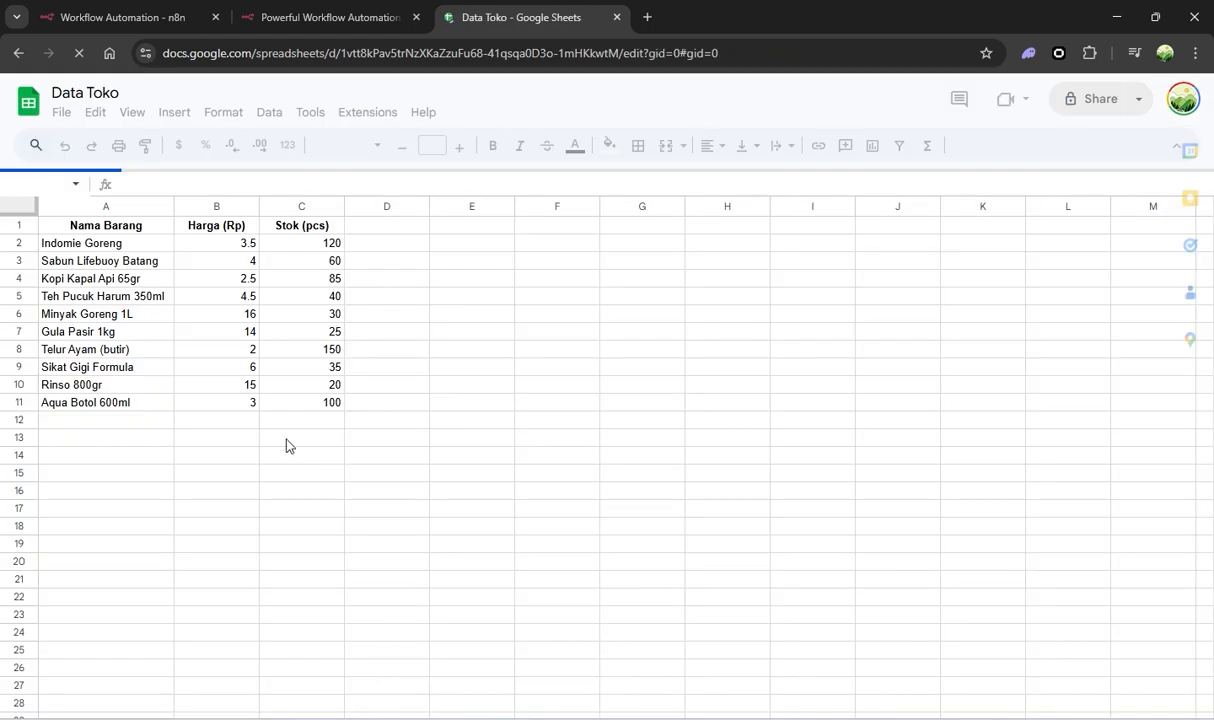
click(407, 265)
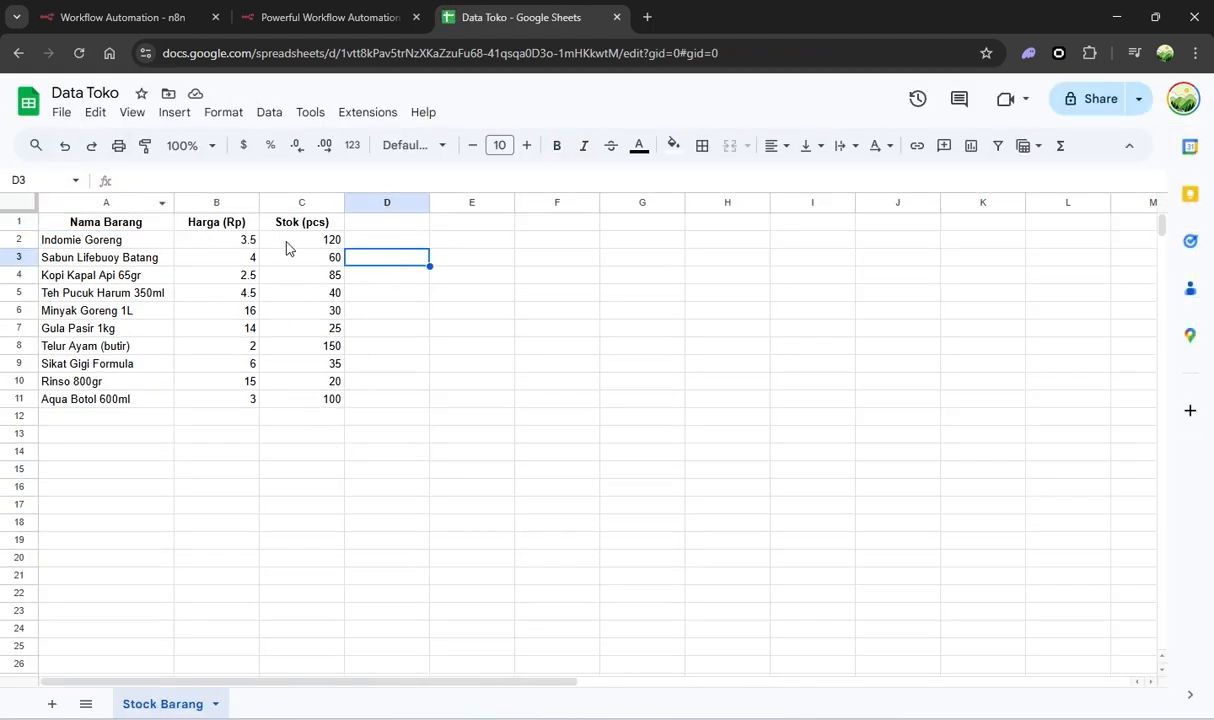
Step through the Stock Barang item names in column A, comparing with n8n, then open a blank tab
click(145, 246)
key(Down)
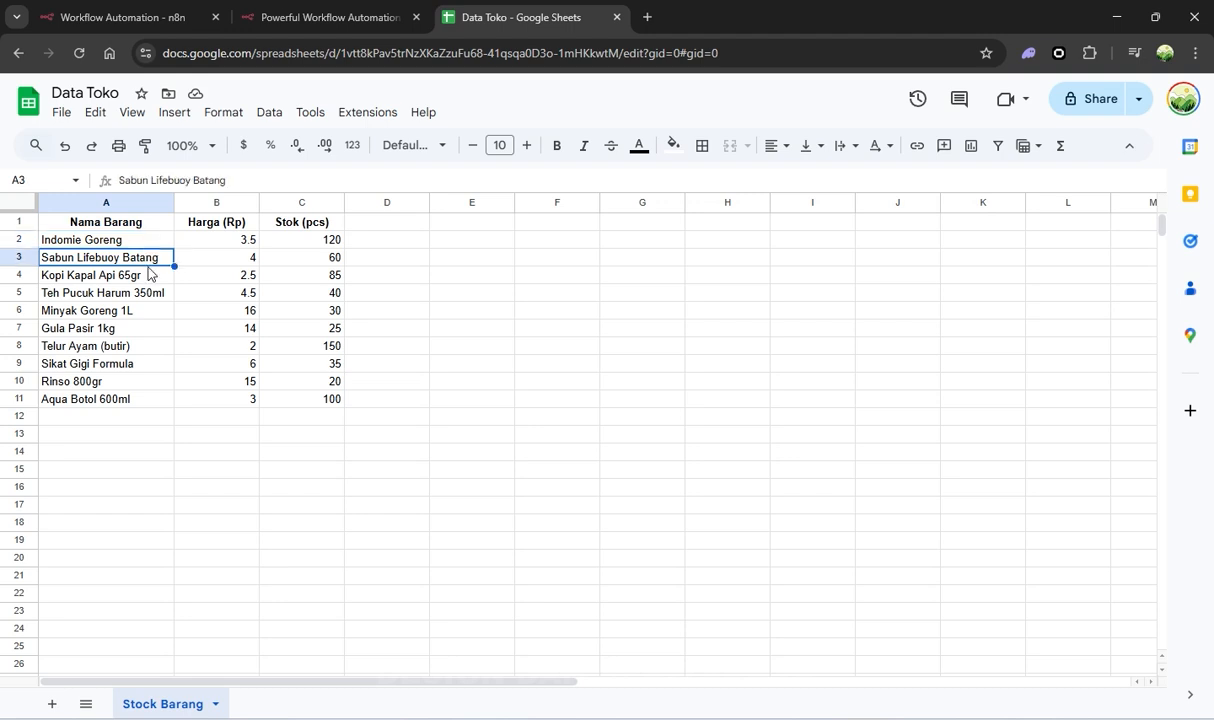
key(Down)
key(Down)
key(Down)
key(Down)
key(Down)
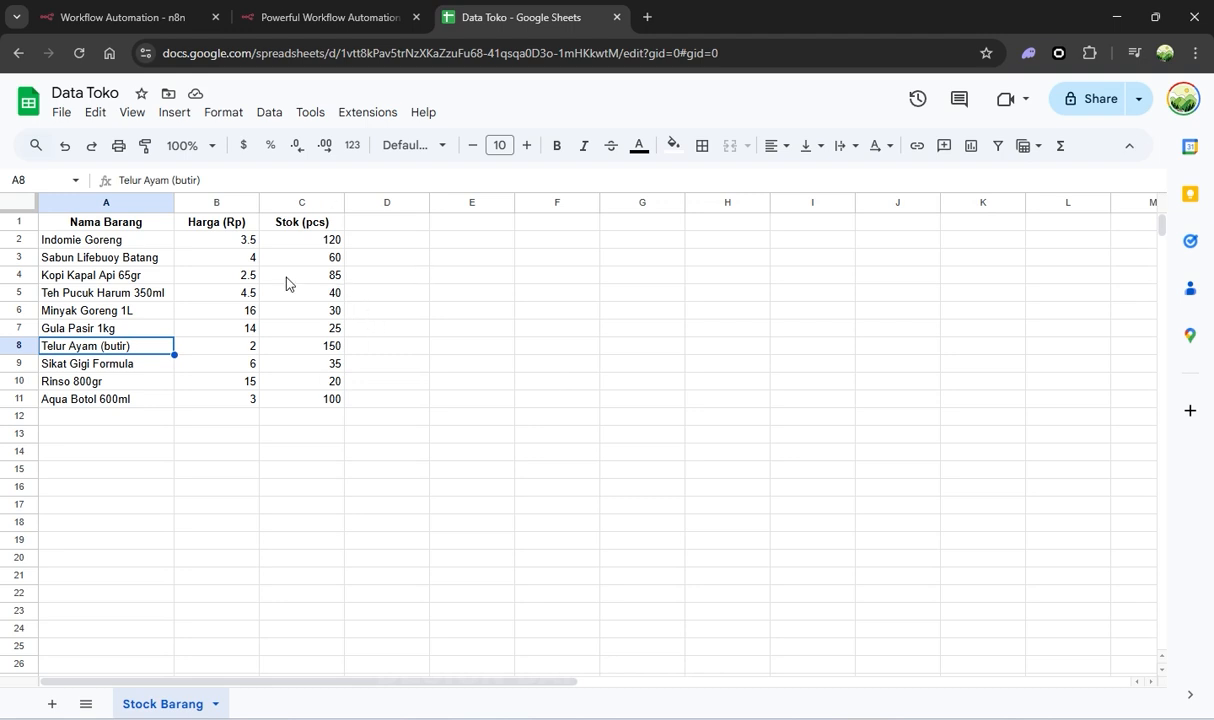
click(143, 13)
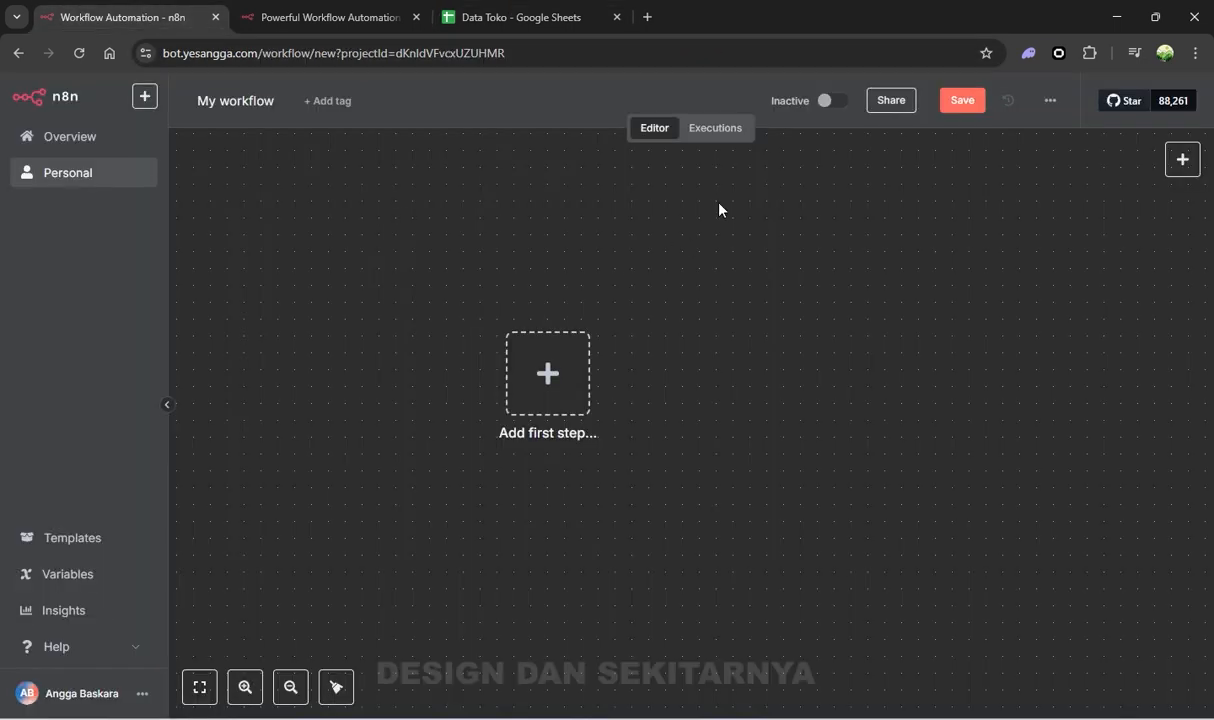
click(452, 20)
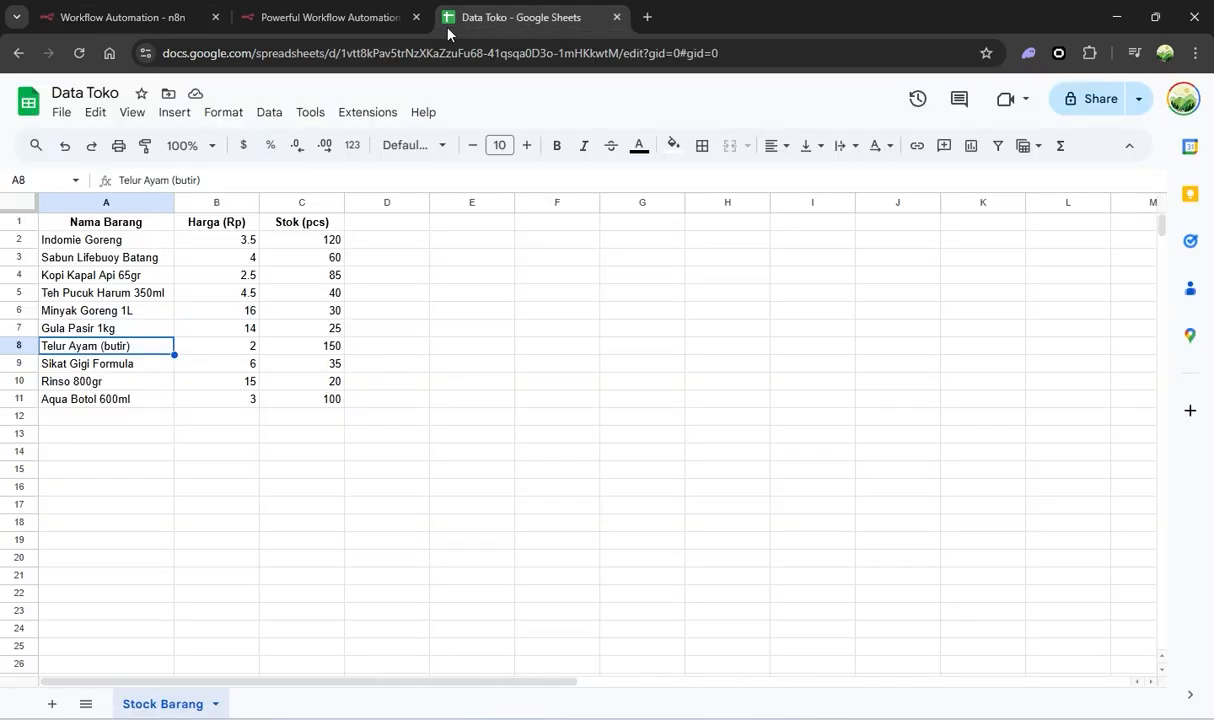
click(163, 17)
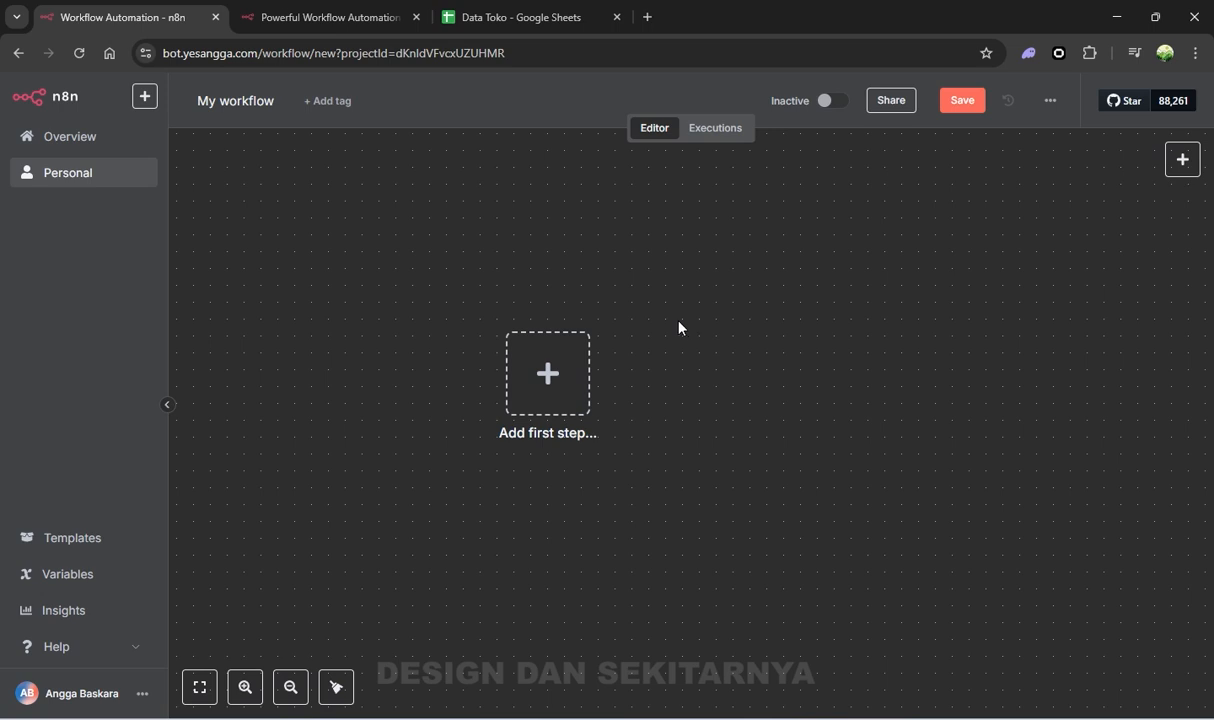
click(474, 19)
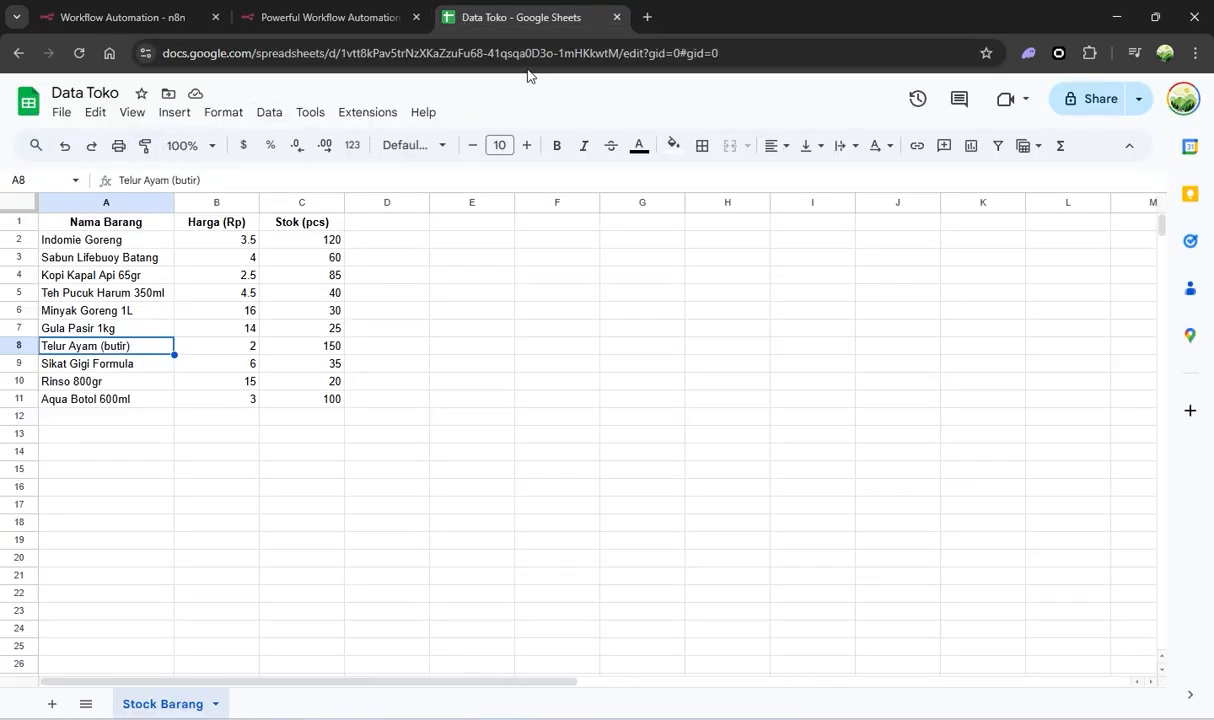
key(ctrl+t)
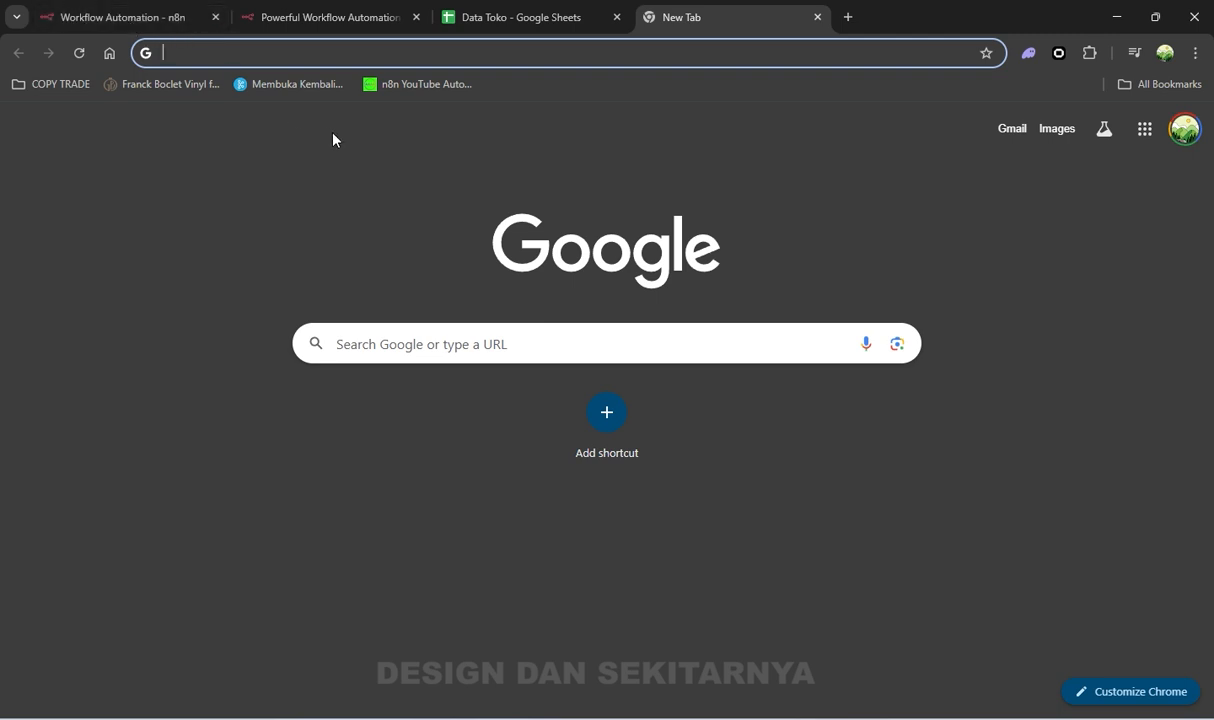
Go to openai.com and sign in to the API Platform with a Google account
text(op)
key(Return)
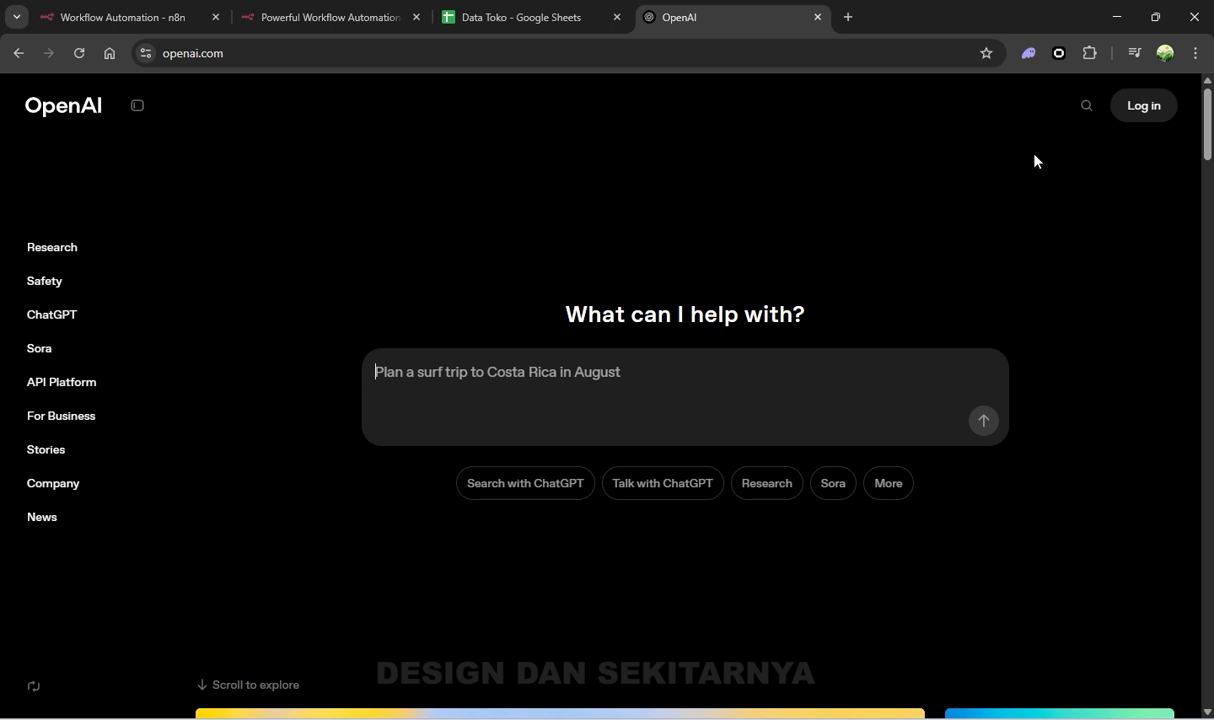
mouse_move(1155, 120)
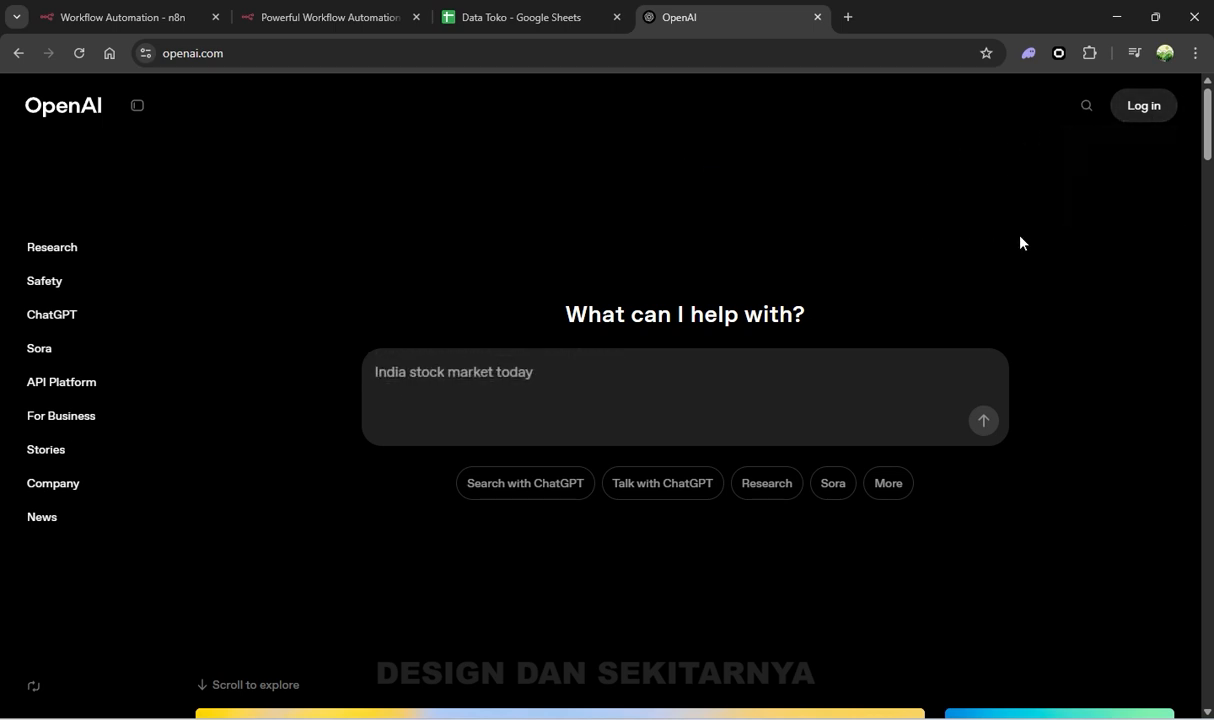
mouse_move(1135, 119)
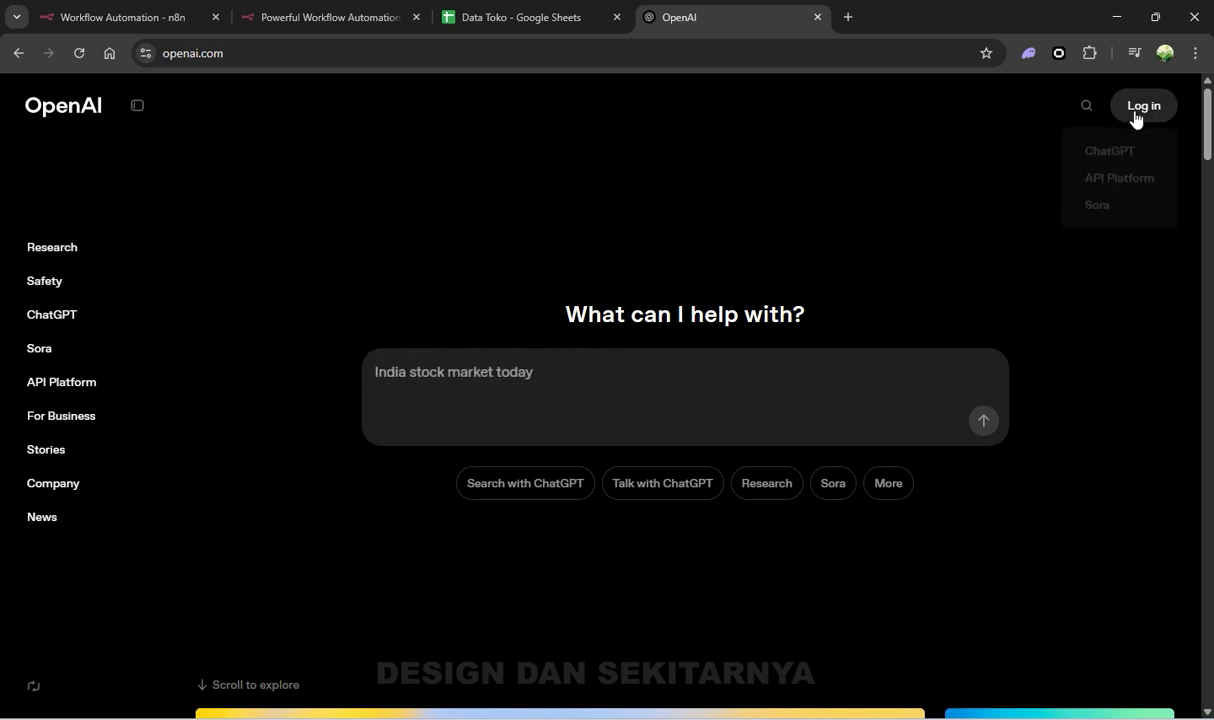
click(1135, 195)
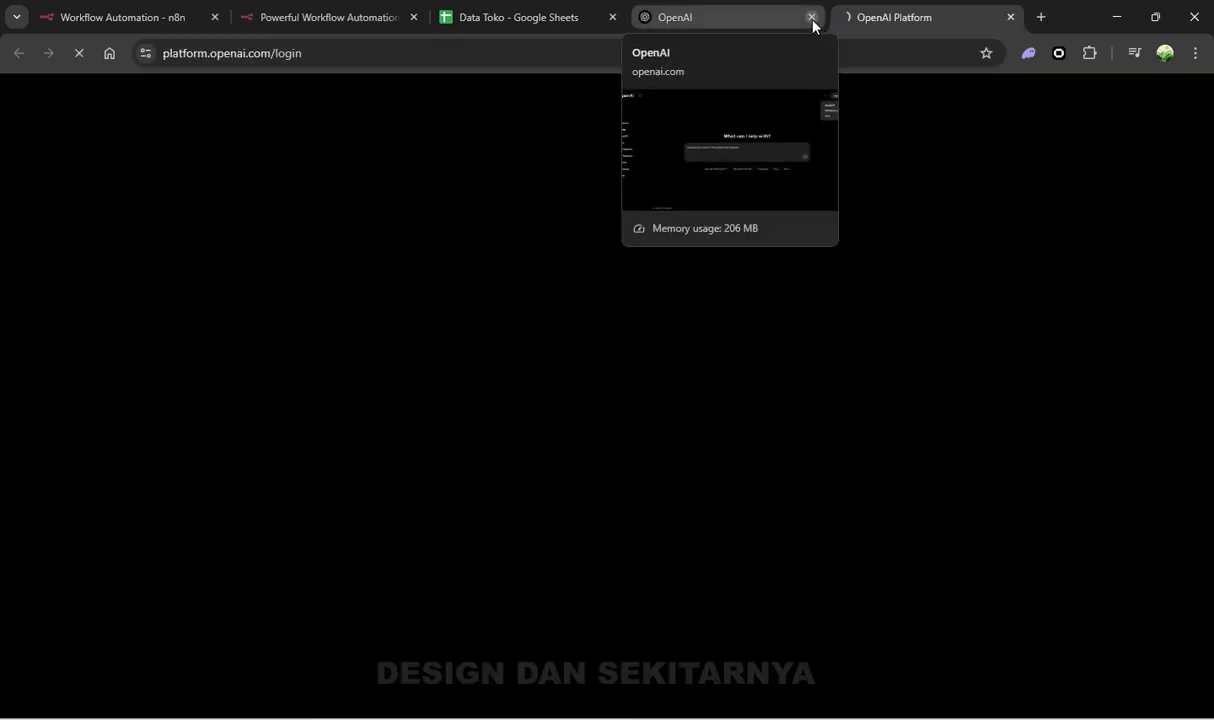
click(812, 19)
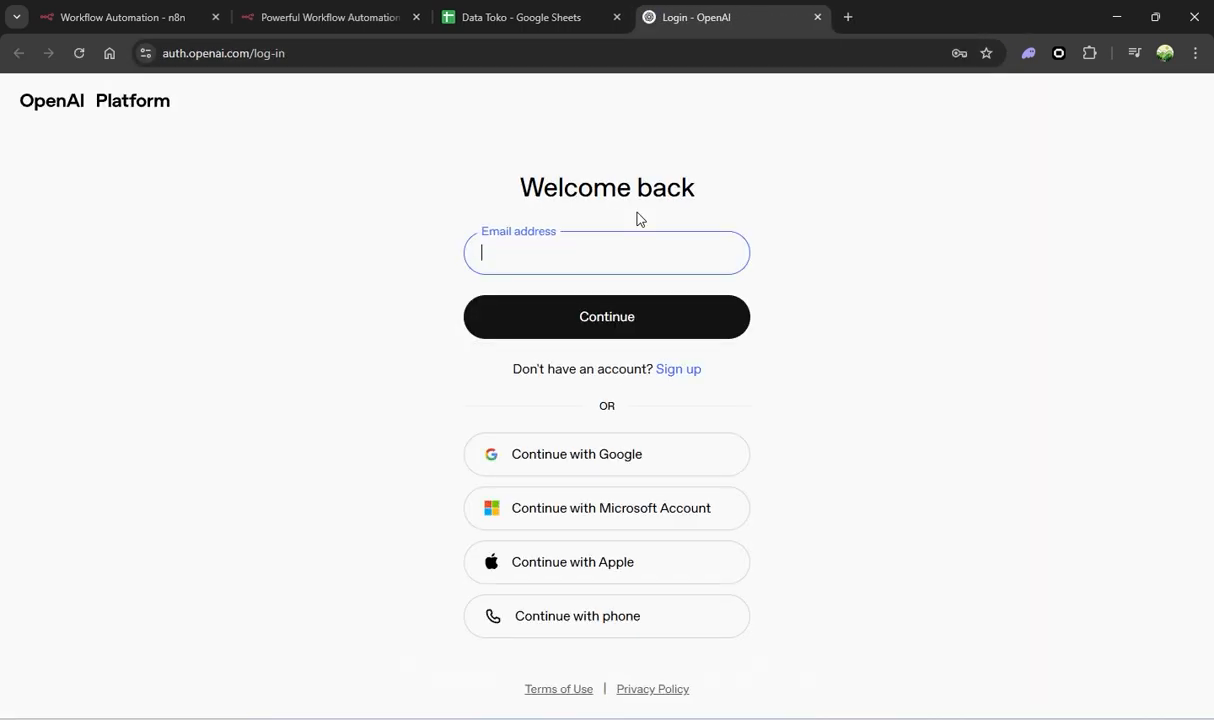
click(642, 289)
click(637, 460)
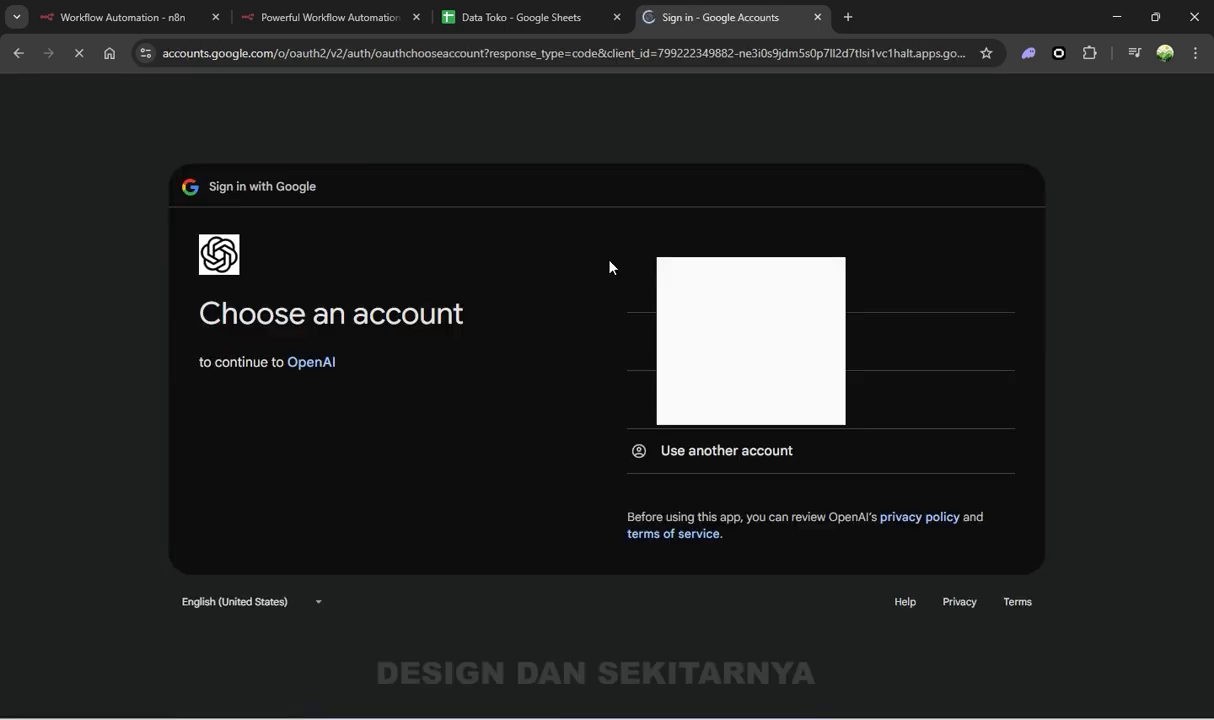
click(640, 283)
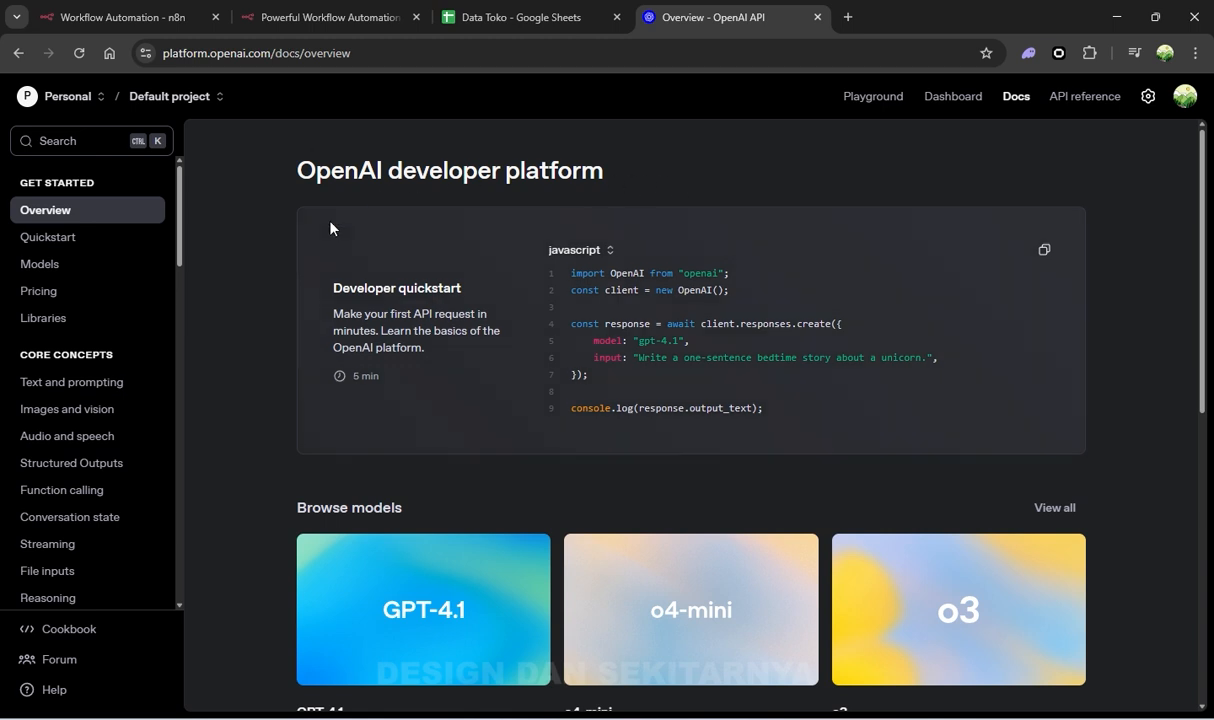
View the API usage statistics on the platform dashboard with the sidebar collapsed
click(965, 106)
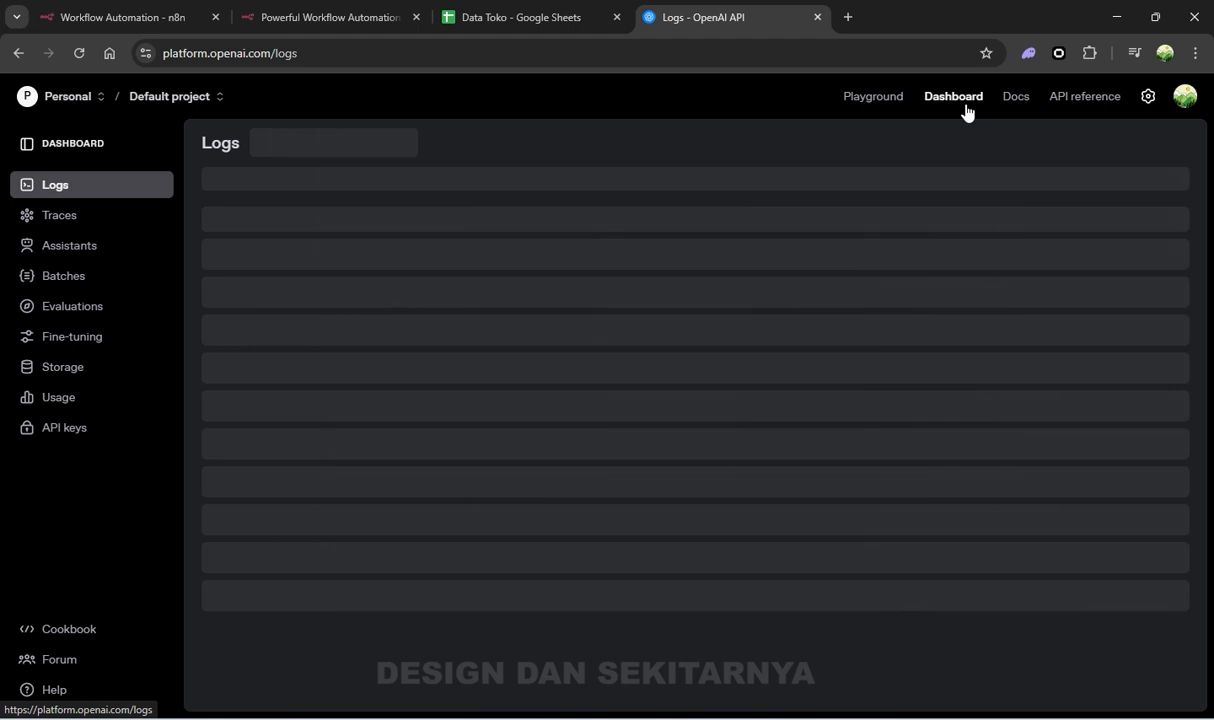
click(95, 400)
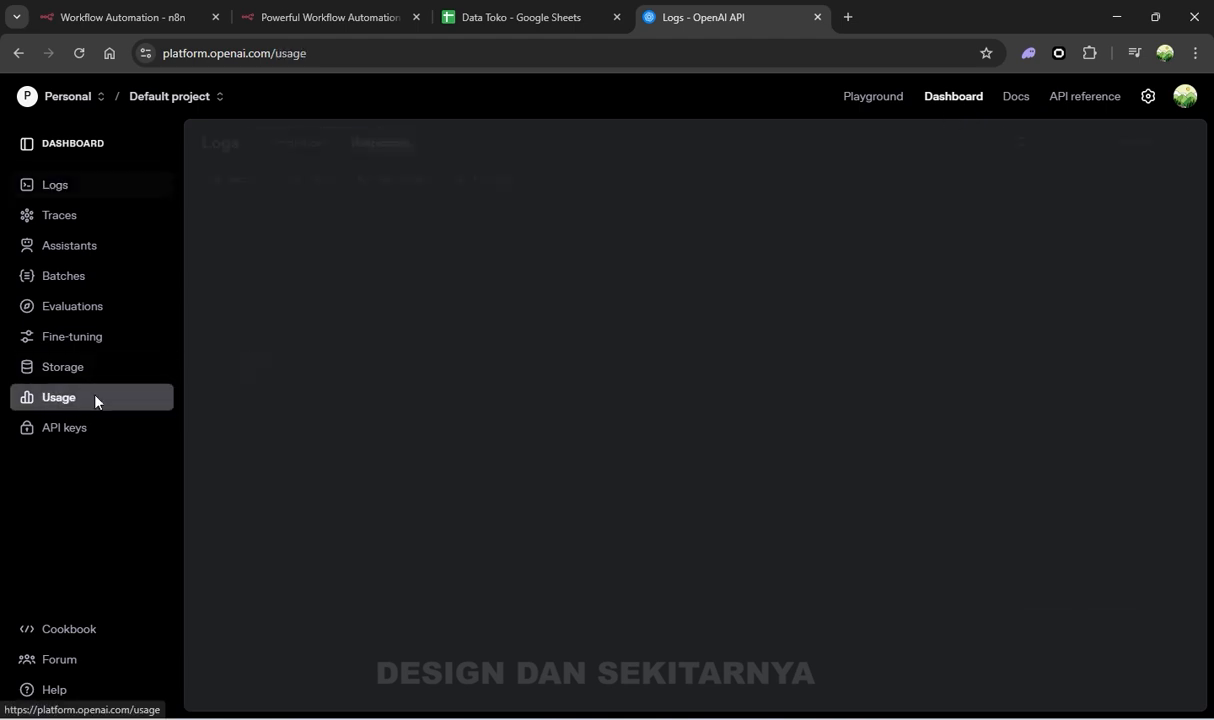
click(1185, 96)
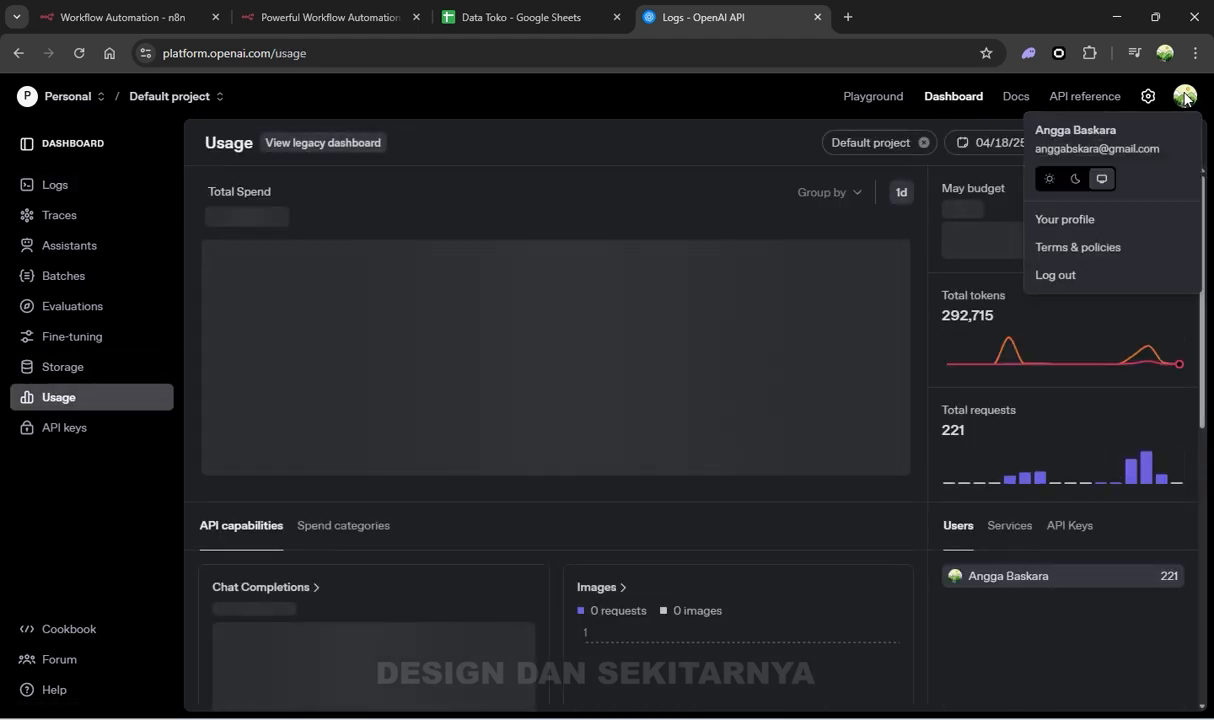
click(1185, 96)
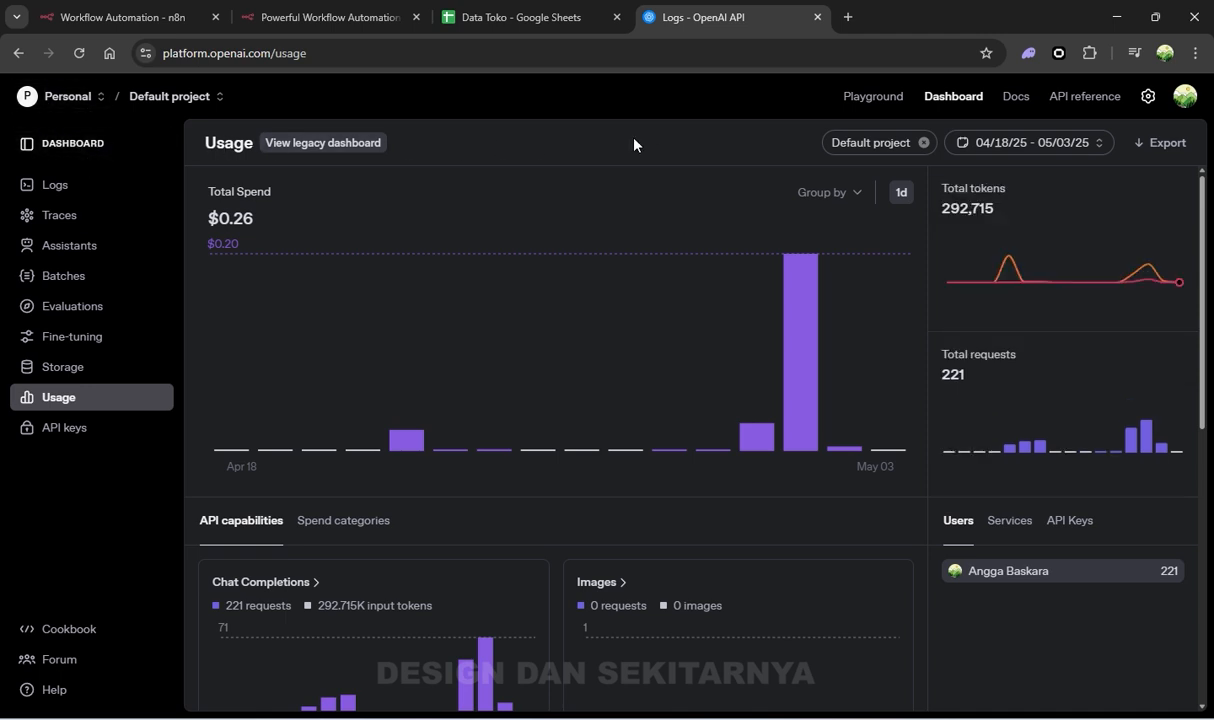
click(97, 152)
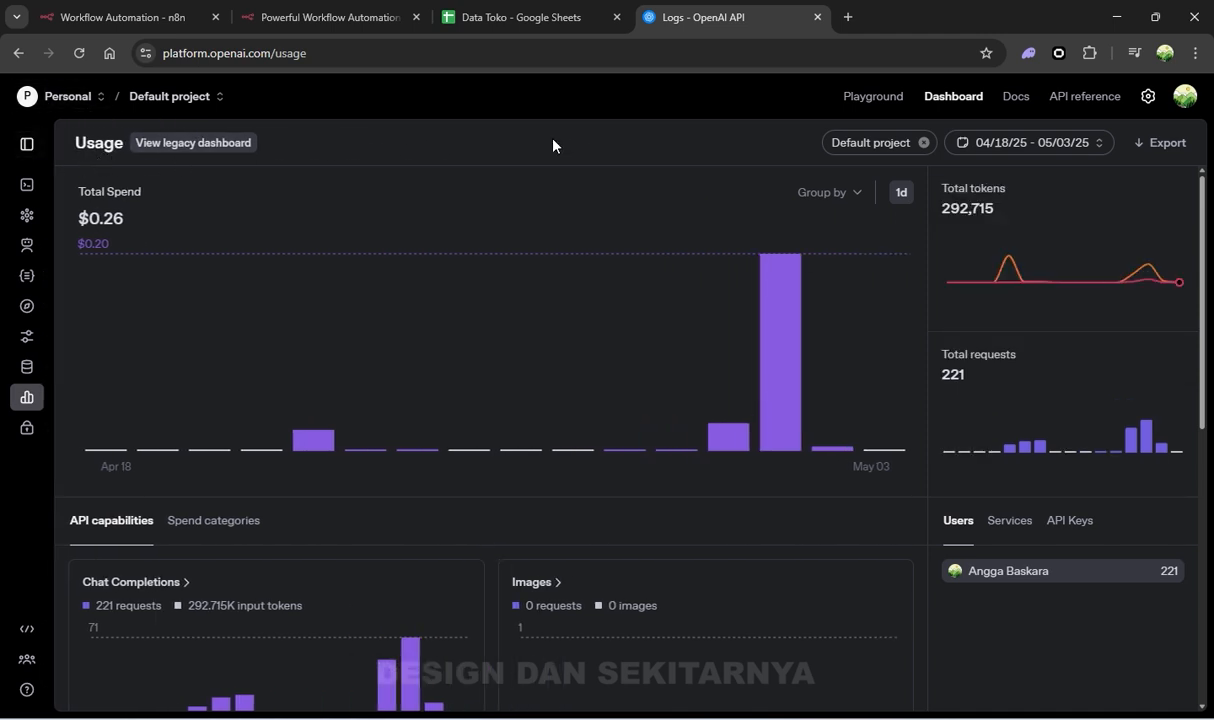
Navigate from profile settings to the Default project's API keys list
click(1185, 96)
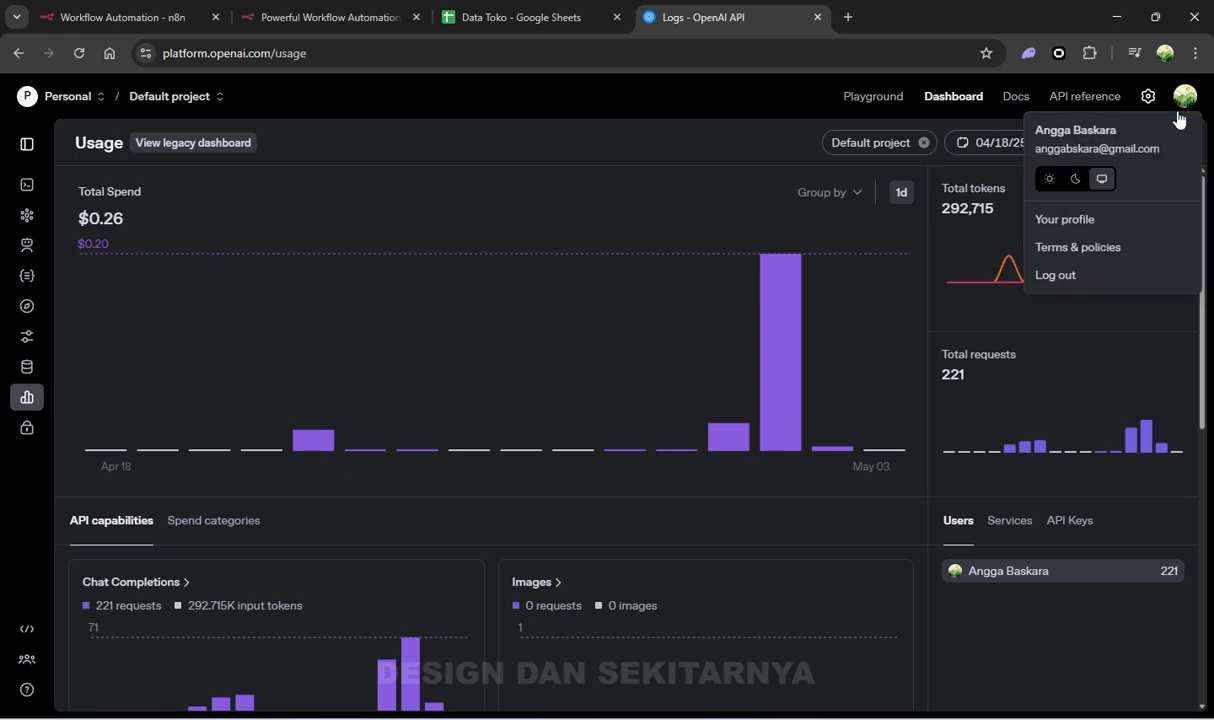
click(1119, 221)
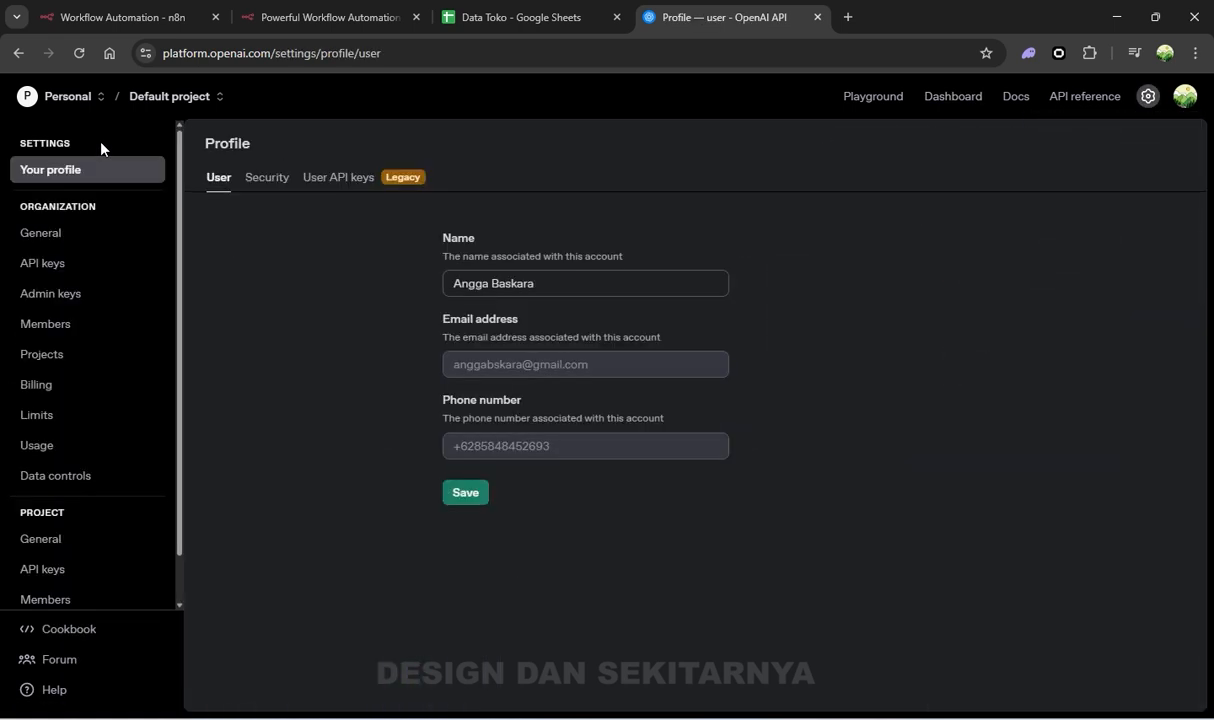
scroll(99, 305, down, 1)
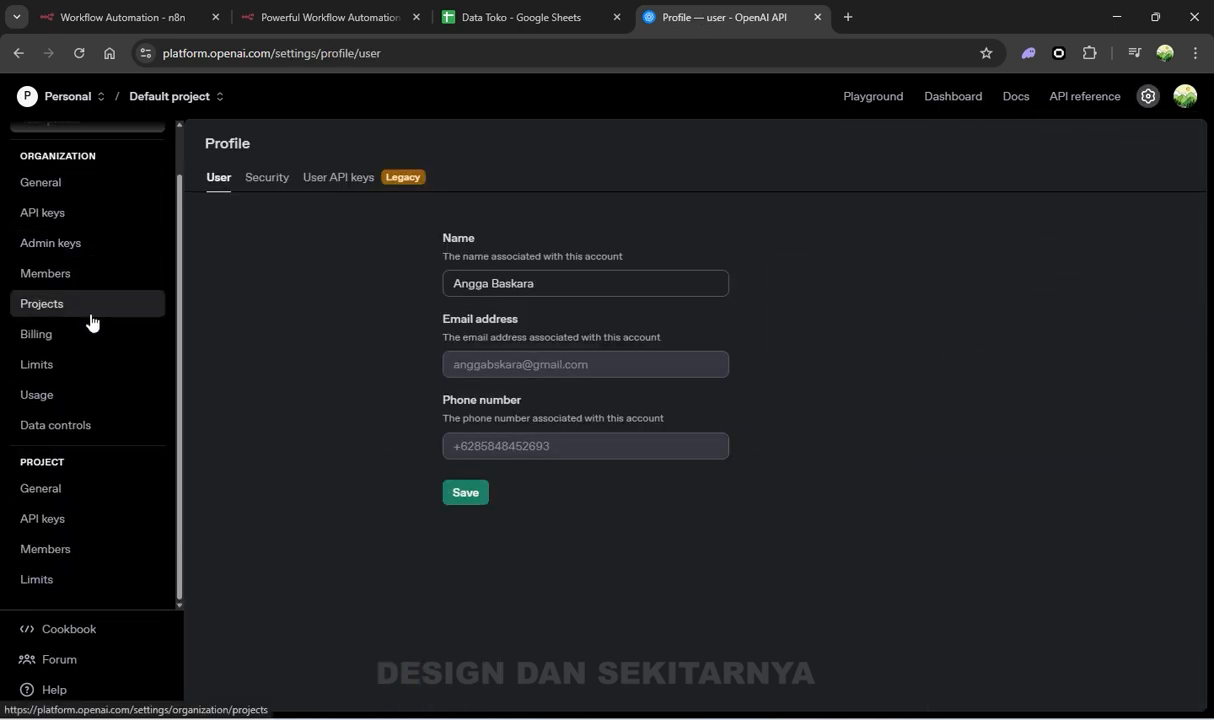
click(86, 534)
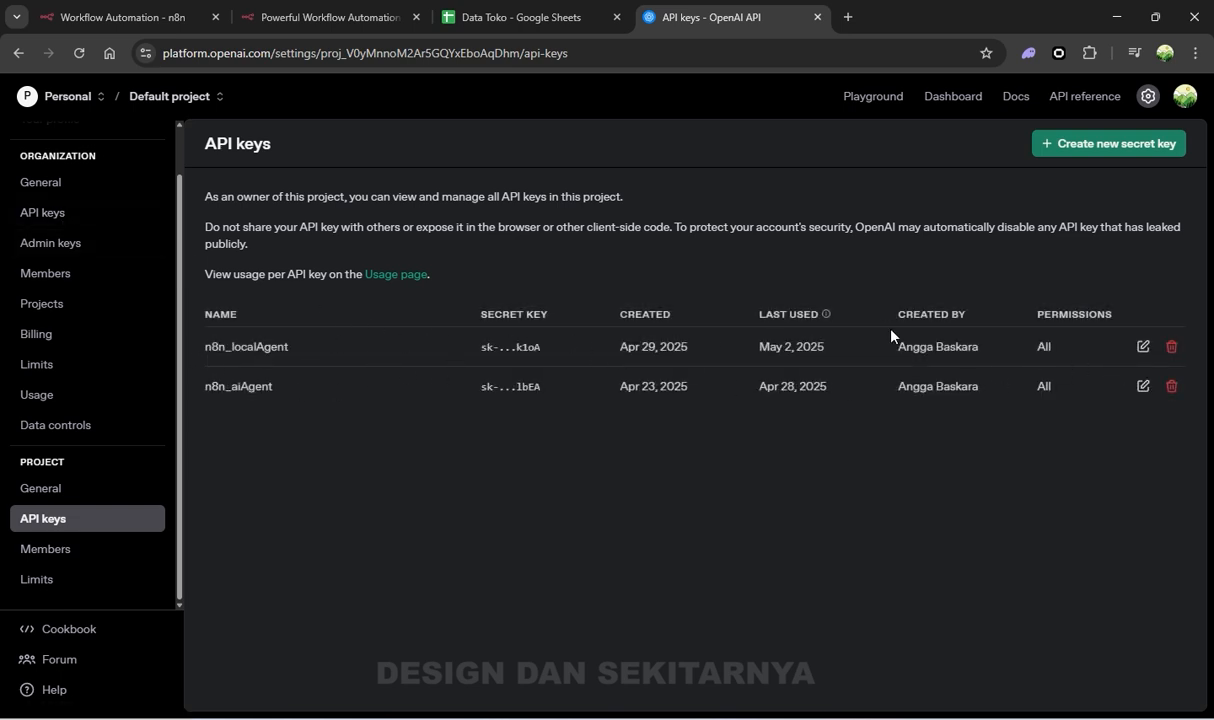
Create a secret key in the Default project with All permissions, then return to the n8n workflow
click(1107, 148)
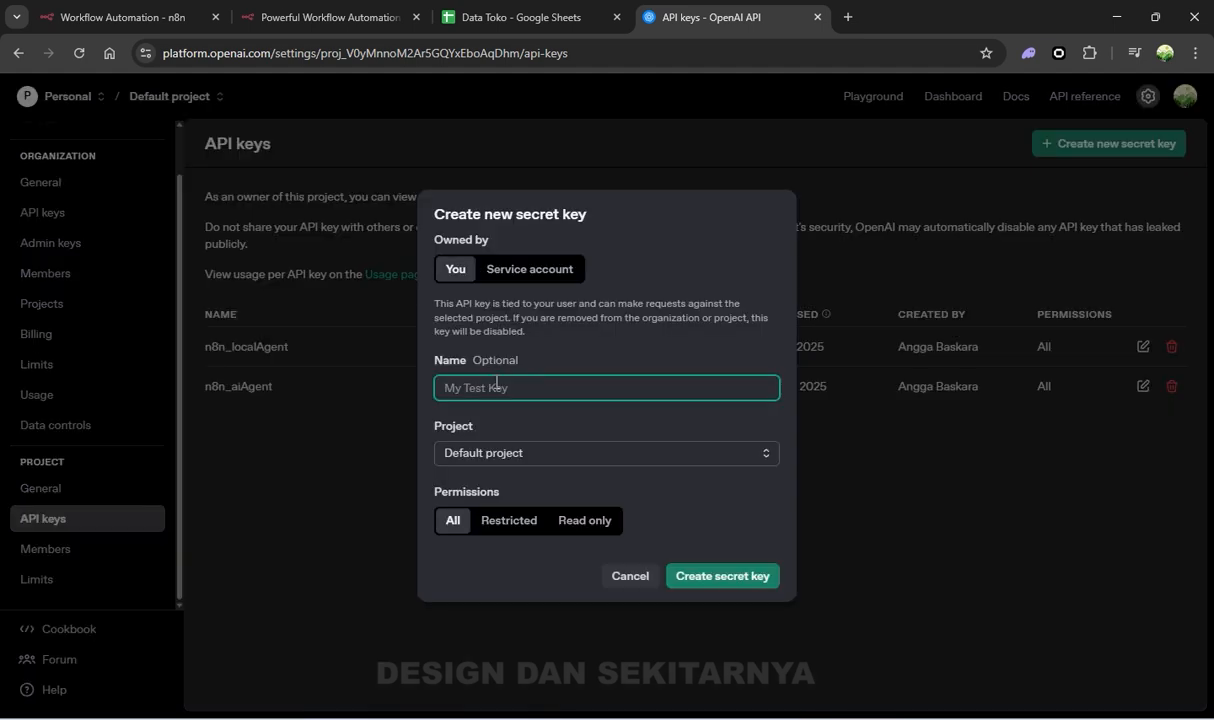
click(522, 456)
click(600, 458)
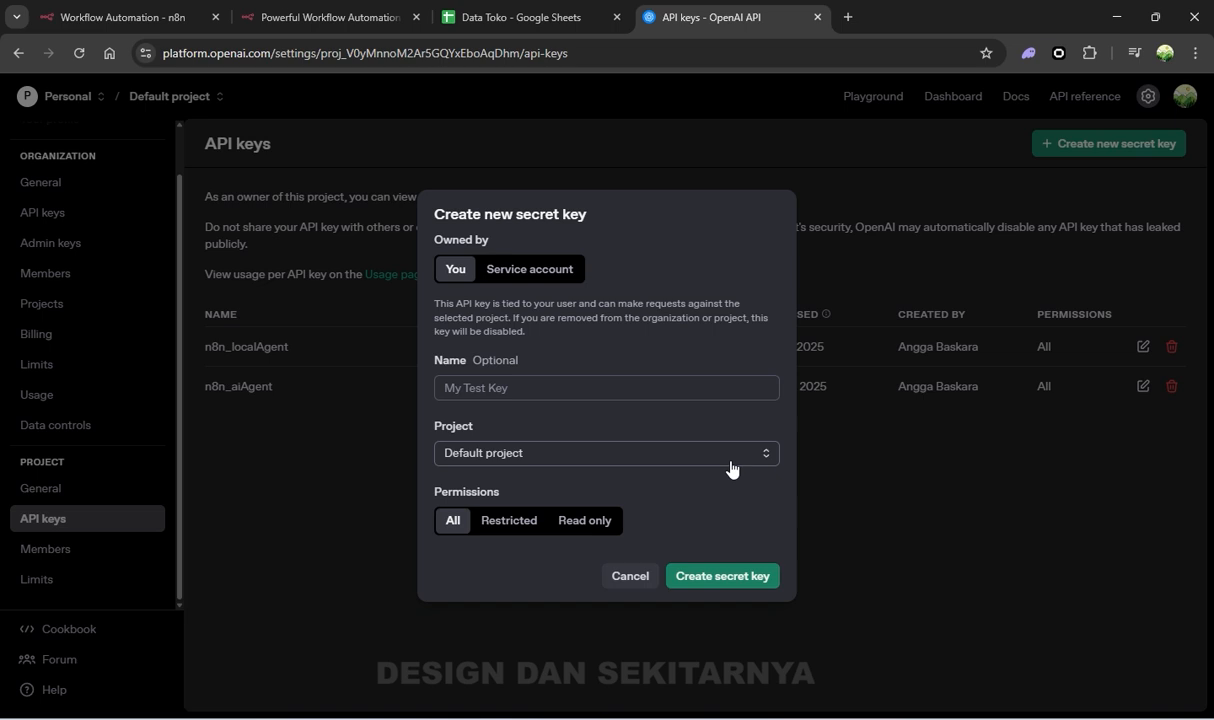
click(718, 578)
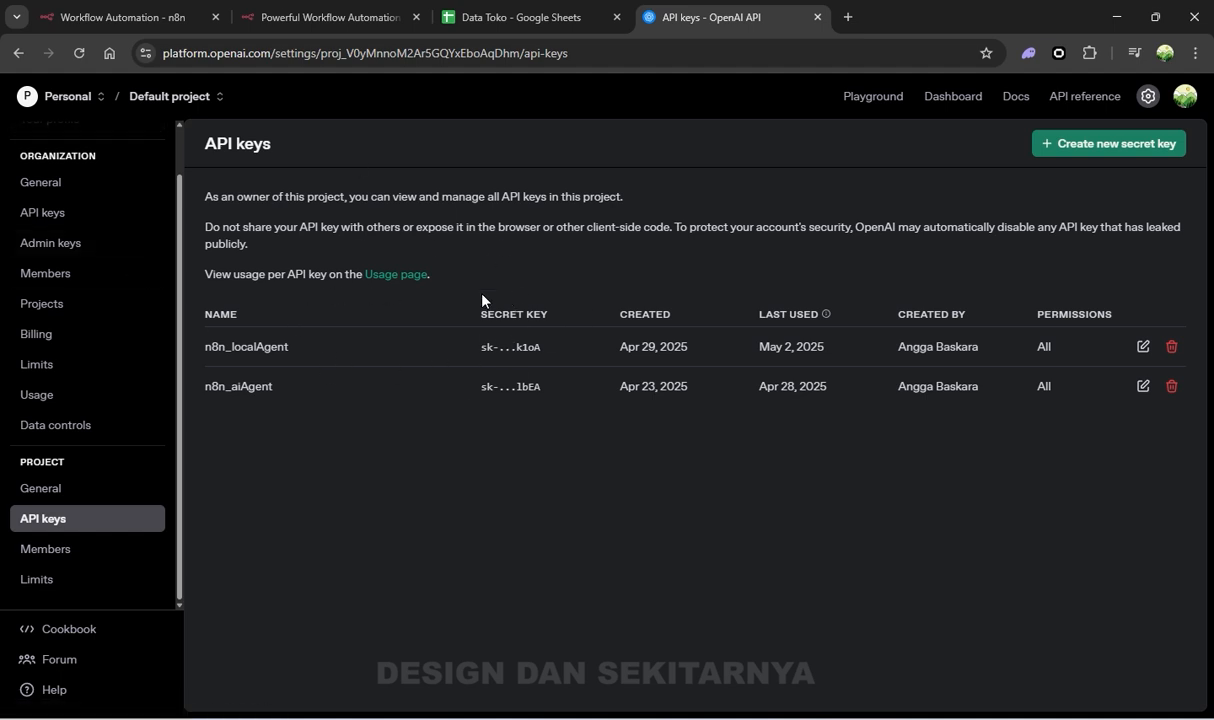
click(130, 22)
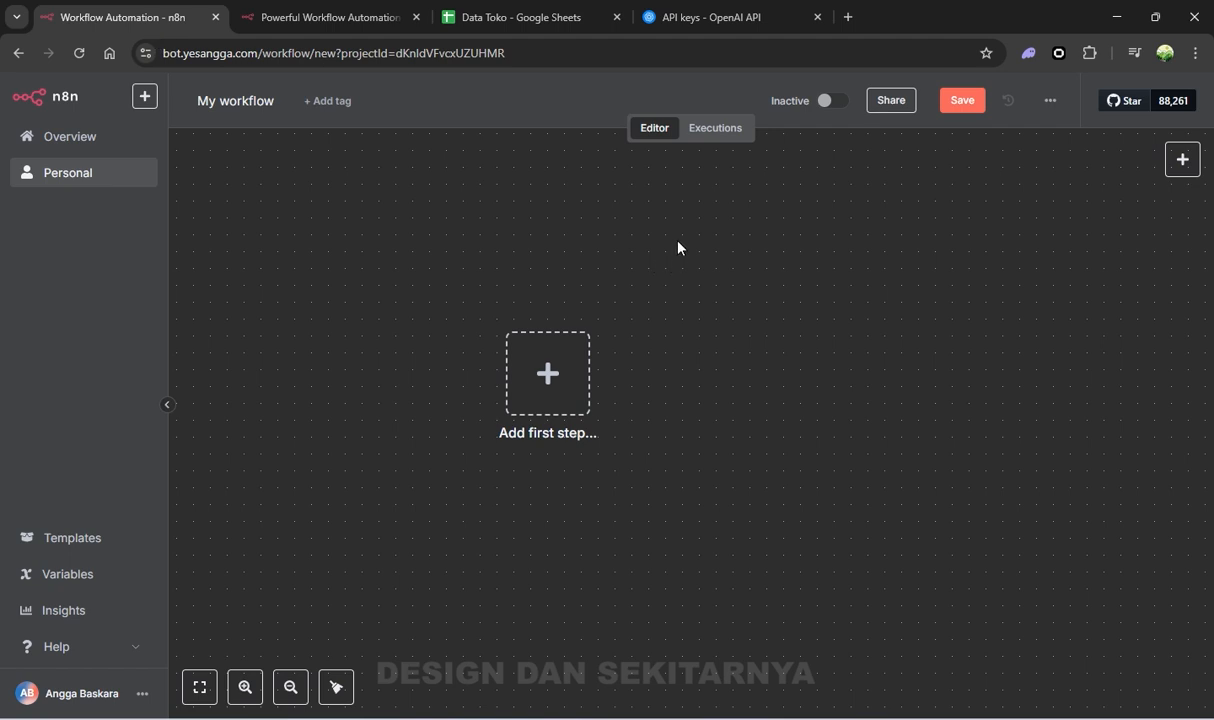
Load the SIMPEL API WA login page at app.notif.my.id by entering 'notif' in a new tab
click(848, 18)
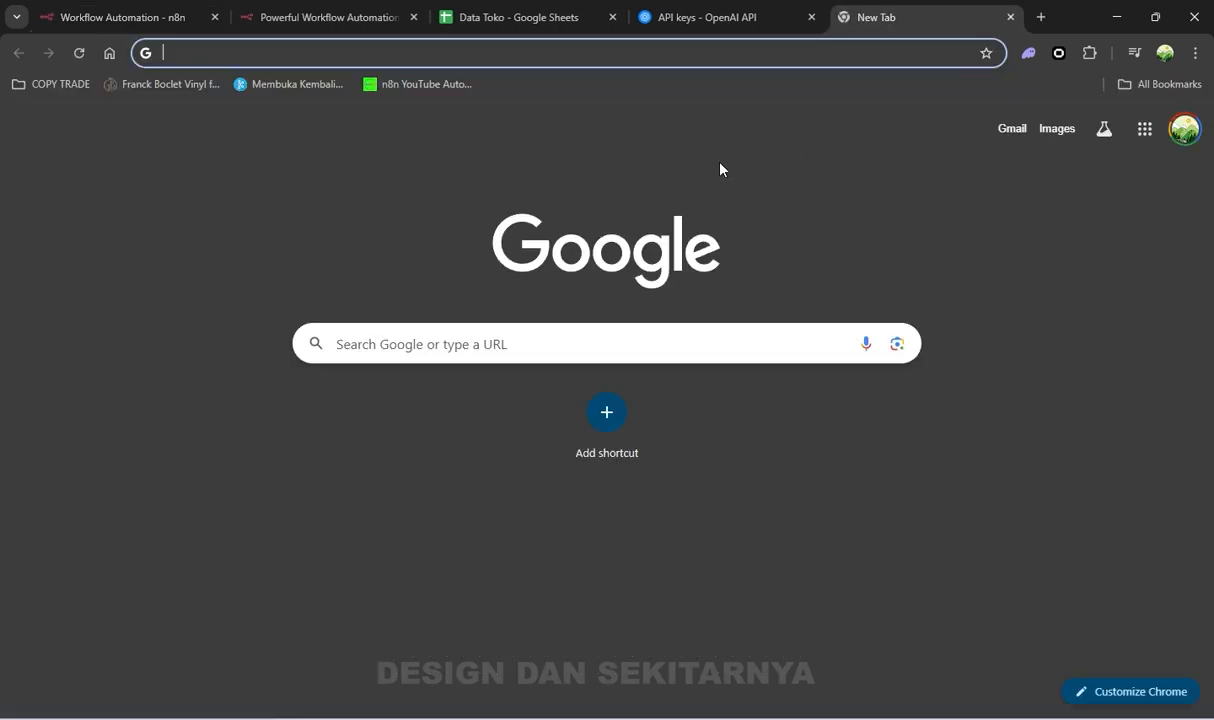
click(426, 53)
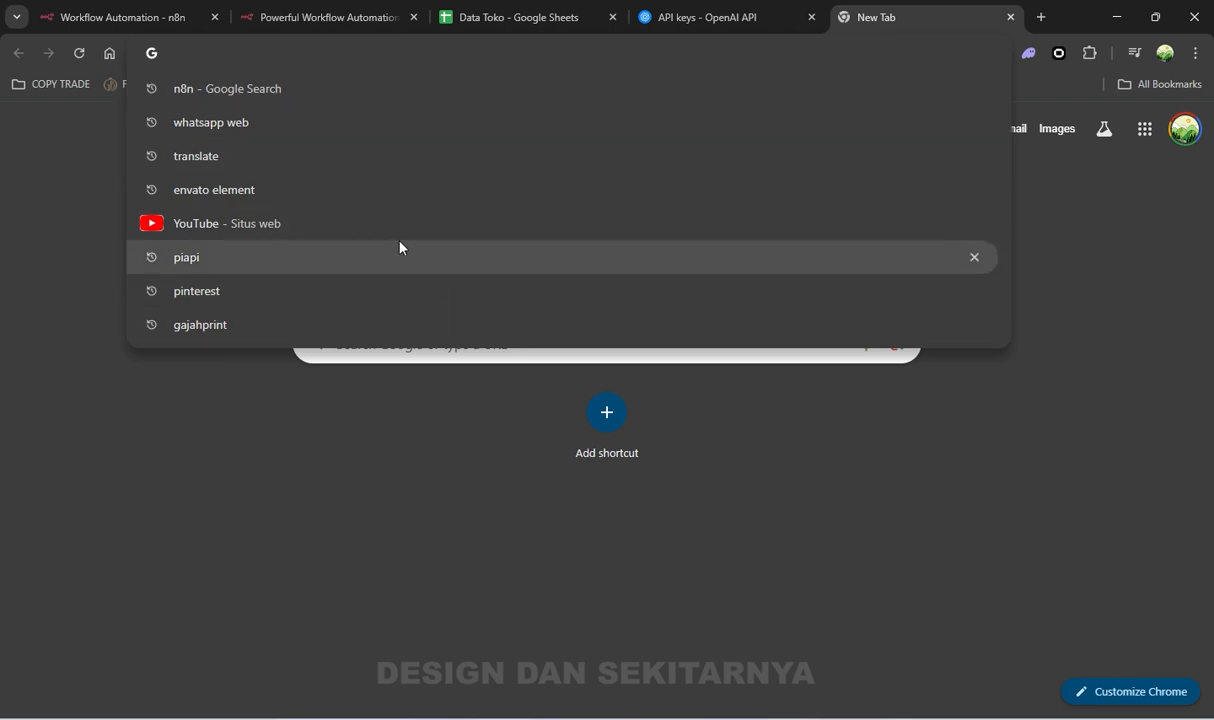
click(295, 46)
click(306, 45)
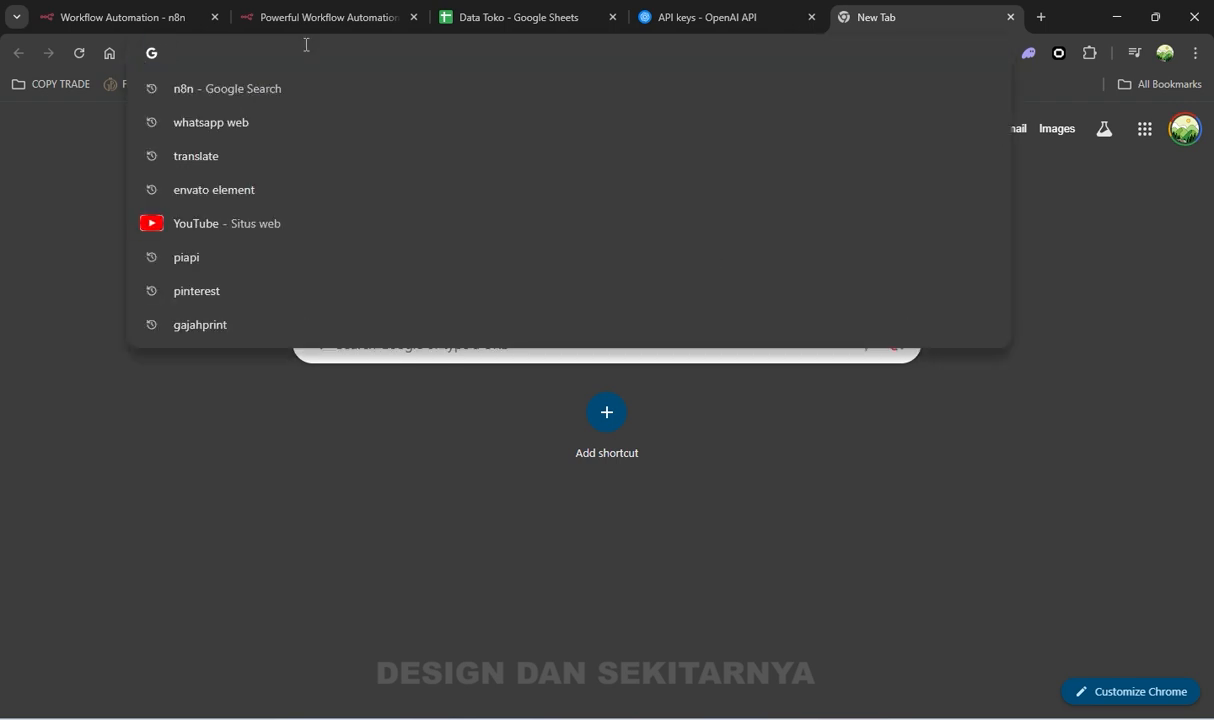
text(wh)
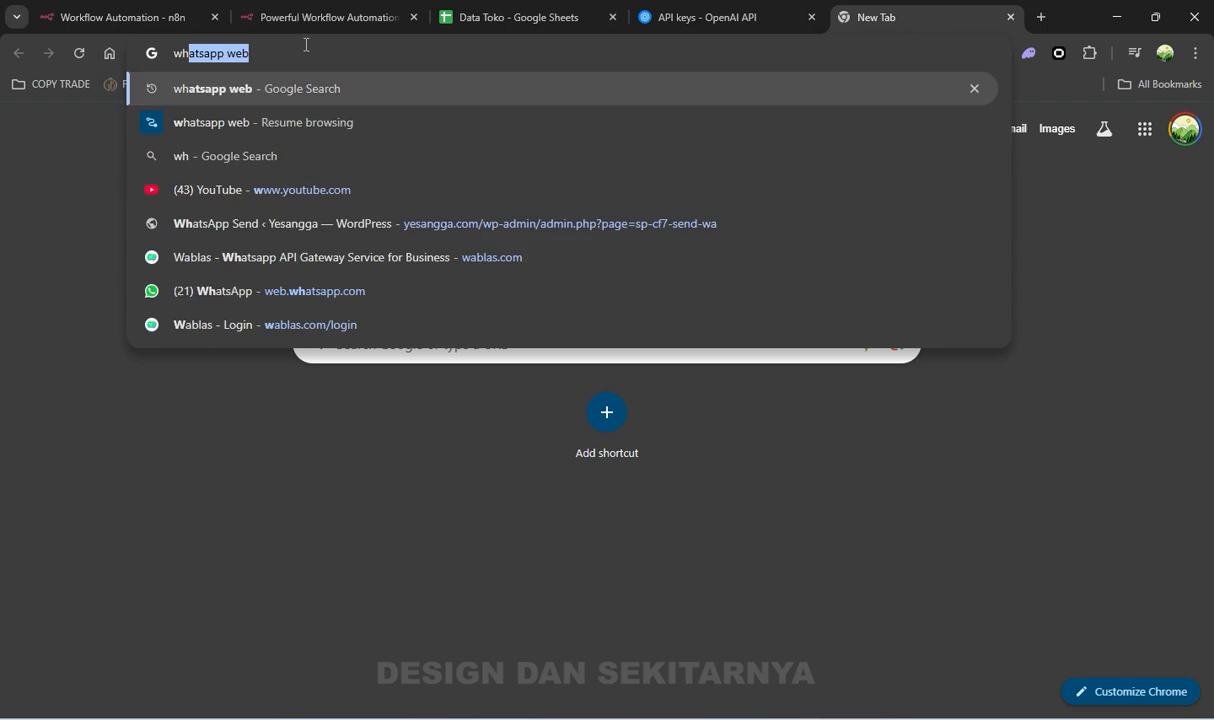
key(Escape)
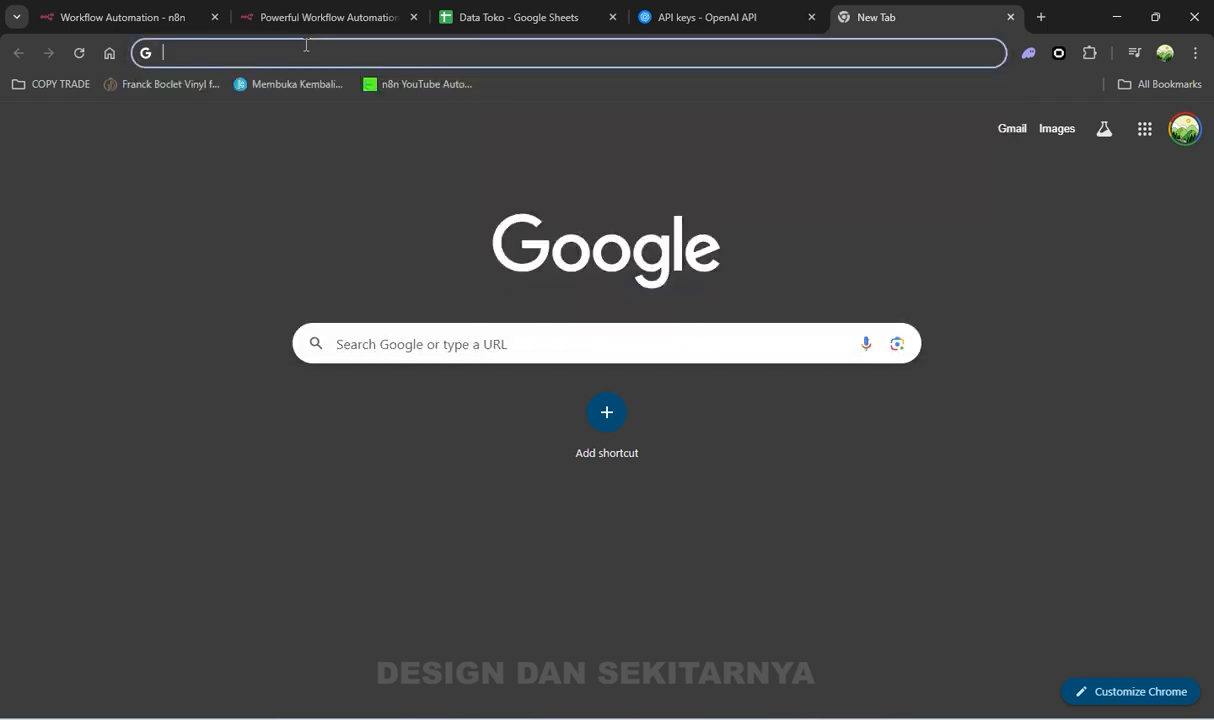
text(notif.my.id)
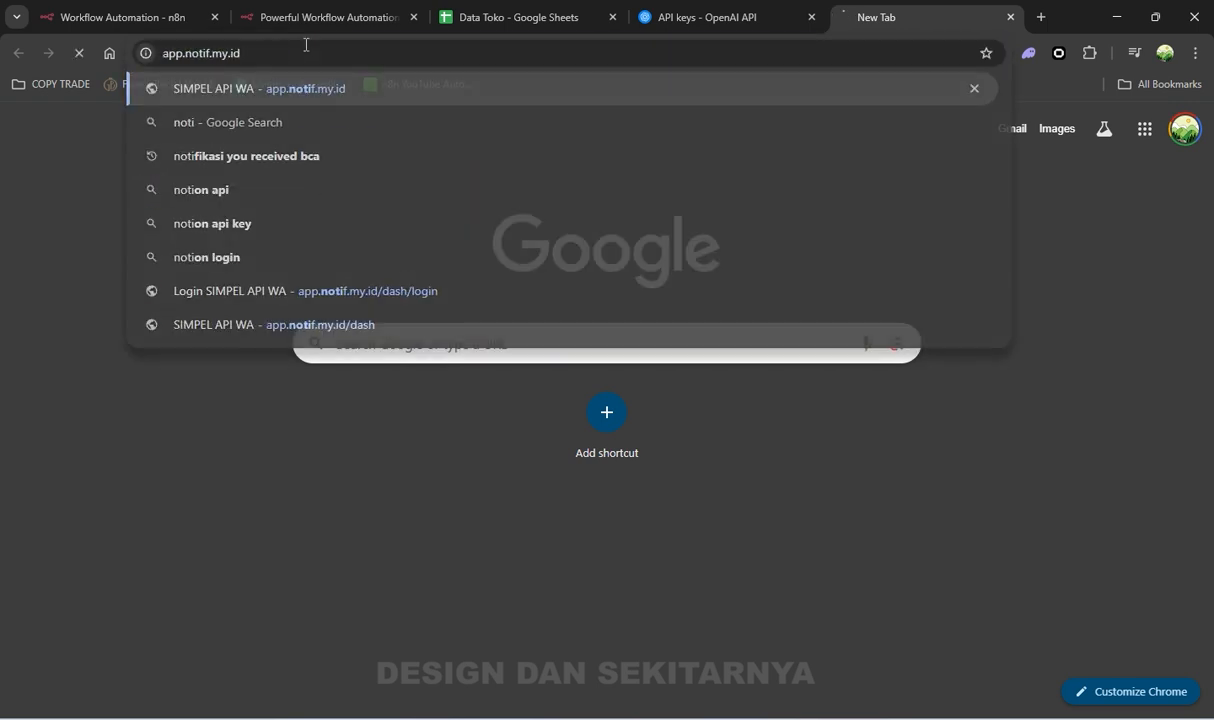
key(Return)
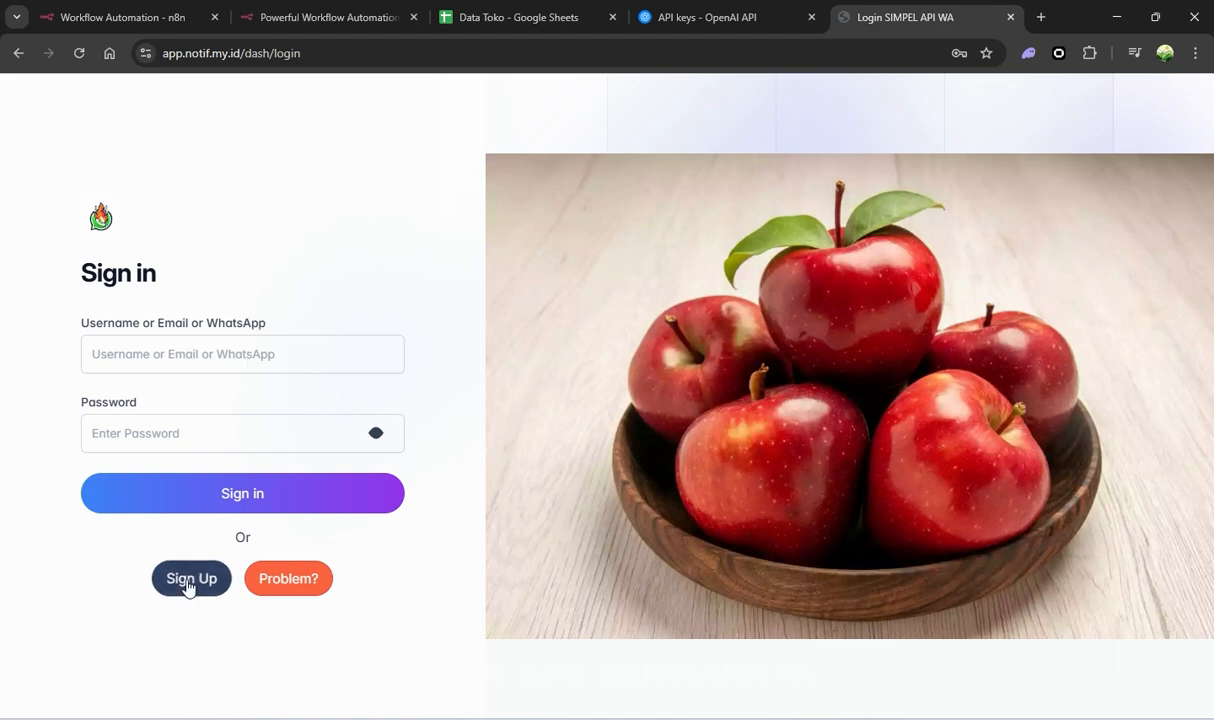
click(1041, 17)
Open the Wablas login page from solo.wablas.com in the new tab by entering 'wab'
text(wab)
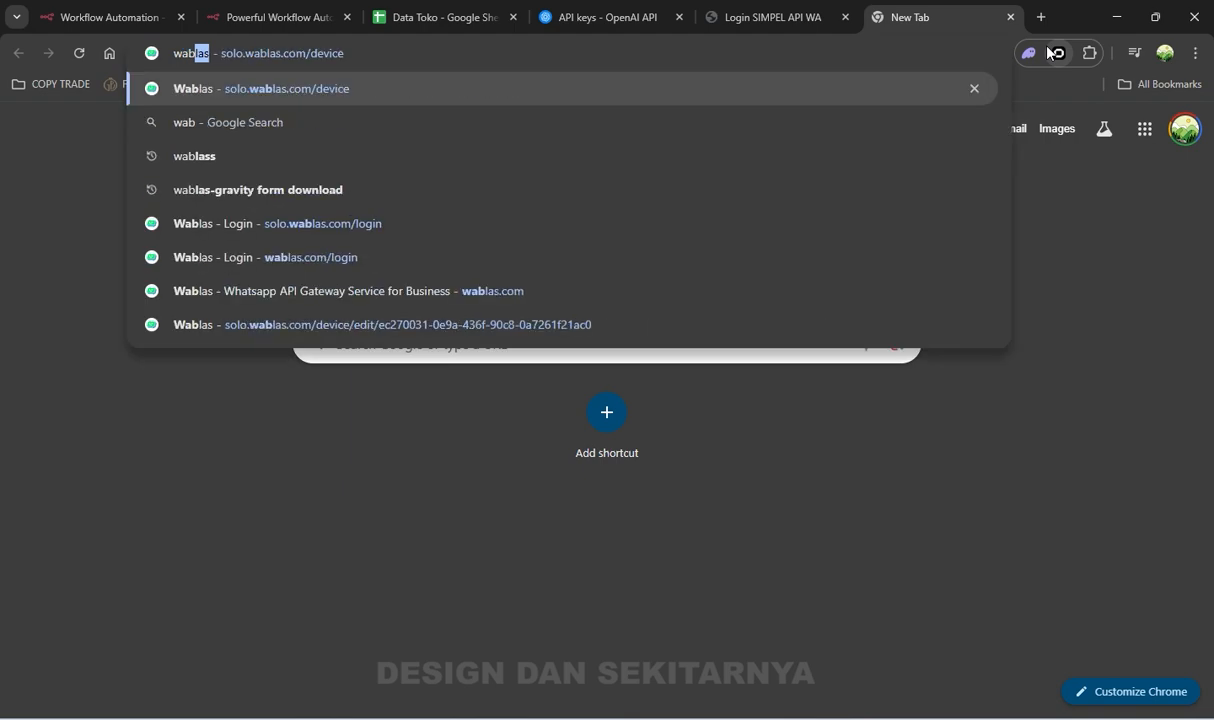
key(Return)
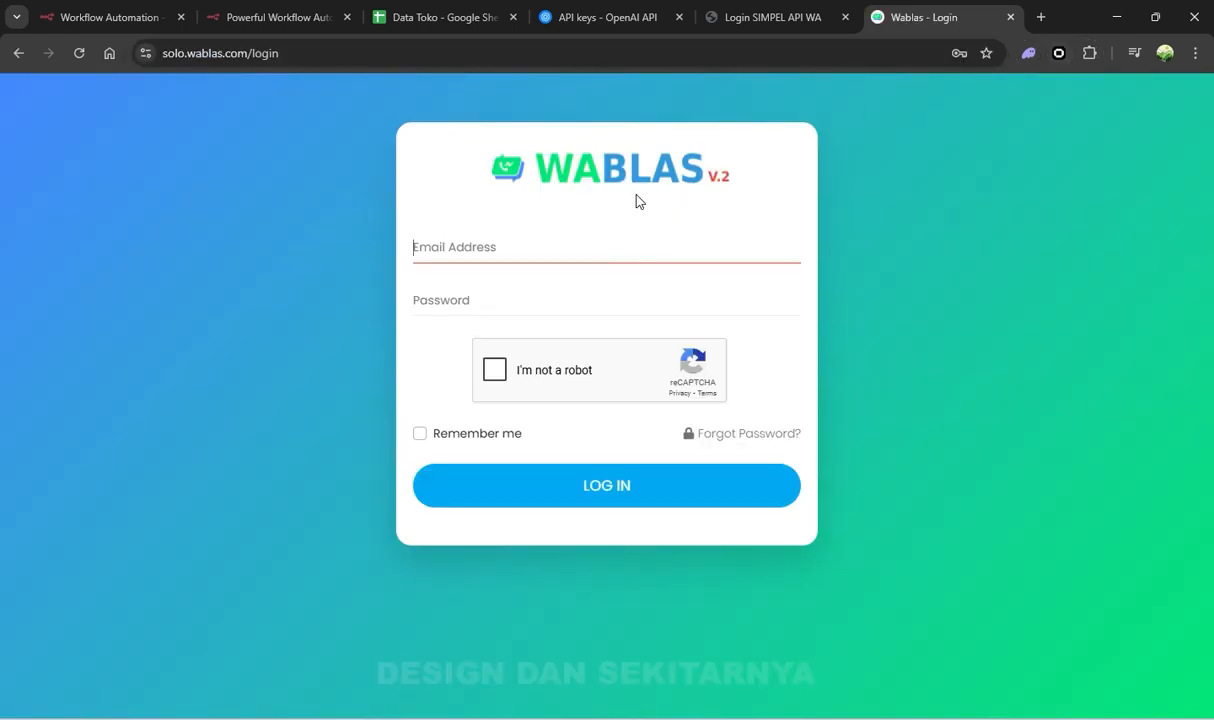
click(800, 20)
click(951, 12)
click(778, 12)
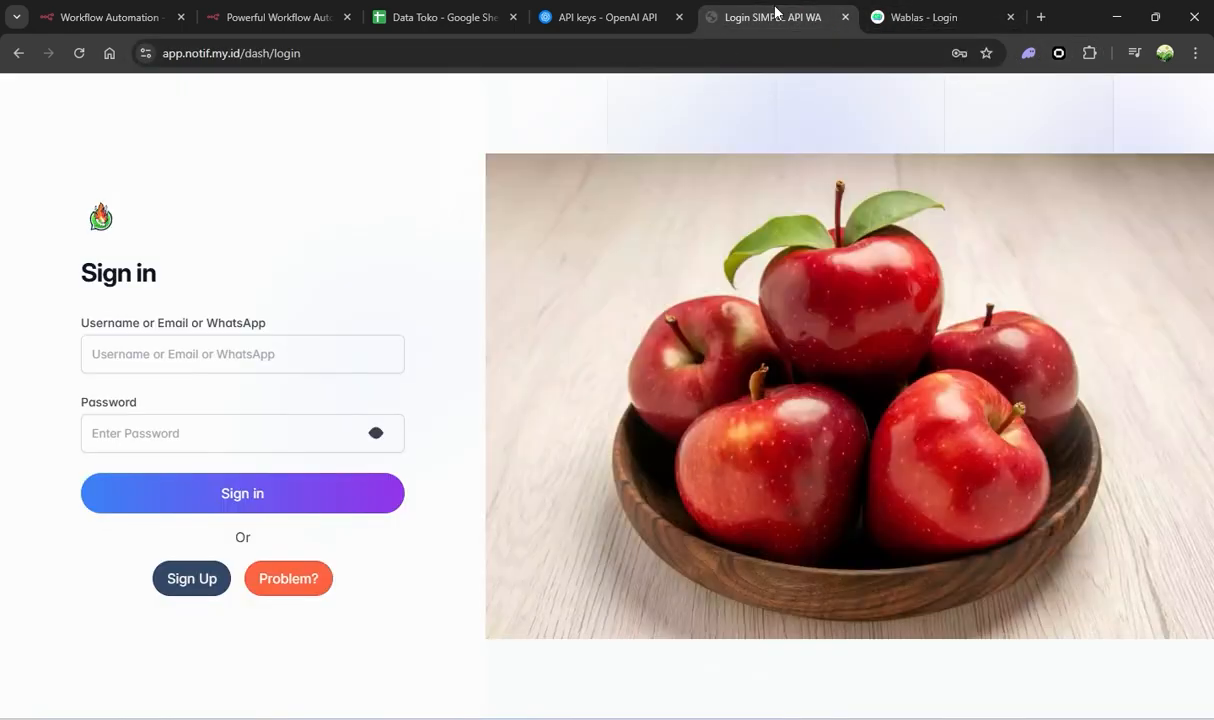
click(953, 12)
Autofill the Wablas email with the saved login, confirming with the Windows PIN
click(570, 247)
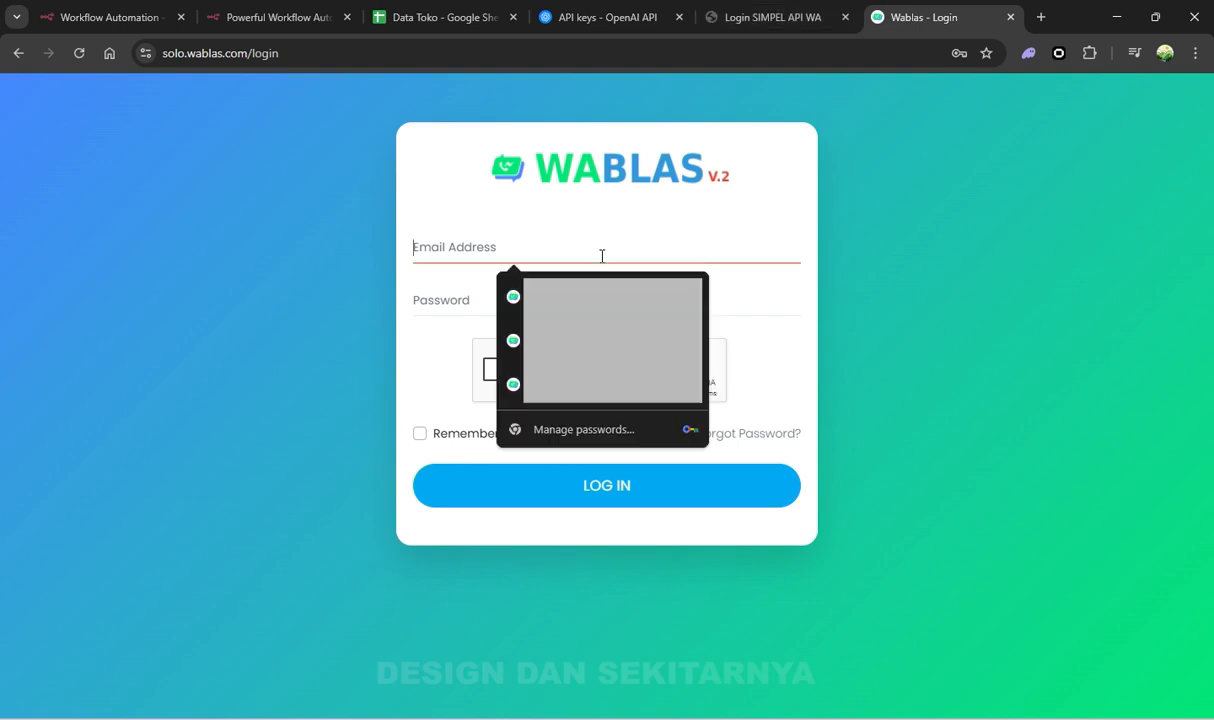
click(530, 296)
text(1)
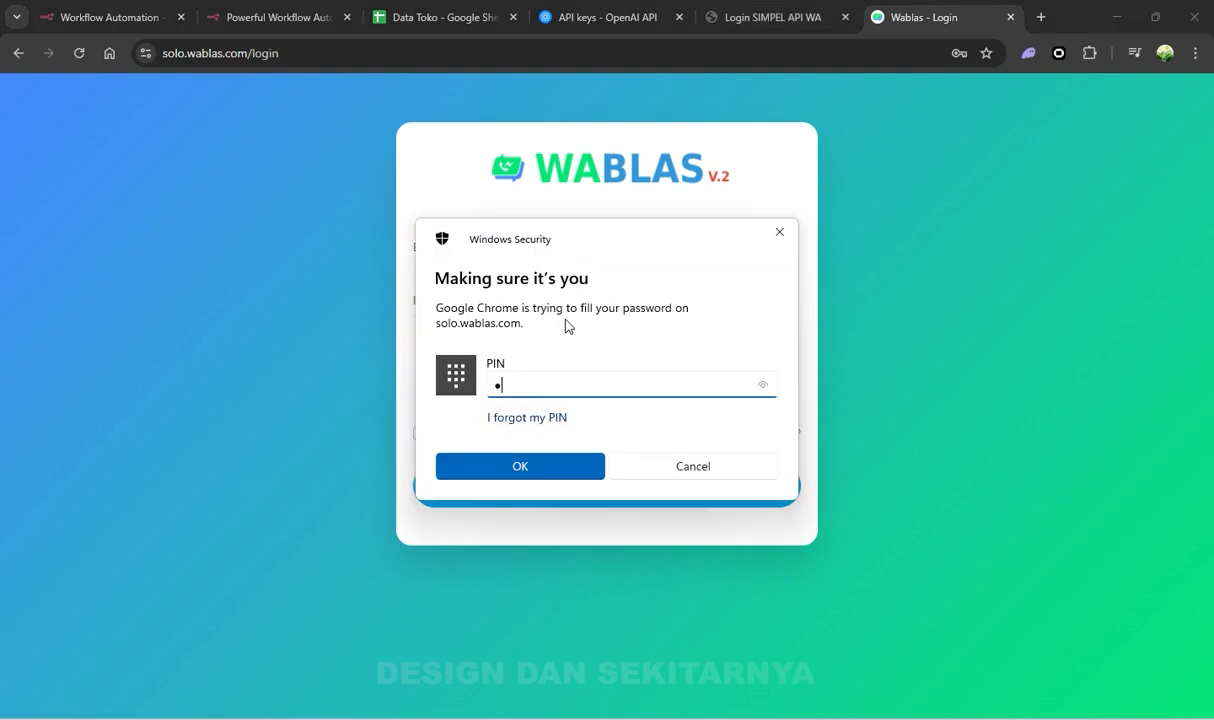
text(234)
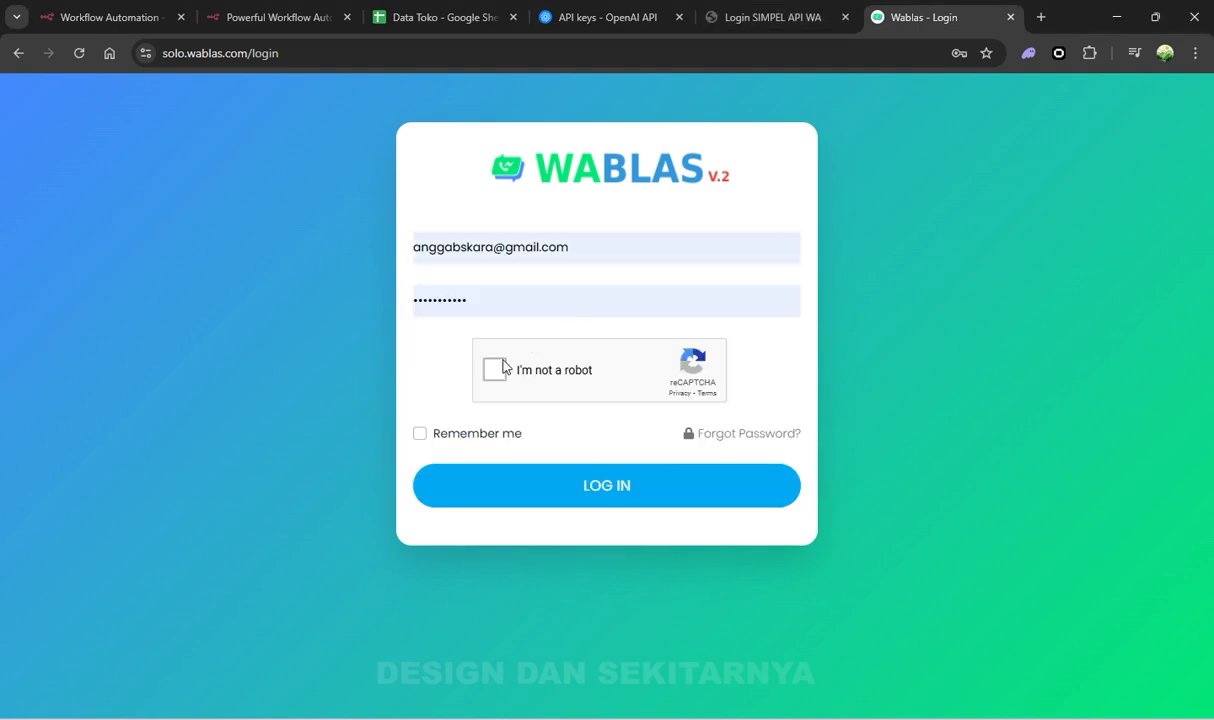
click(762, 17)
click(198, 358)
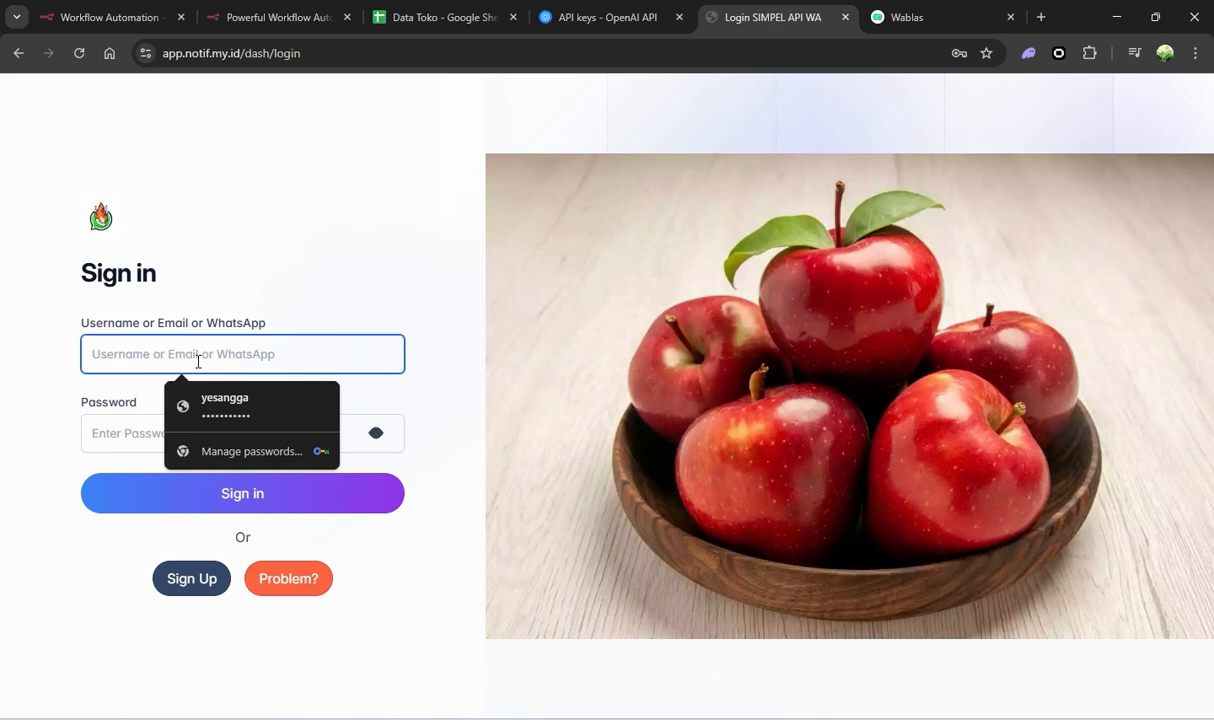
Sign in to SIMPEL API WA with the saved username and password, then open the online device's Detail page
key(ctrl+v)
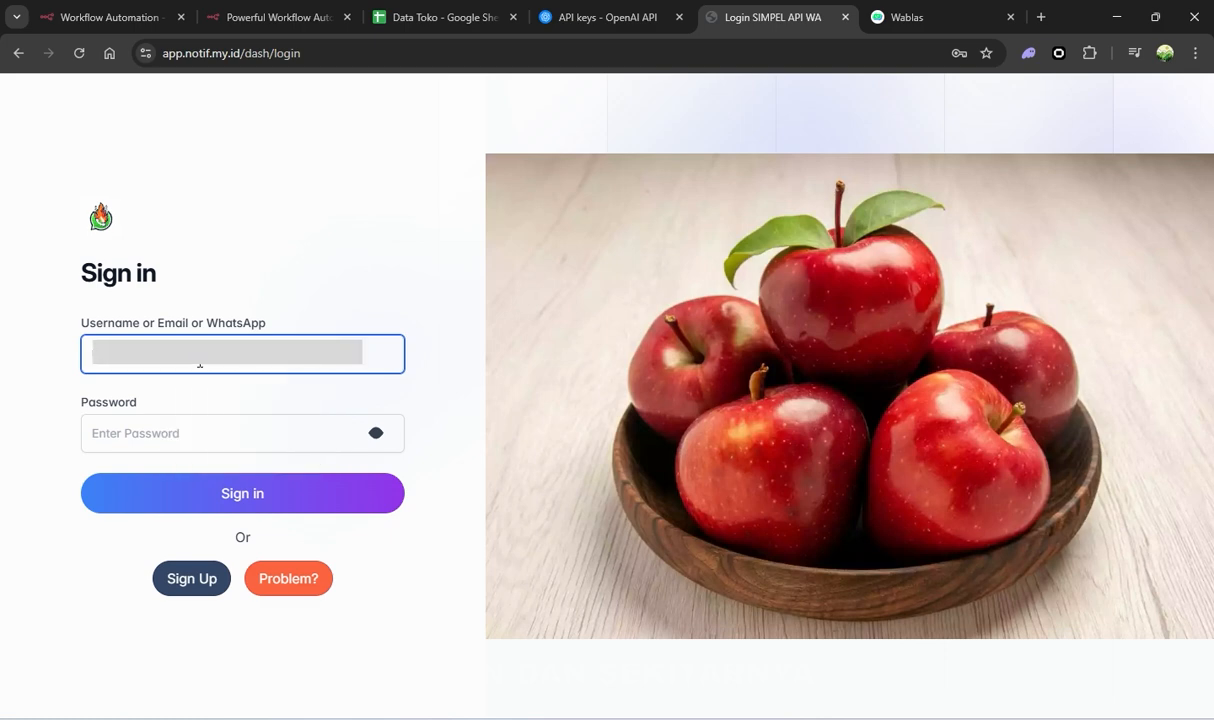
key(Tab)
text(a)
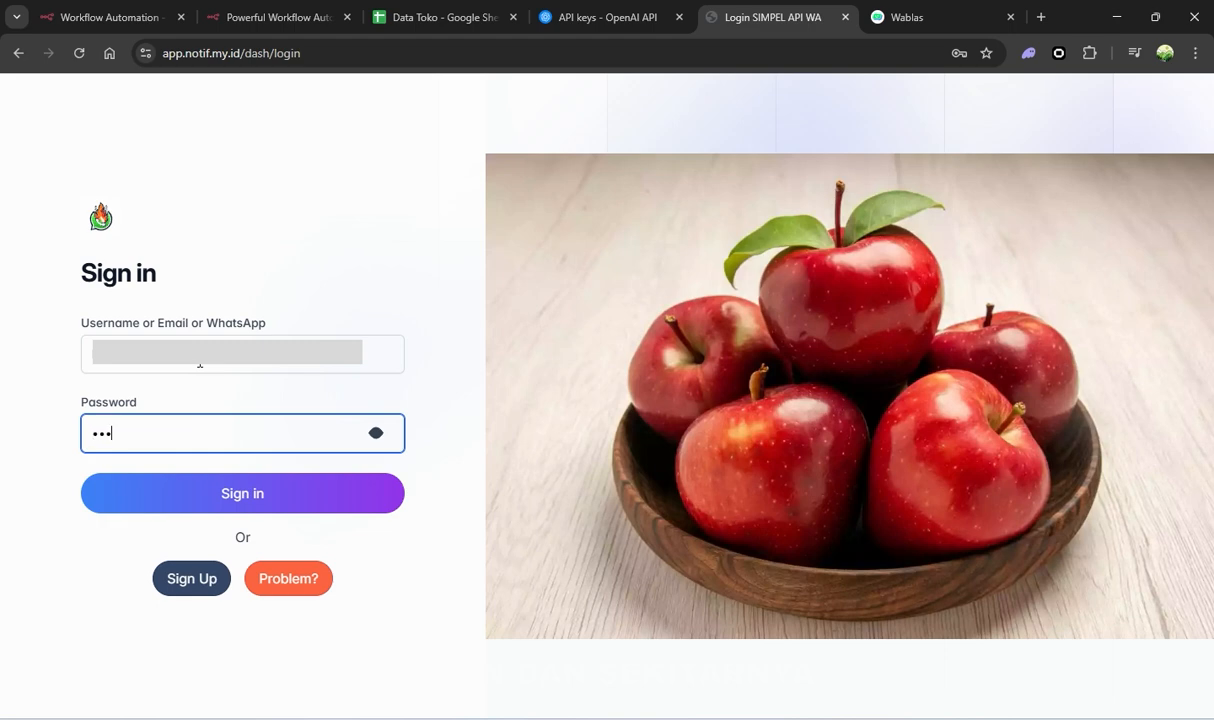
text(*******)
key(Return)
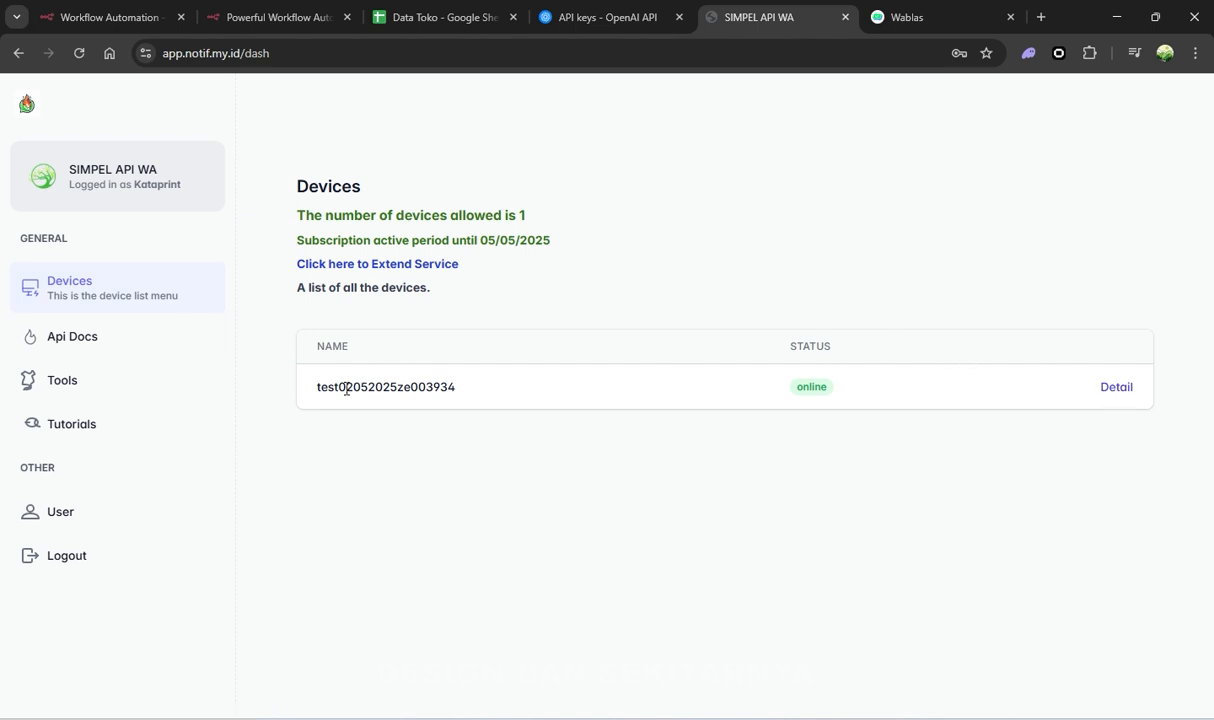
click(1117, 389)
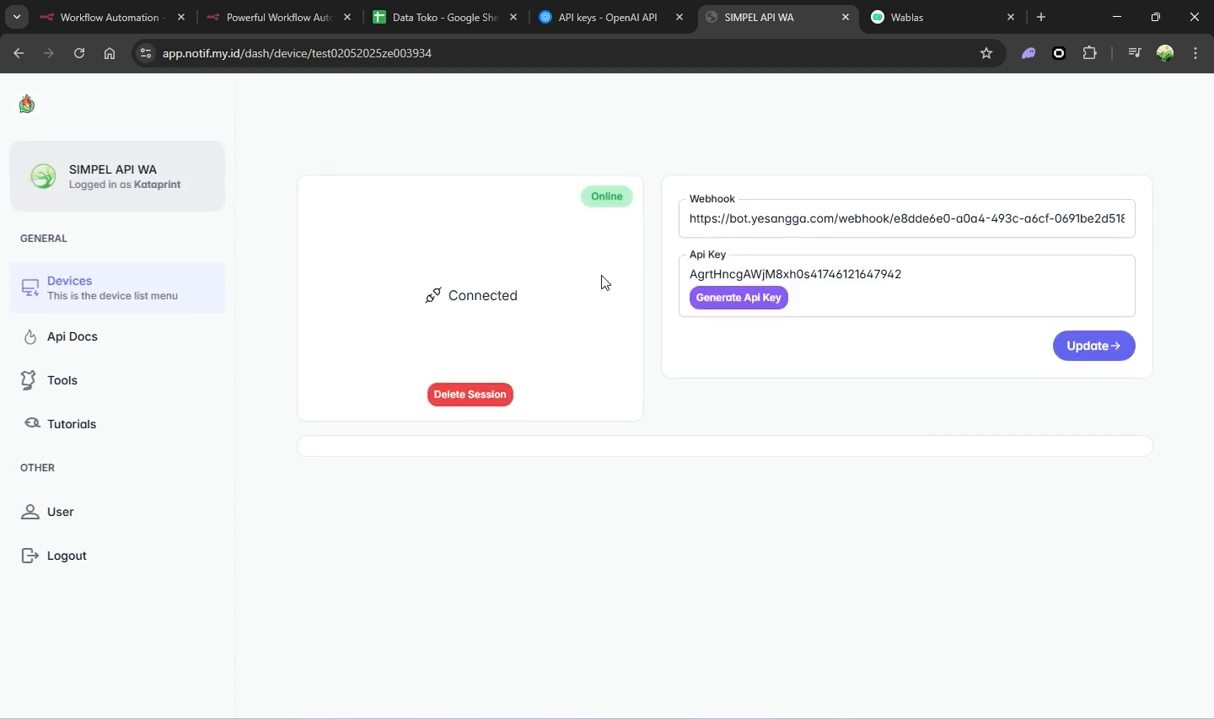
Add a Webhook trigger as the first step of 'My workflow' by searching 'wh'
click(92, 19)
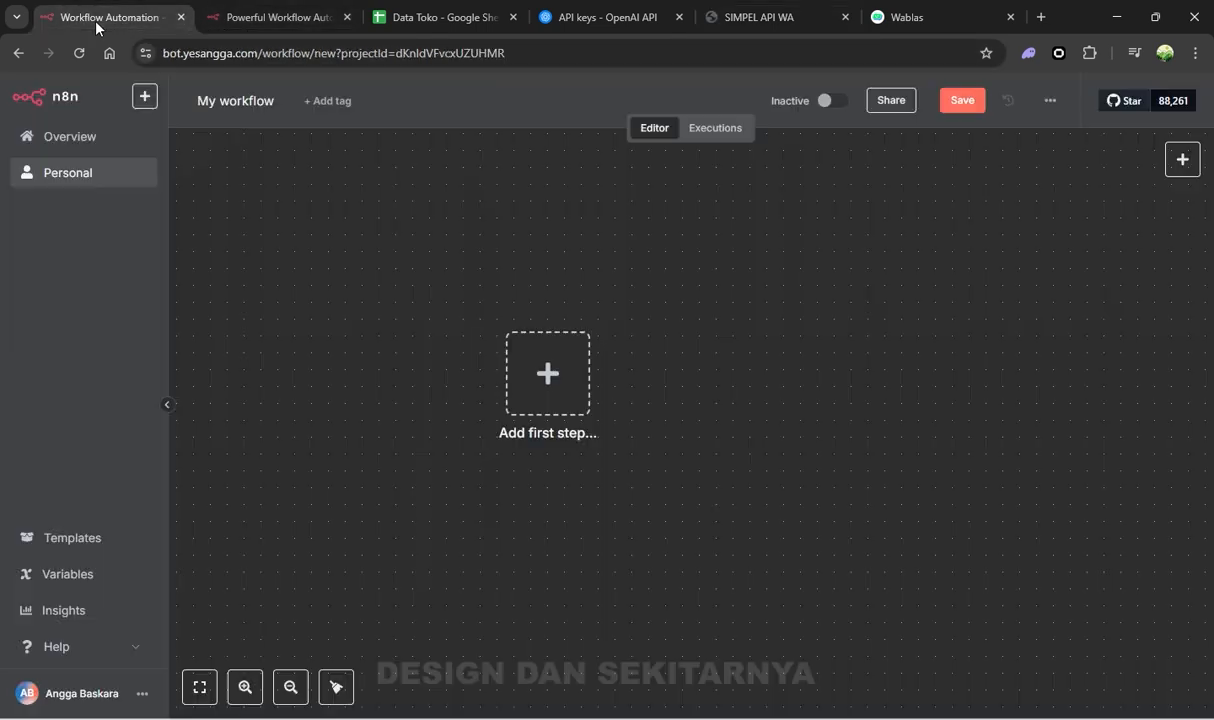
click(548, 376)
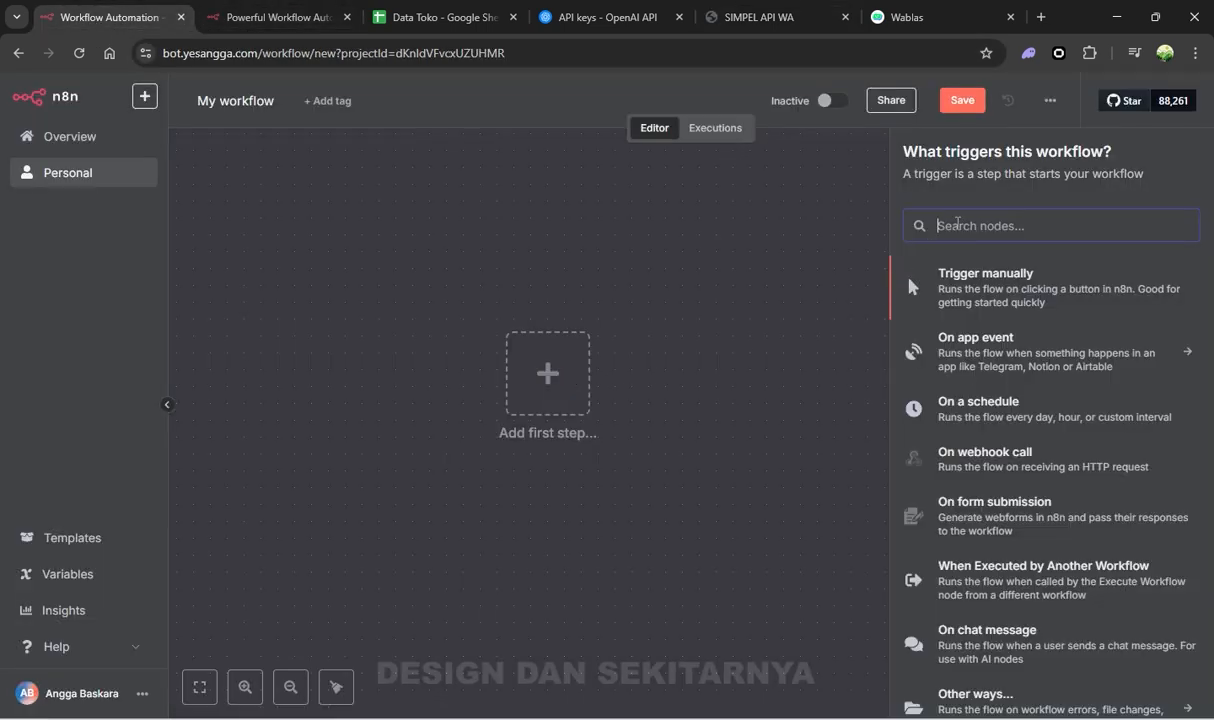
text(wh)
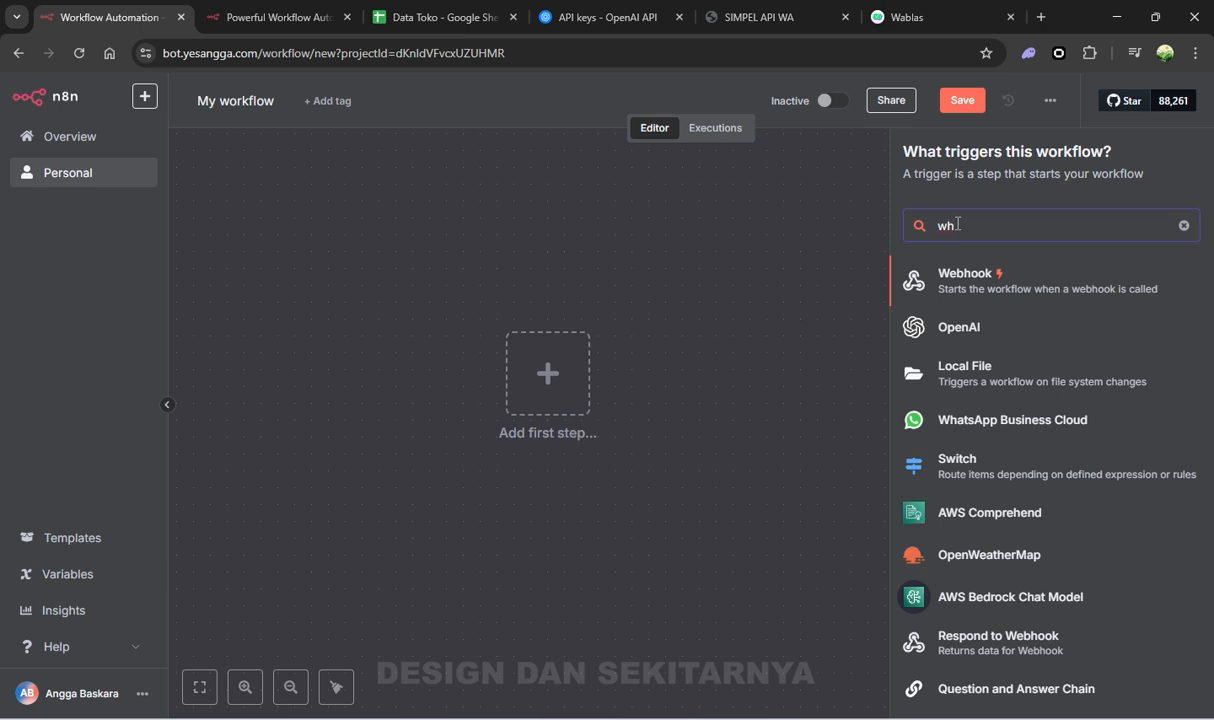
click(940, 281)
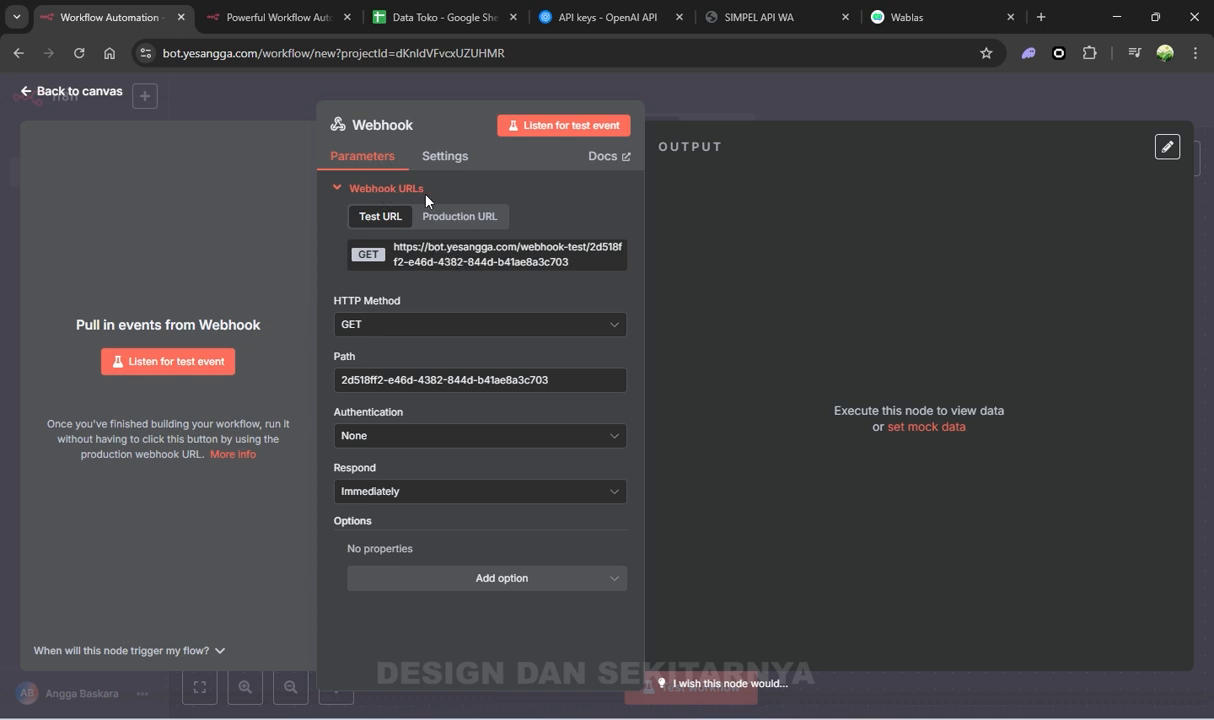
click(760, 17)
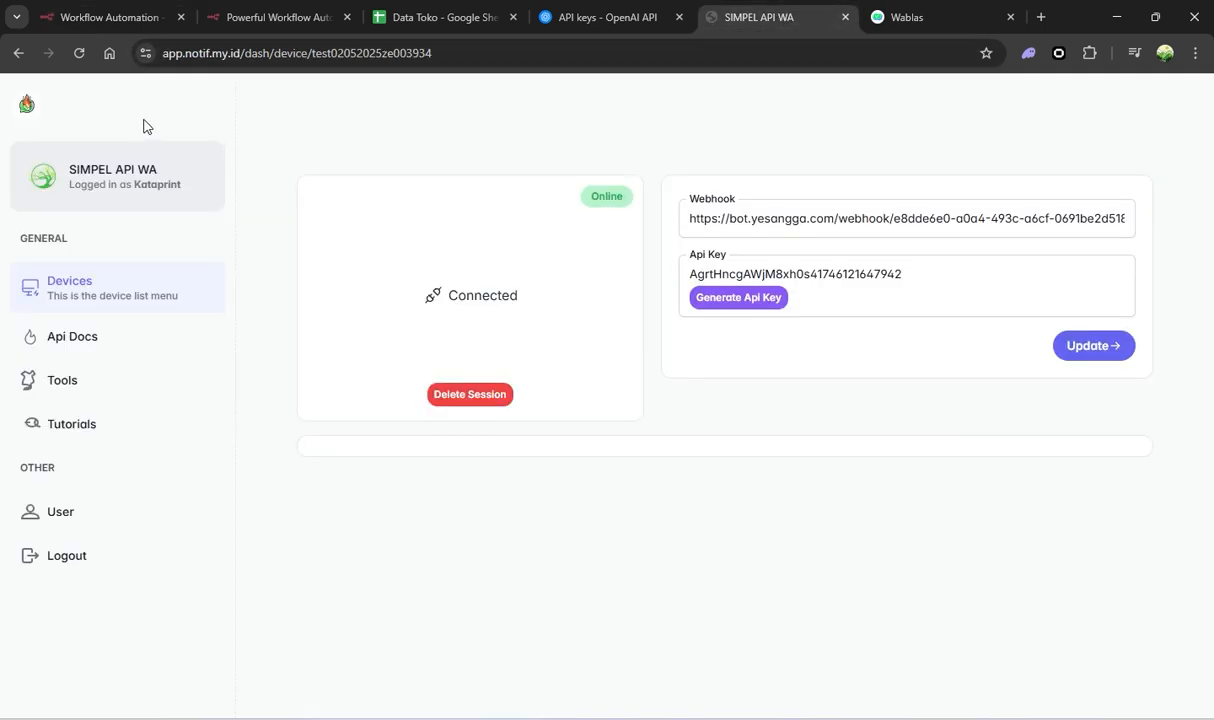
click(898, 17)
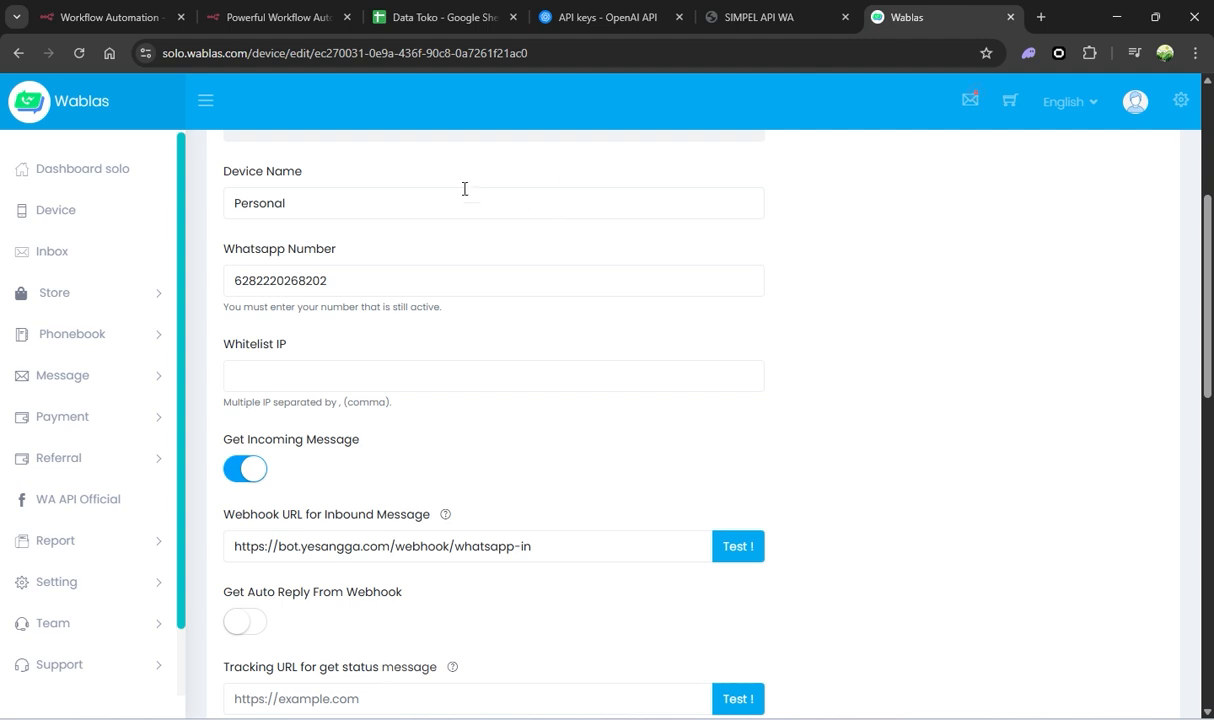
click(805, 14)
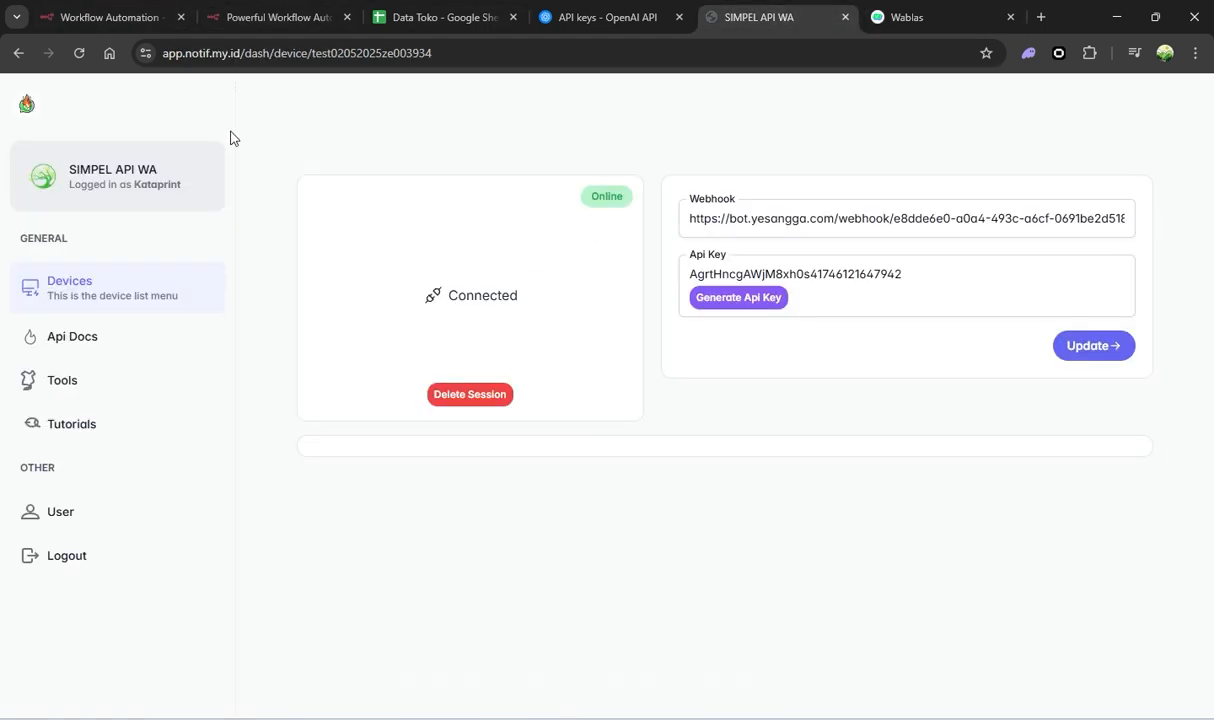
click(86, 30)
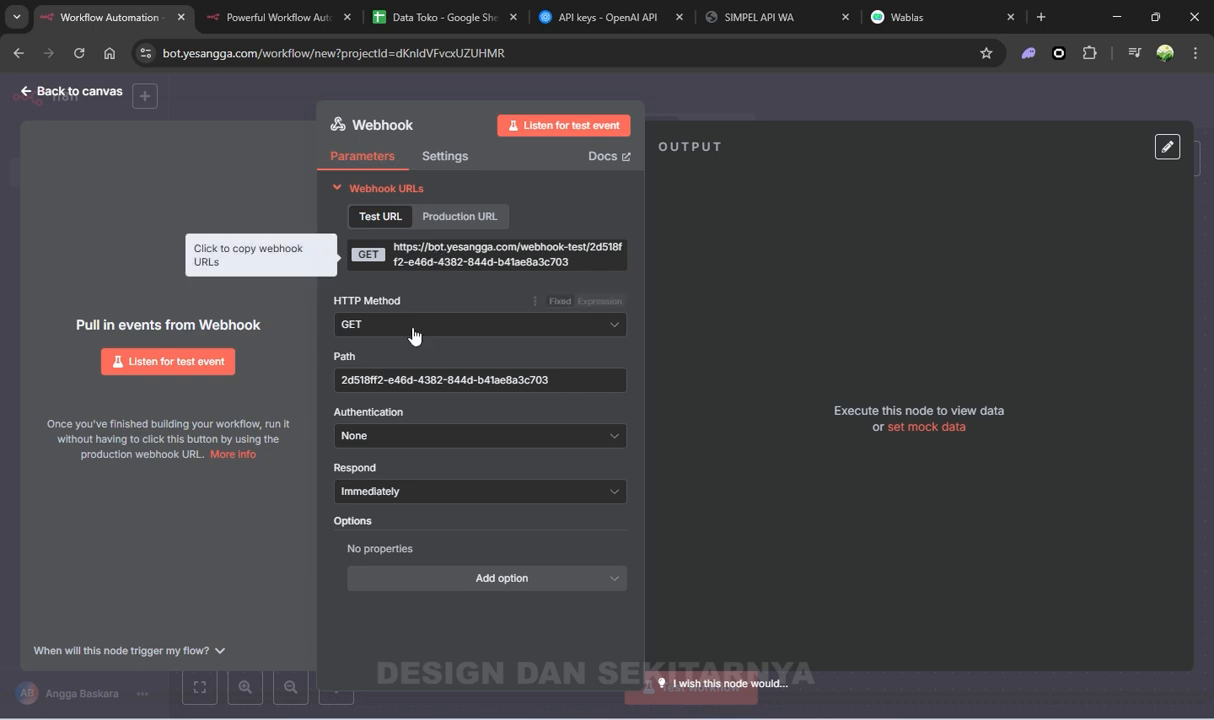
Switch the Webhook's HTTP method to POST and select the webhook path value
click(381, 326)
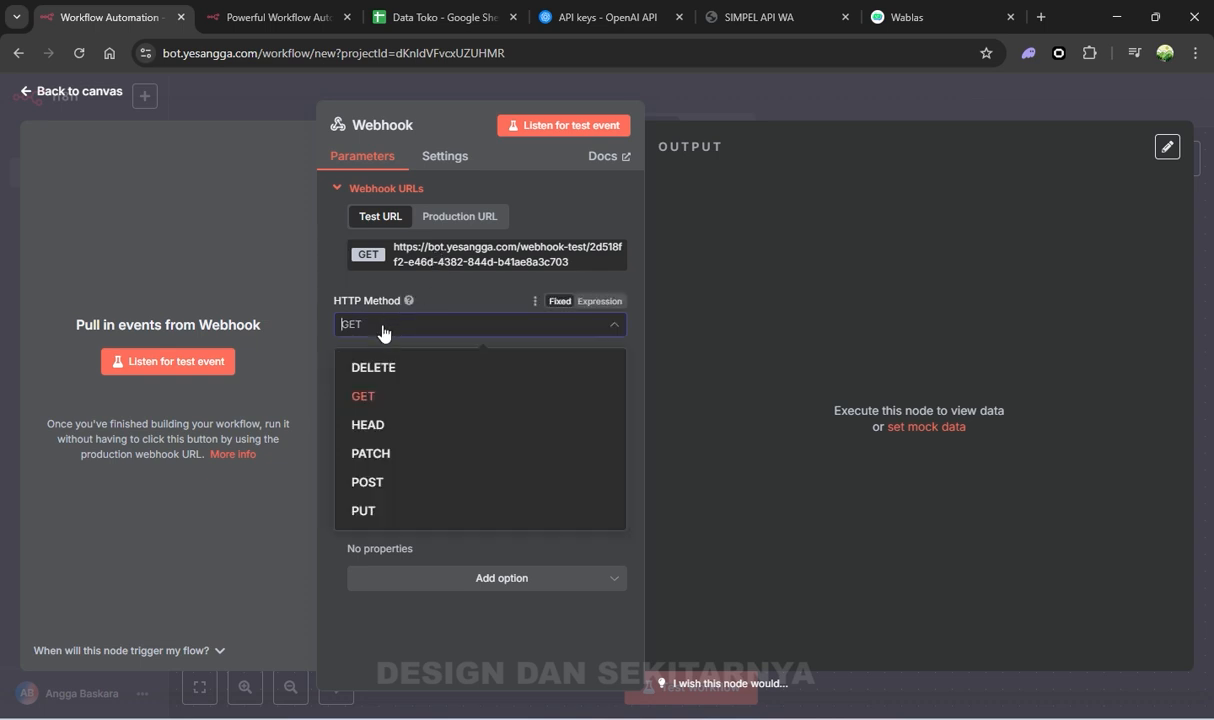
click(393, 484)
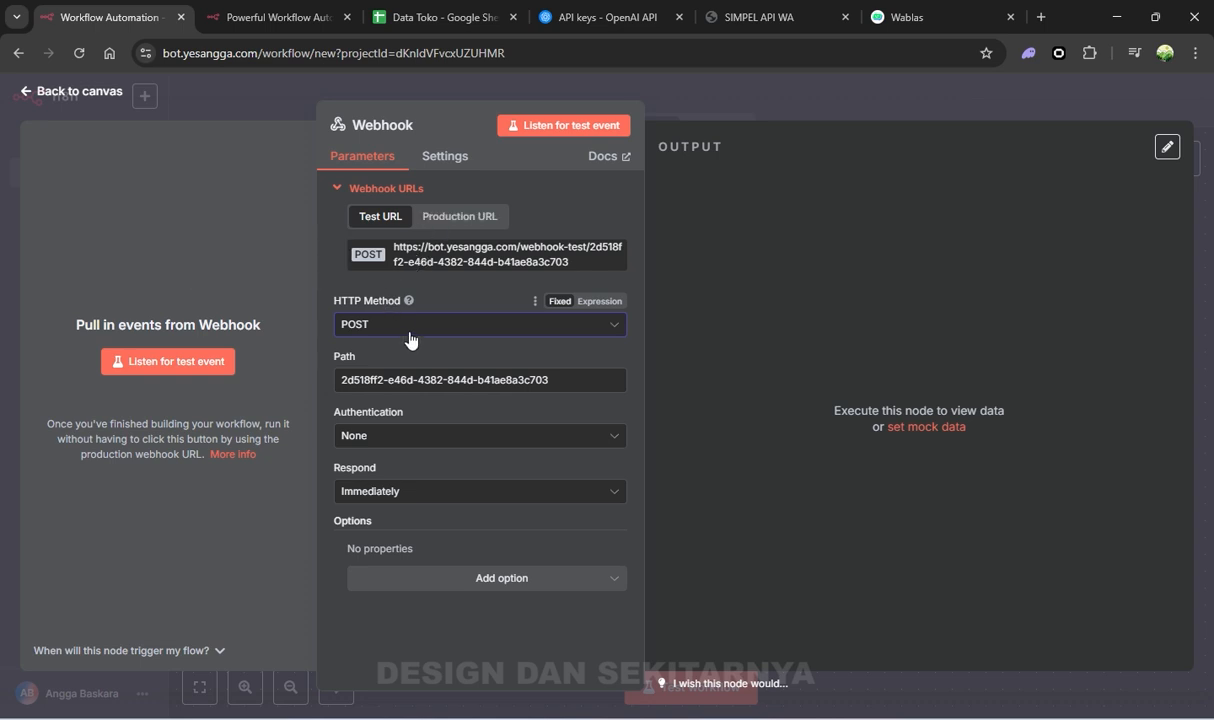
click(426, 386)
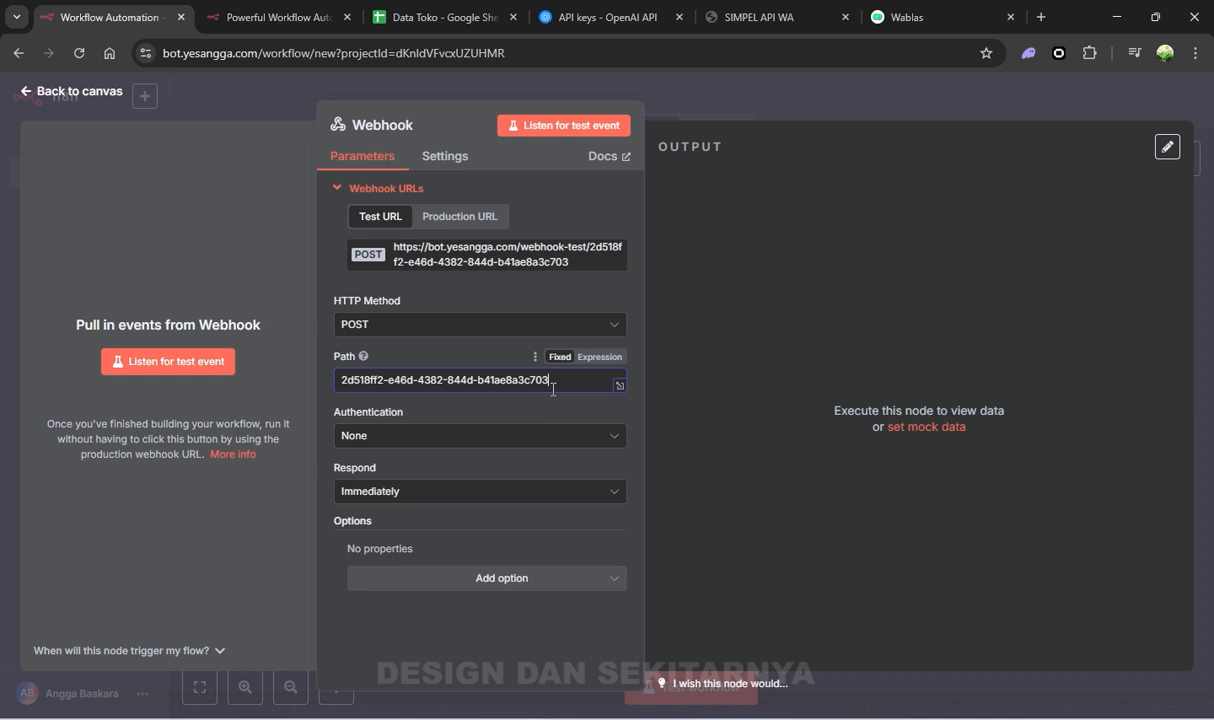
drag(553, 390, 285, 358)
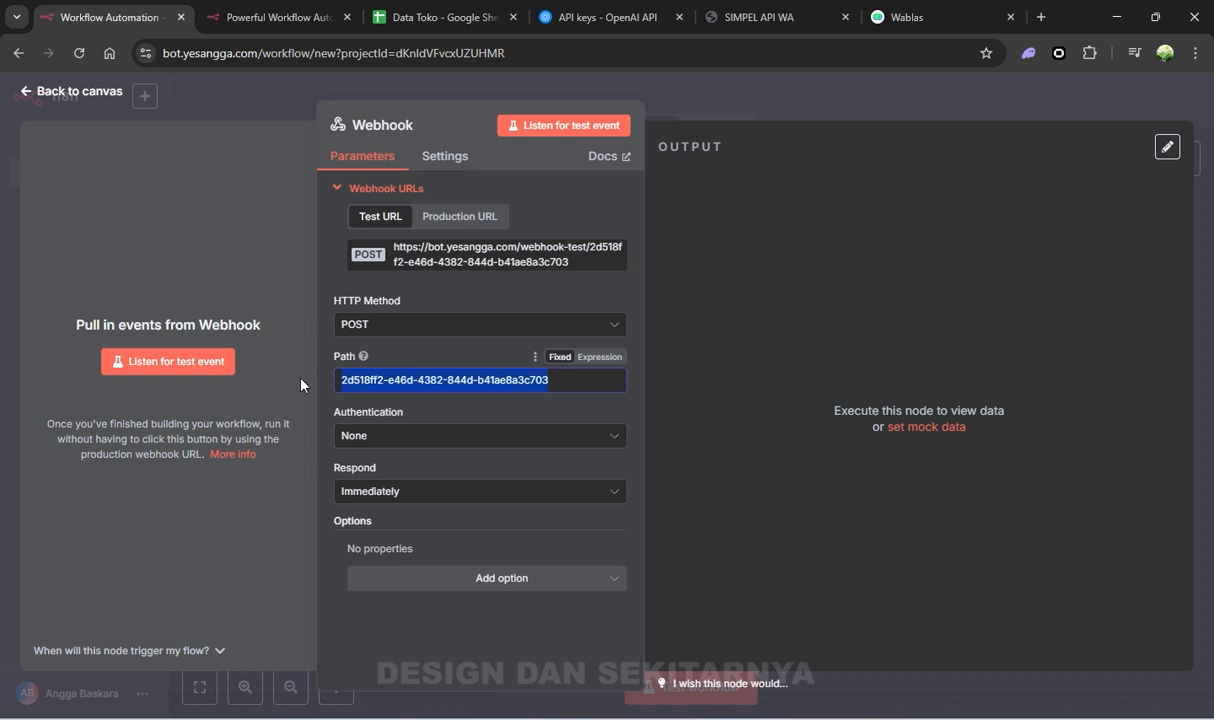
Copy the Webhook's production URL and close the node settings
click(446, 217)
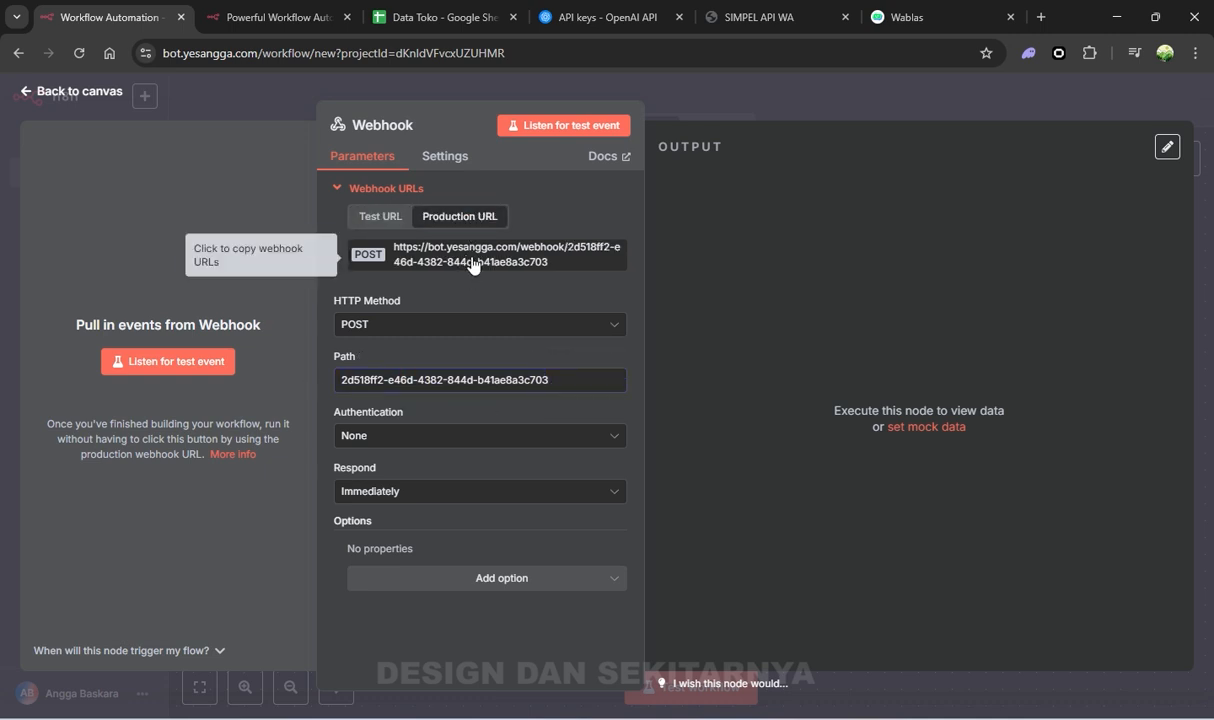
click(467, 262)
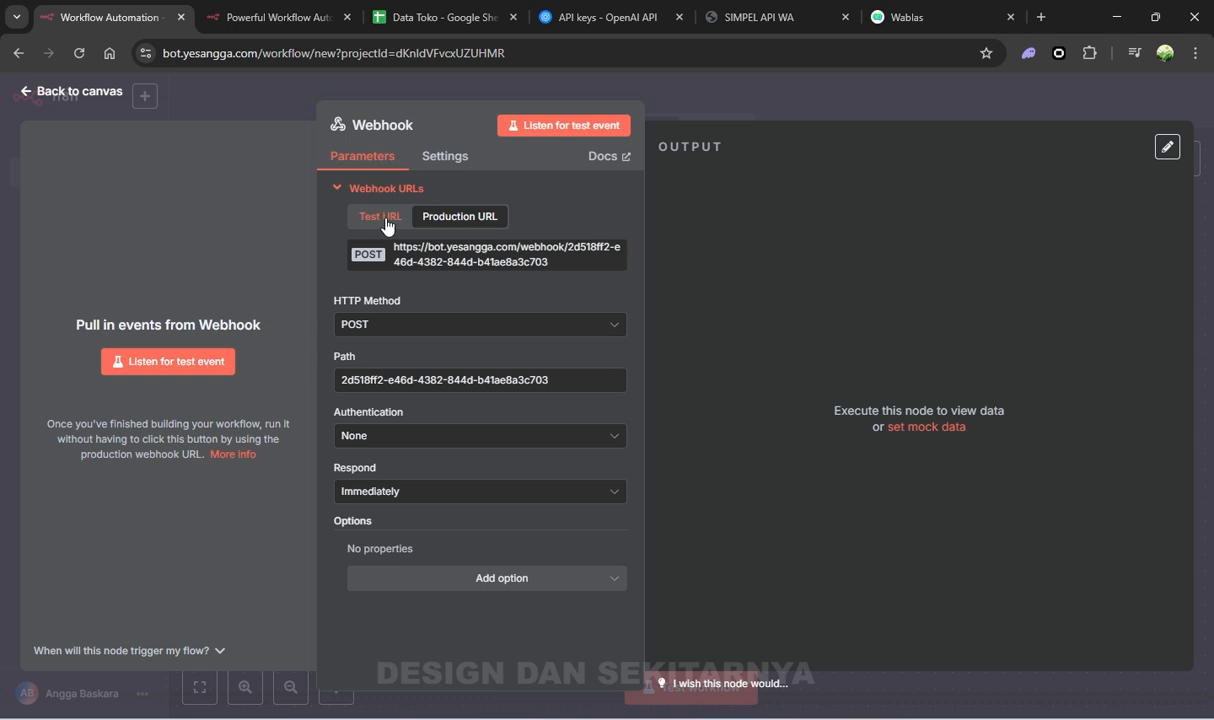
click(480, 263)
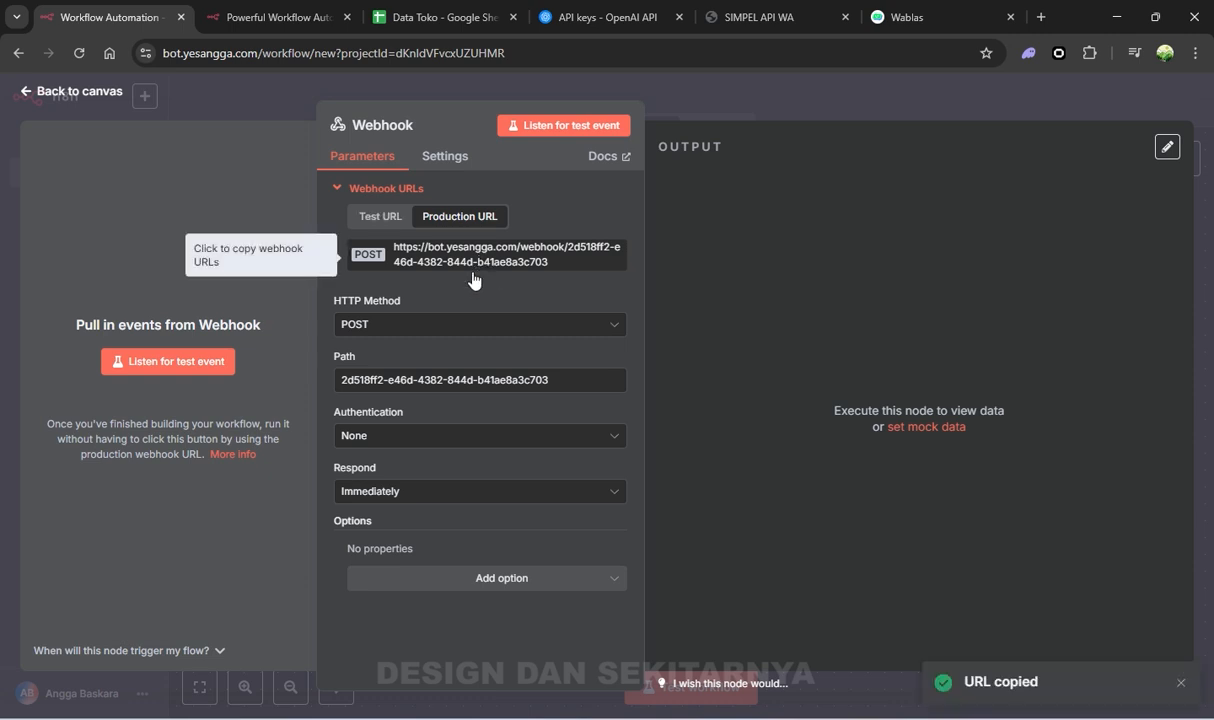
click(778, 115)
Replace the device's webhook address with the pasted n8n production URL and update the settings
click(778, 30)
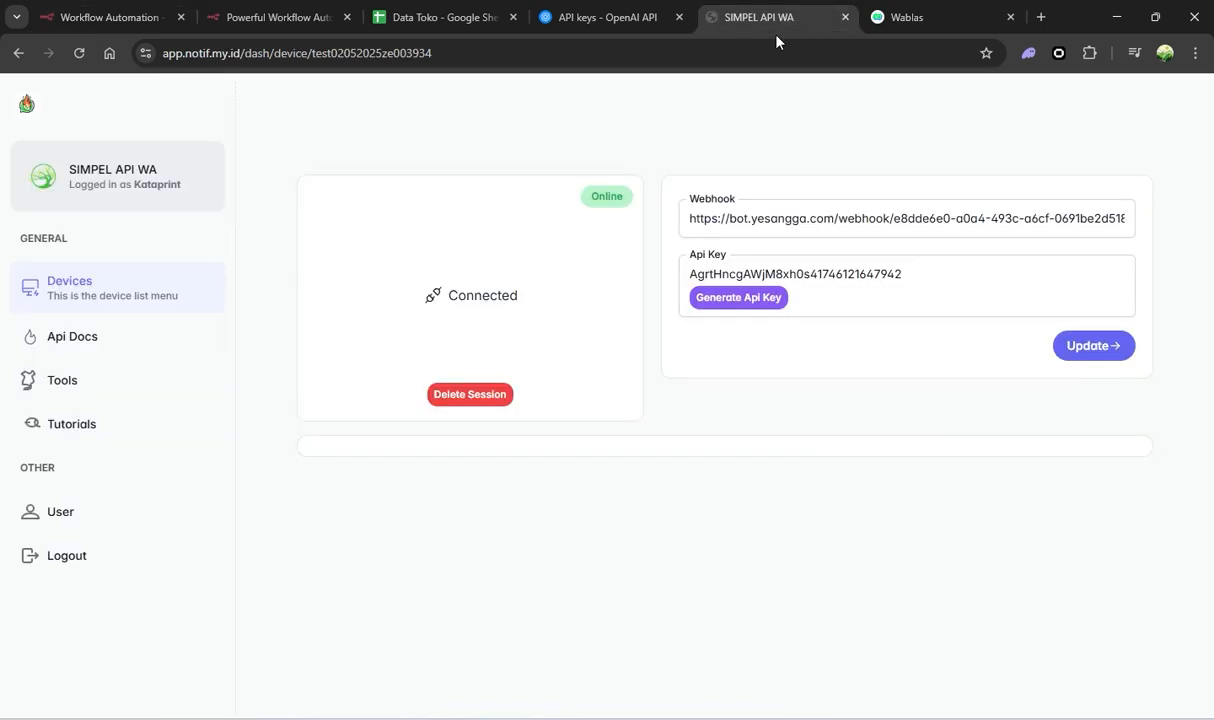
triple_click(737, 220)
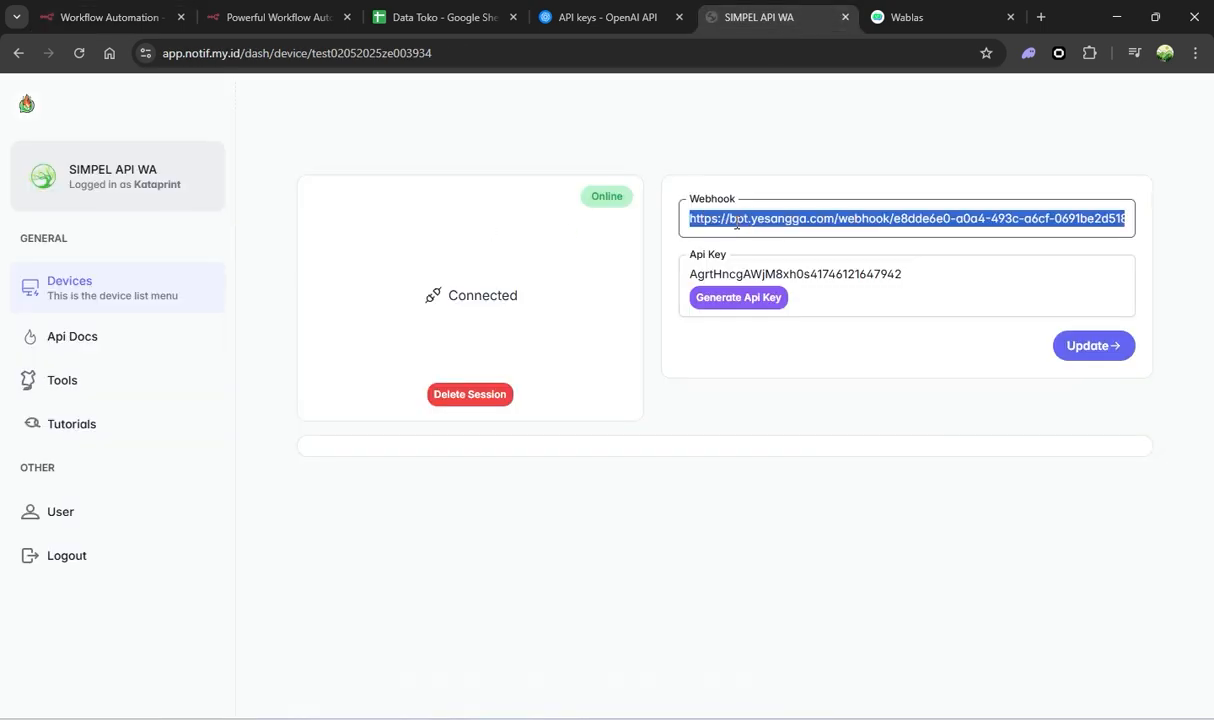
key(BackSpace)
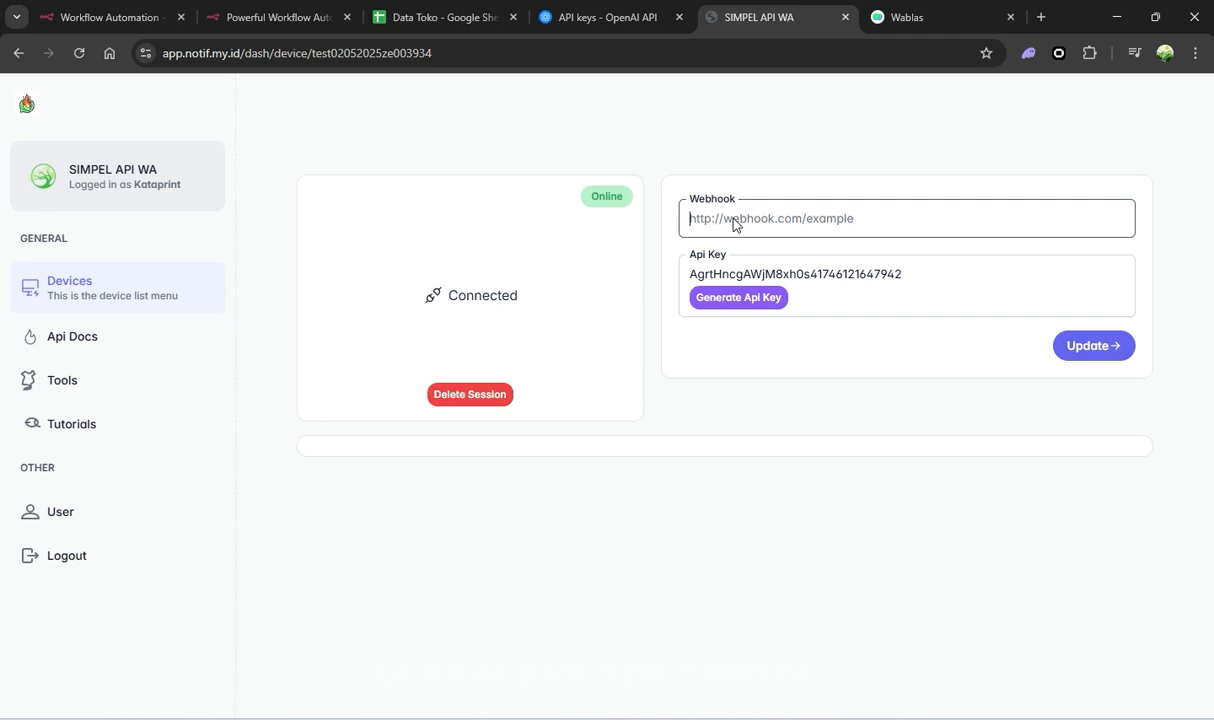
right_click(733, 224)
click(768, 385)
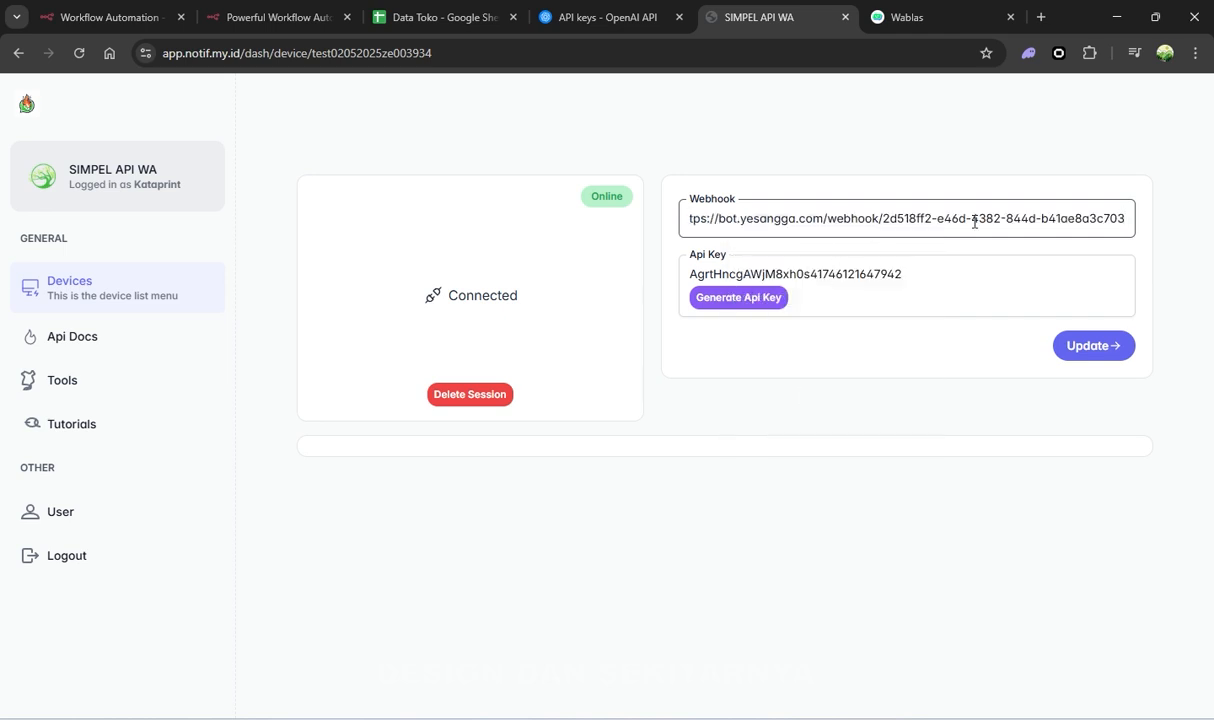
click(1080, 347)
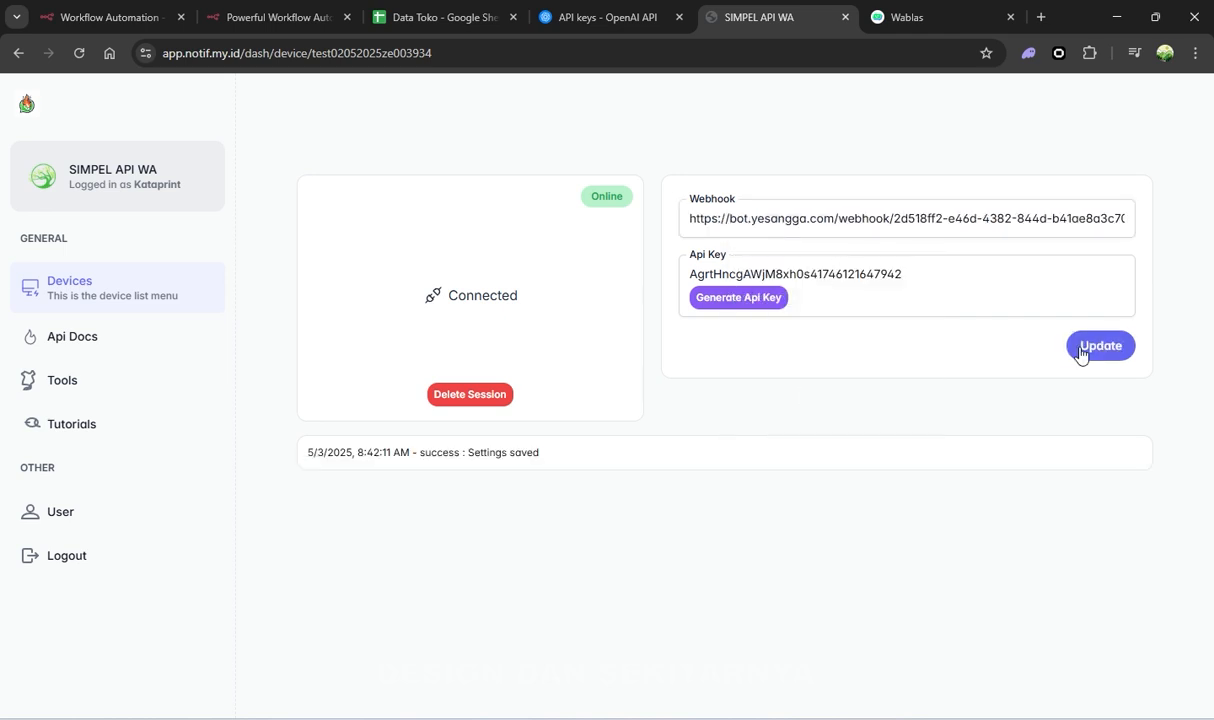
Highlight the Settings saved confirmation and the end of the API key
drag(466, 452, 566, 452)
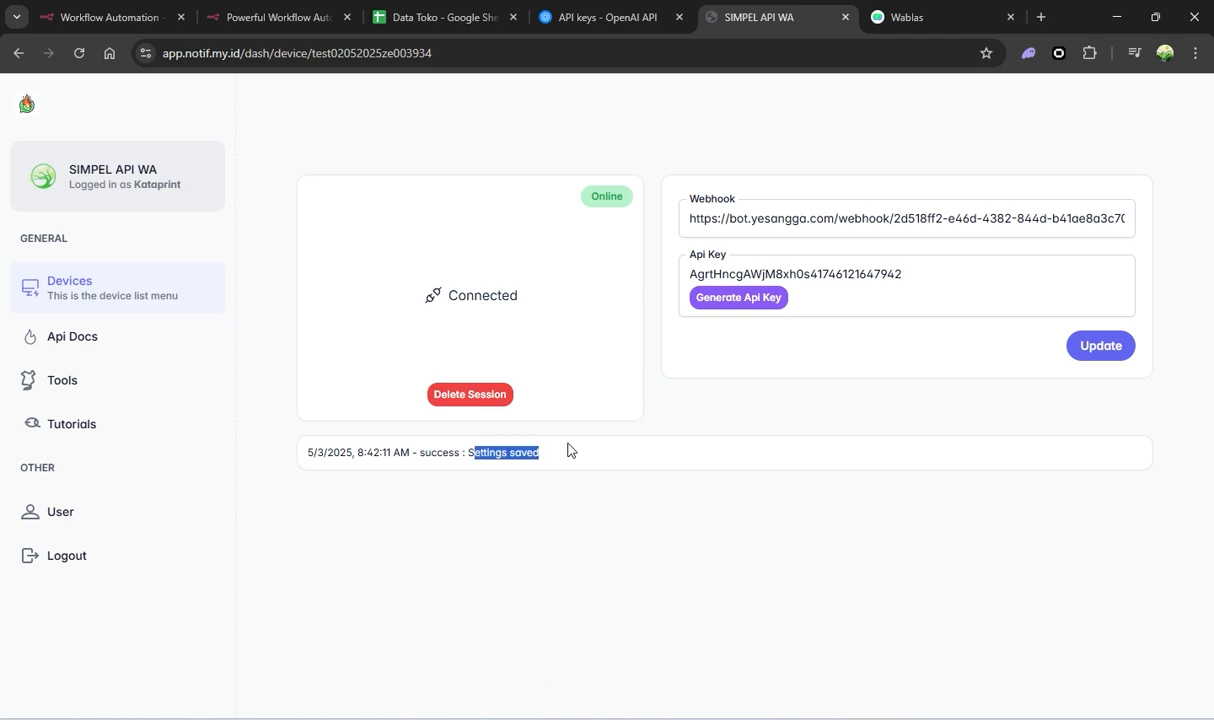
click(686, 398)
drag(927, 268, 672, 279)
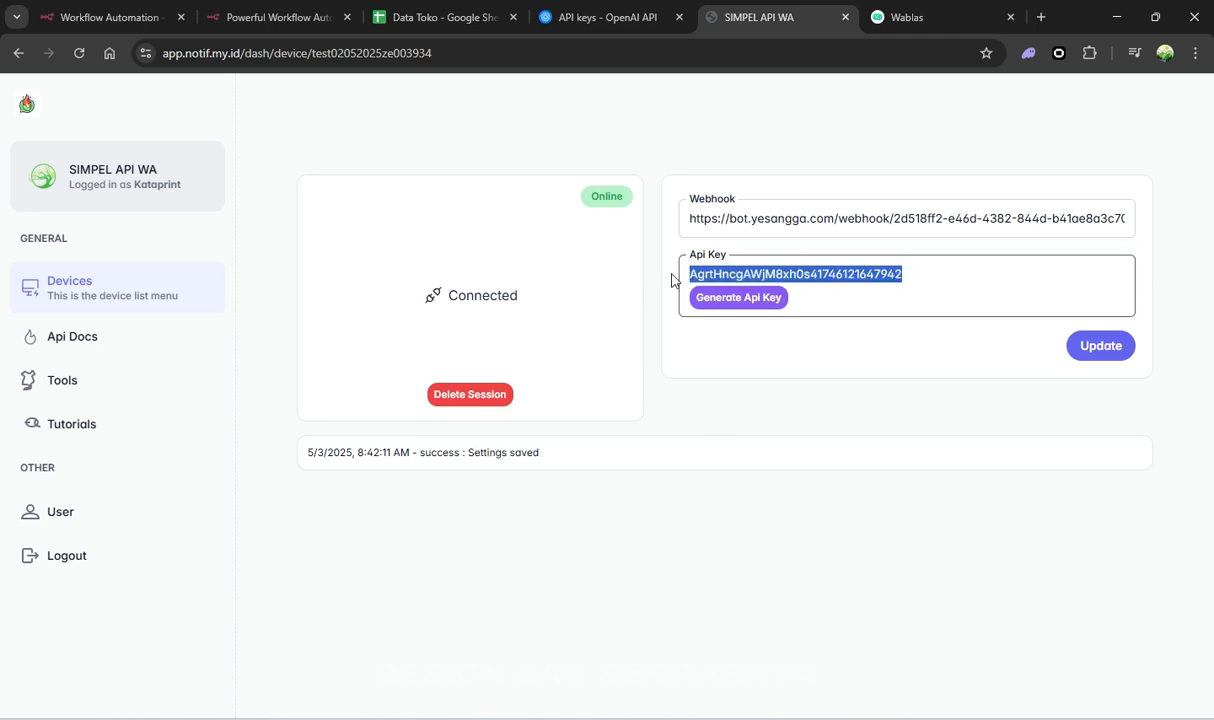
Return to the n8n workflow editor and move the Webhook node up and left
click(200, 10)
click(119, 10)
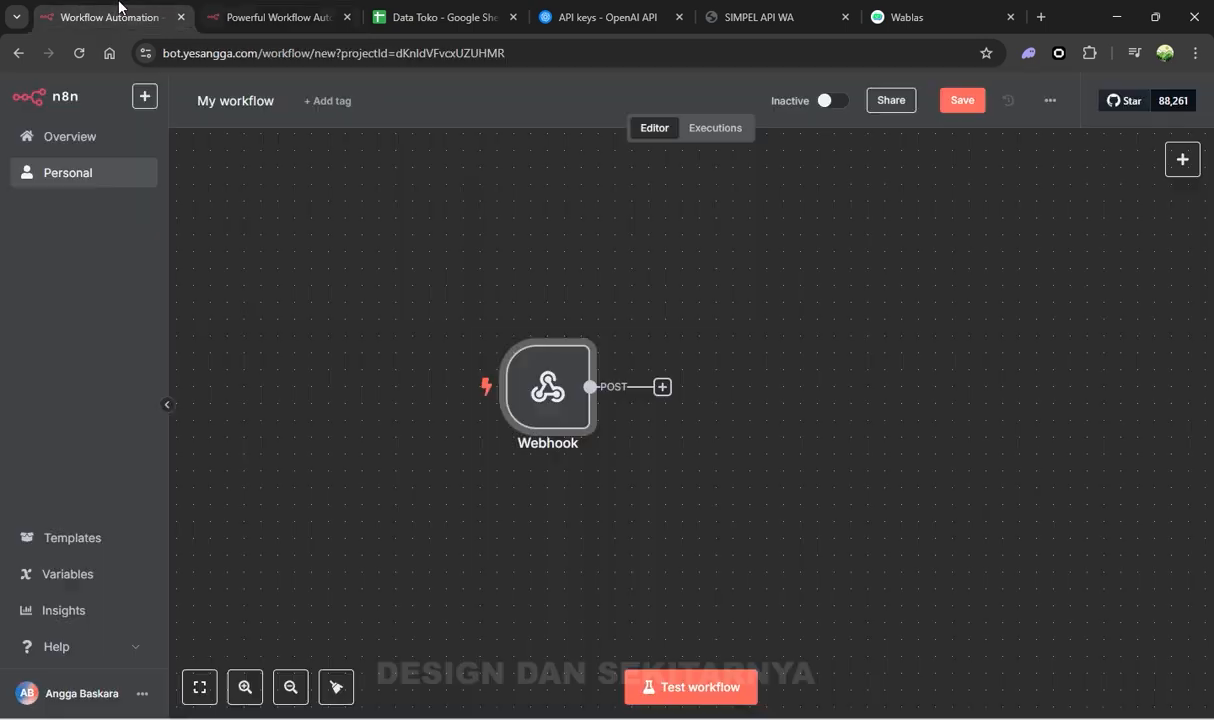
drag(551, 398, 499, 363)
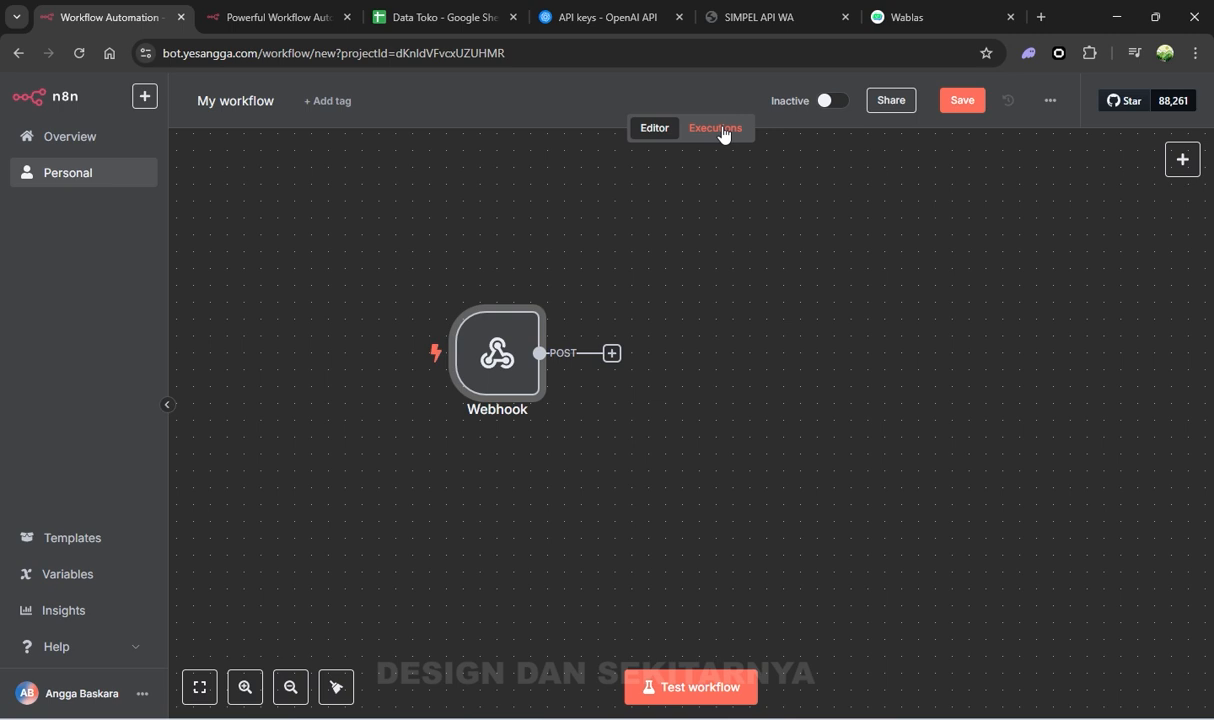
Add an AI Agent after the Webhook with its prompt defined below as 'hallo'
click(610, 355)
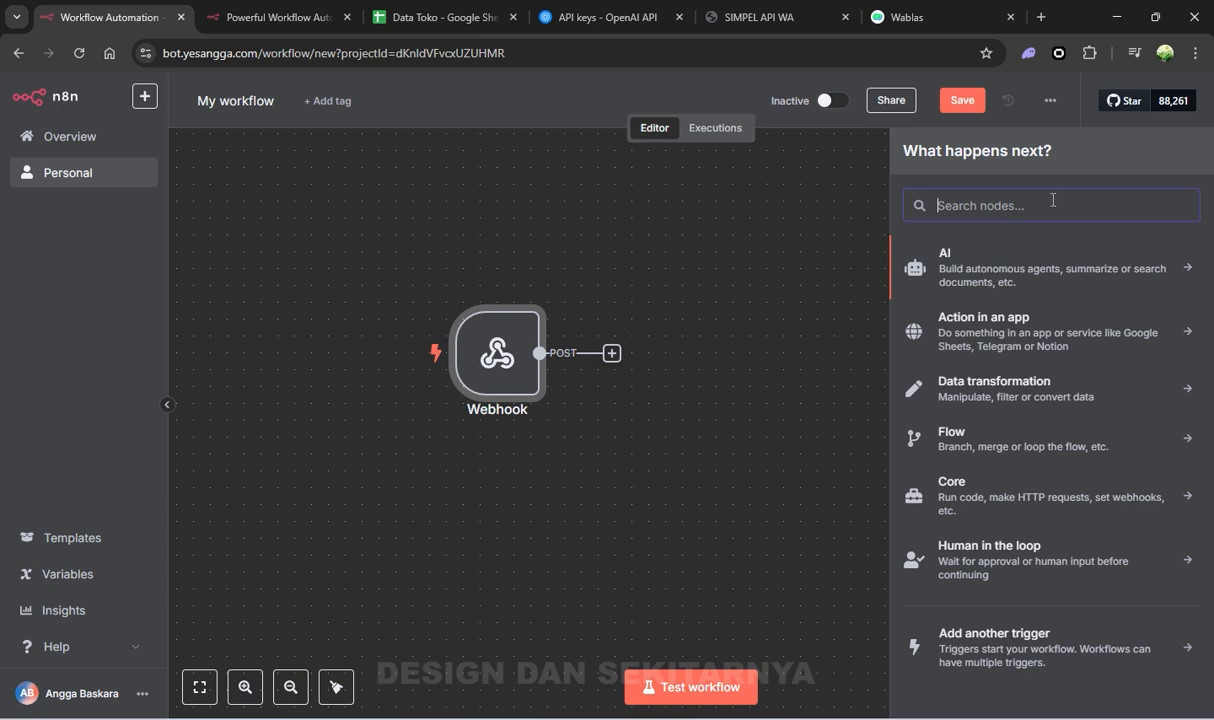
text(ai age)
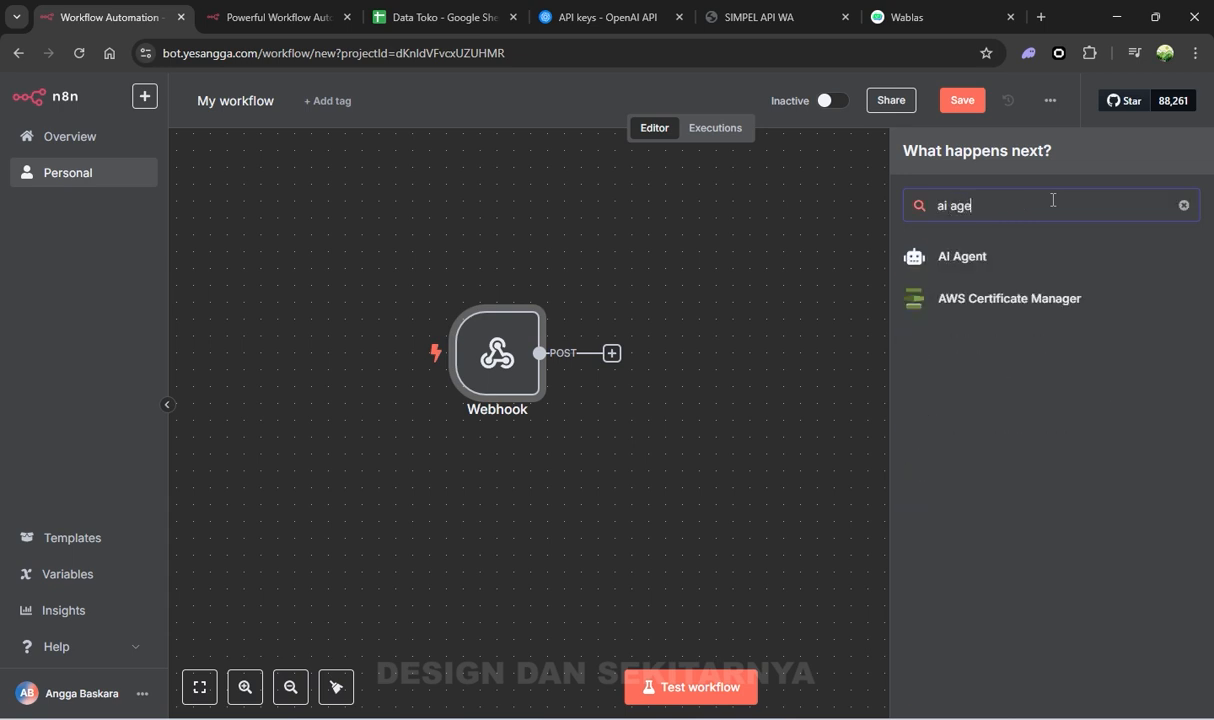
click(938, 260)
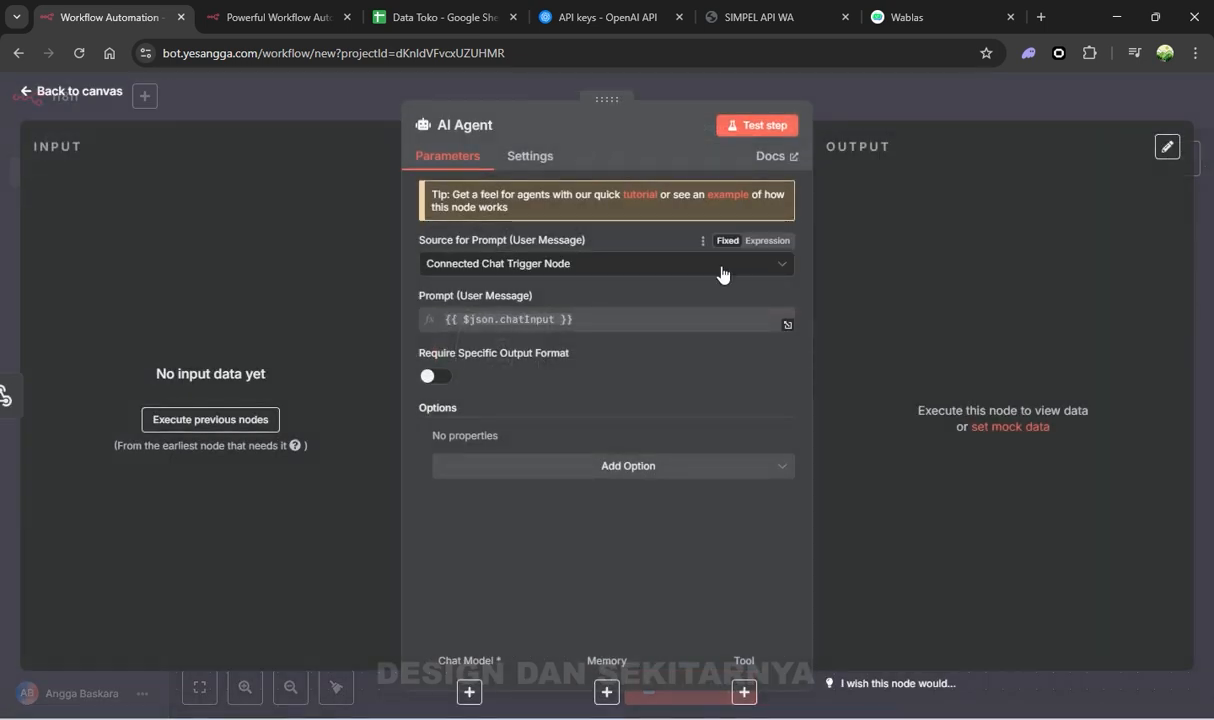
click(657, 271)
click(640, 372)
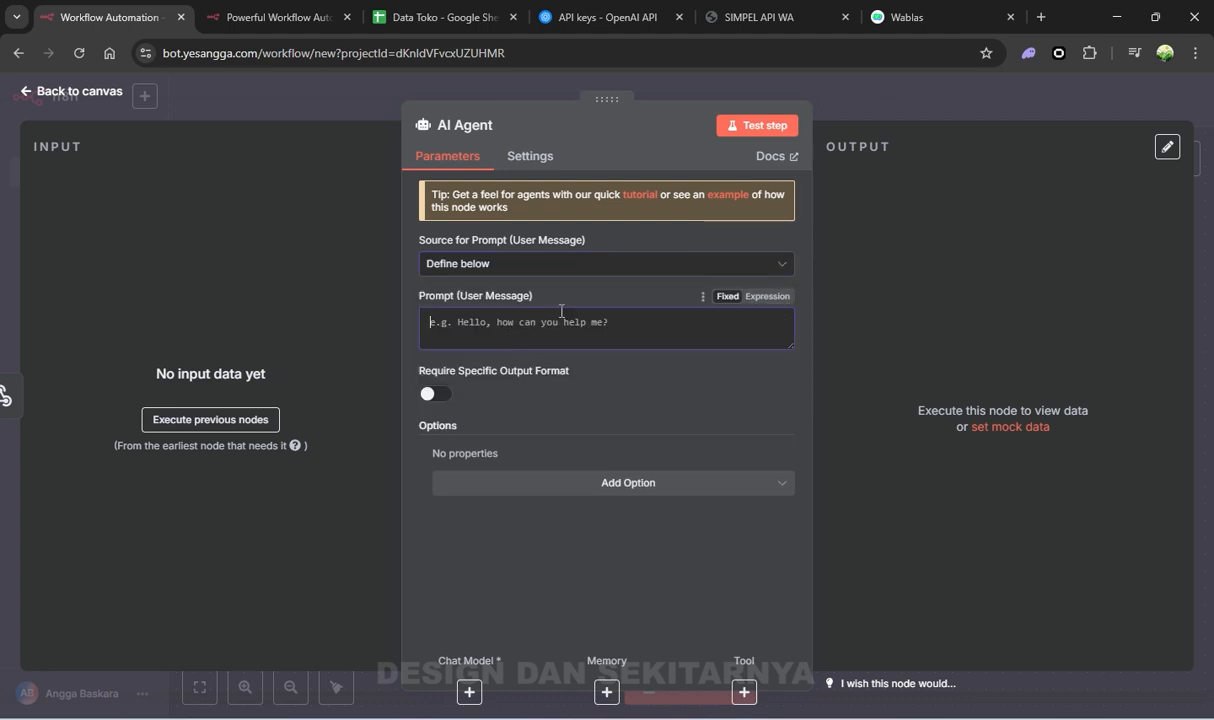
click(557, 314)
text(hallo)
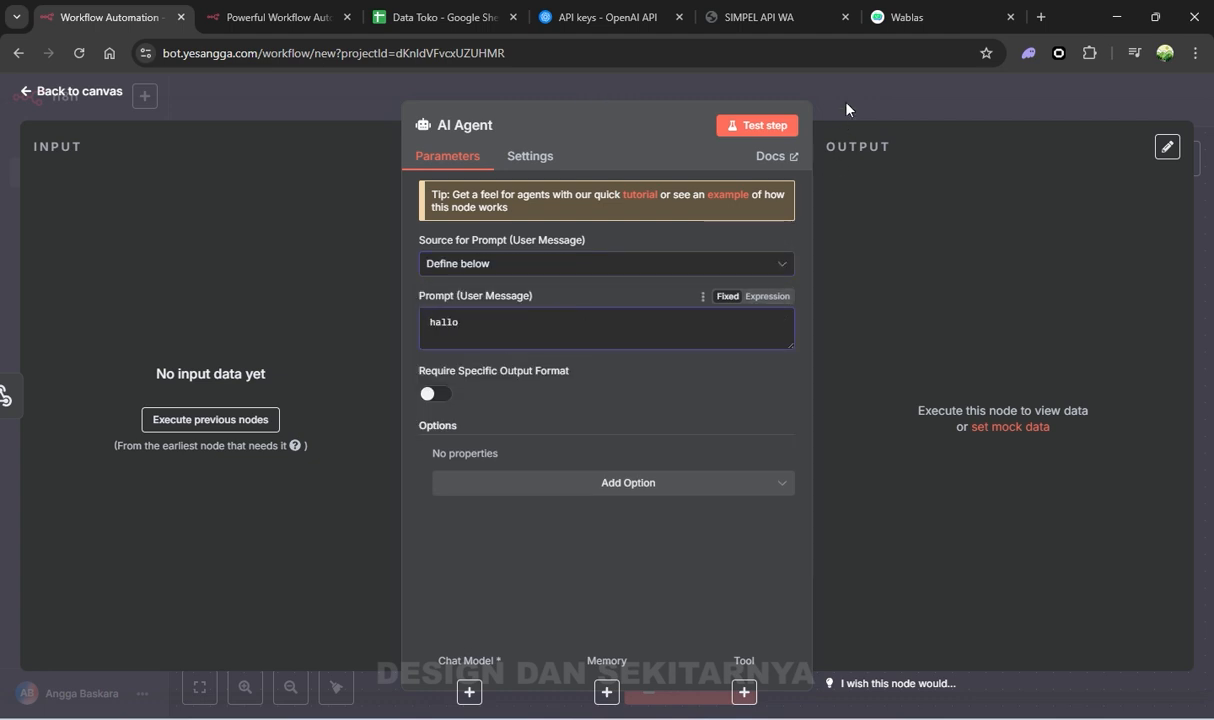
click(801, 96)
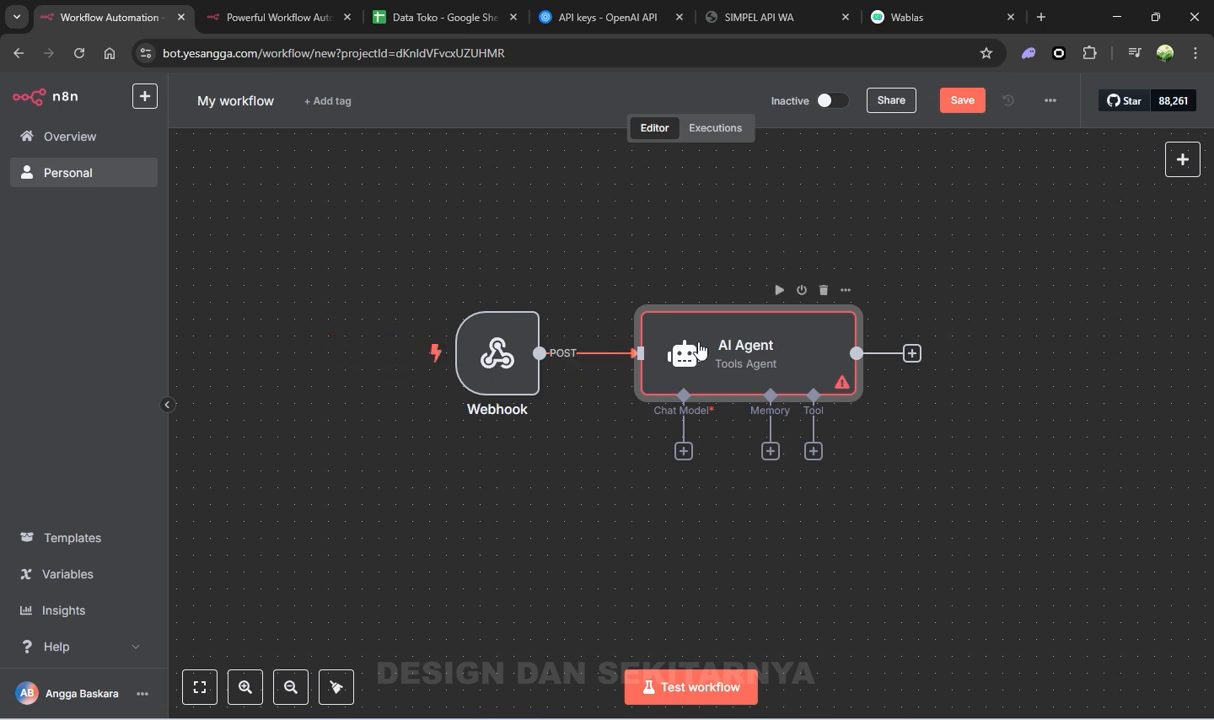
Attach an OpenAI Chat Model using gpt-3.5-turbo to the AI Agent and reposition it left
click(684, 452)
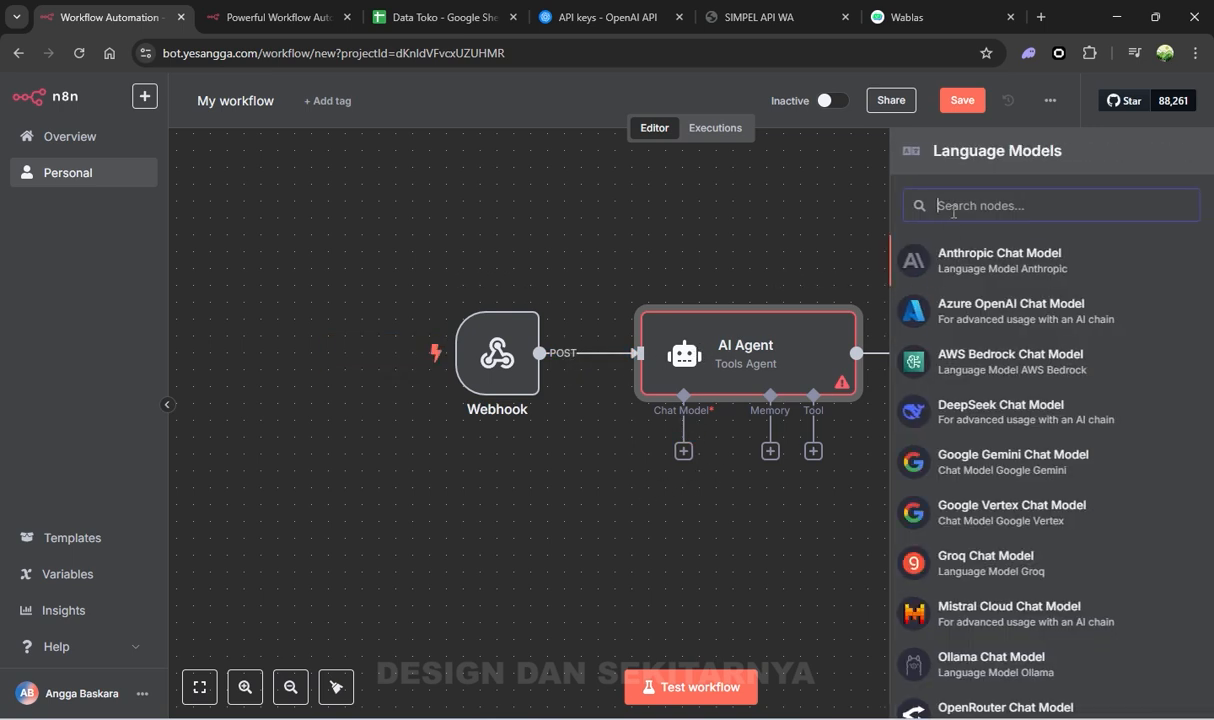
text(open)
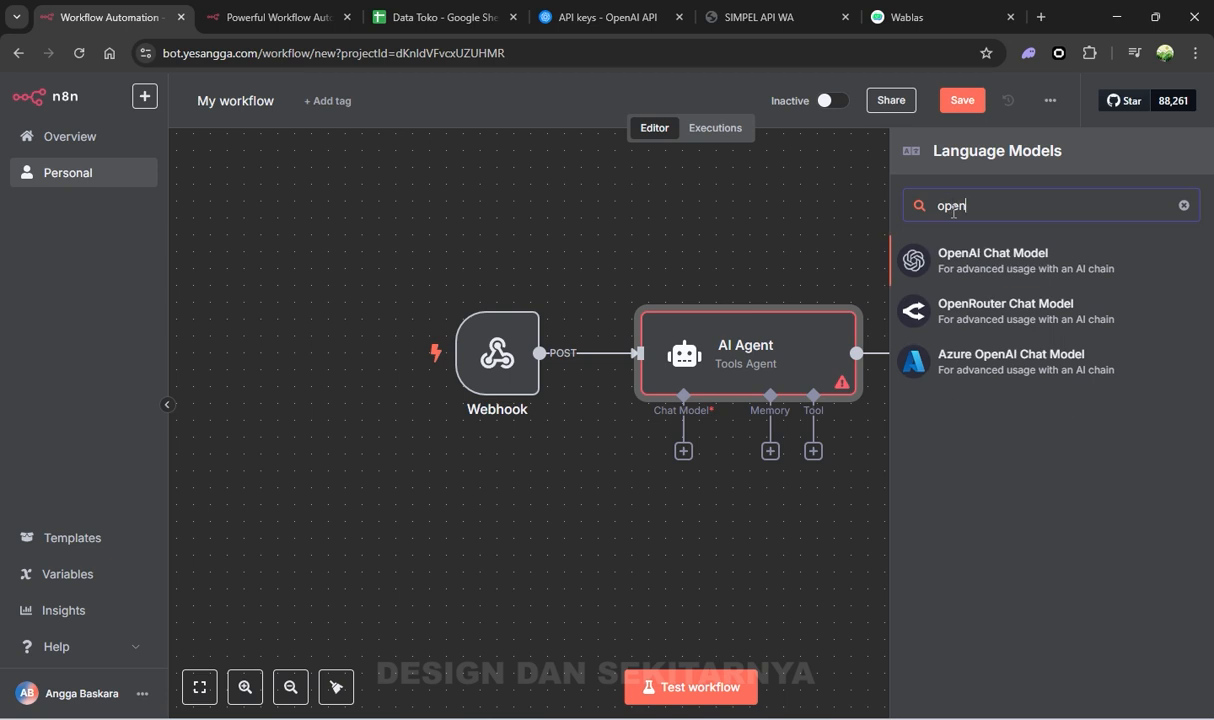
click(955, 254)
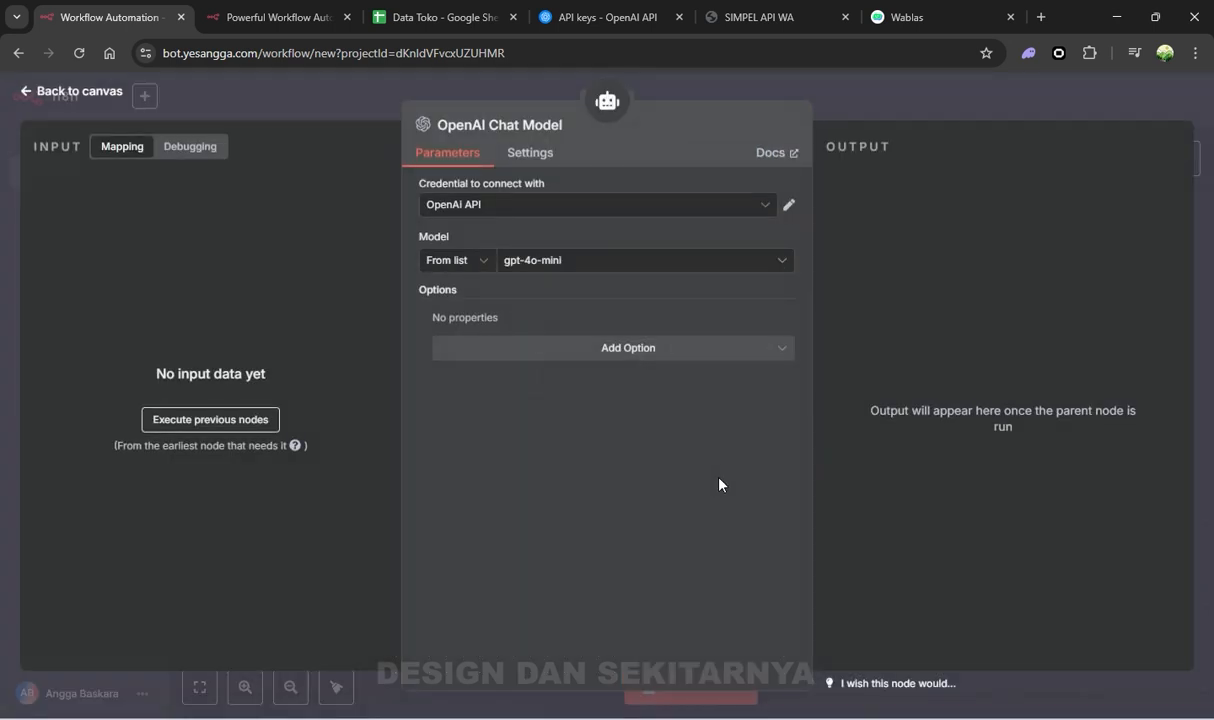
click(528, 266)
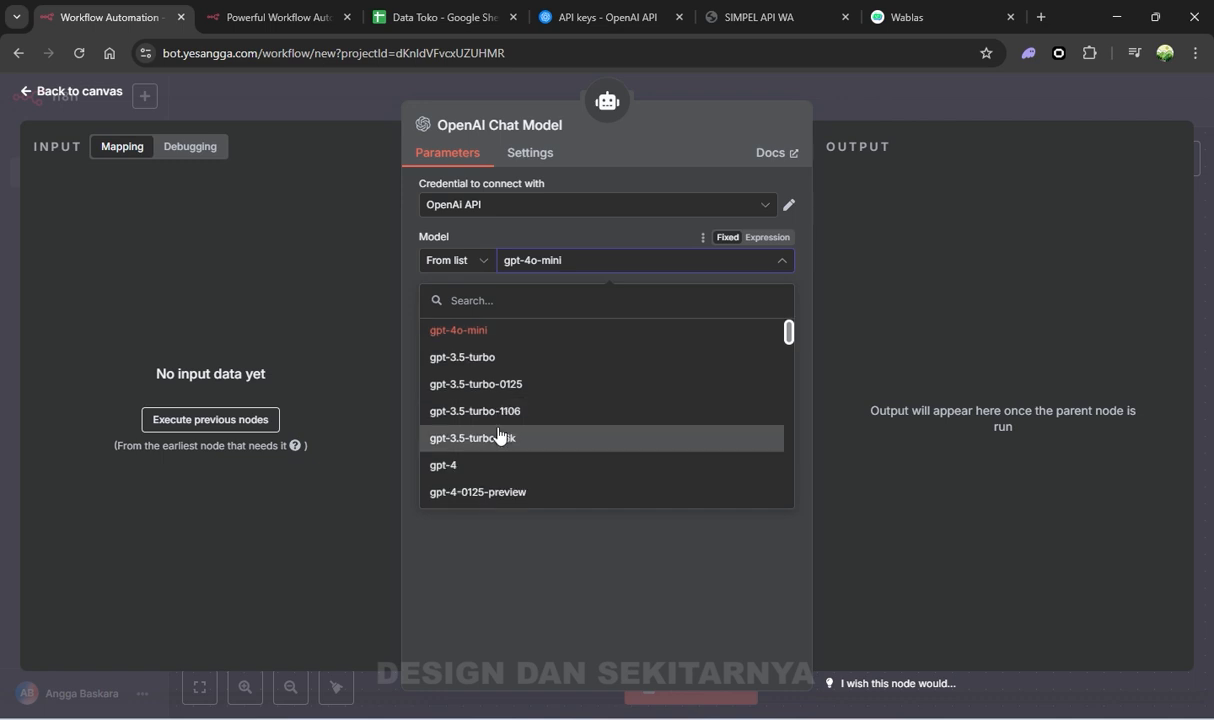
click(503, 360)
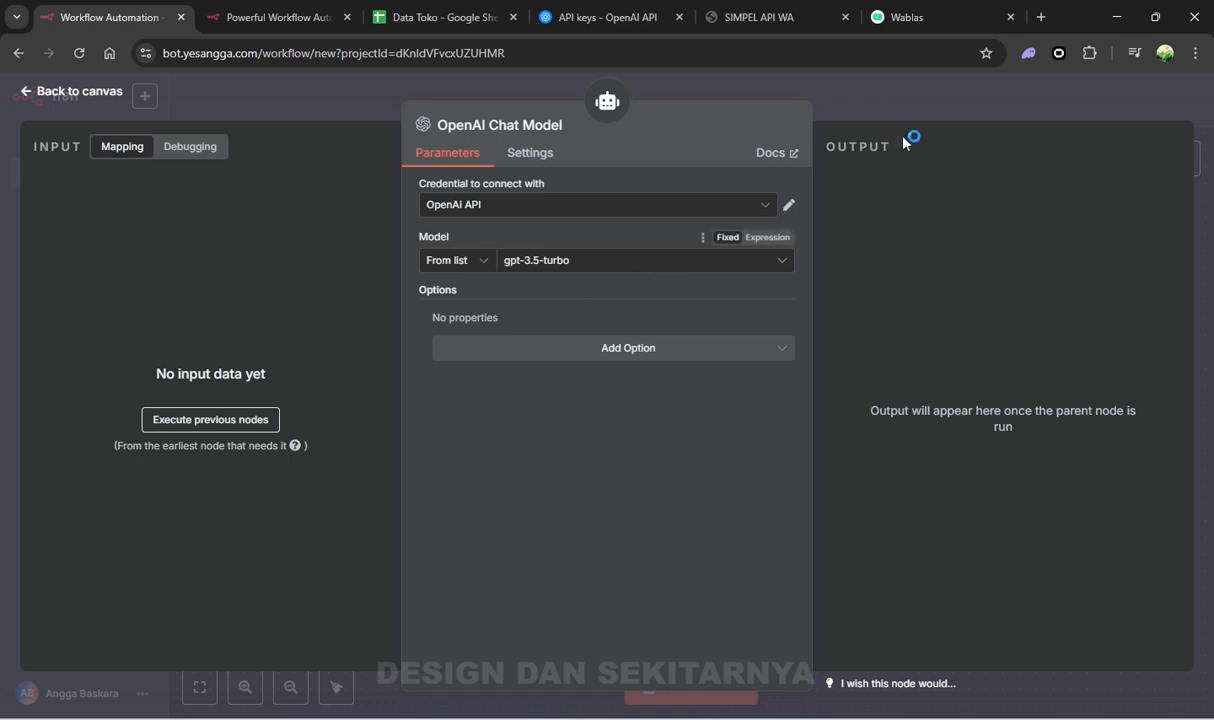
click(538, 266)
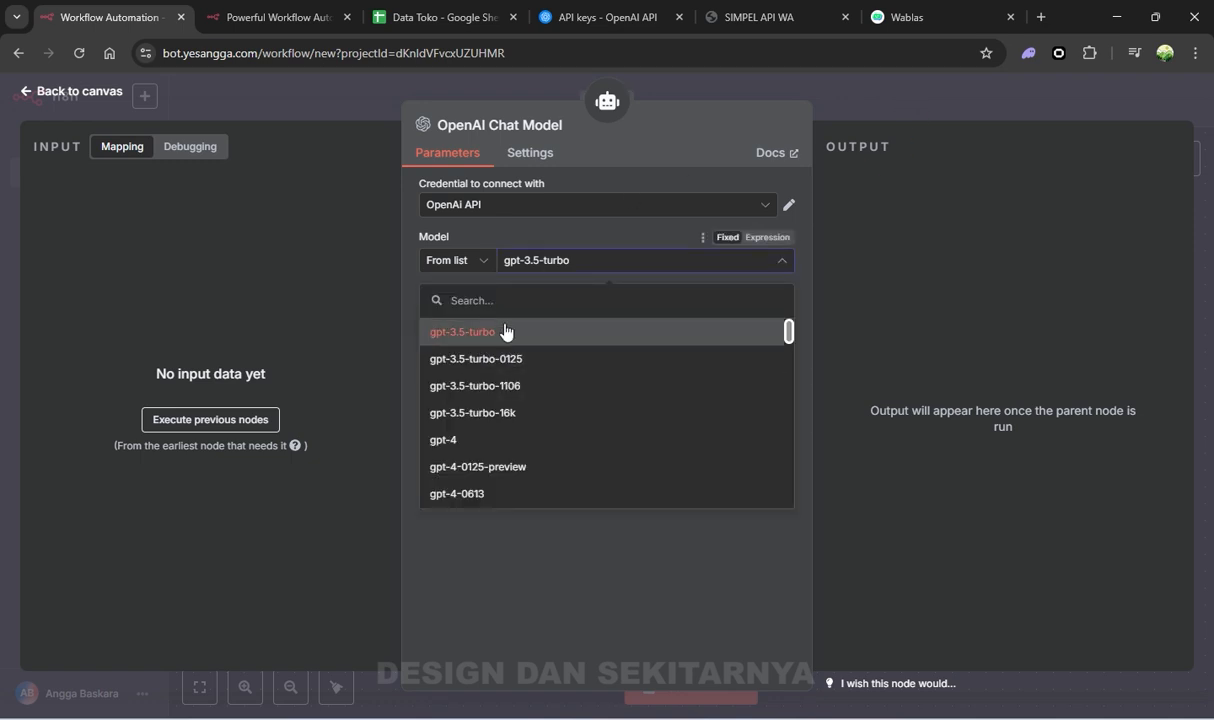
click(906, 112)
drag(708, 541, 610, 531)
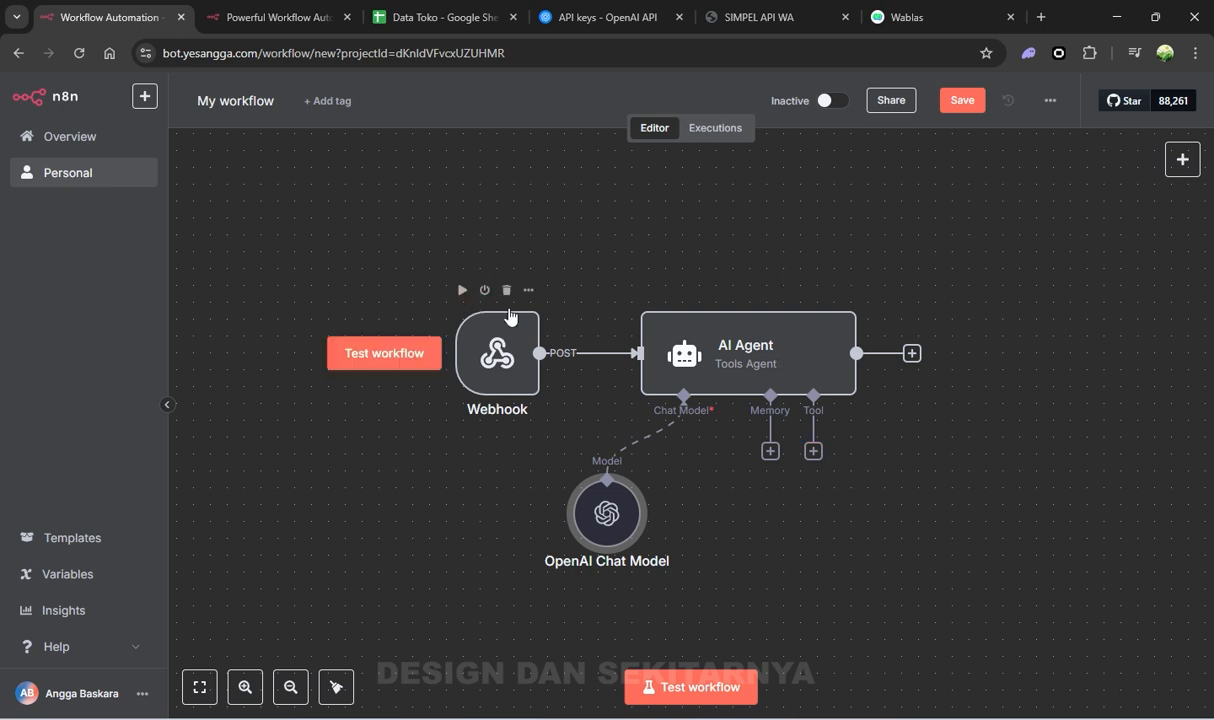
Set the workflow to Active, dismiss the notice, and view its empty executions list
click(823, 101)
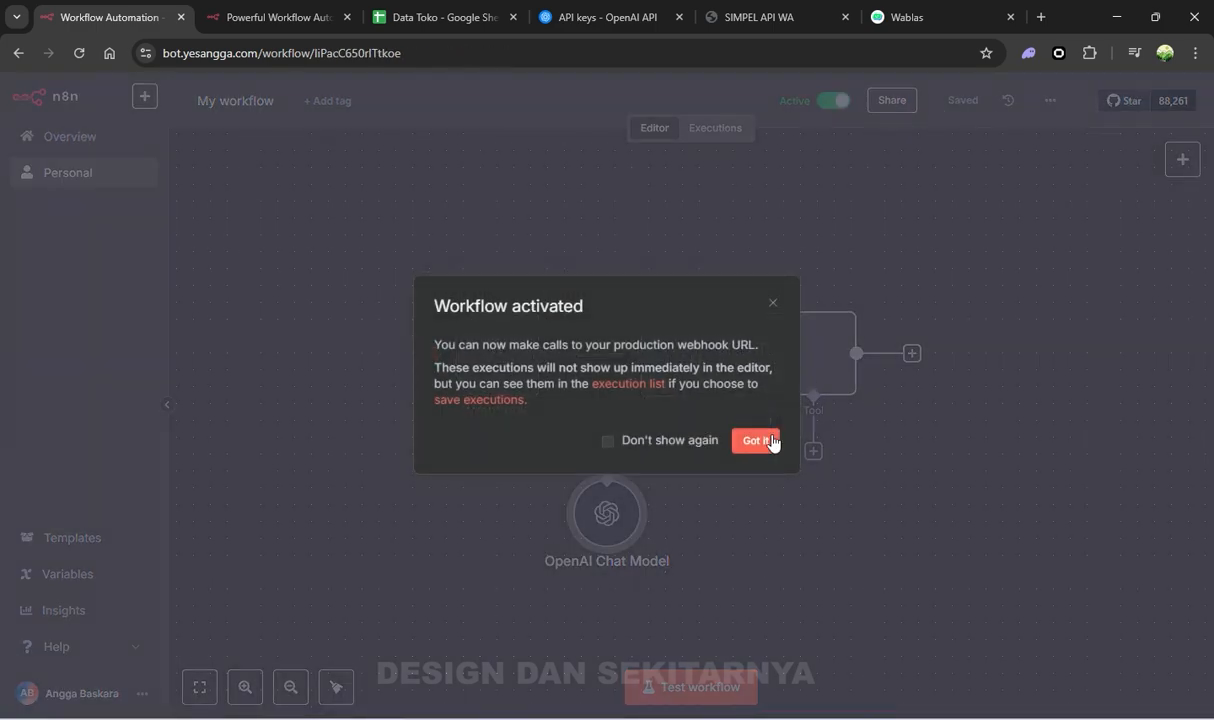
click(757, 440)
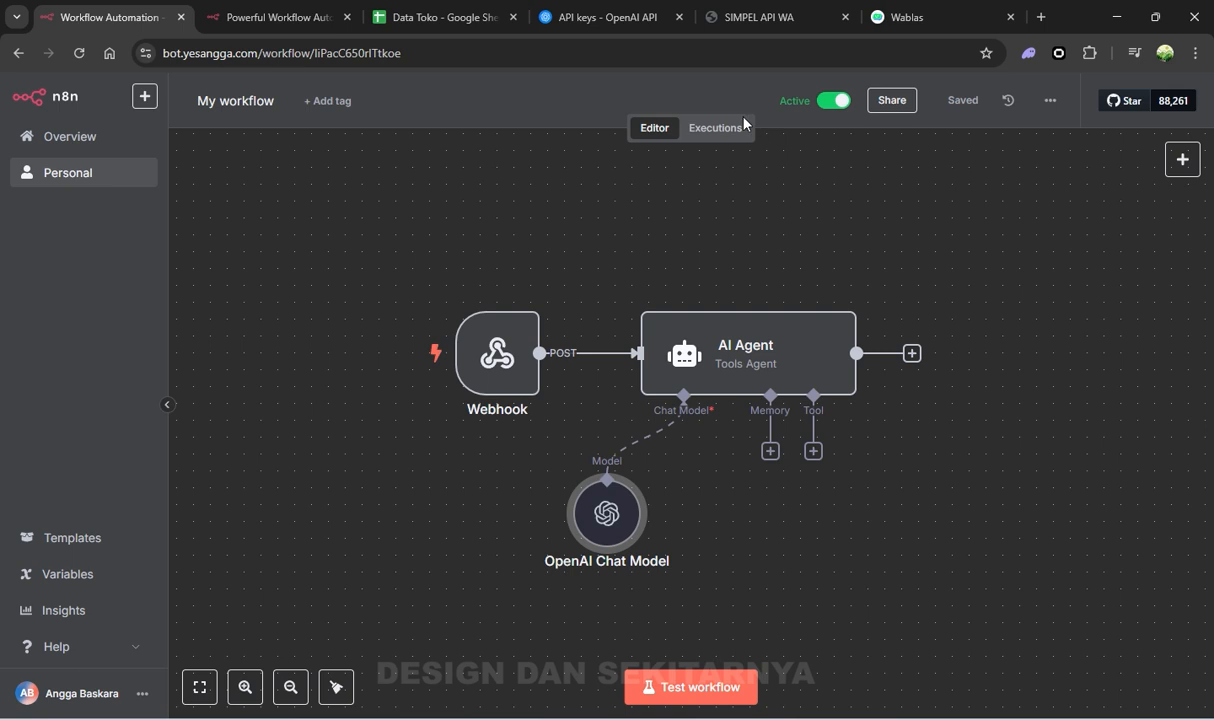
click(712, 126)
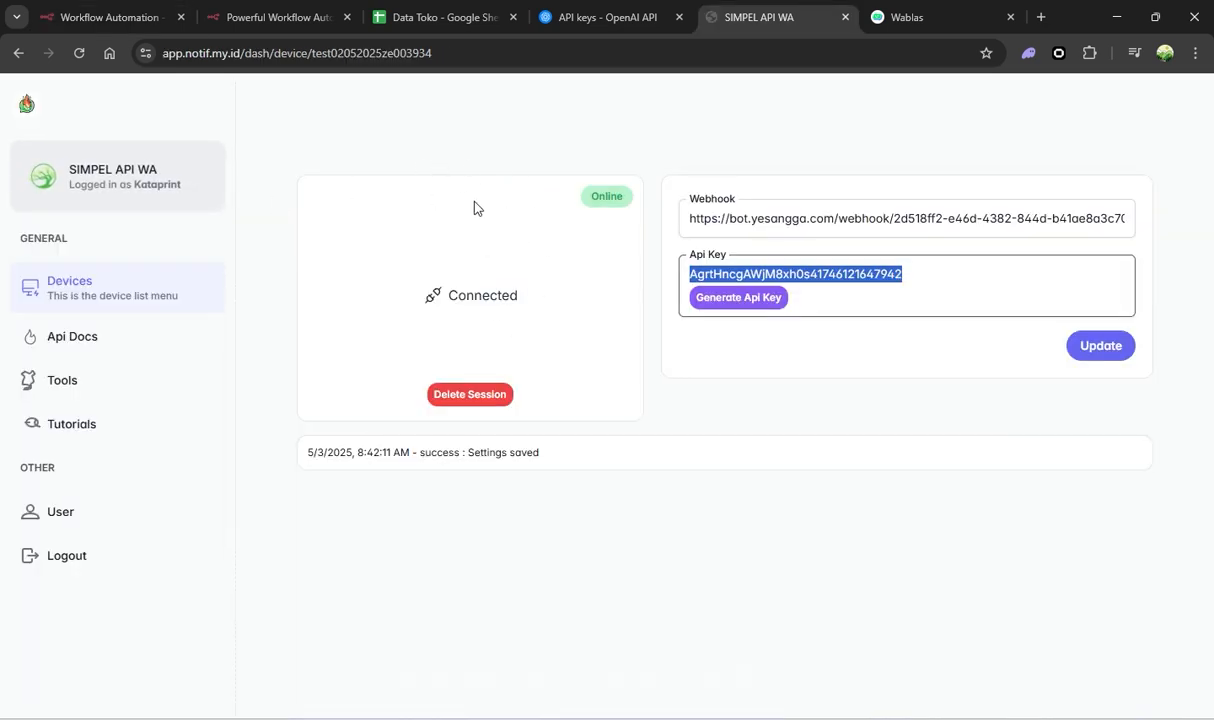
click(110, 17)
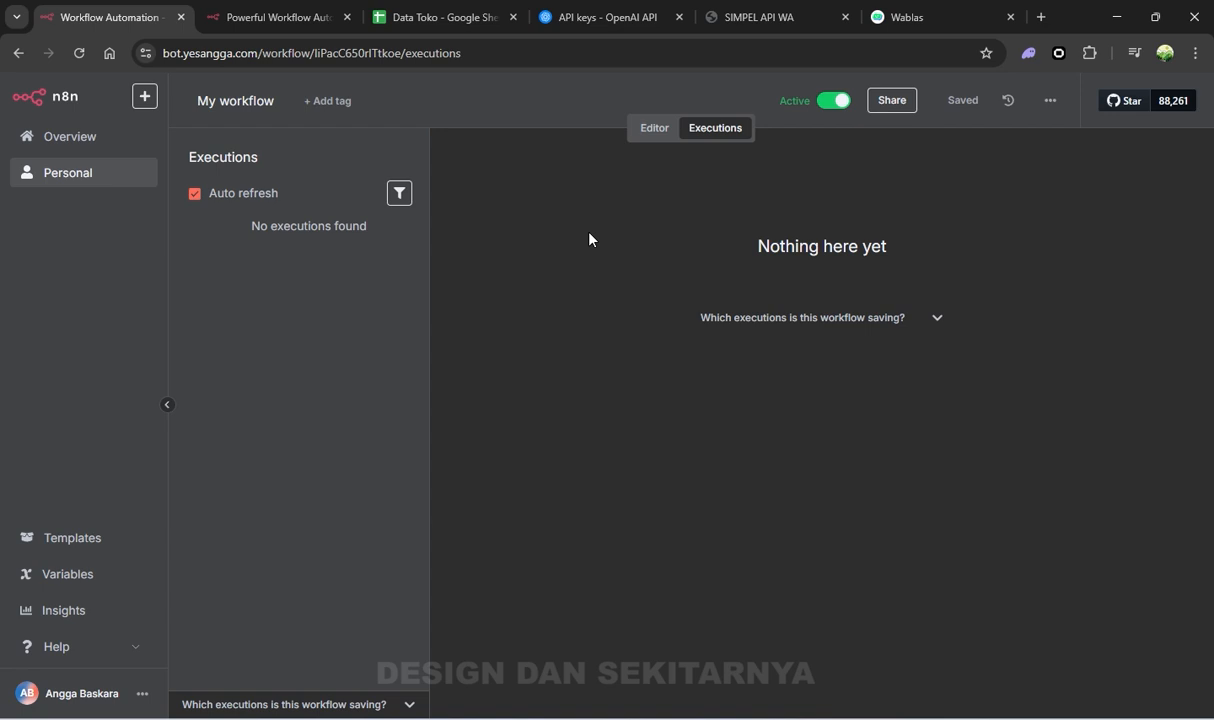
key(super)
Launch WhatsApp for Windows from the system search
text(what)
key(Return)
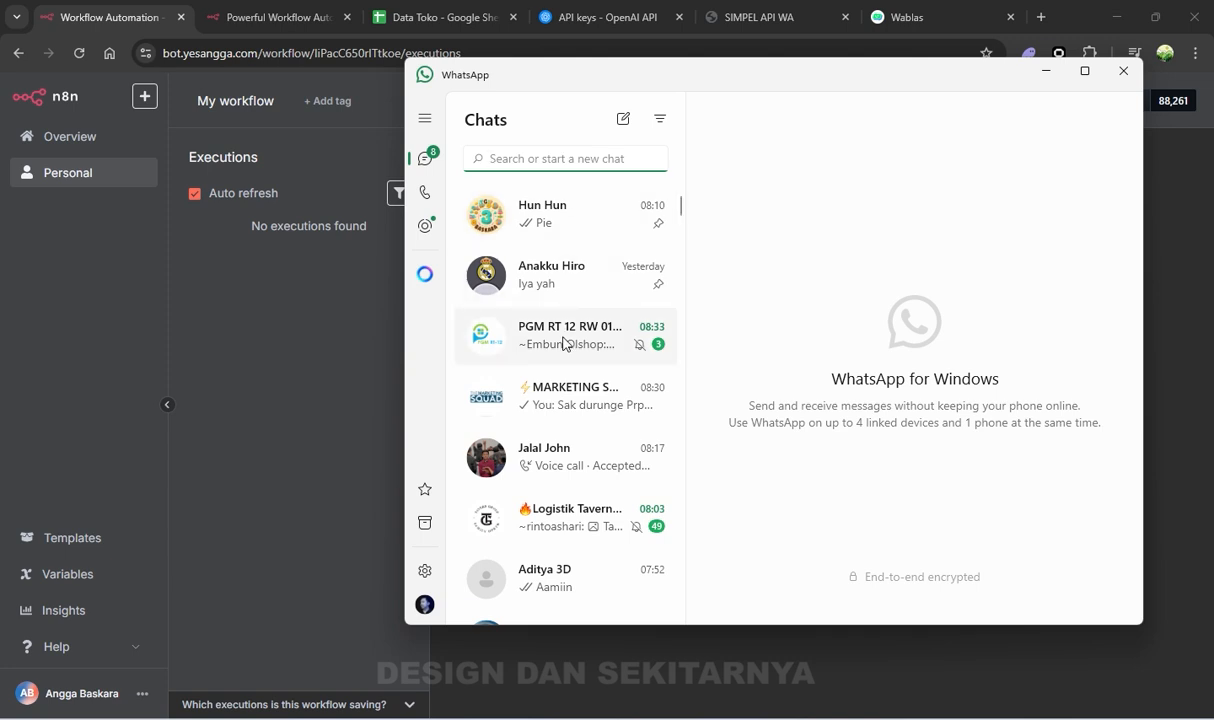
scroll(572, 462, down, 3)
scroll(572, 466, up, 3)
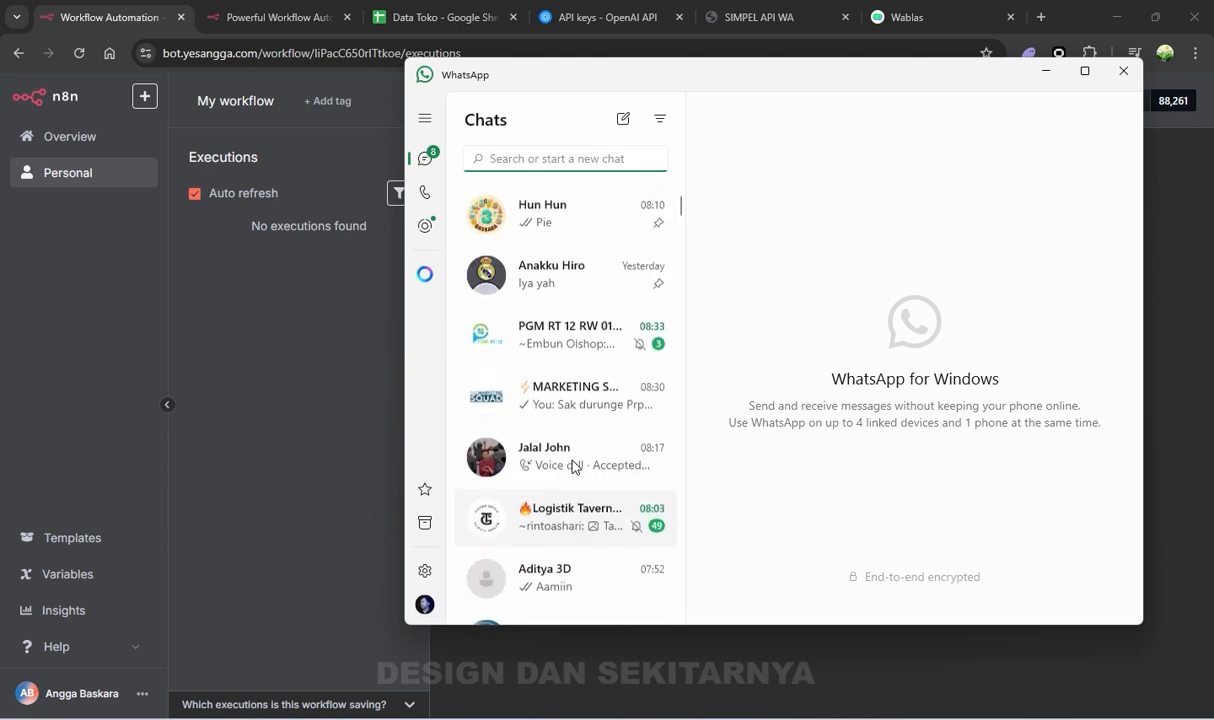
Send 'hallo' to the connected business chat, then return to the n8n executions page
text(kat)
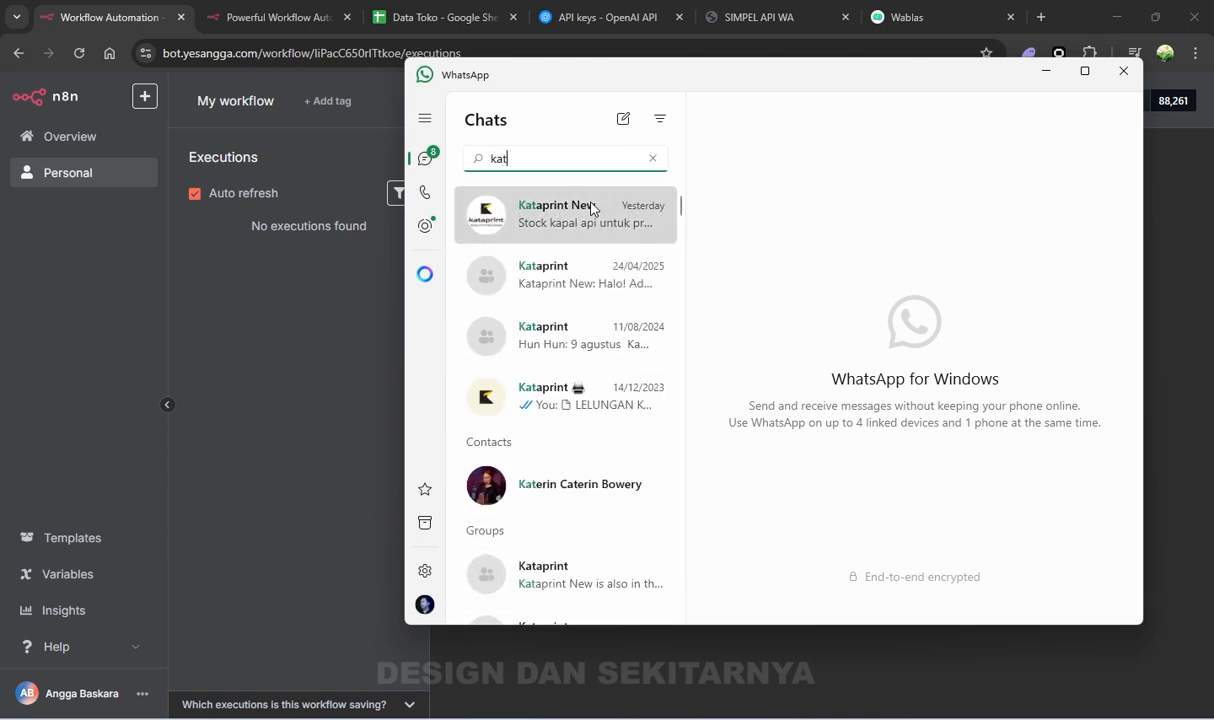
click(592, 209)
text(h)
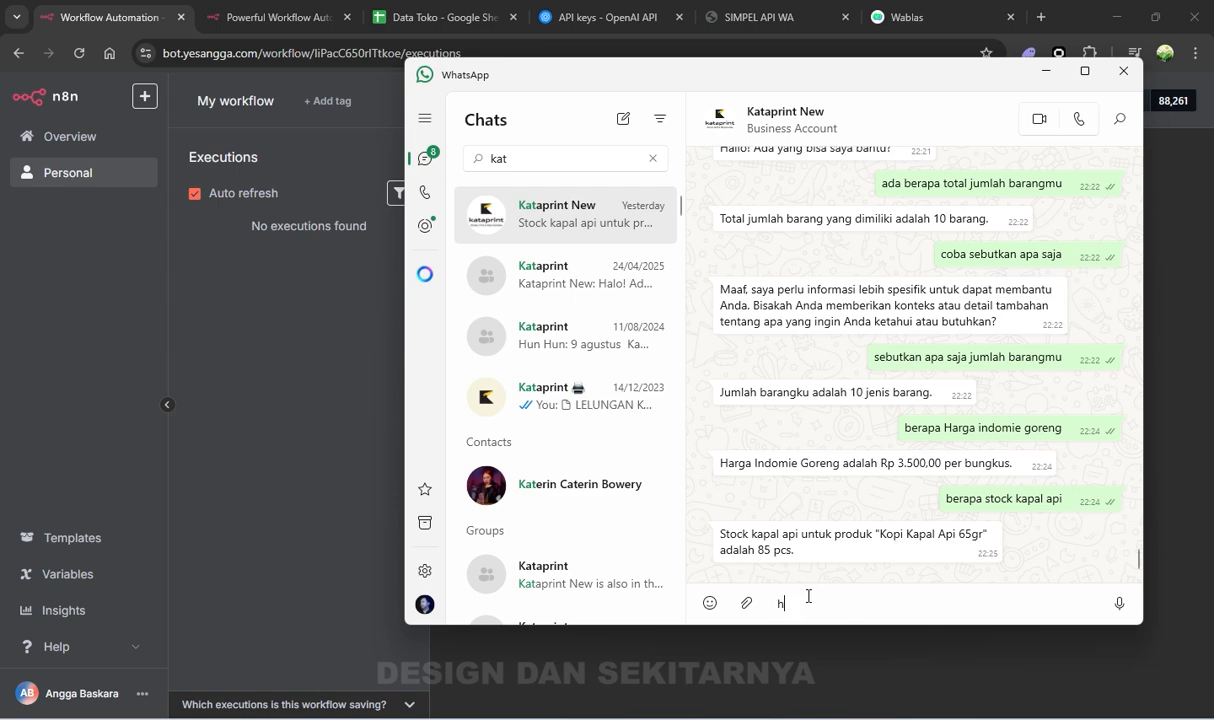
text(allo)
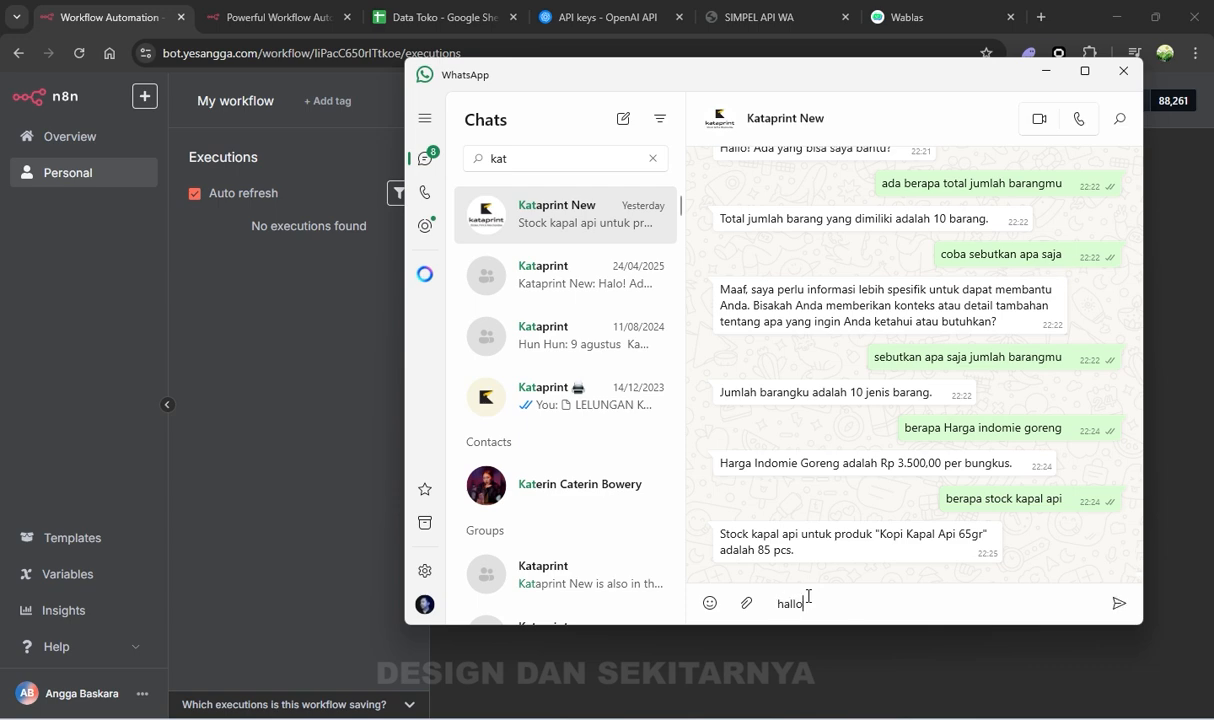
key(Return)
double_click(1040, 551)
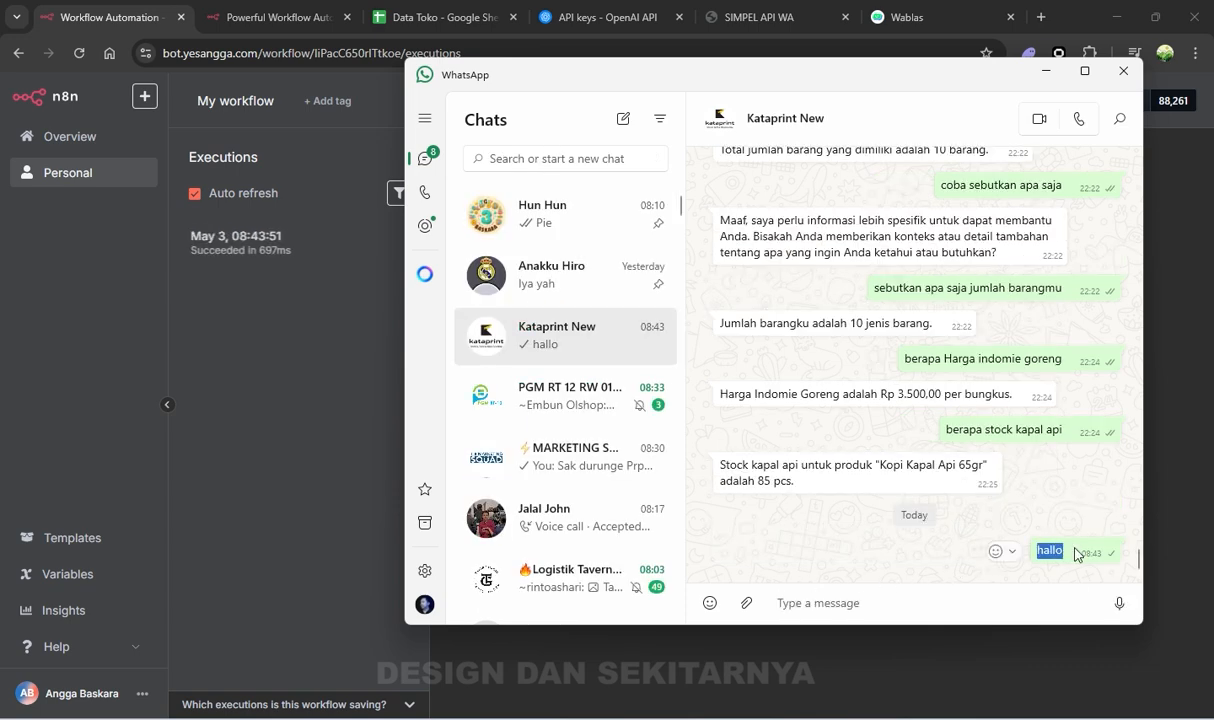
click(929, 652)
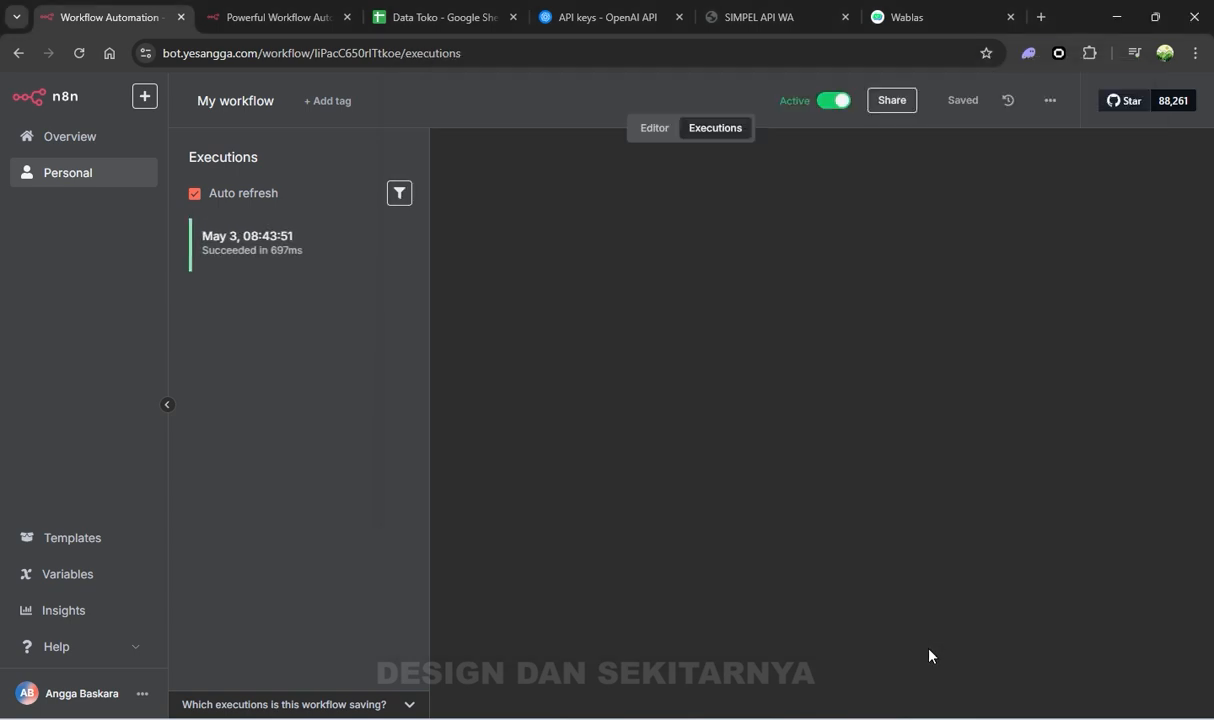
Open execution #1928 and inspect the Webhook's received JSON, including the body 'hallo'
click(258, 240)
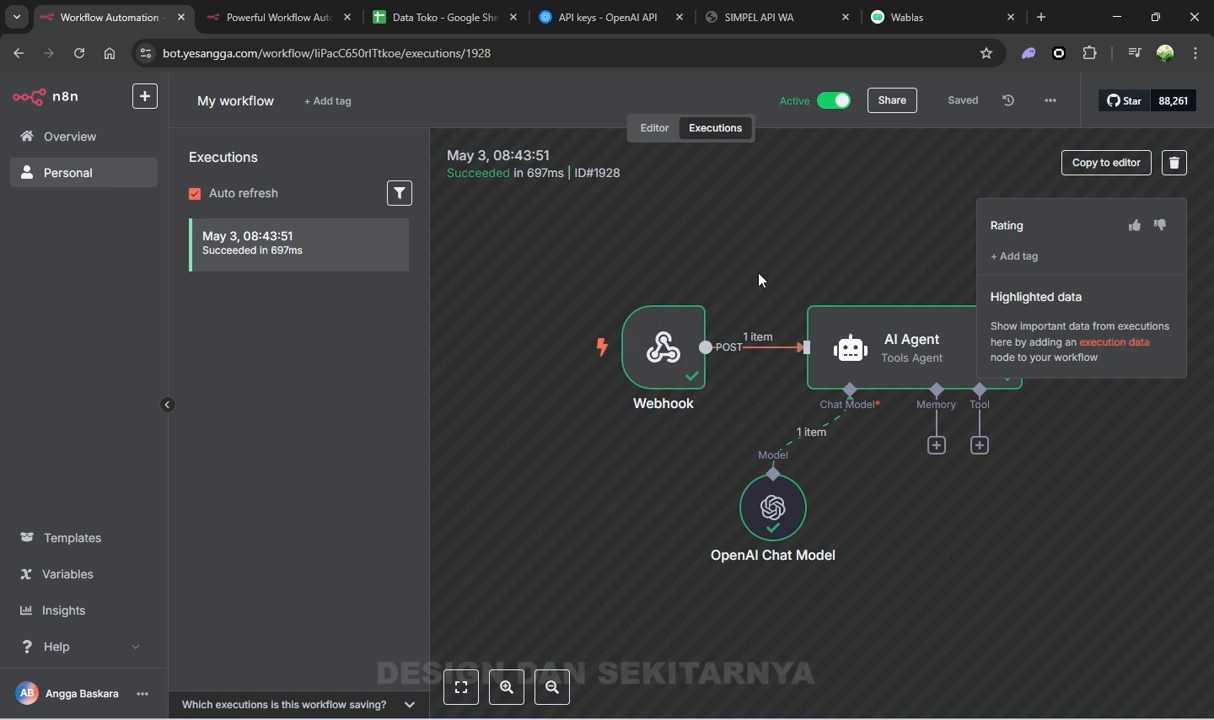
scroll(700, 256, right, 2)
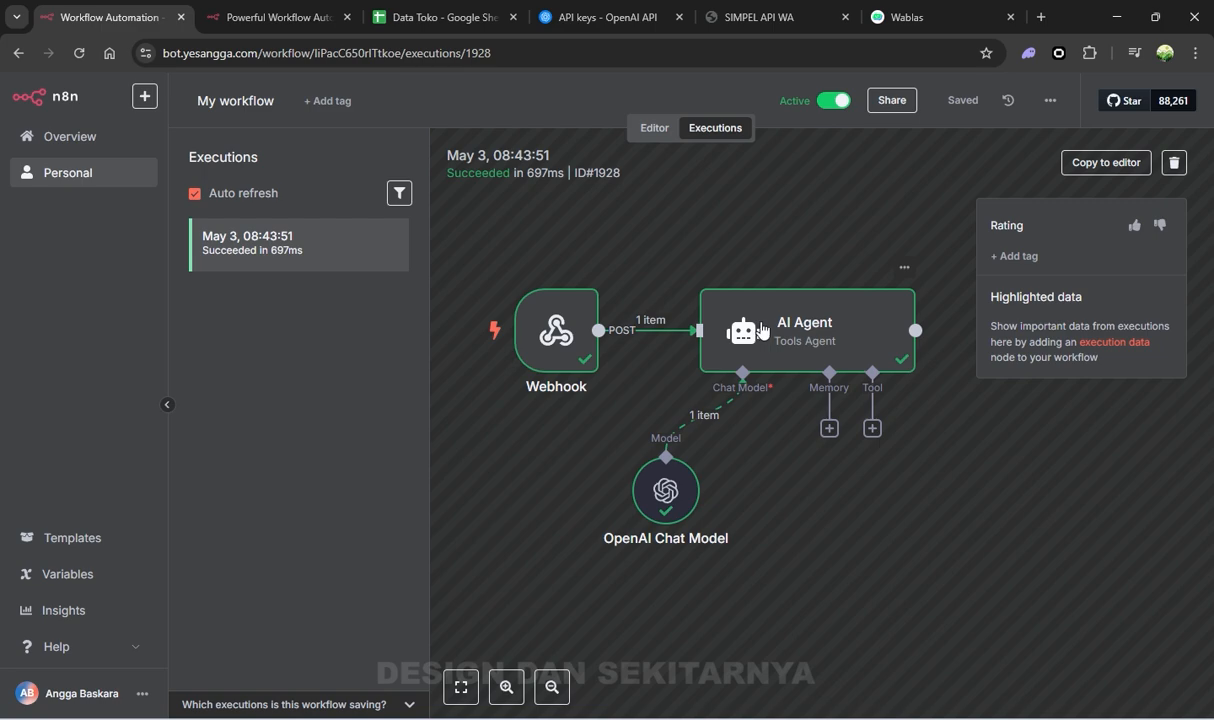
double_click(558, 318)
scroll(620, 248, down, 5)
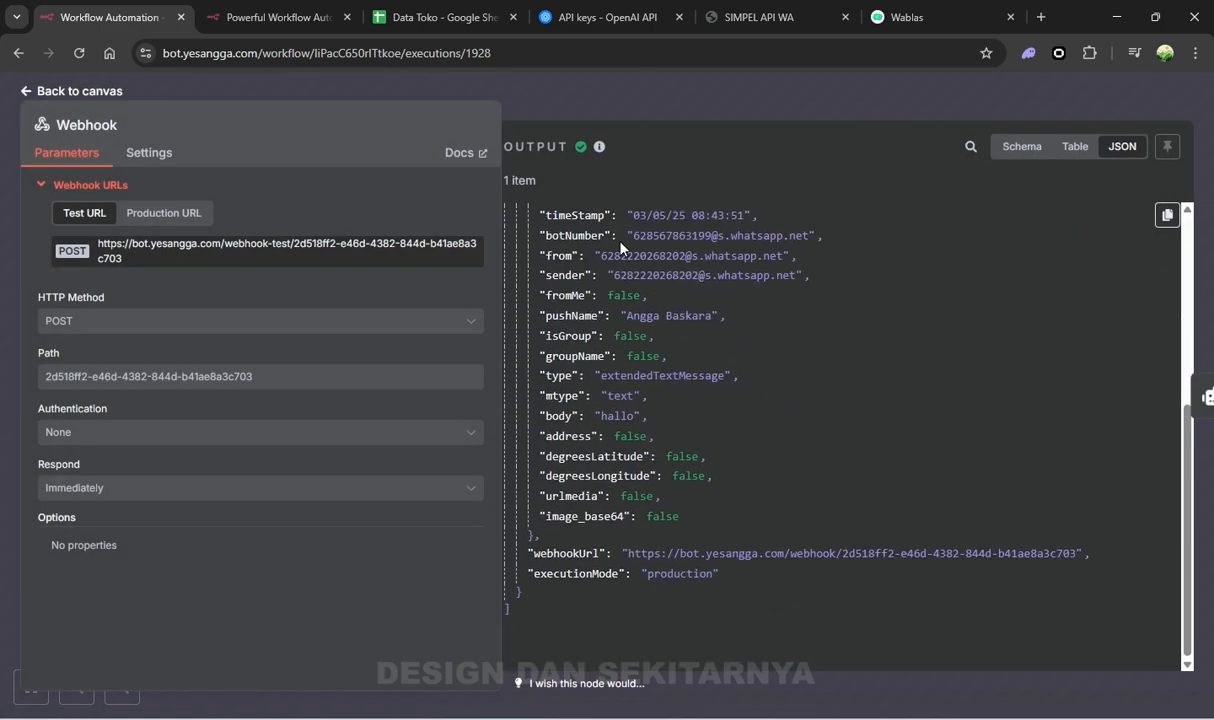
scroll(620, 248, up, 5)
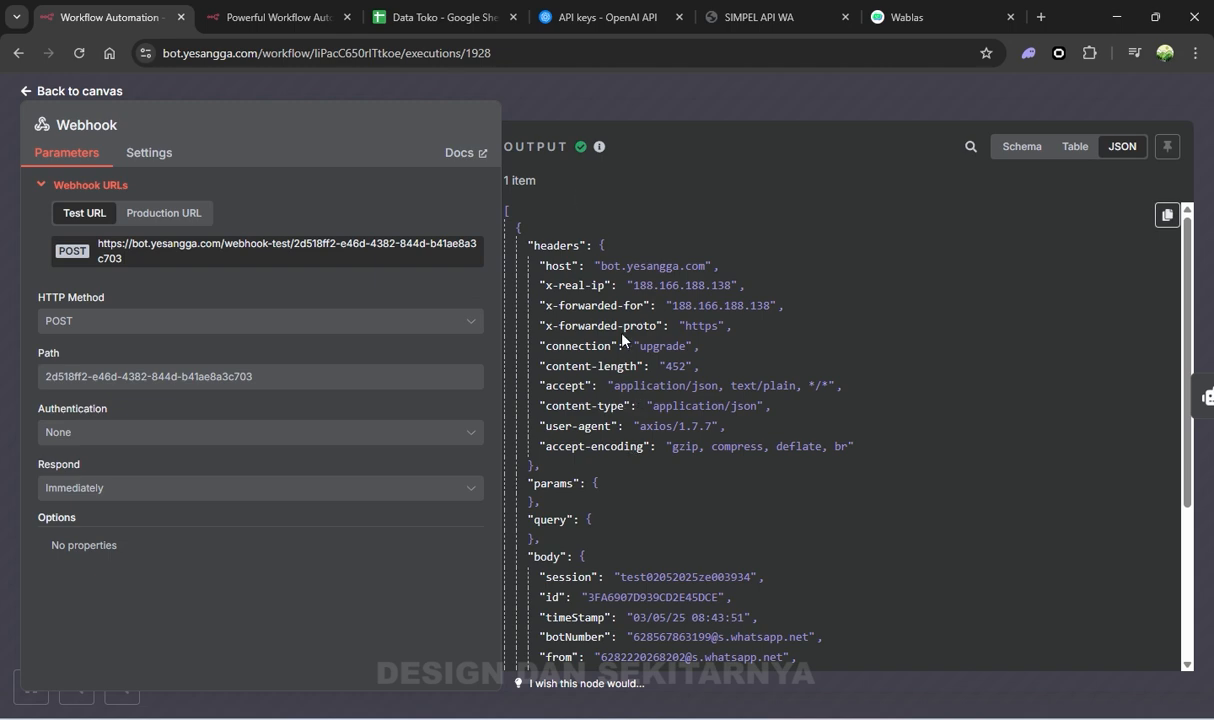
scroll(623, 339, down, 5)
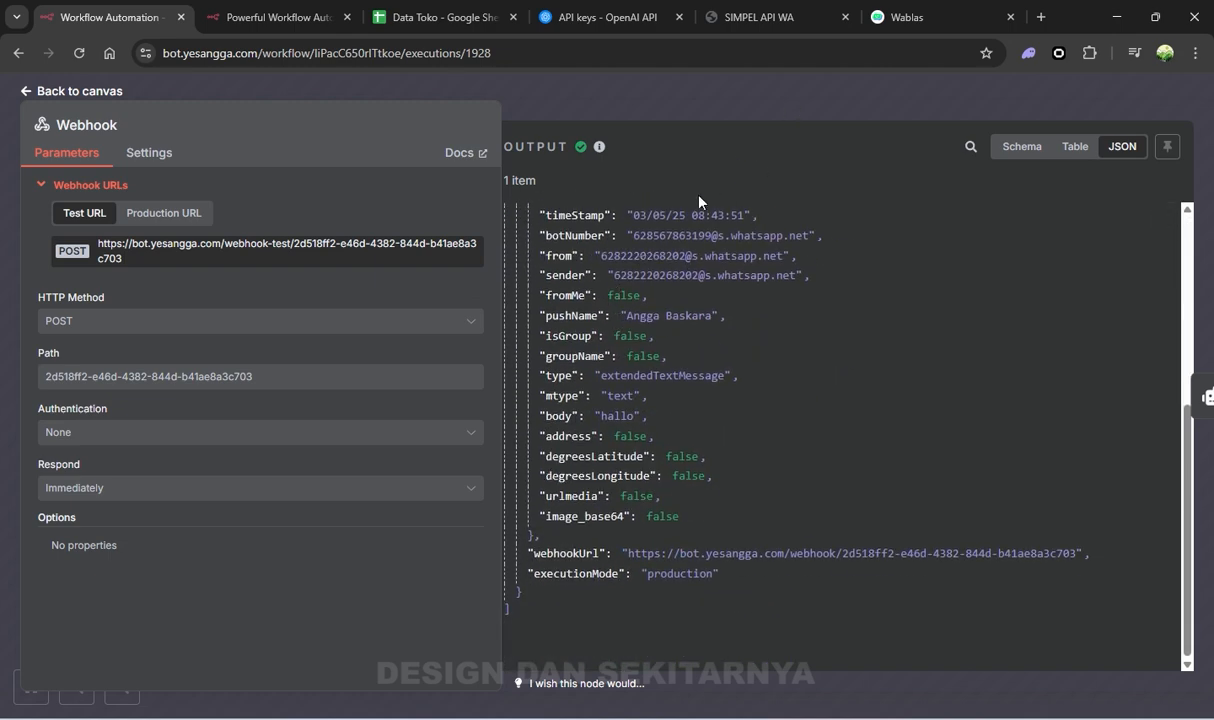
scroll(683, 380, up, 5)
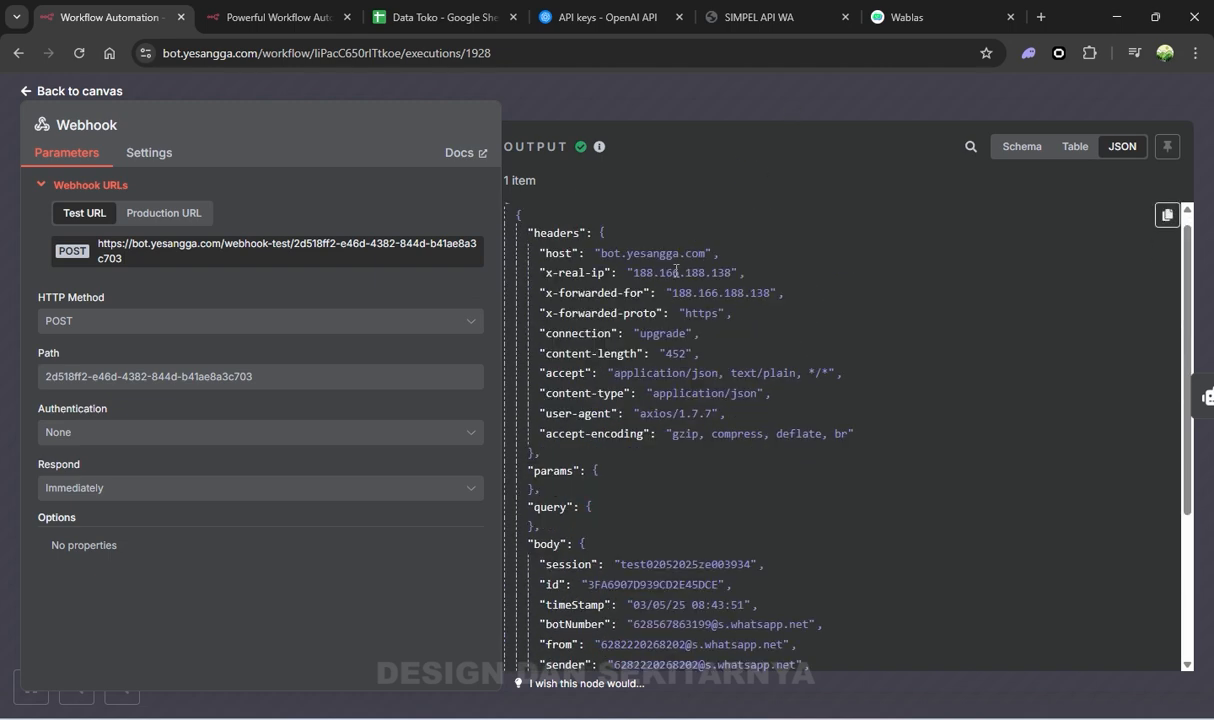
click(785, 101)
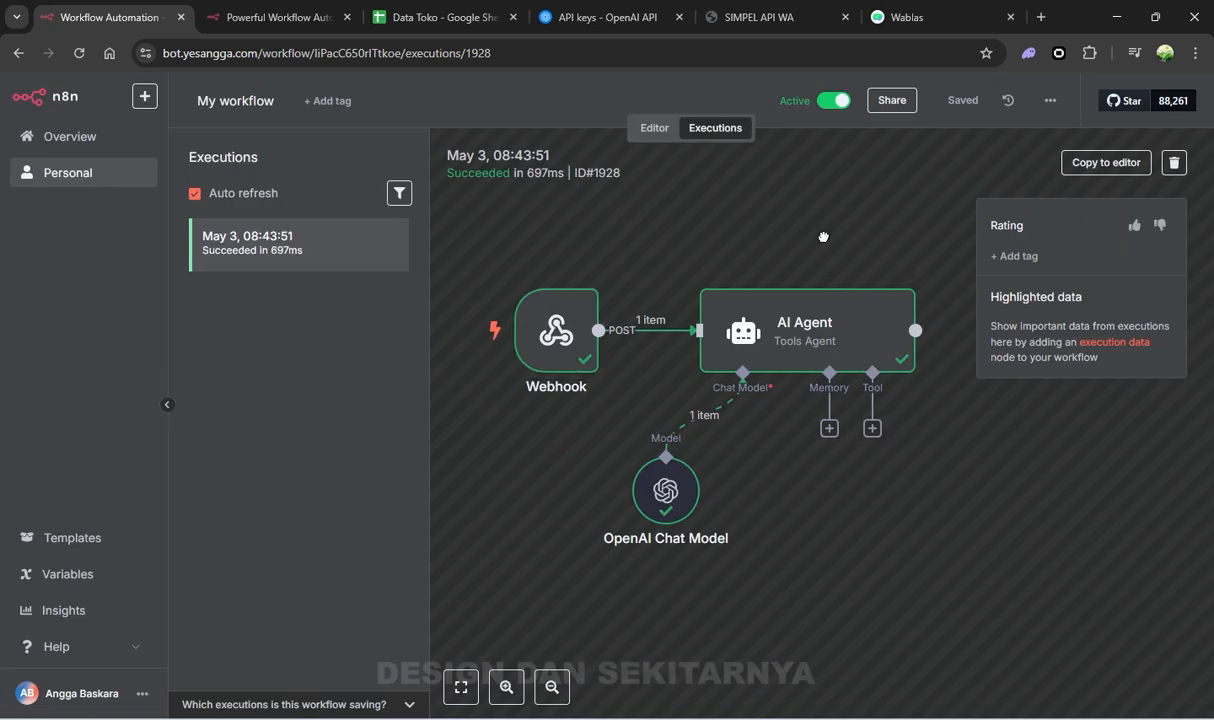
scroll(823, 237, right, 1)
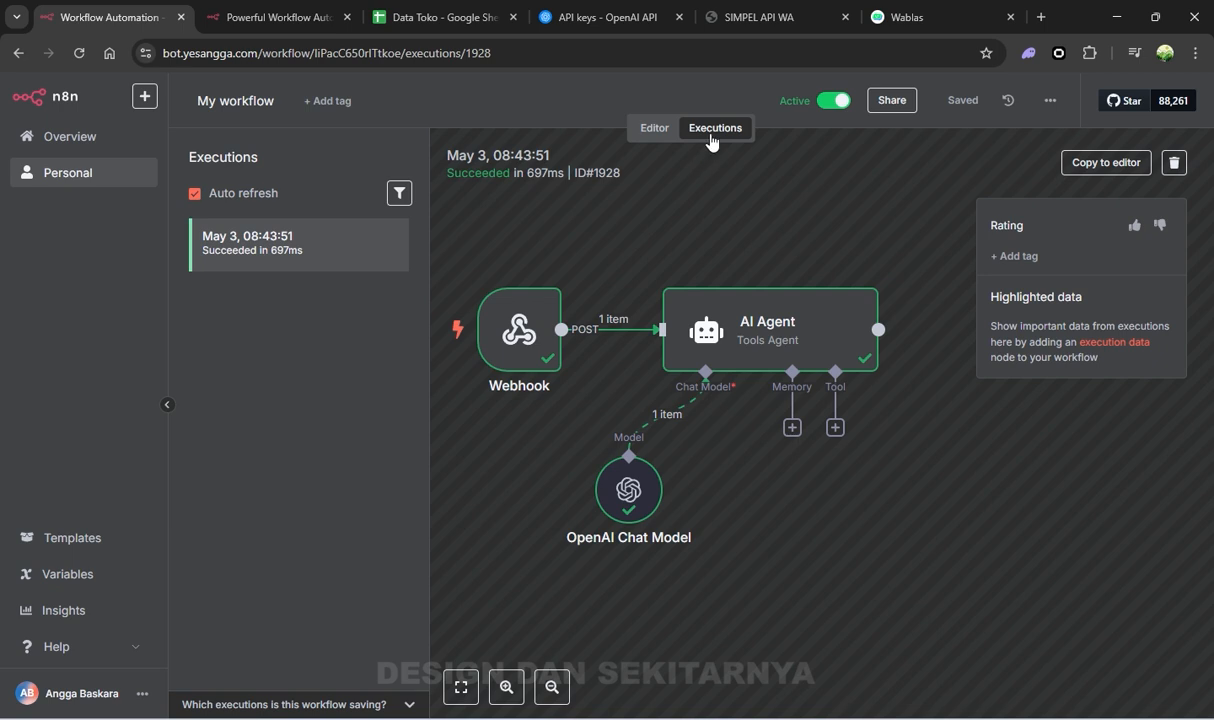
Add a Google Sheets Tool to the AI Agent in the workflow editor
click(658, 130)
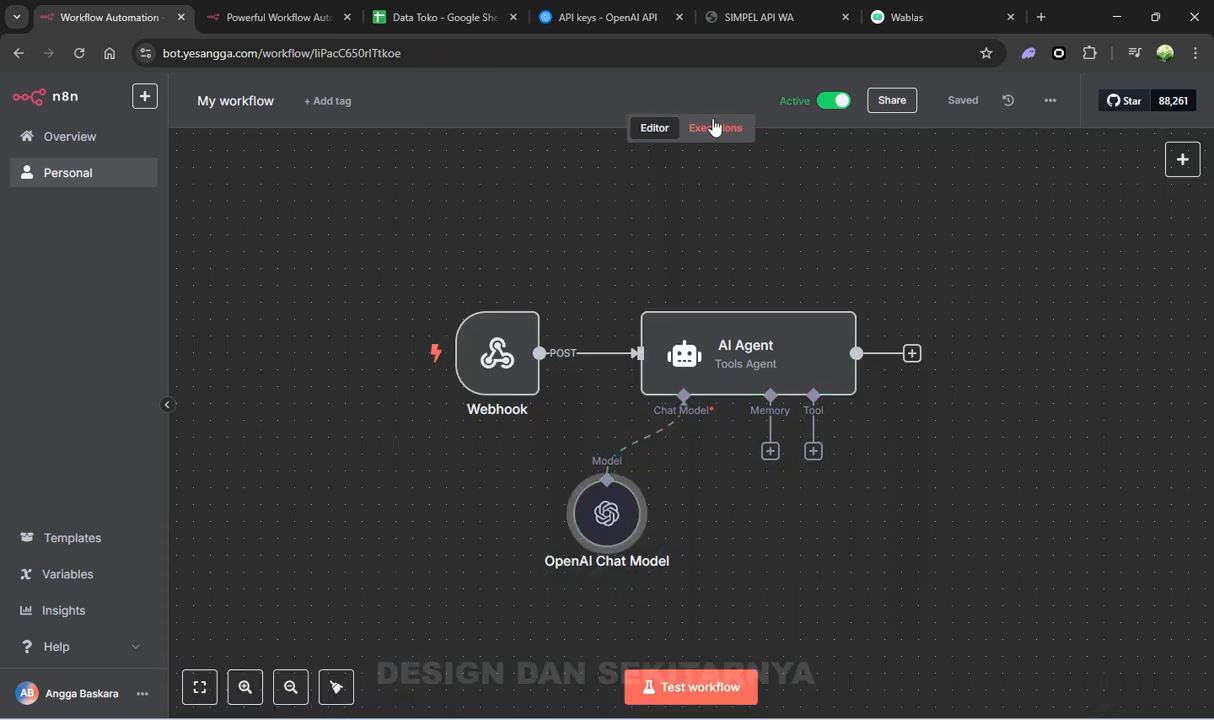
click(813, 452)
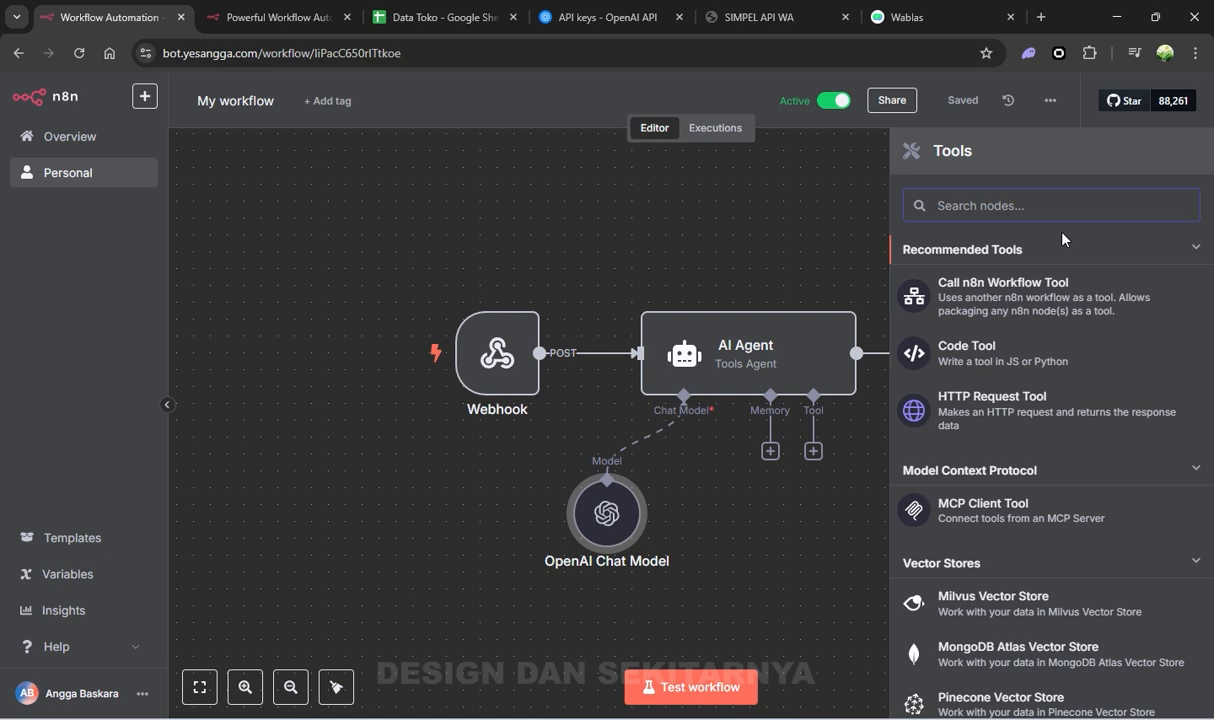
text(google)
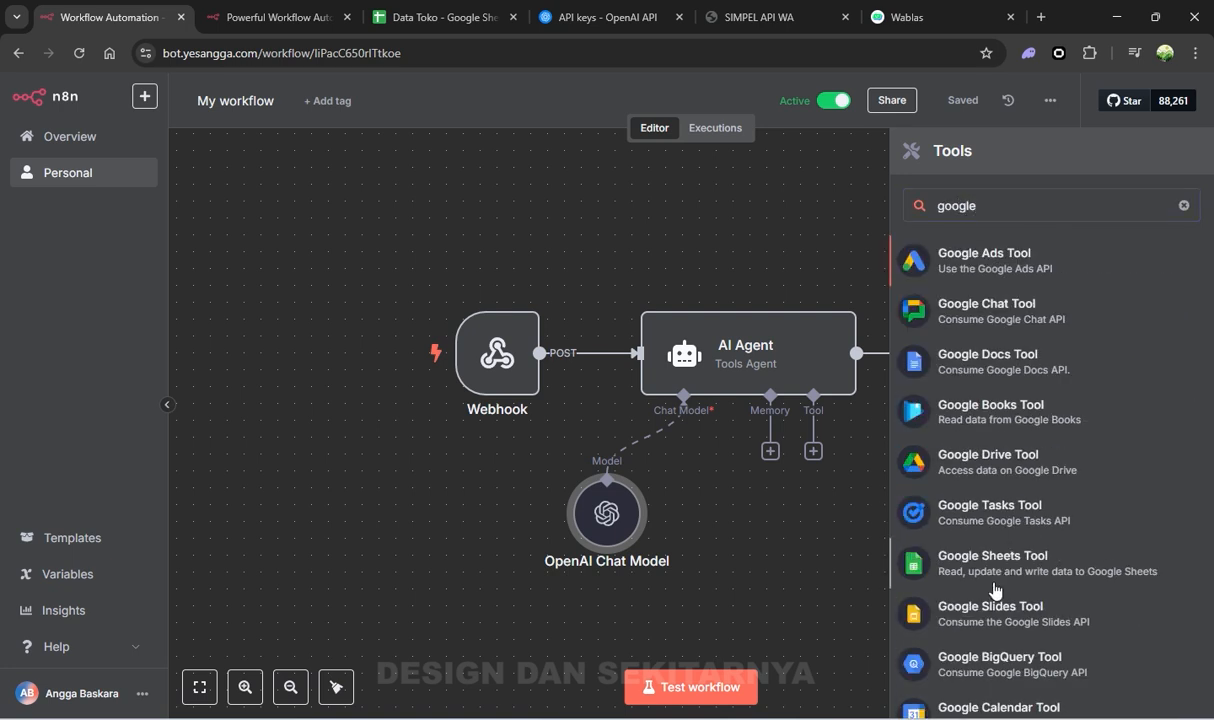
click(952, 560)
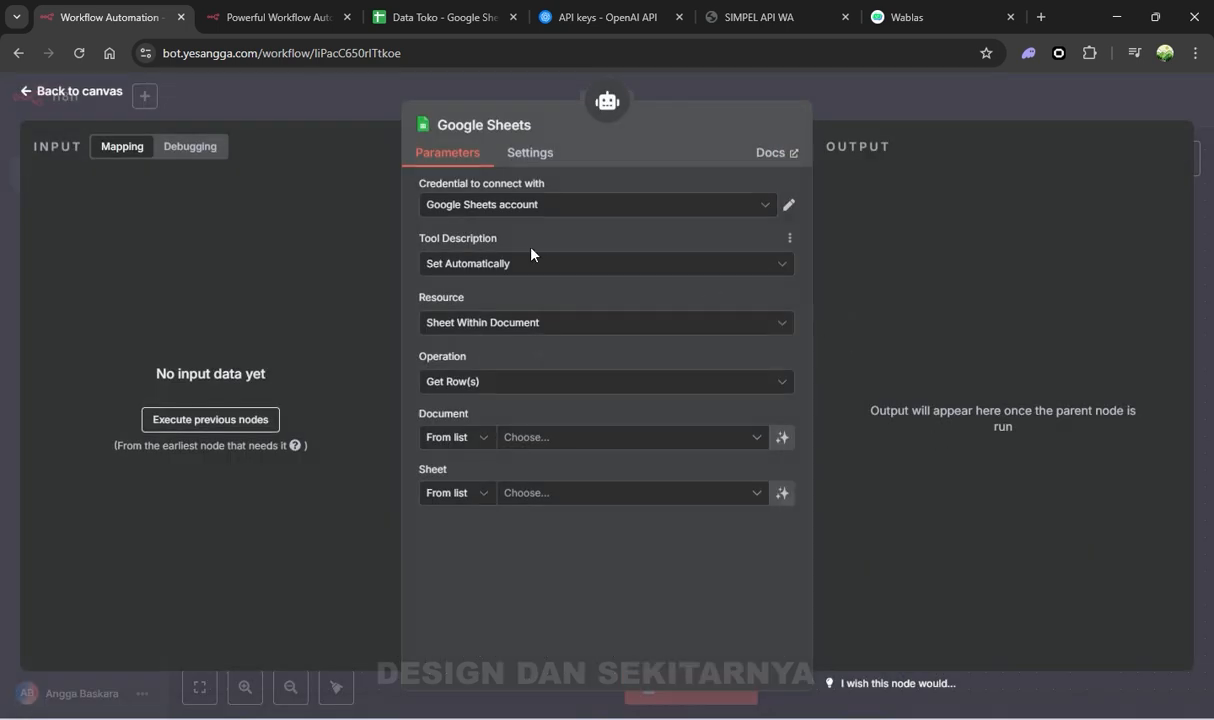
Start creating a new Google Sheets OAuth2 credential for the tool
click(508, 207)
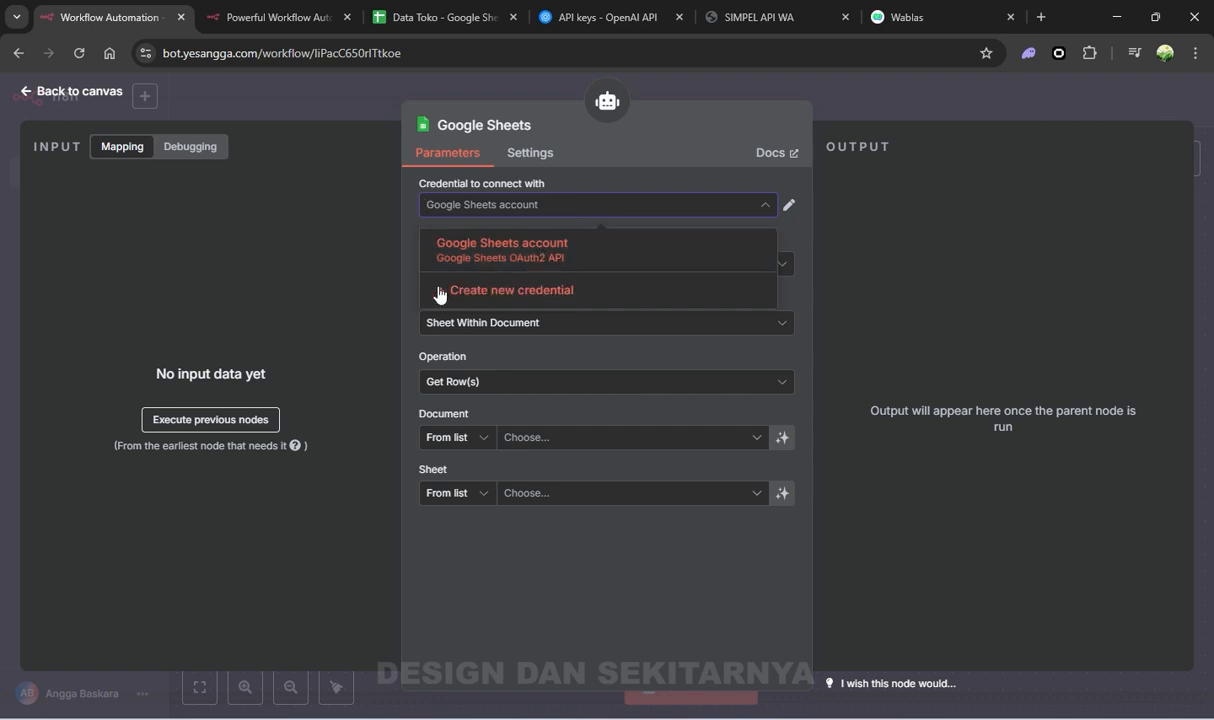
click(548, 297)
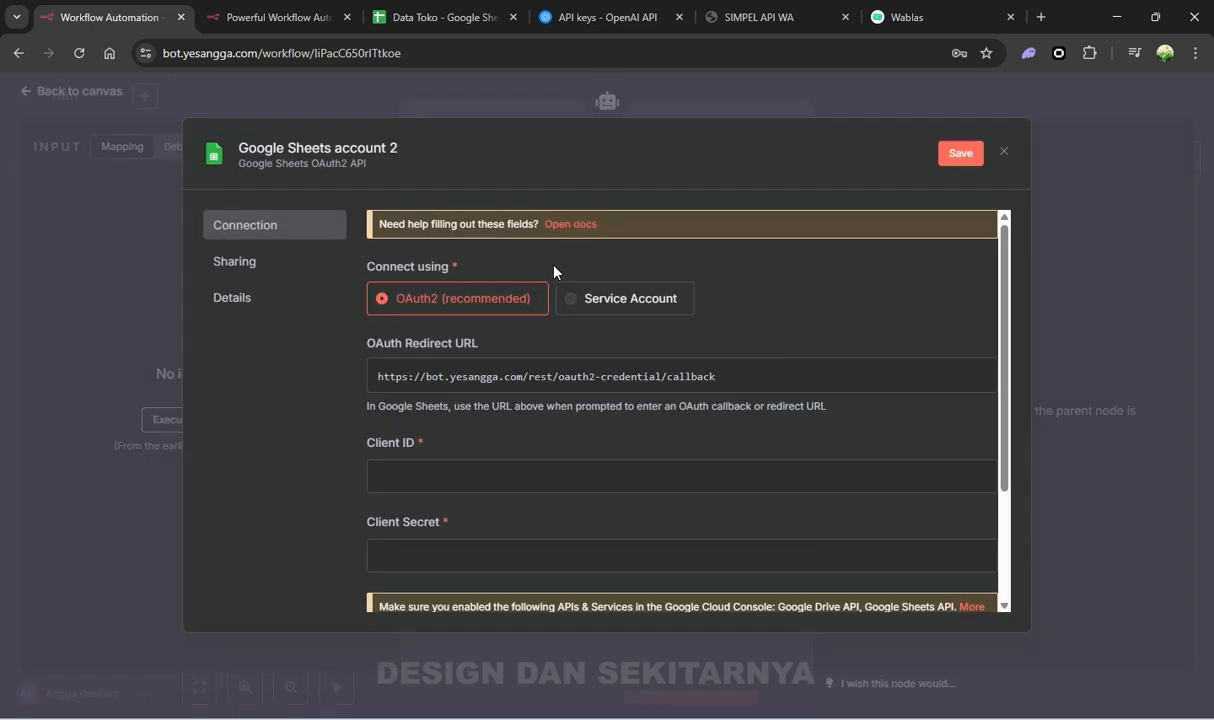
scroll(436, 298, down, 2)
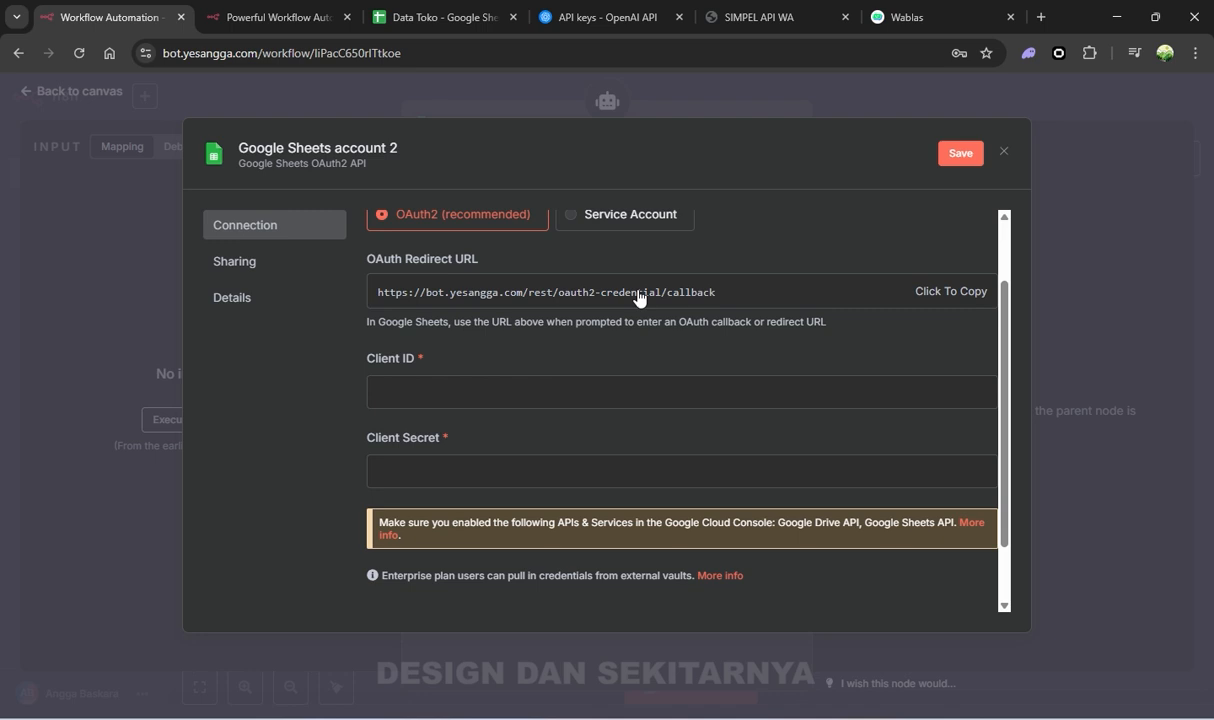
scroll(905, 330, up, 2)
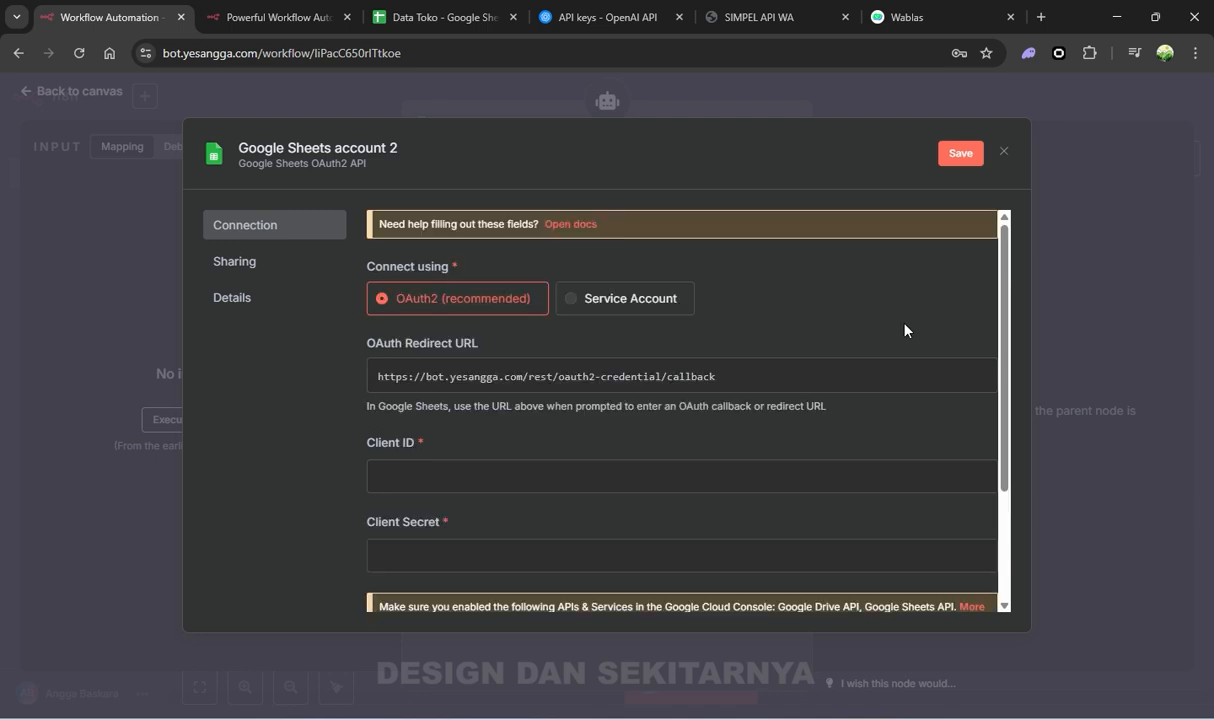
Search Google for 'console cloud google' in a new browser tab
click(1041, 17)
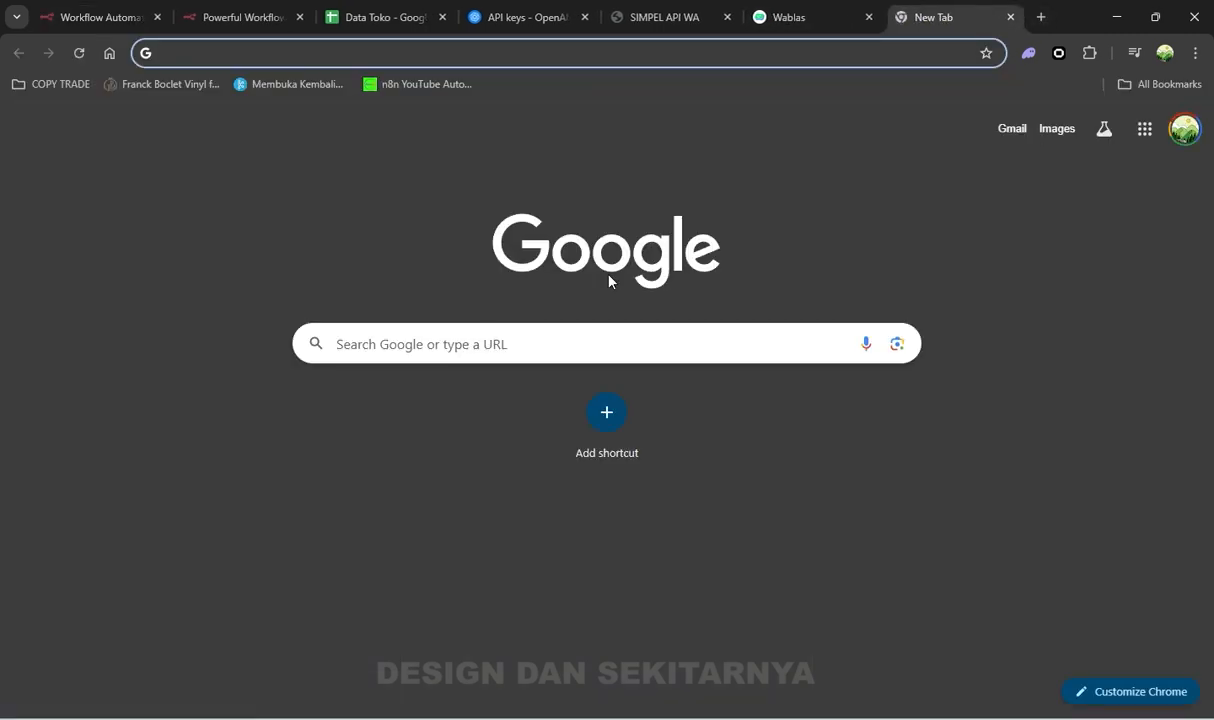
text(co)
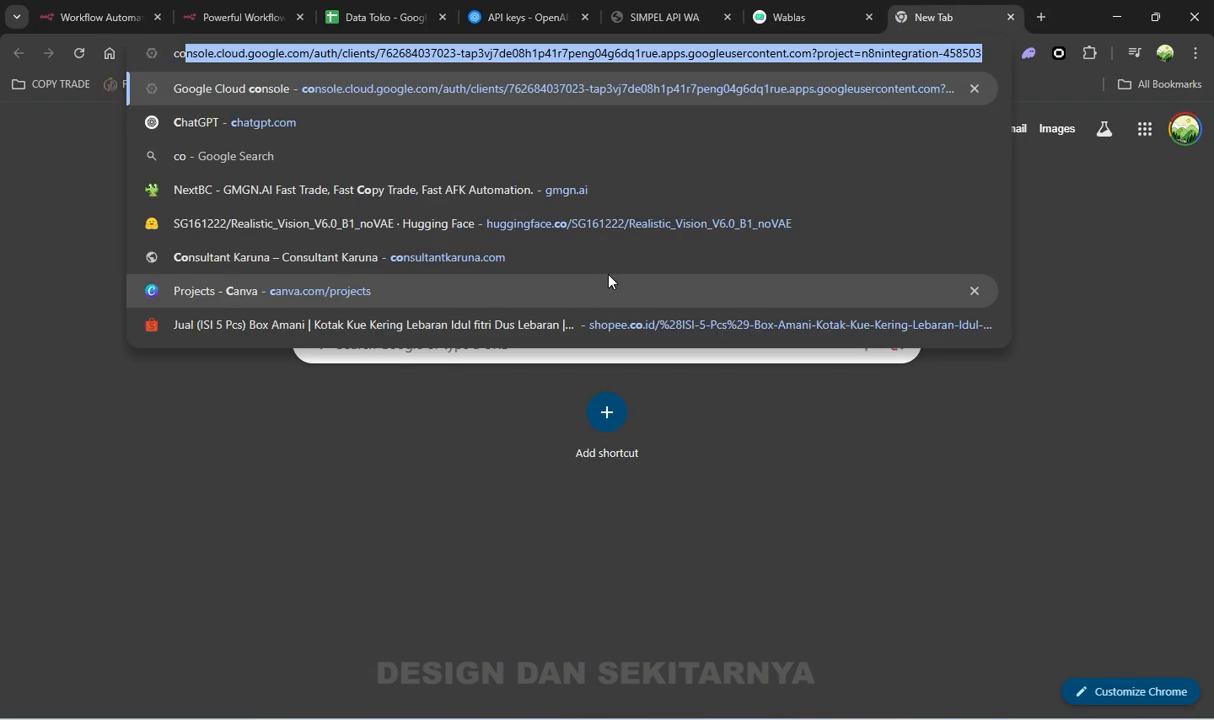
text(nsole )
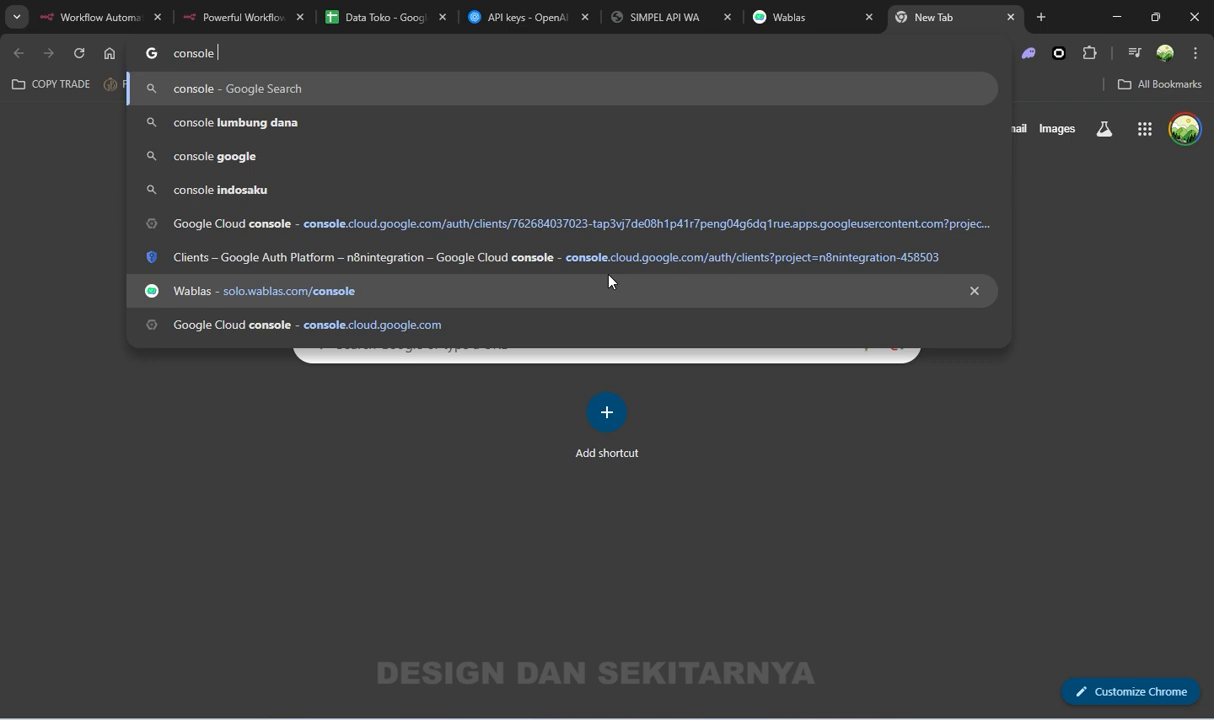
text(cloud)
key(Down)
key(Return)
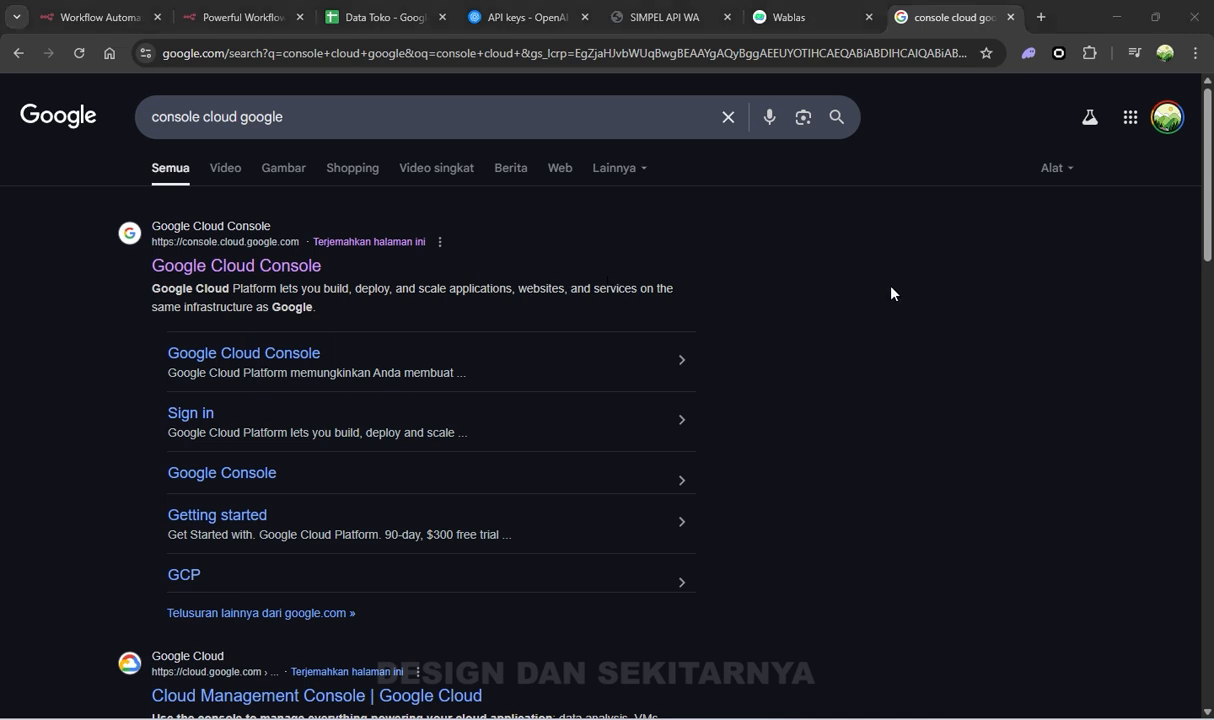
Open Google Cloud Console, dismiss the deletion notice, and start a new project
click(276, 266)
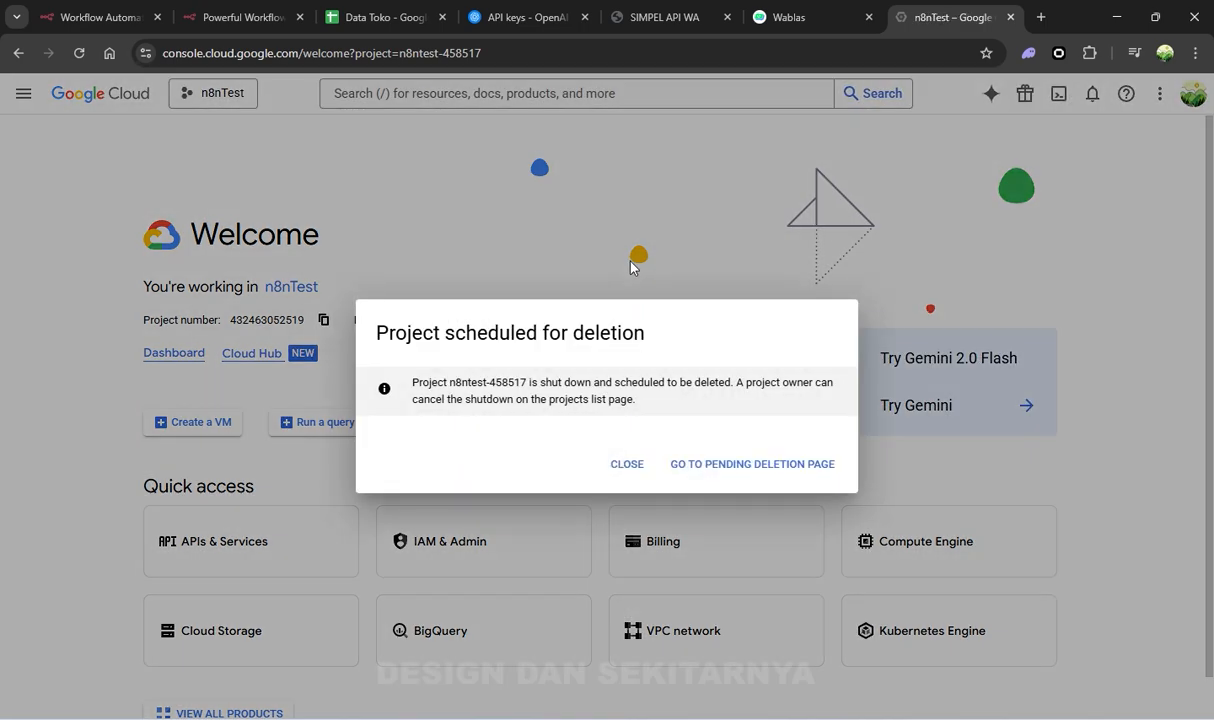
click(628, 465)
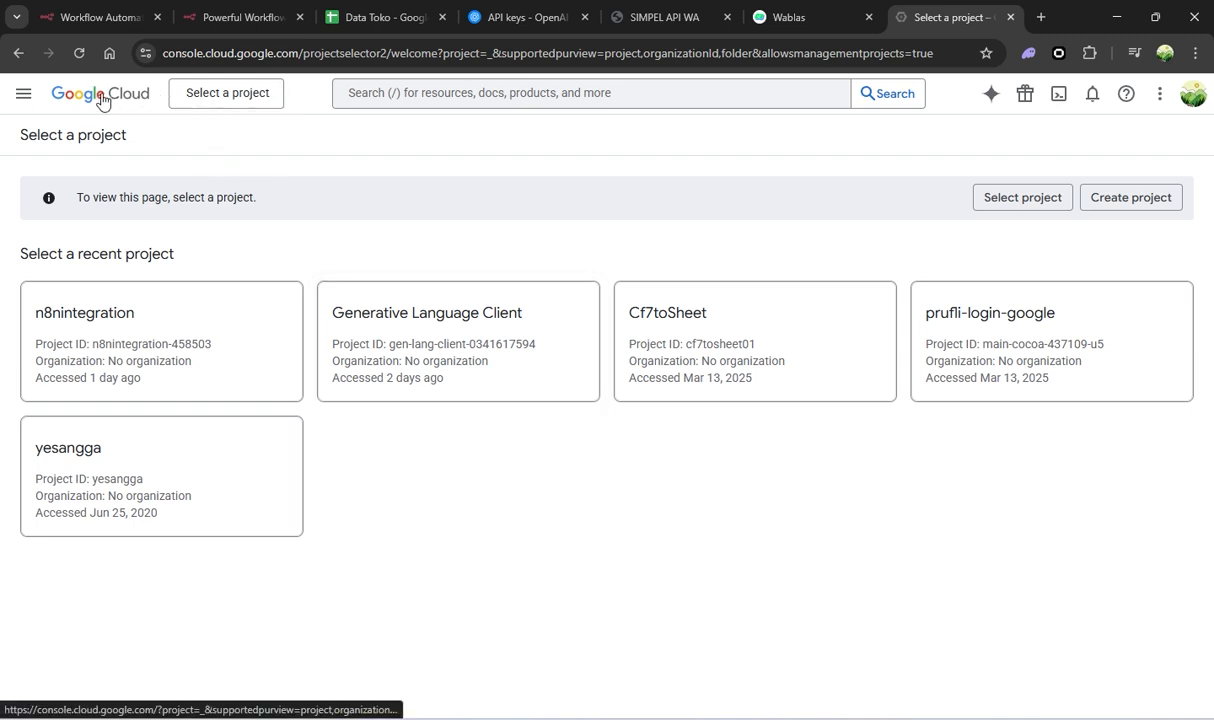
click(248, 92)
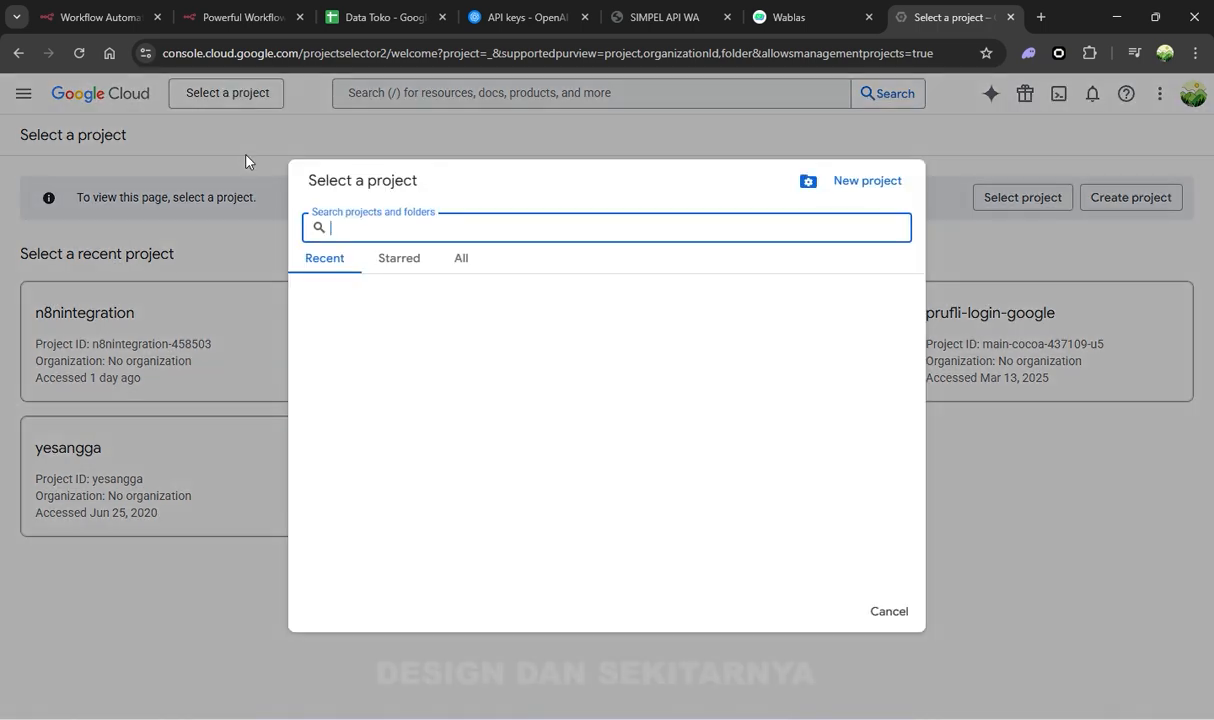
click(884, 182)
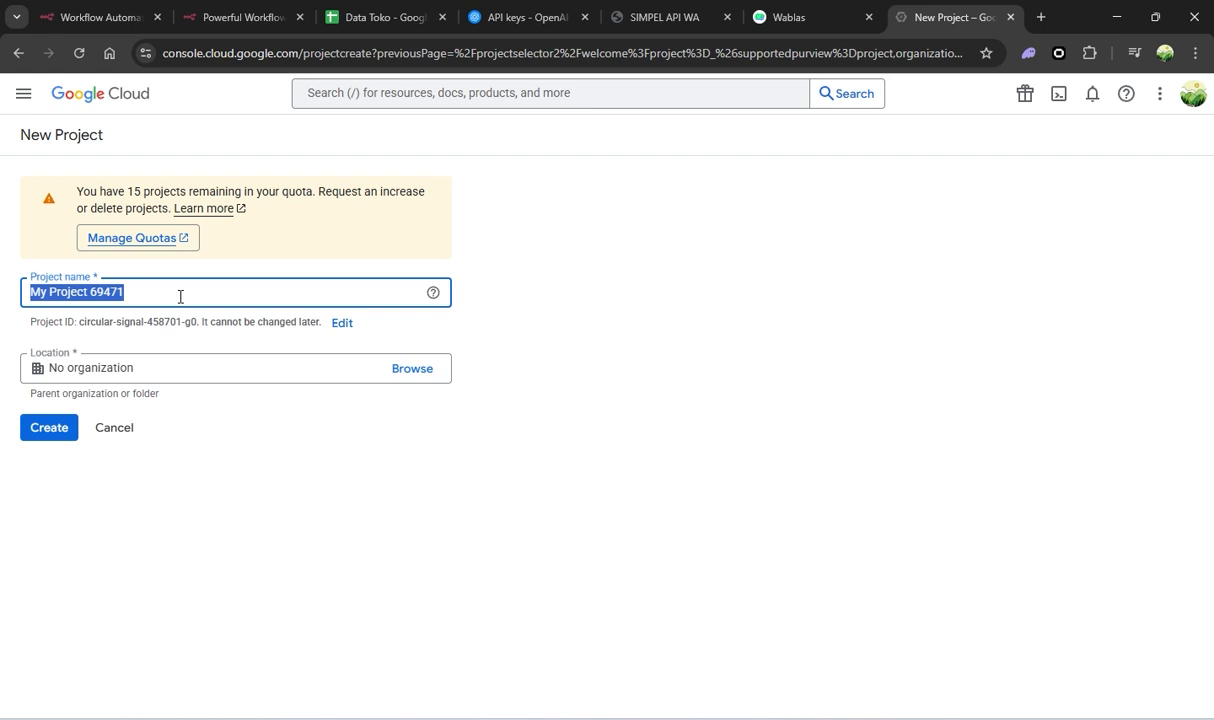
Name the project n8ntestdata and create it
click(199, 284)
click(200, 287)
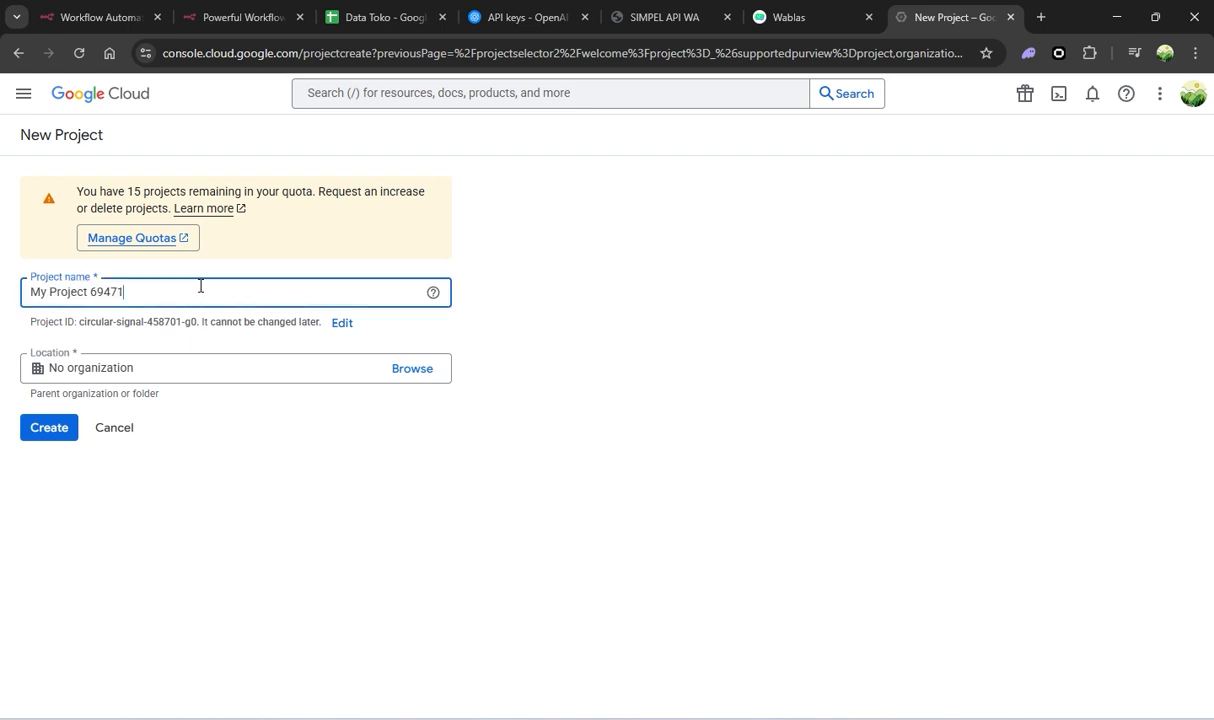
drag(200, 287, 3, 269)
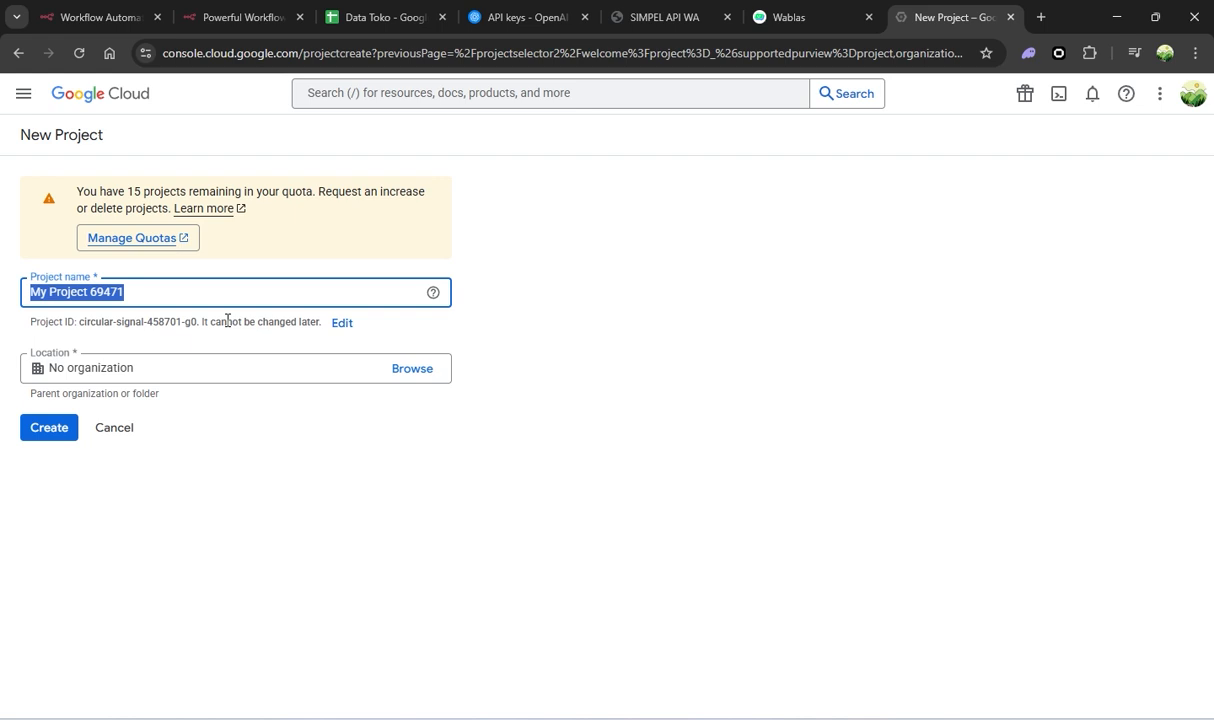
text(n8n9n)
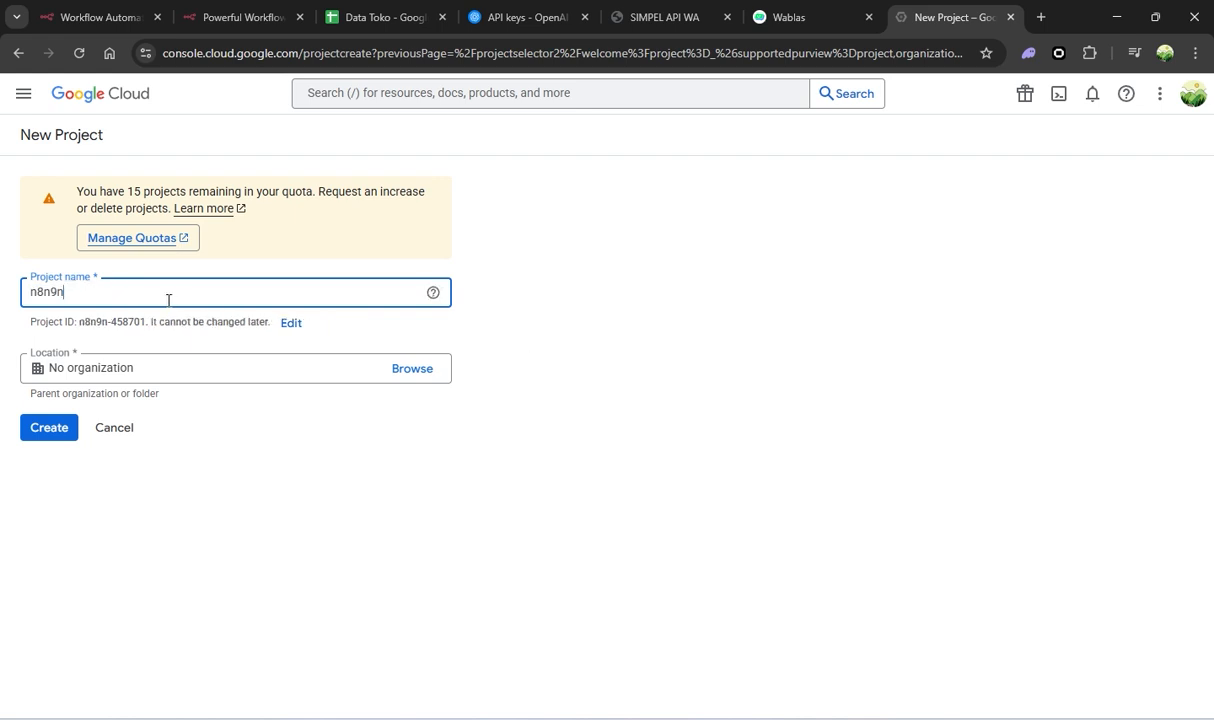
drag(69, 292, 59, 292)
text(testdata)
click(576, 311)
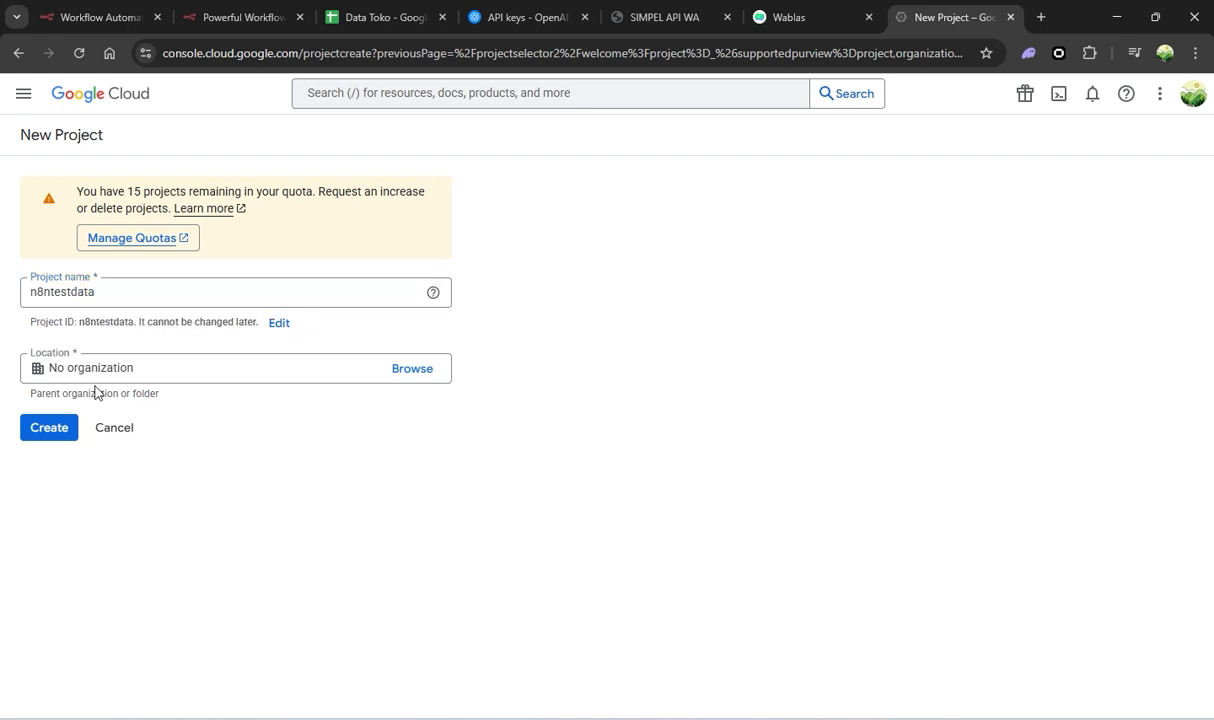
click(52, 430)
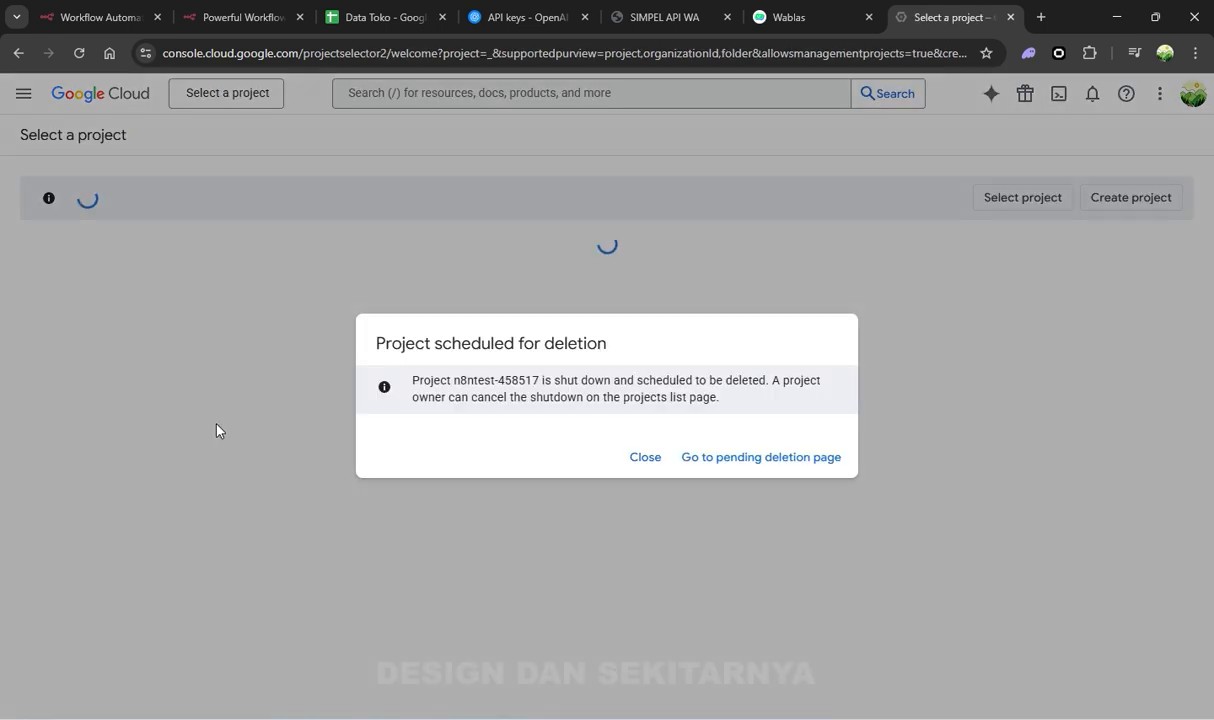
Dismiss the notices and open the API Library for the new project's APIs & Services
click(639, 460)
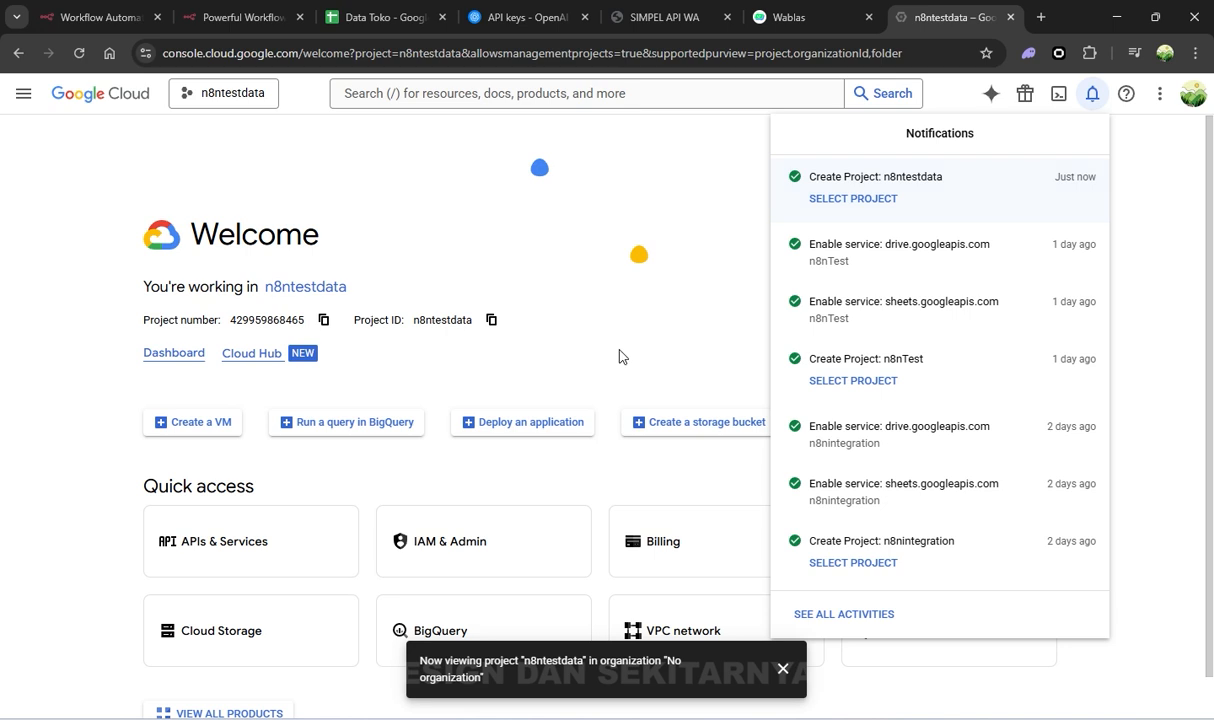
click(672, 330)
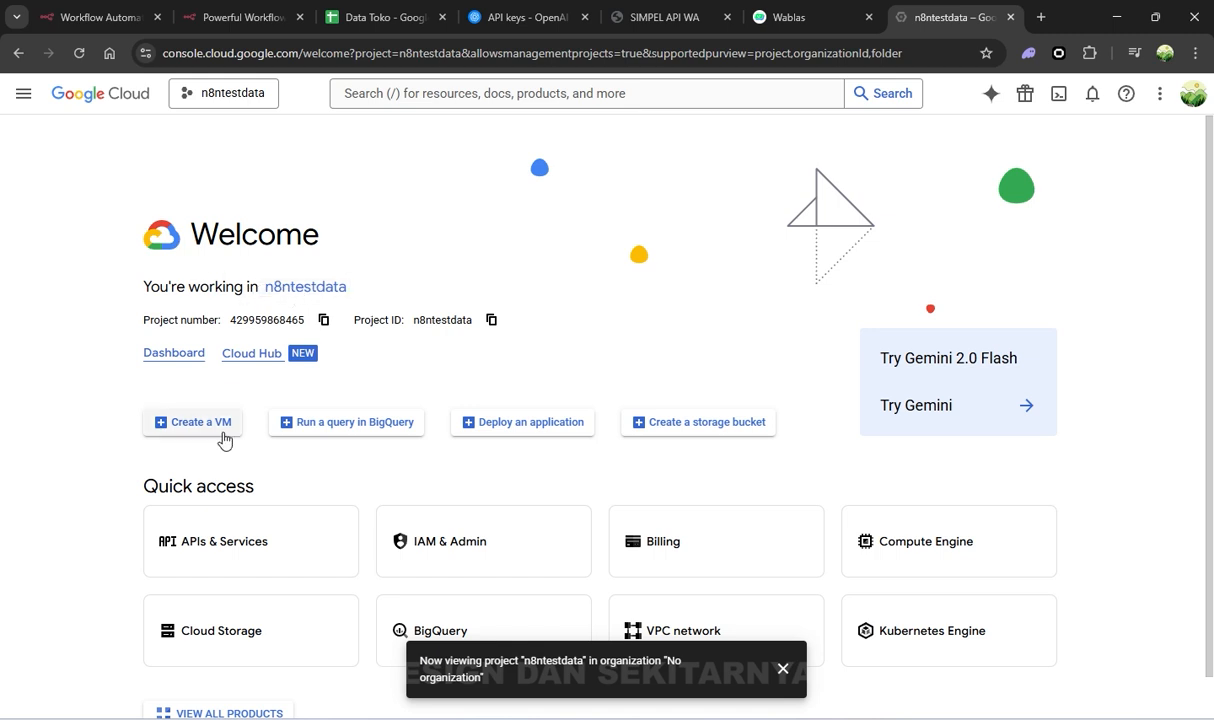
click(239, 553)
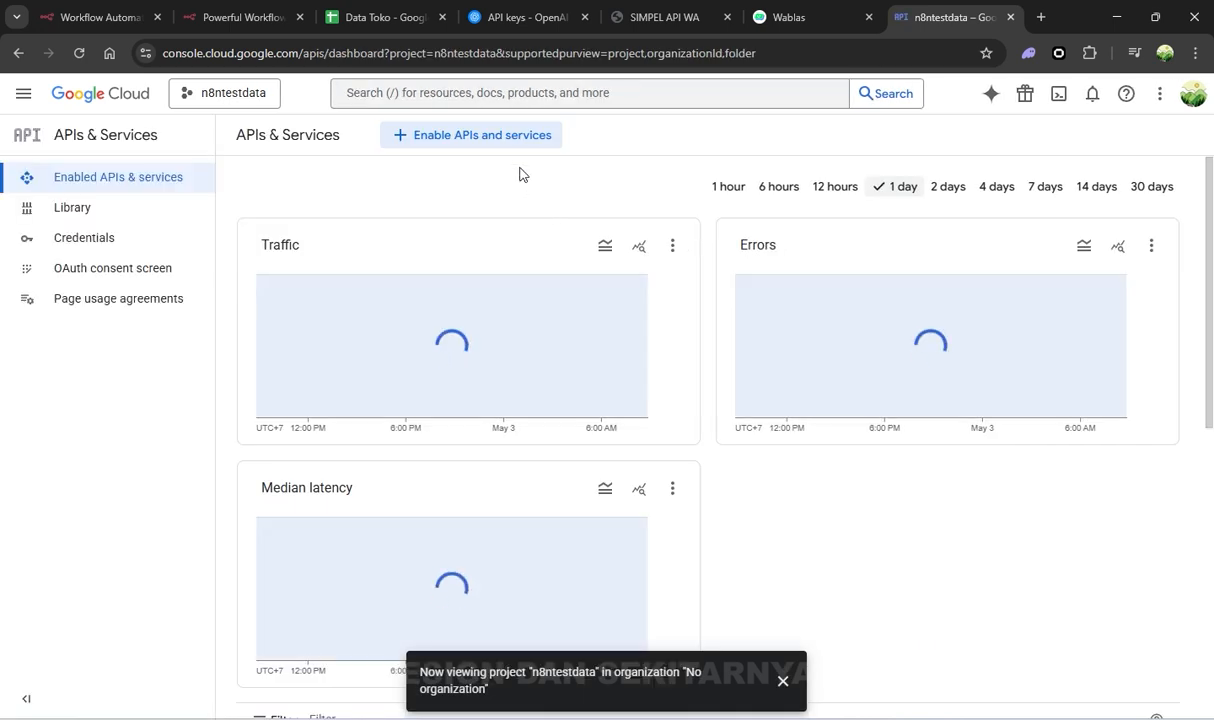
click(511, 150)
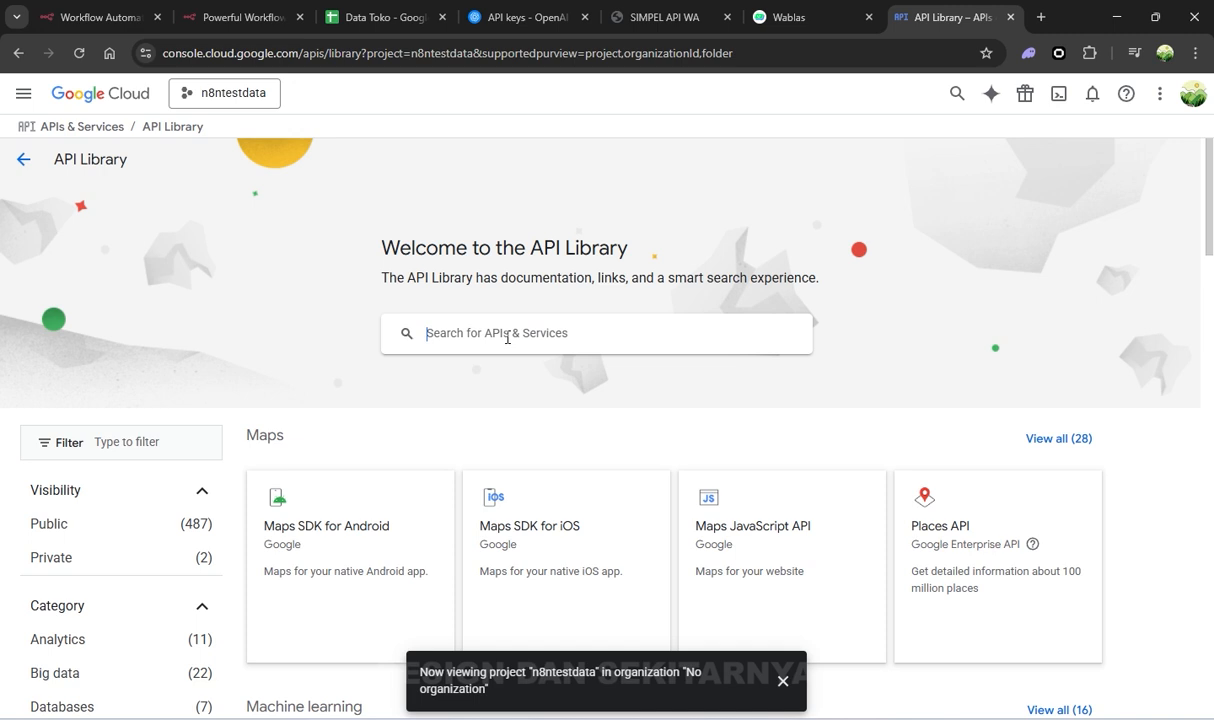
Search 'google sheet', enable the Google Sheets API, and return to the dashboard
text(fg)
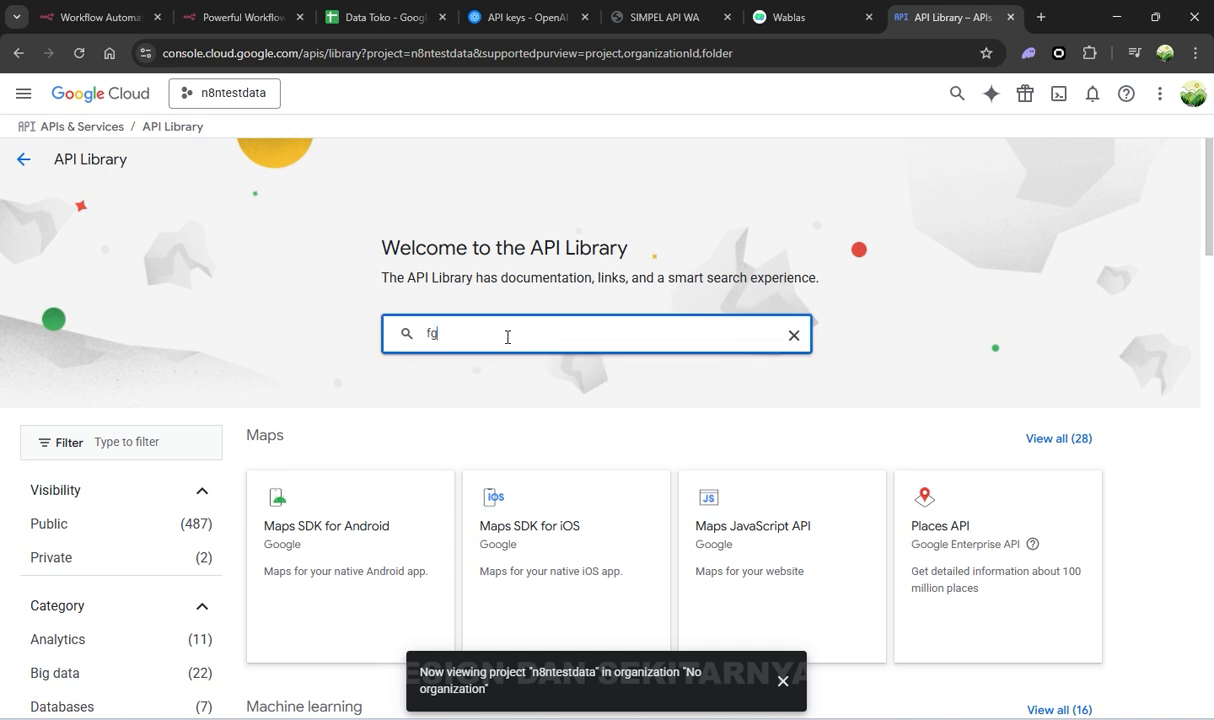
key(BackSpace)
key(BackSpace)
text(google sheet)
key(Return)
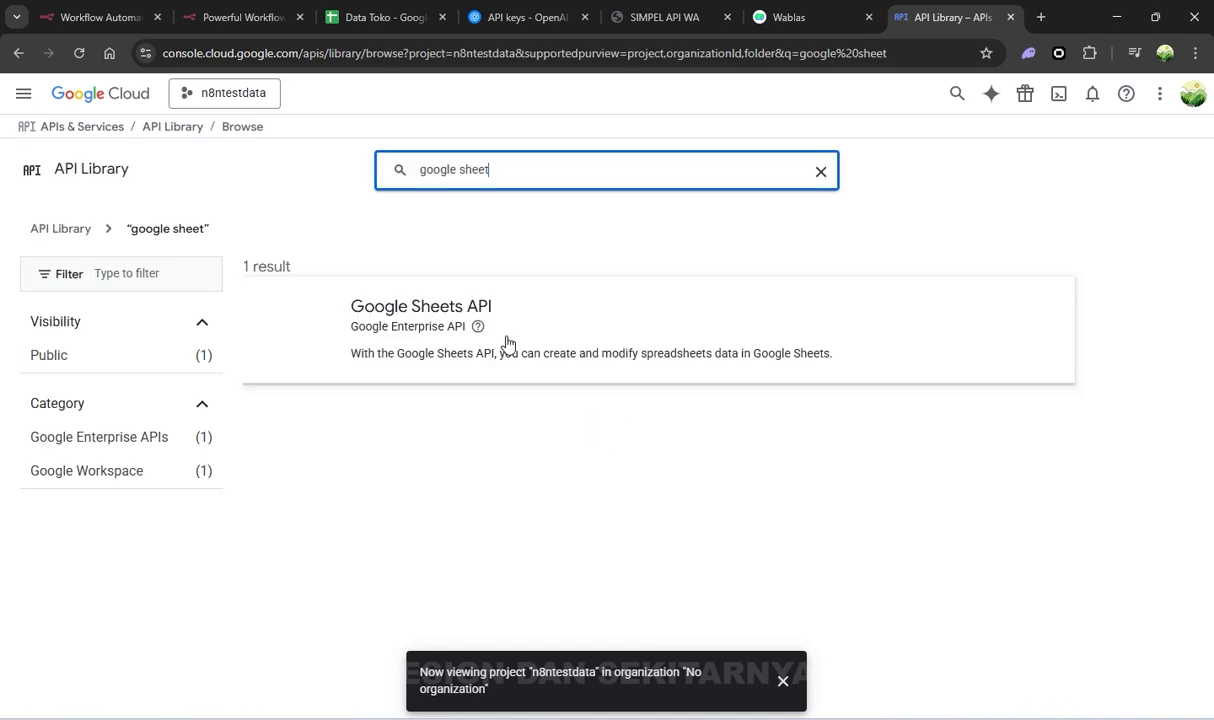
click(512, 304)
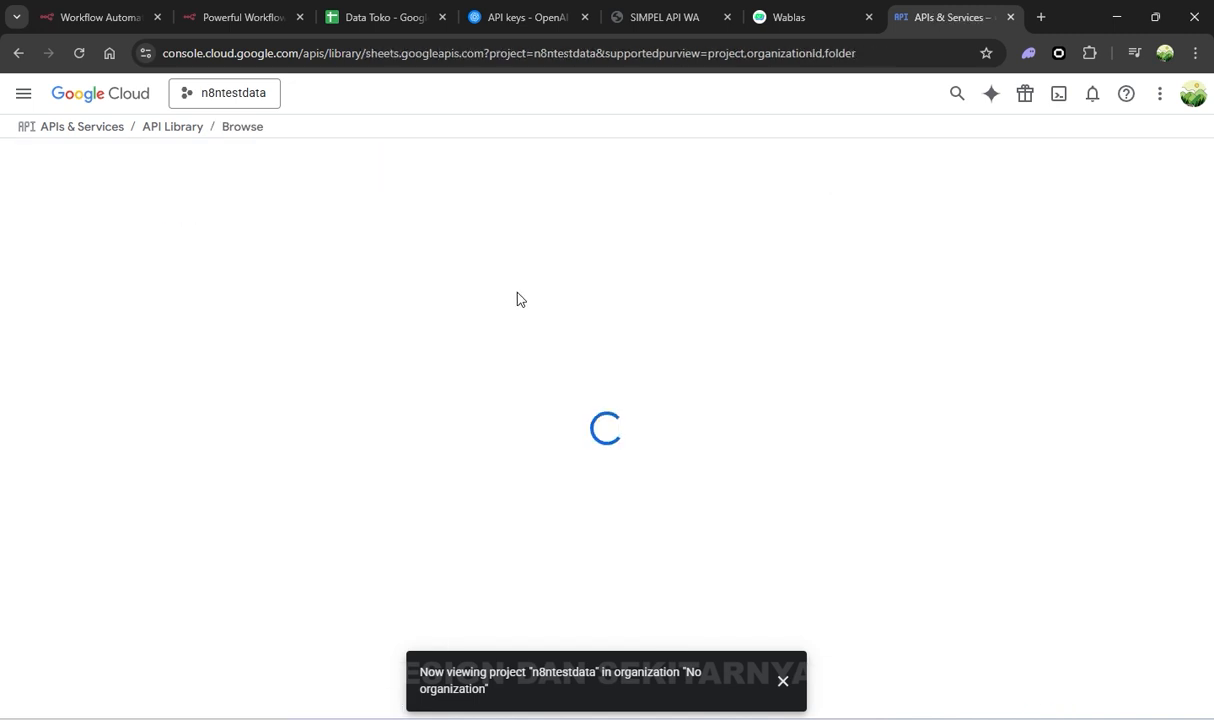
click(783, 681)
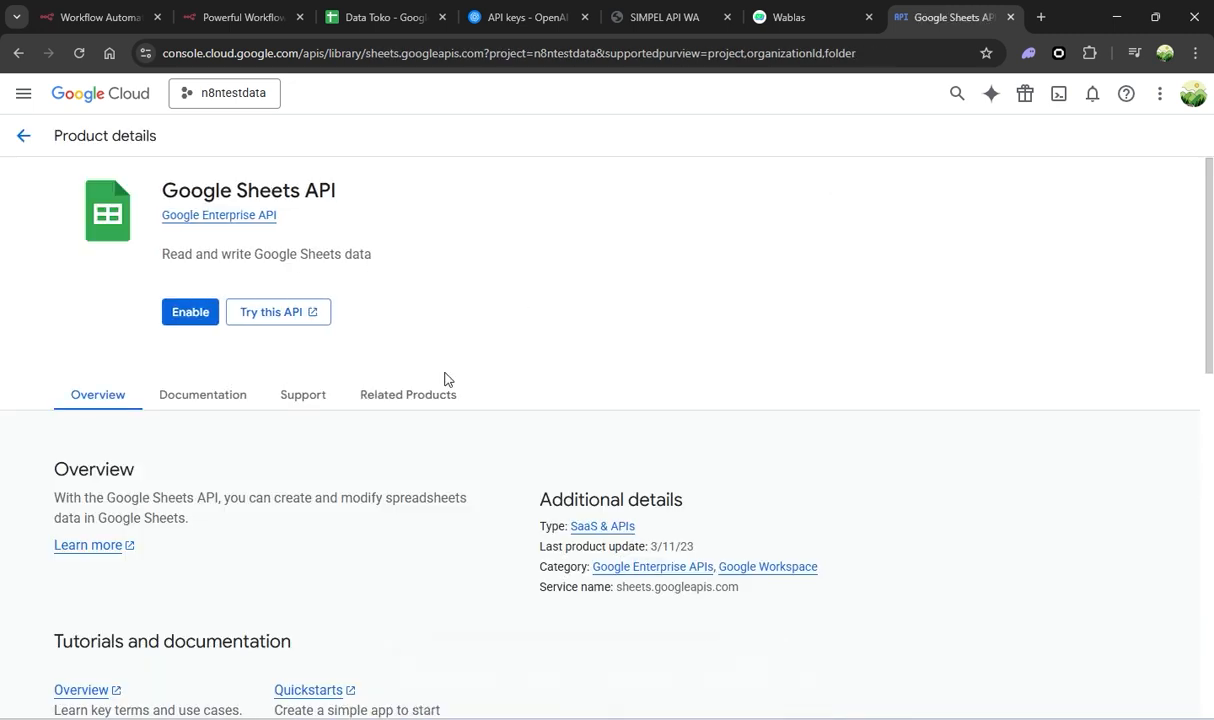
click(190, 313)
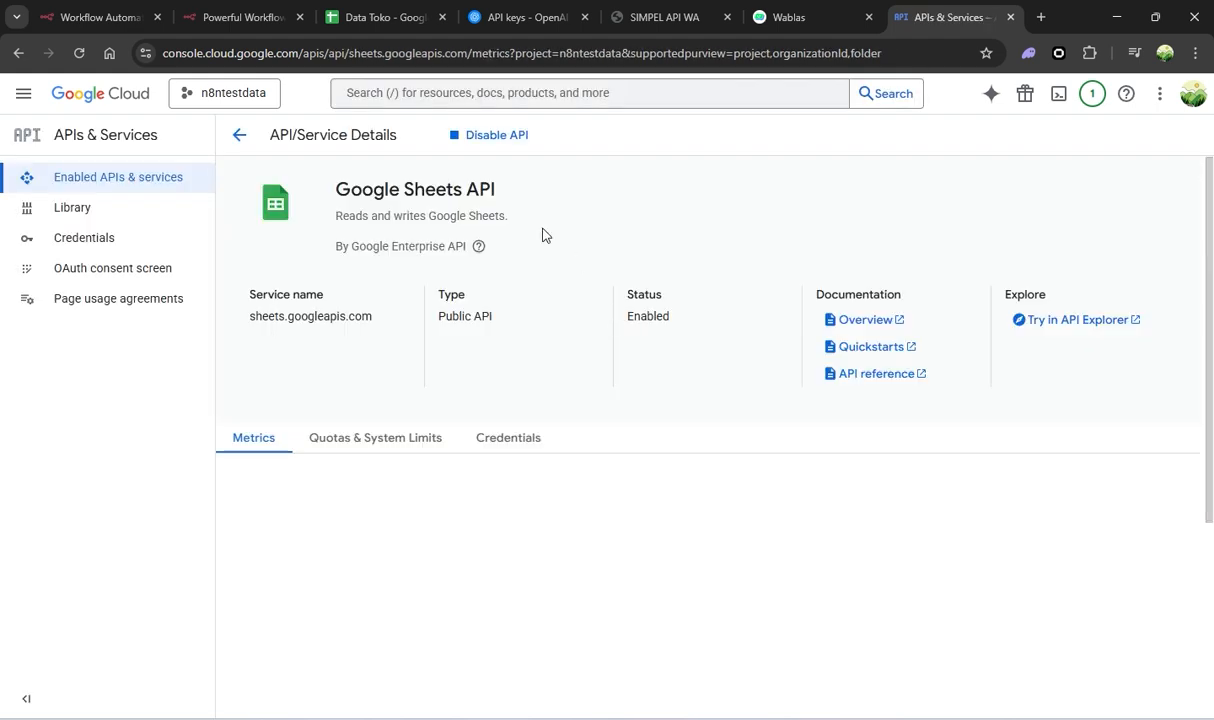
click(250, 145)
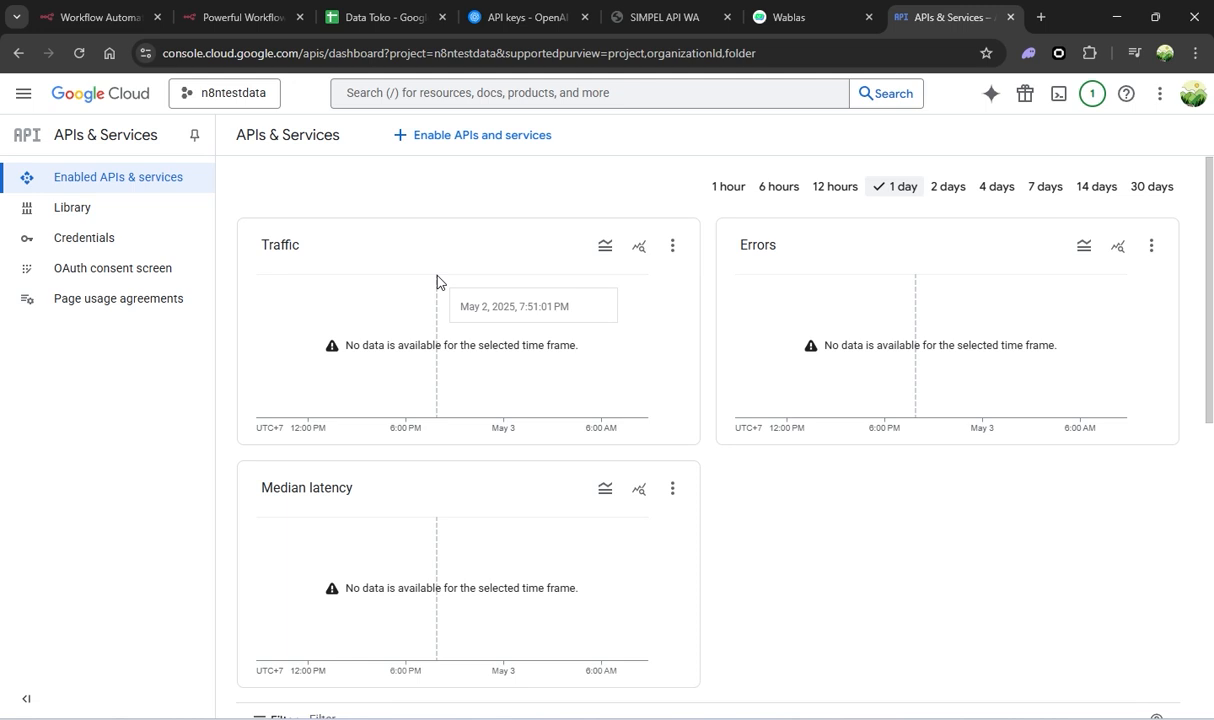
Find and enable the Google Drive API, then go to the project's Credentials page
click(463, 138)
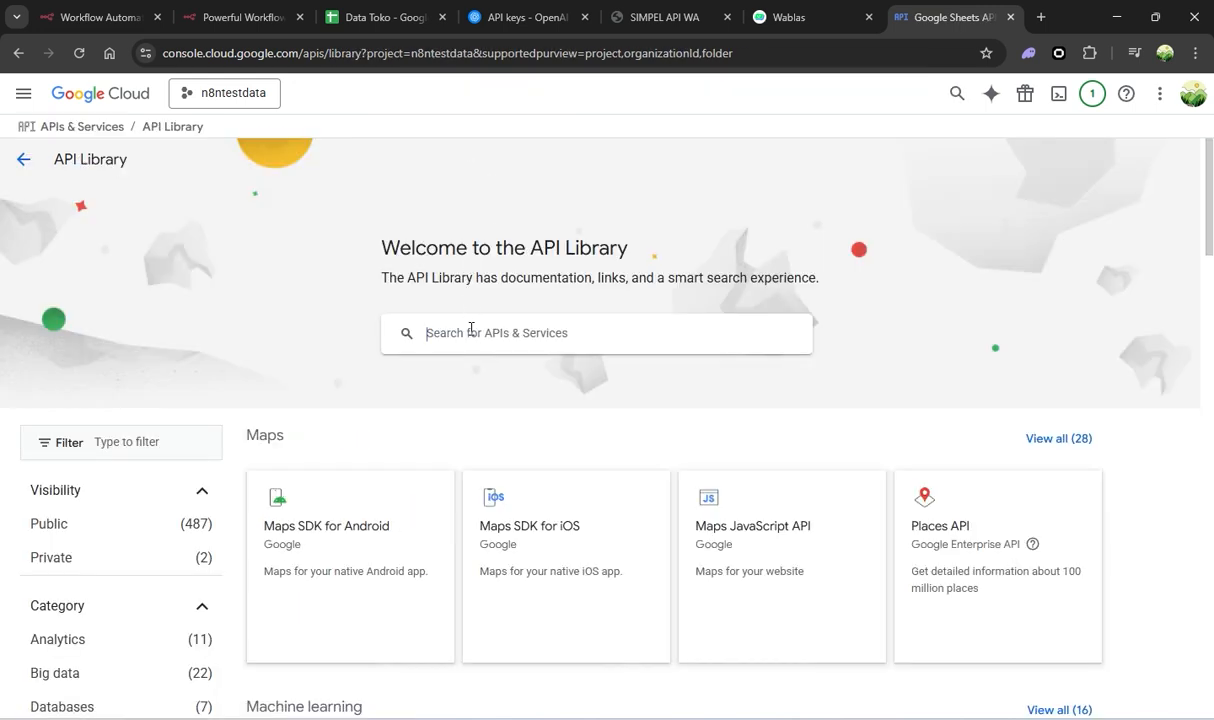
click(471, 330)
text(google drive)
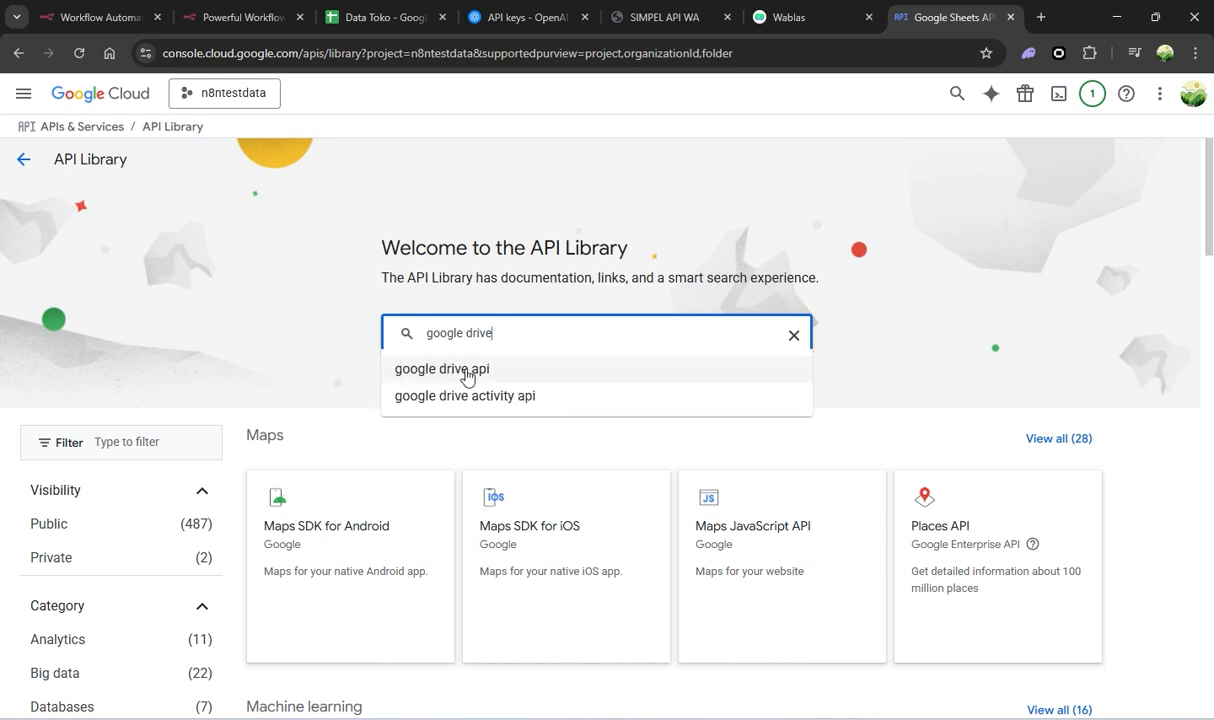
click(466, 372)
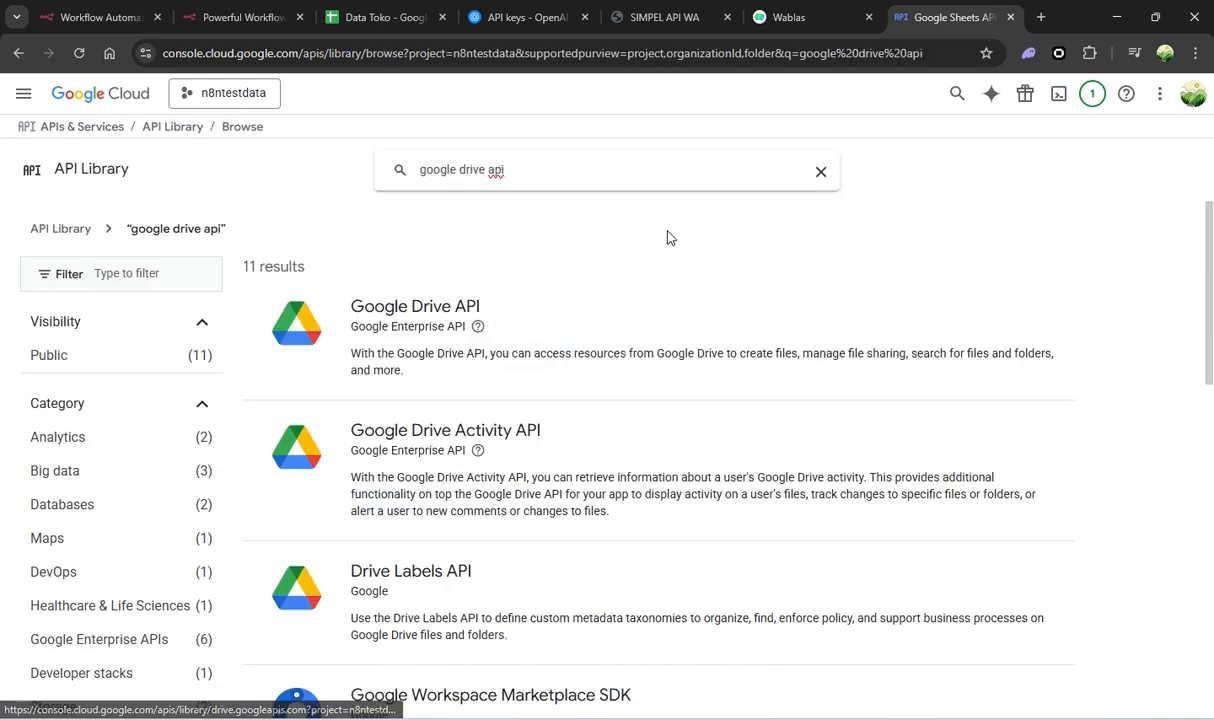
click(570, 326)
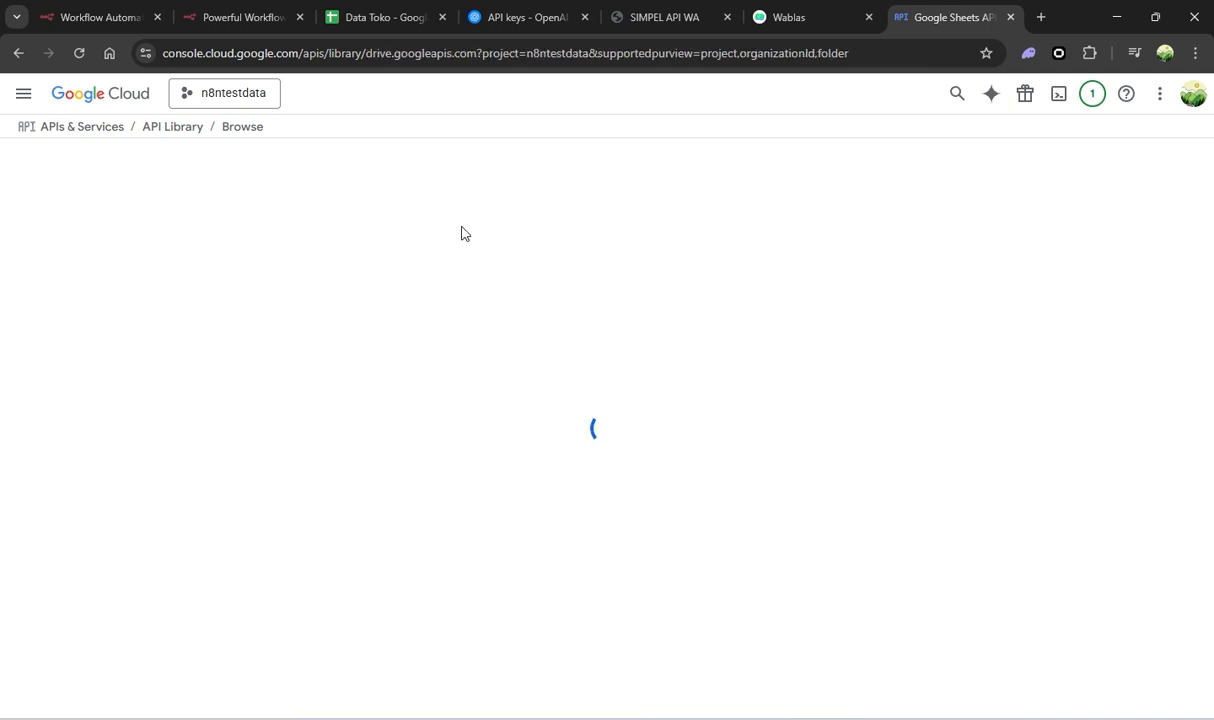
click(186, 312)
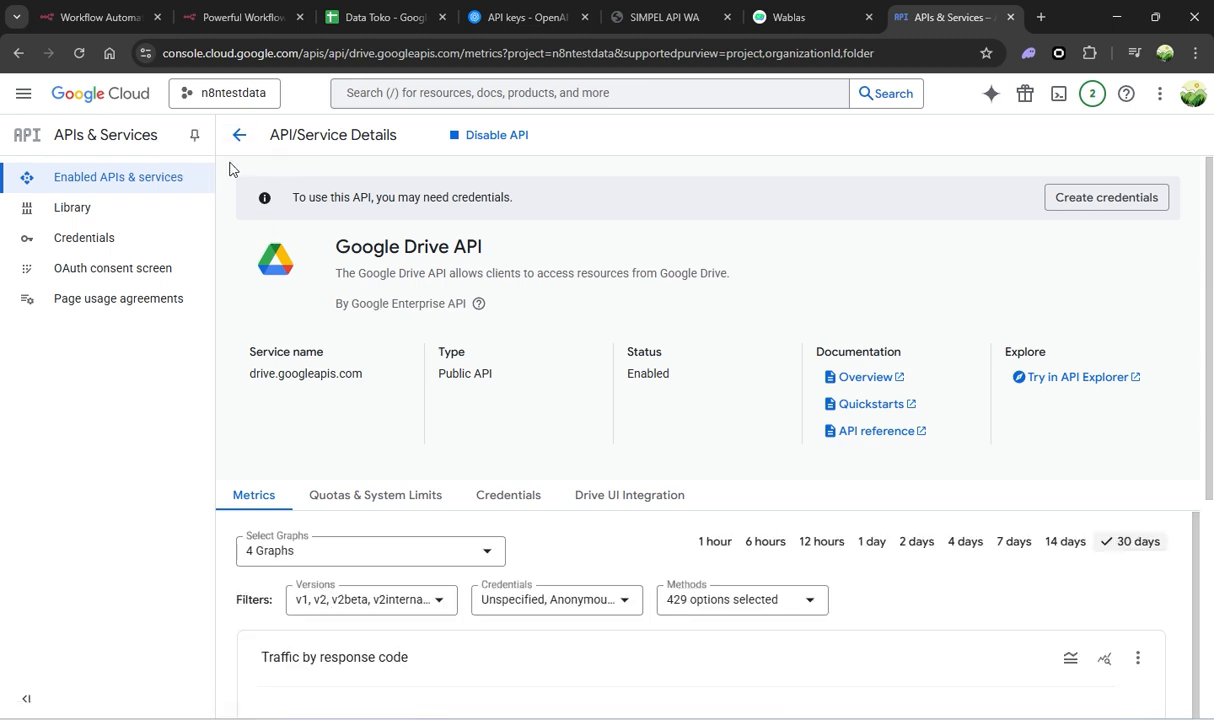
click(164, 246)
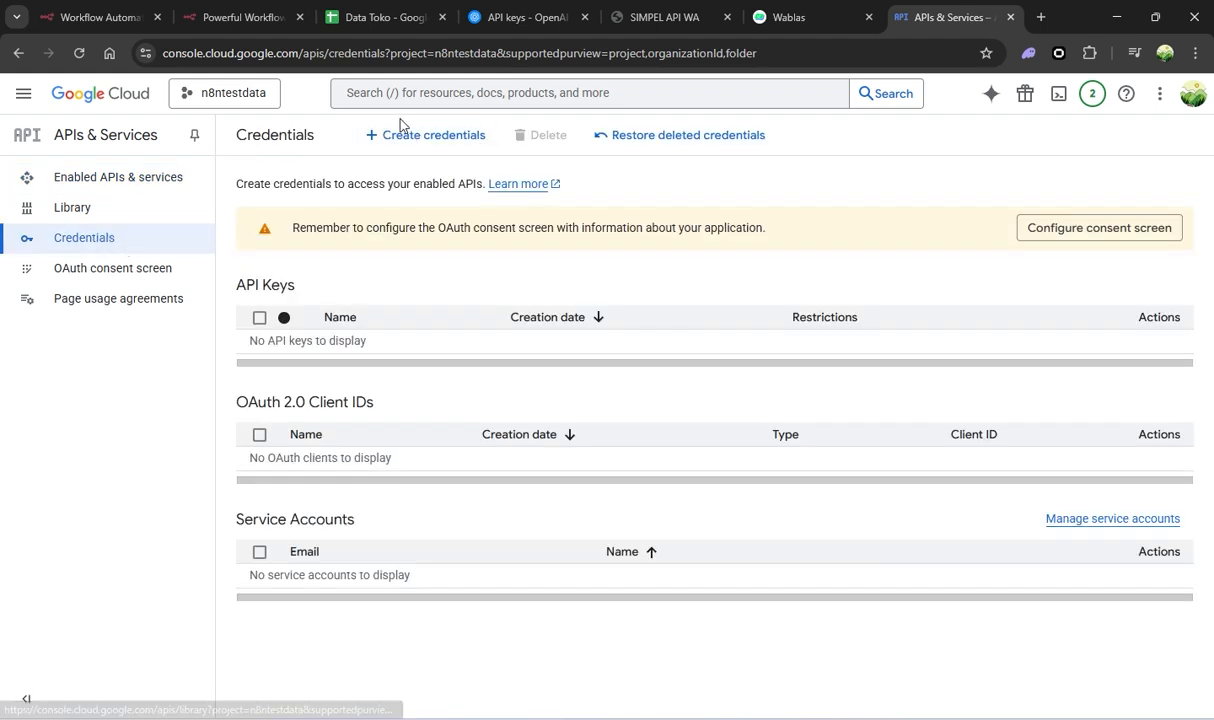
Start an OAuth client ID credential and begin configuring the consent screen
click(434, 141)
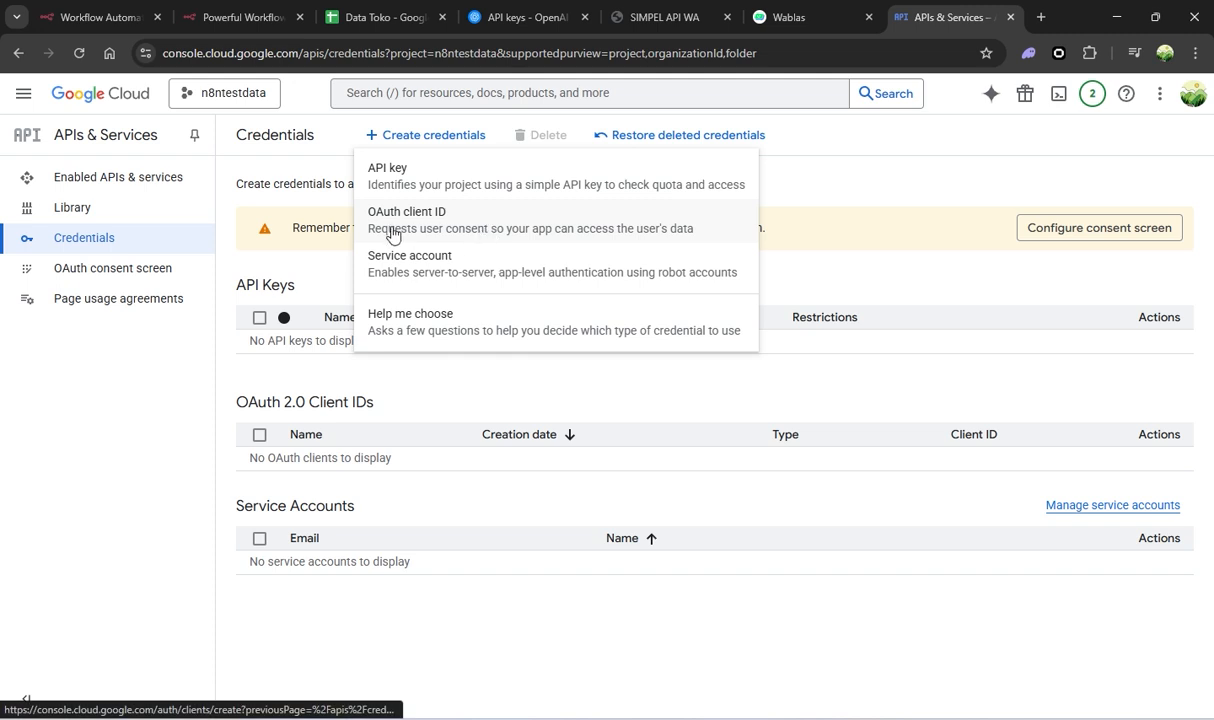
click(447, 226)
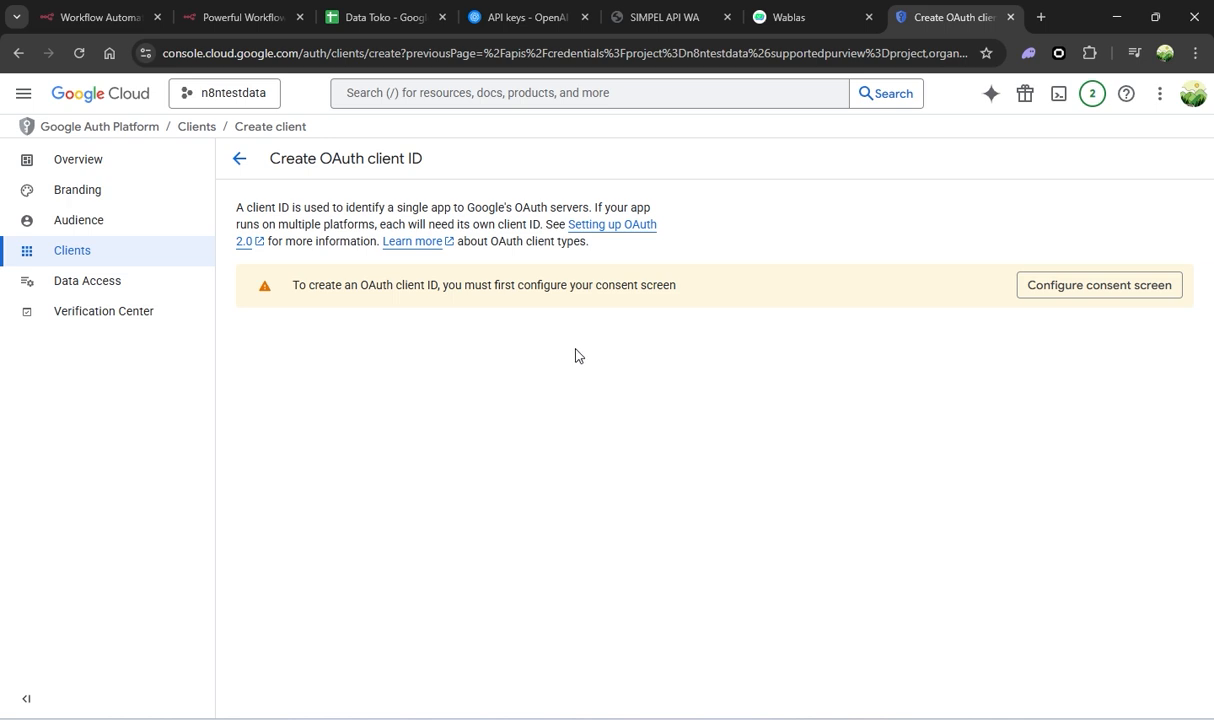
click(1046, 293)
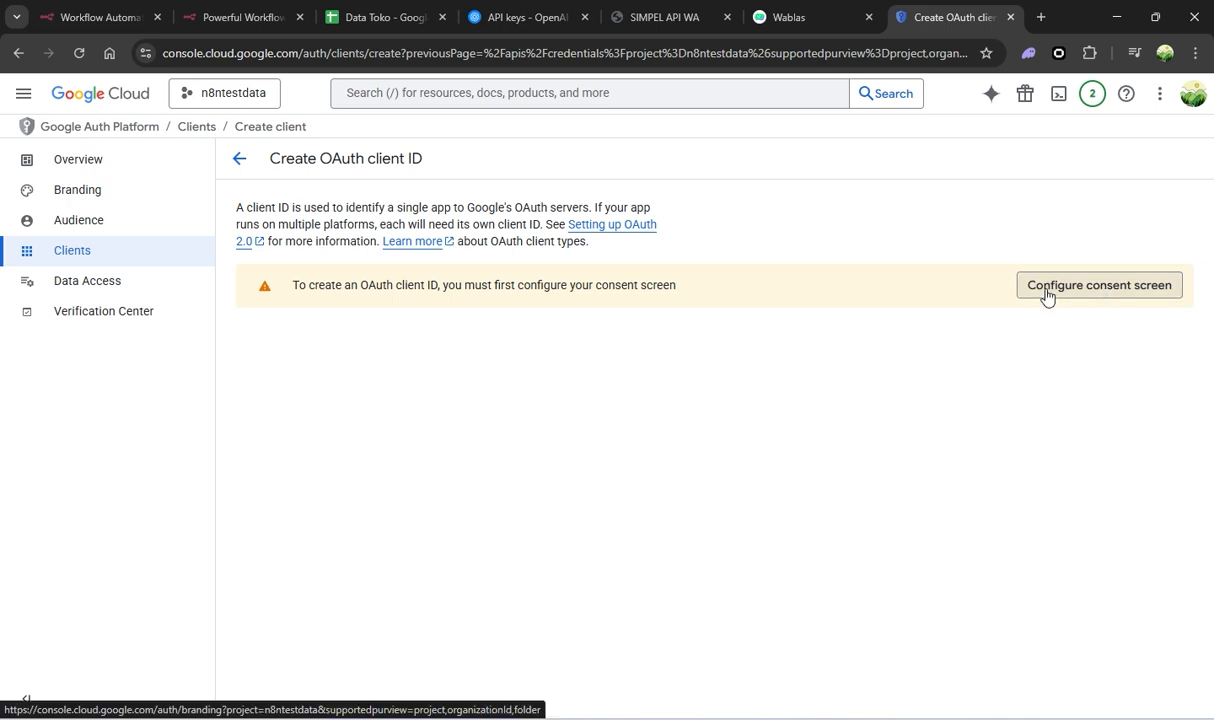
click(684, 556)
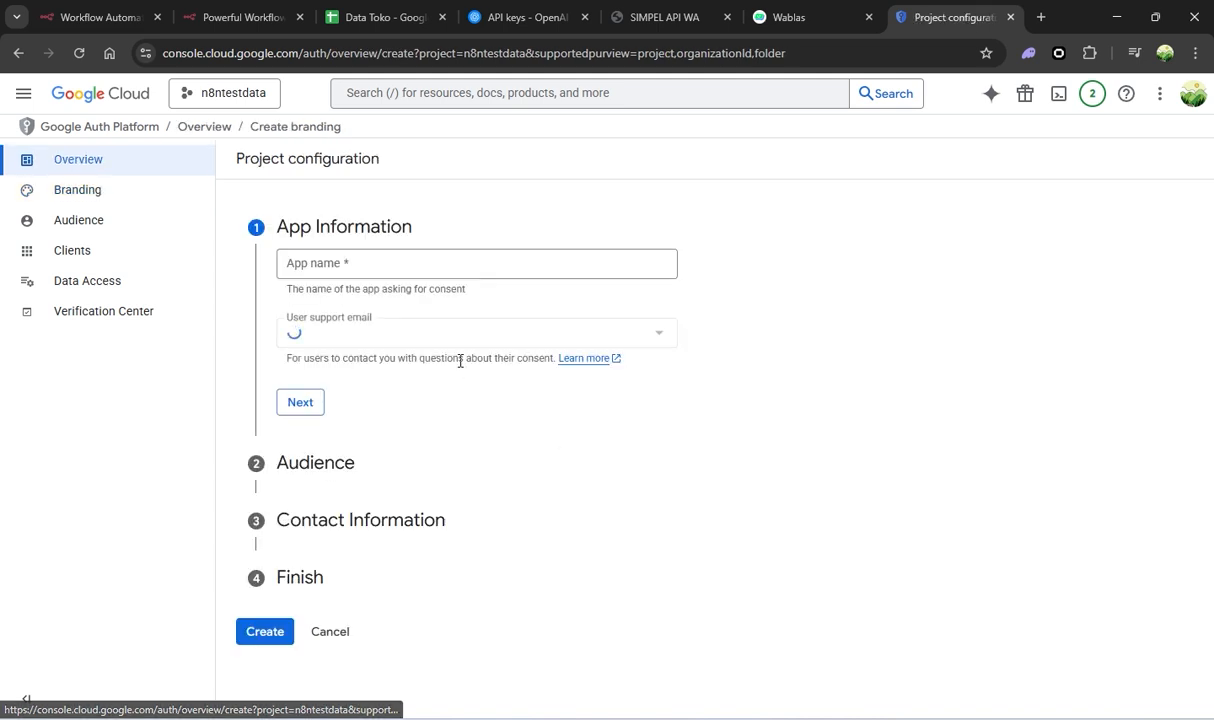
Name the app 'n8ntest', pick the account e-mail for support, and choose External audience
click(367, 266)
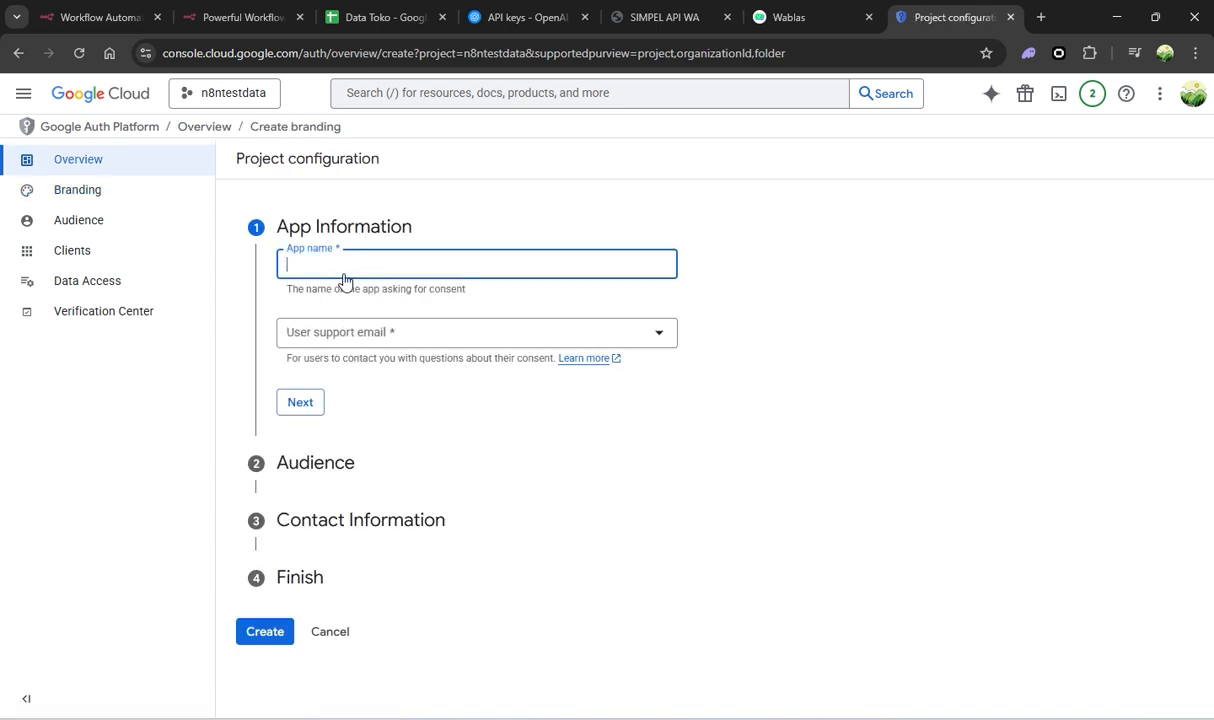
text(n8ntest)
click(388, 330)
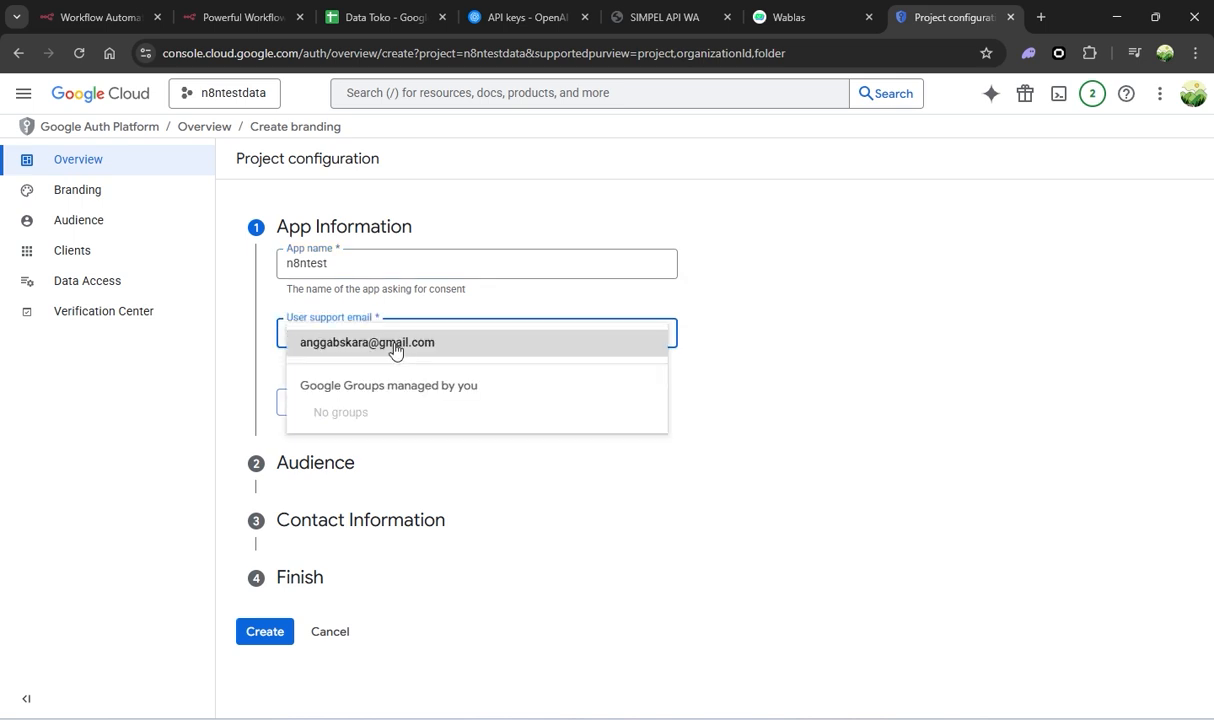
click(393, 348)
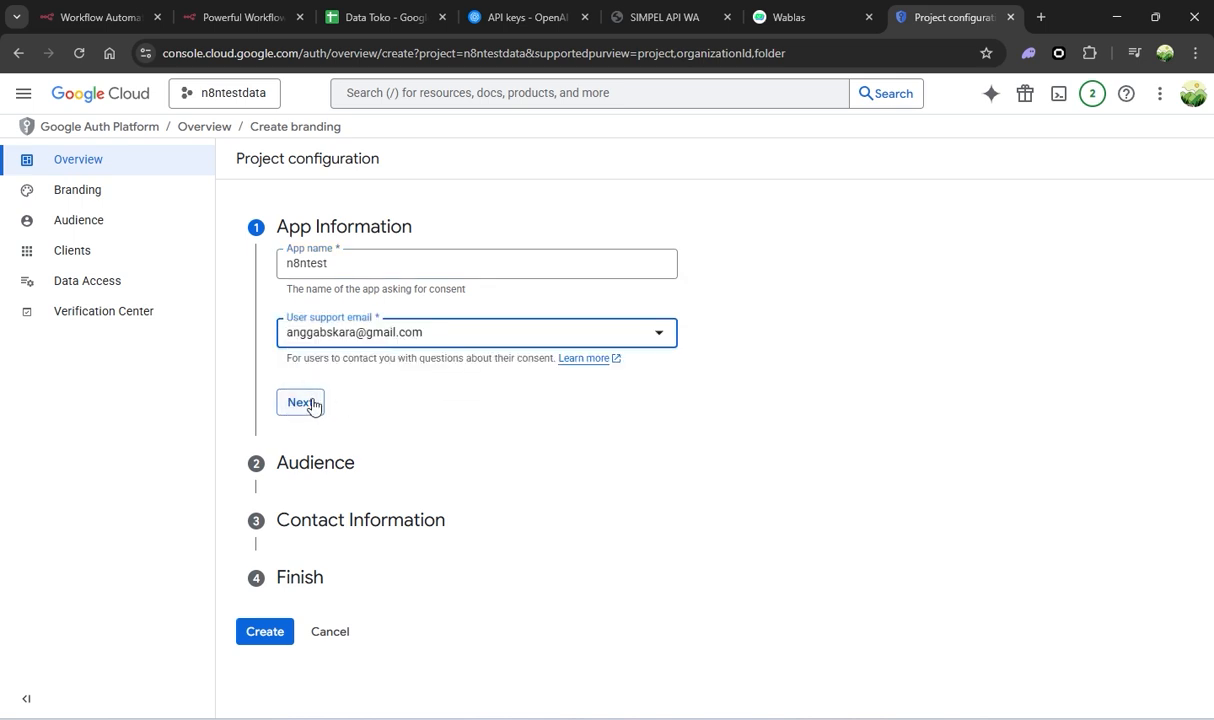
click(314, 405)
click(288, 422)
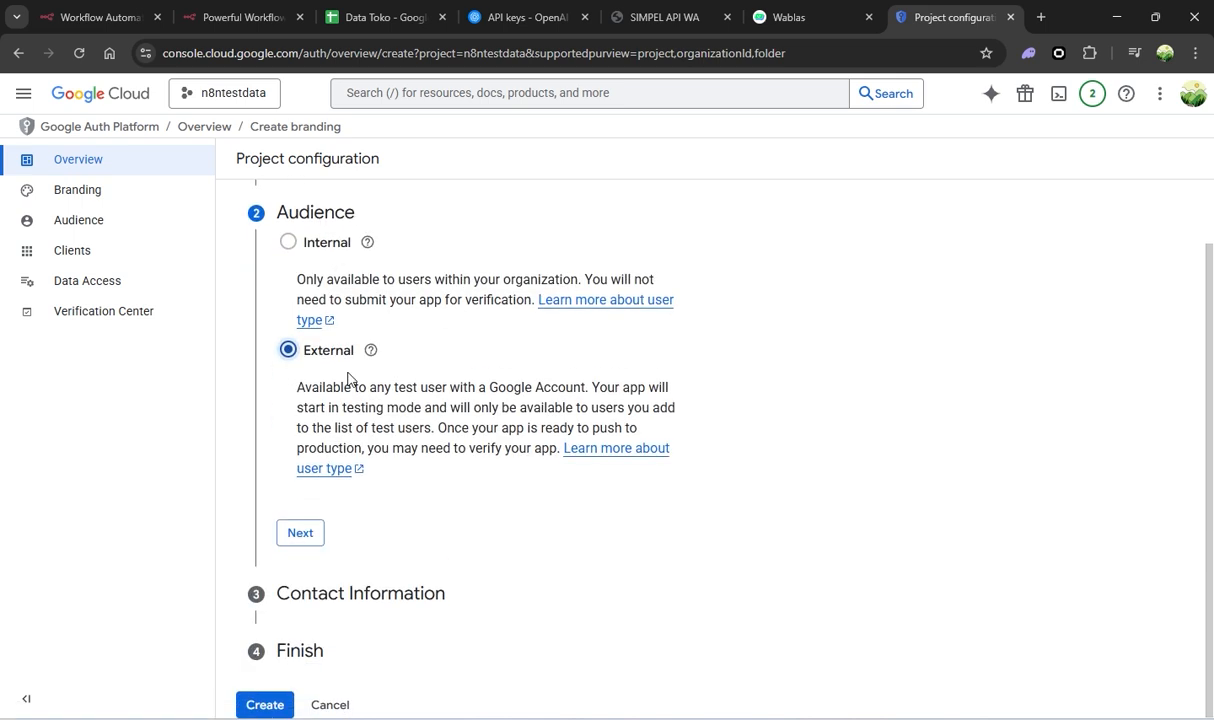
click(303, 533)
Fill in the contact e-mail, accept the data policy, and create the consent configuration
click(347, 382)
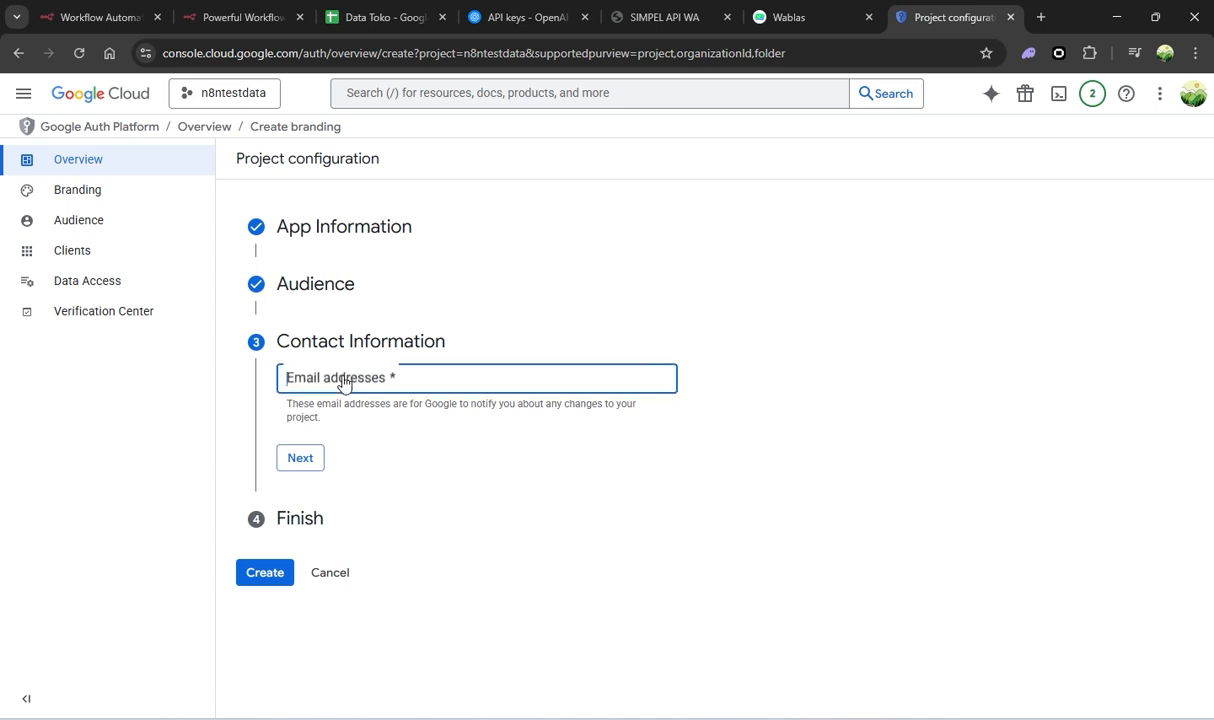
click(340, 378)
click(385, 420)
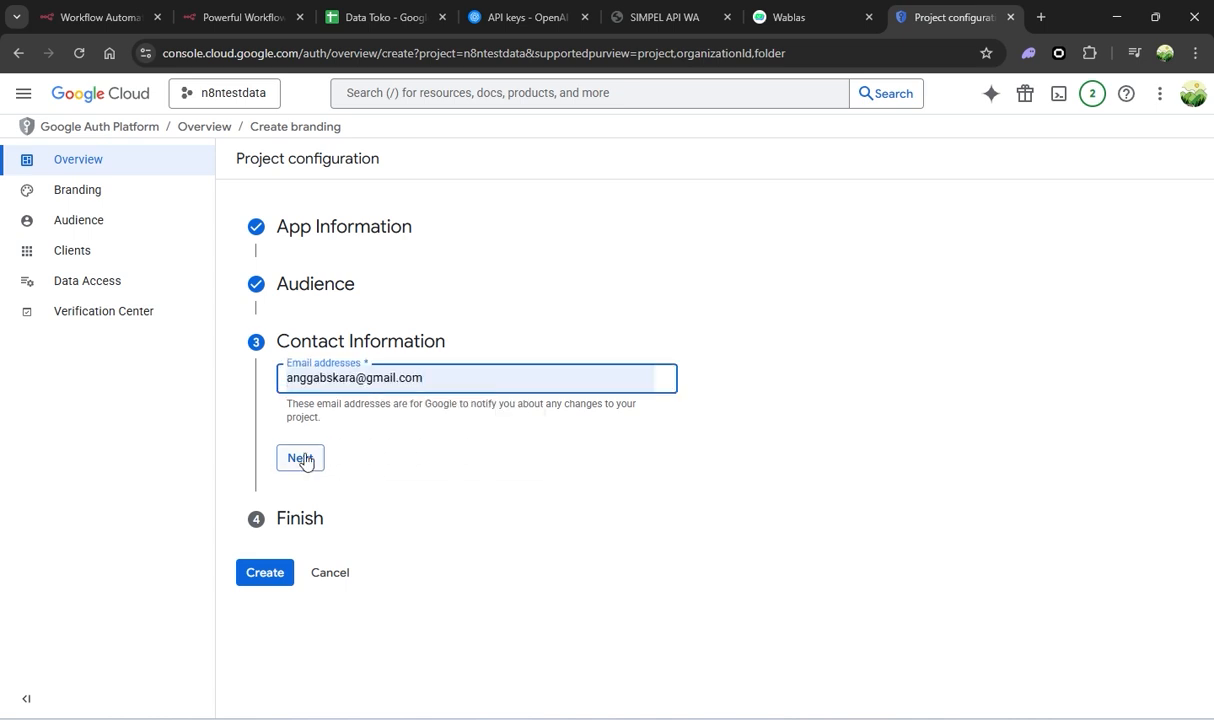
click(303, 458)
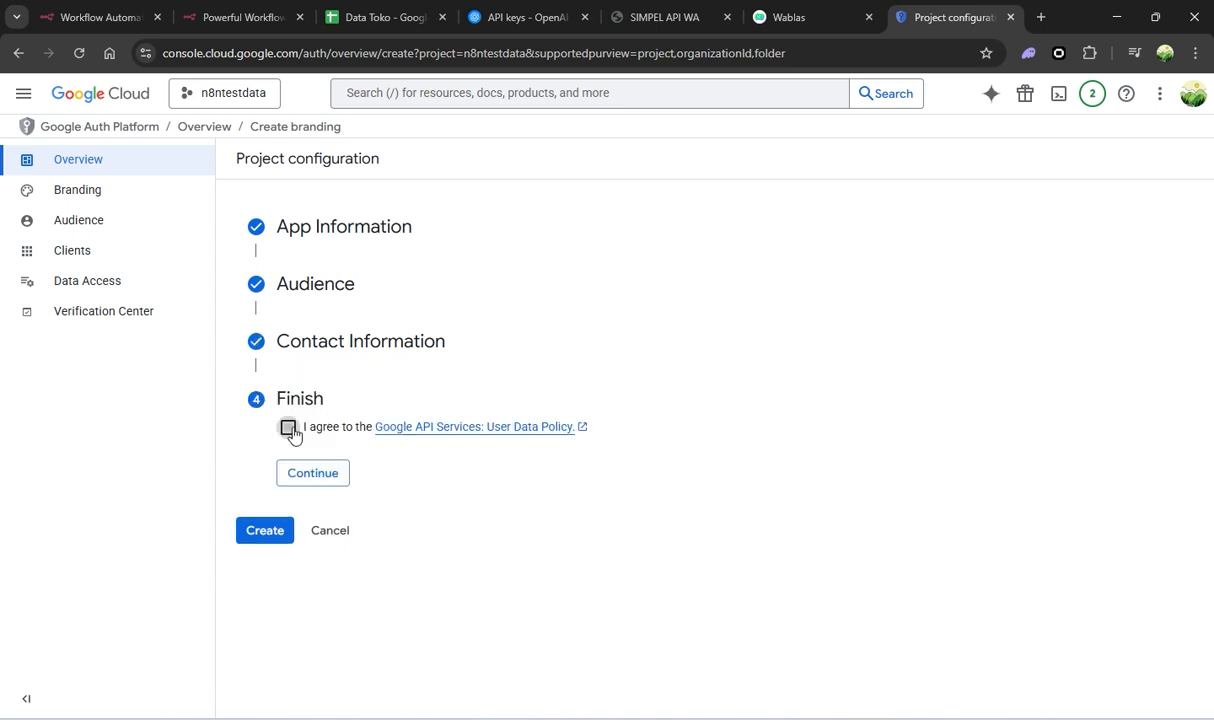
click(319, 484)
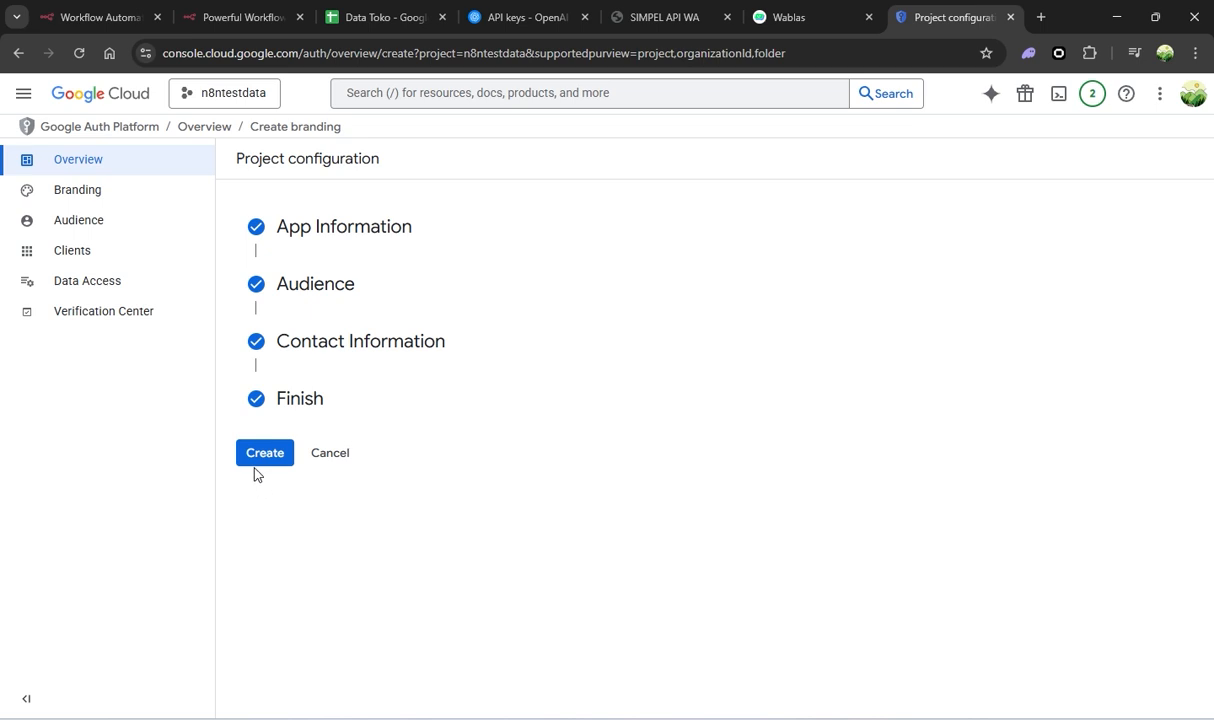
click(274, 455)
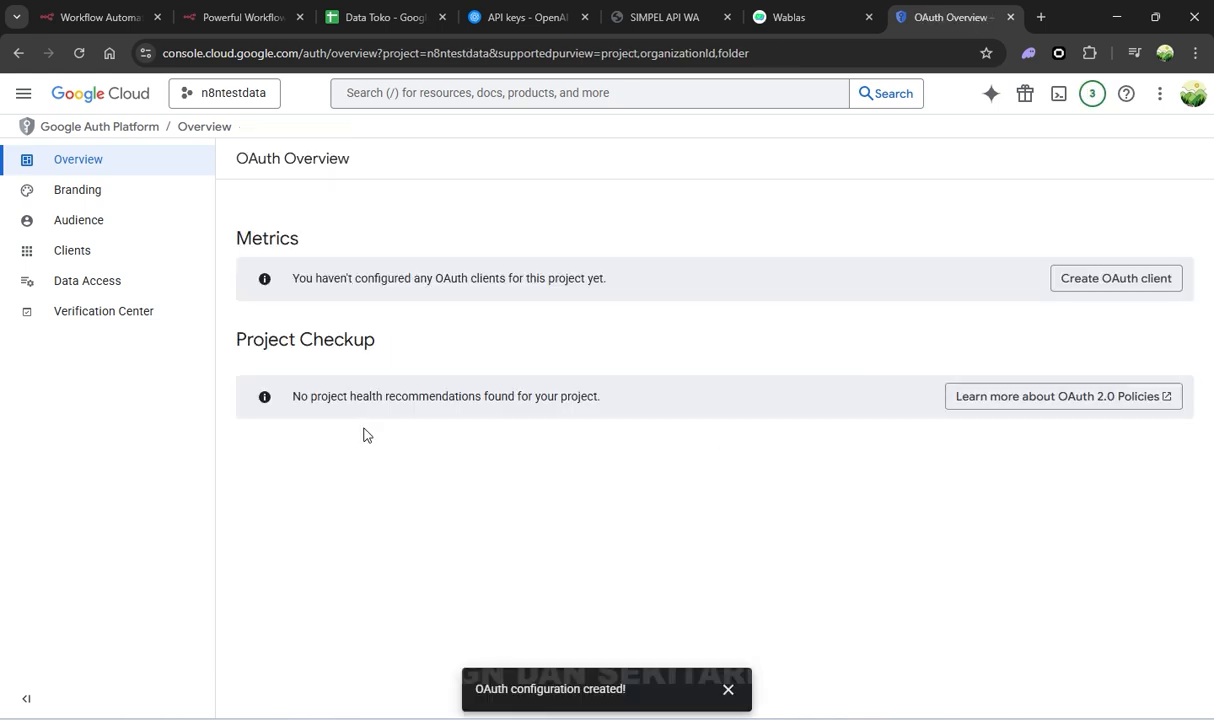
Start a Web application OAuth client and replace its default name
click(1081, 286)
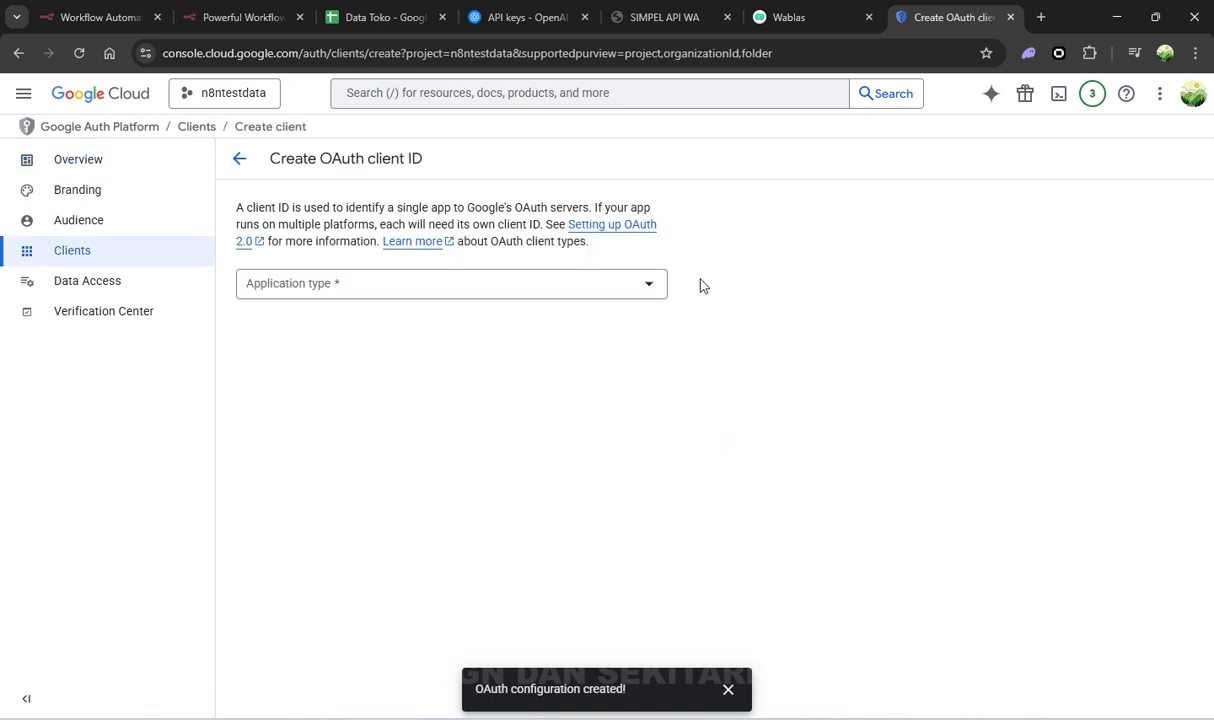
click(512, 285)
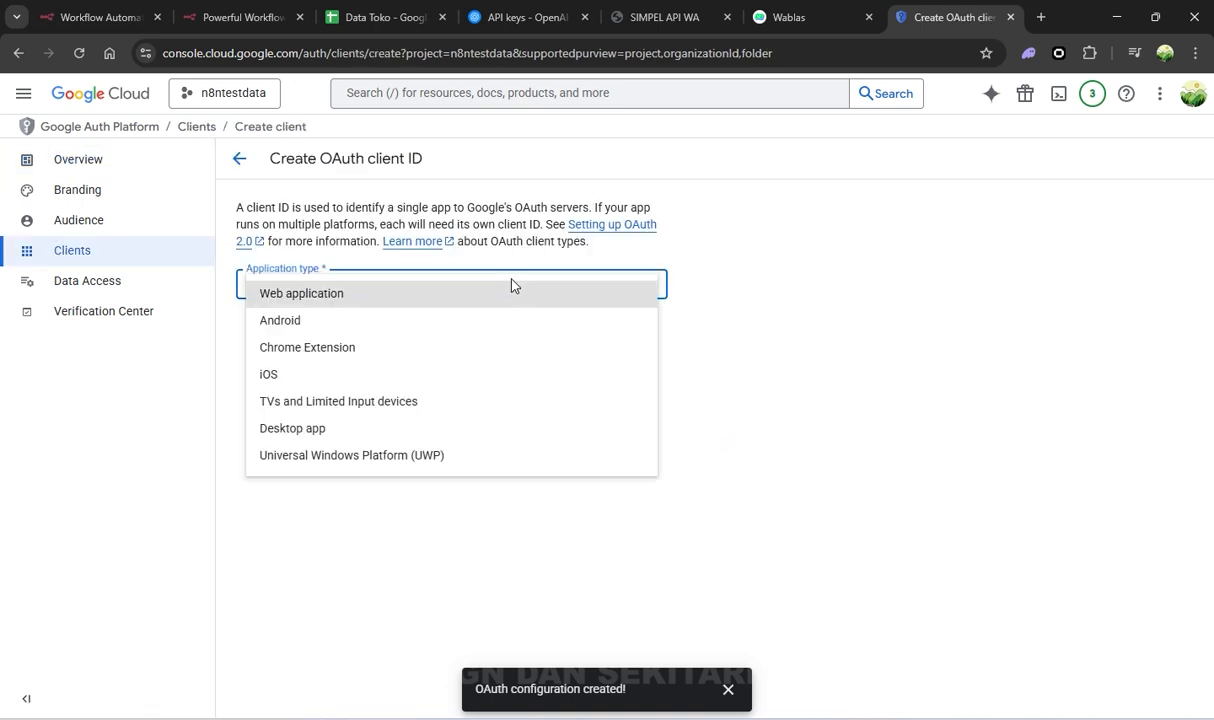
click(306, 298)
key(ctrl+a)
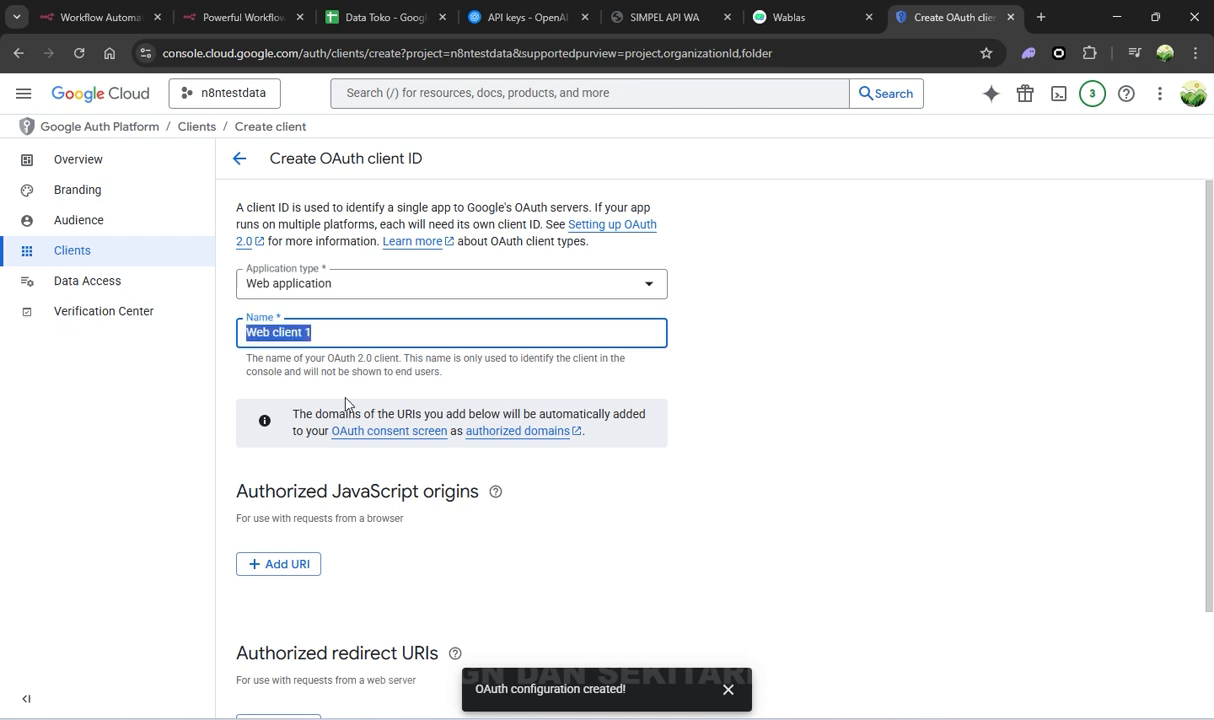
text(n8htestapp)
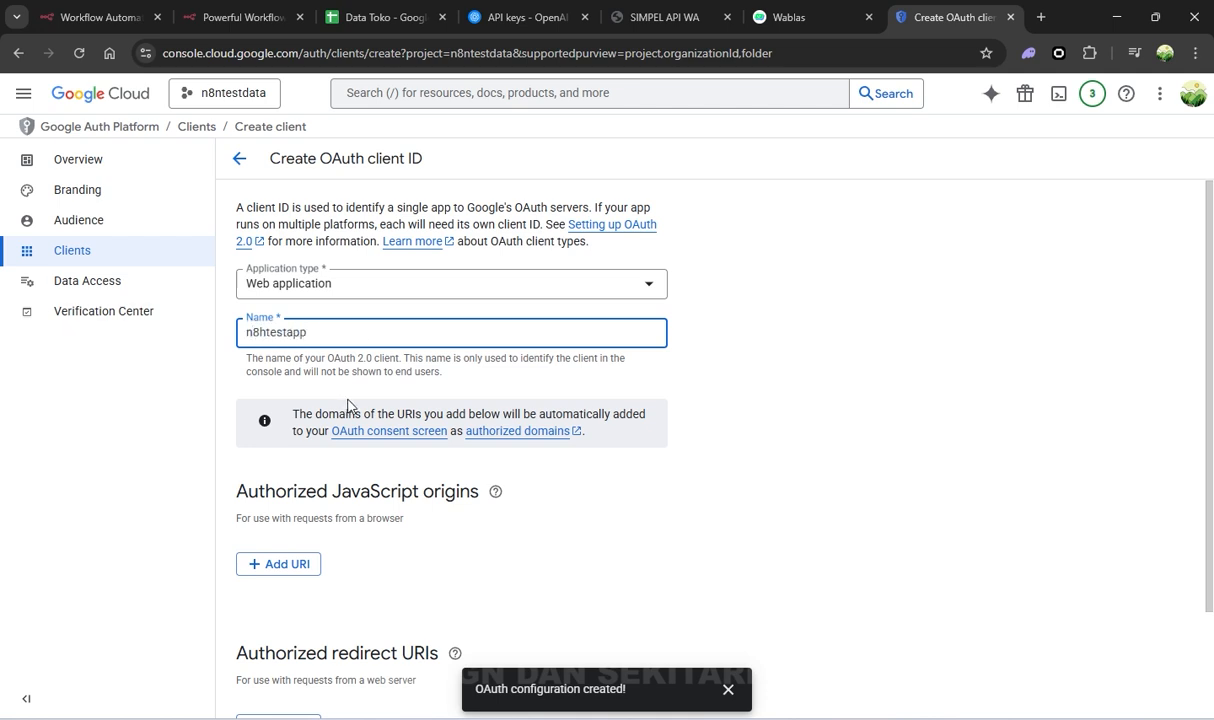
scroll(340, 450, down, 2)
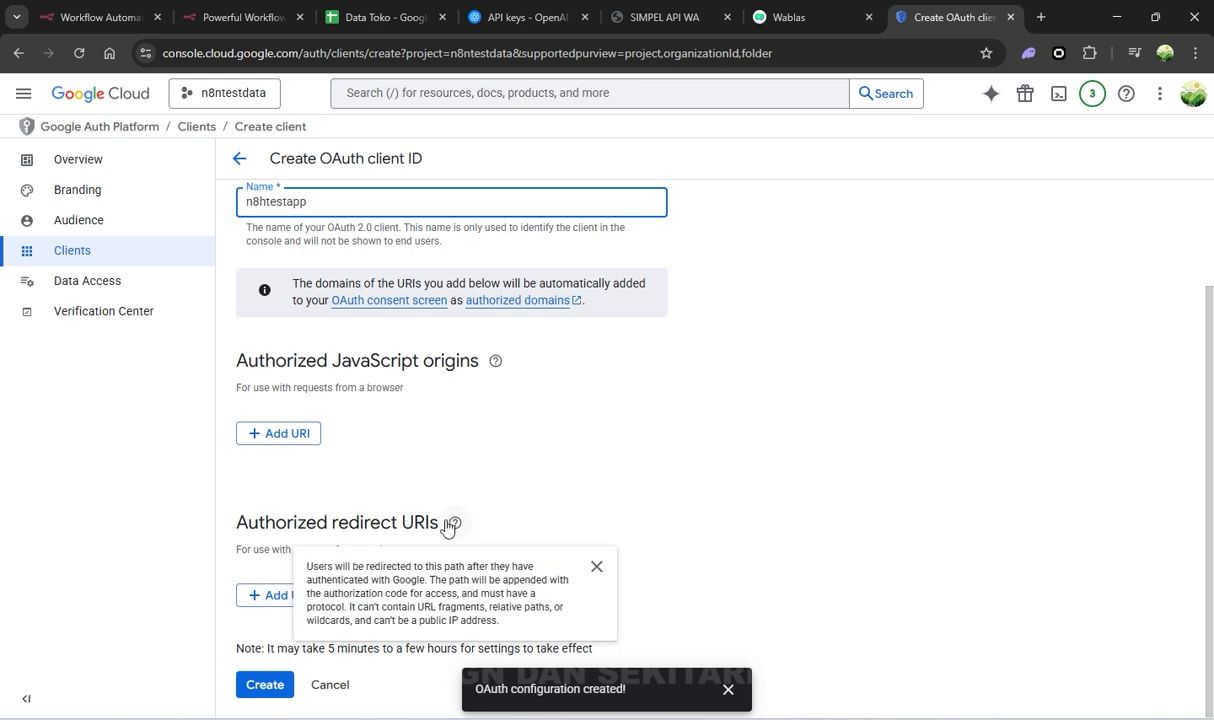
Add n8n's OAuth redirect URL as an authorized redirect URI and create the client
click(279, 596)
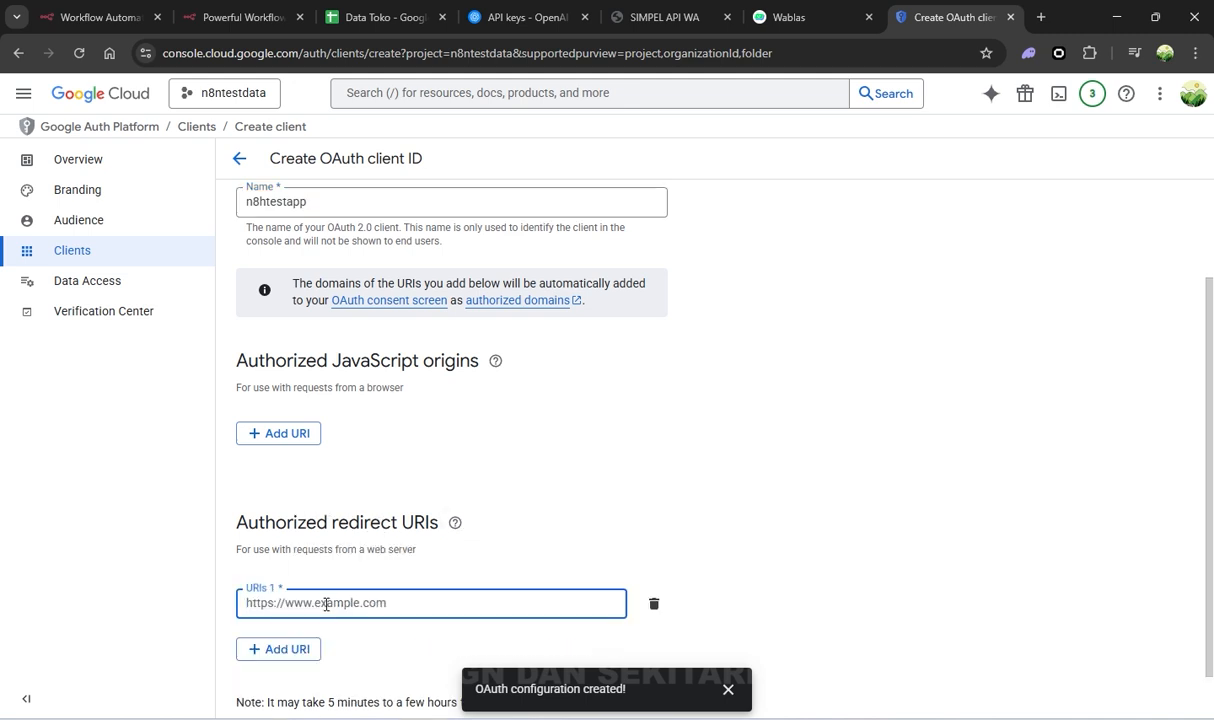
scroll(330, 450, down, 1)
click(86, 18)
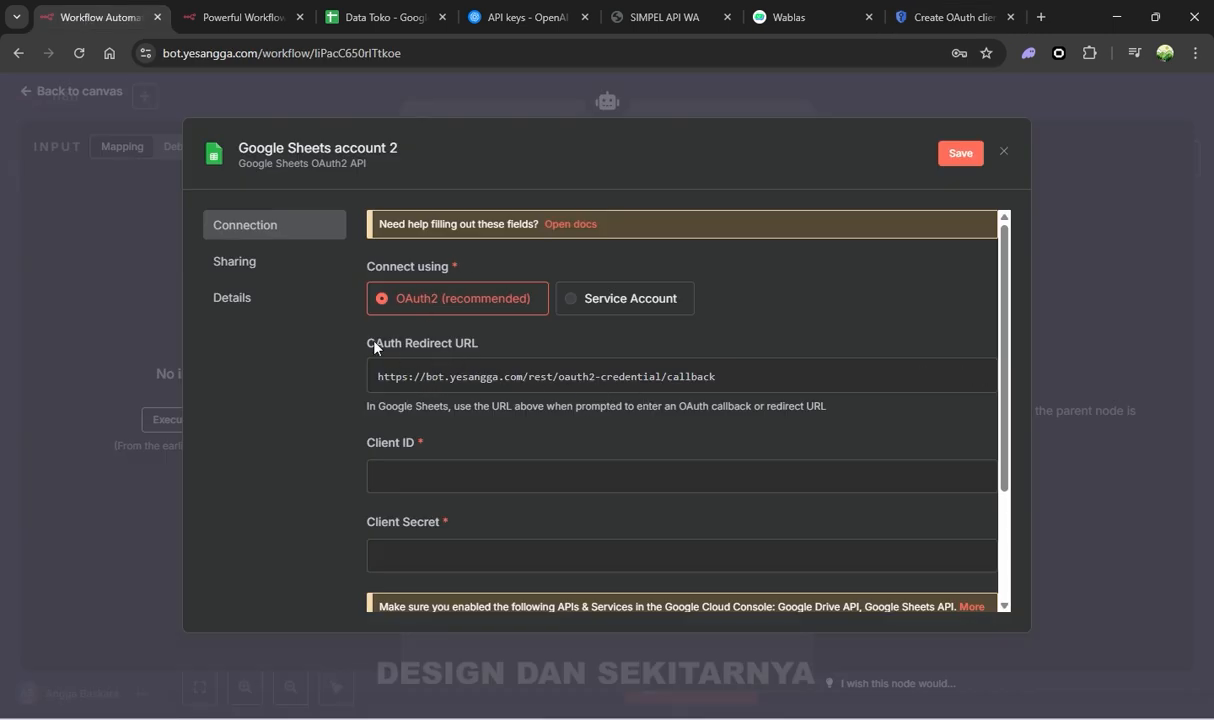
click(950, 380)
click(918, 17)
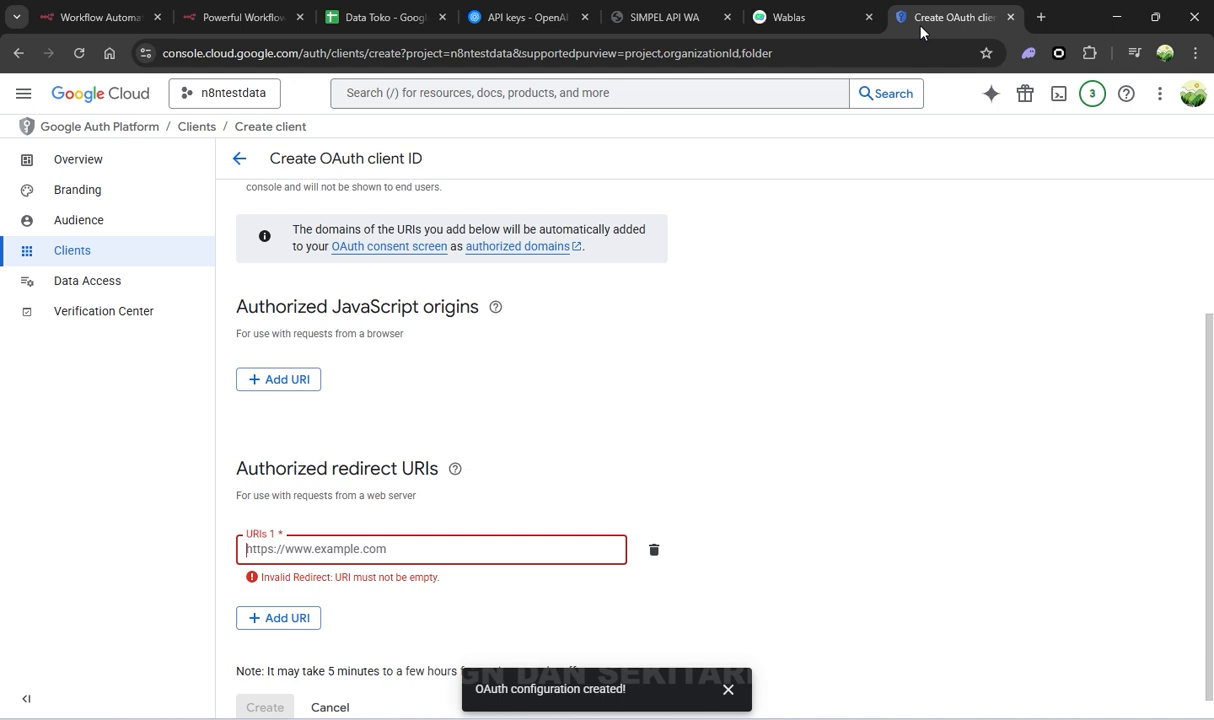
click(459, 550)
key(ctrl+v)
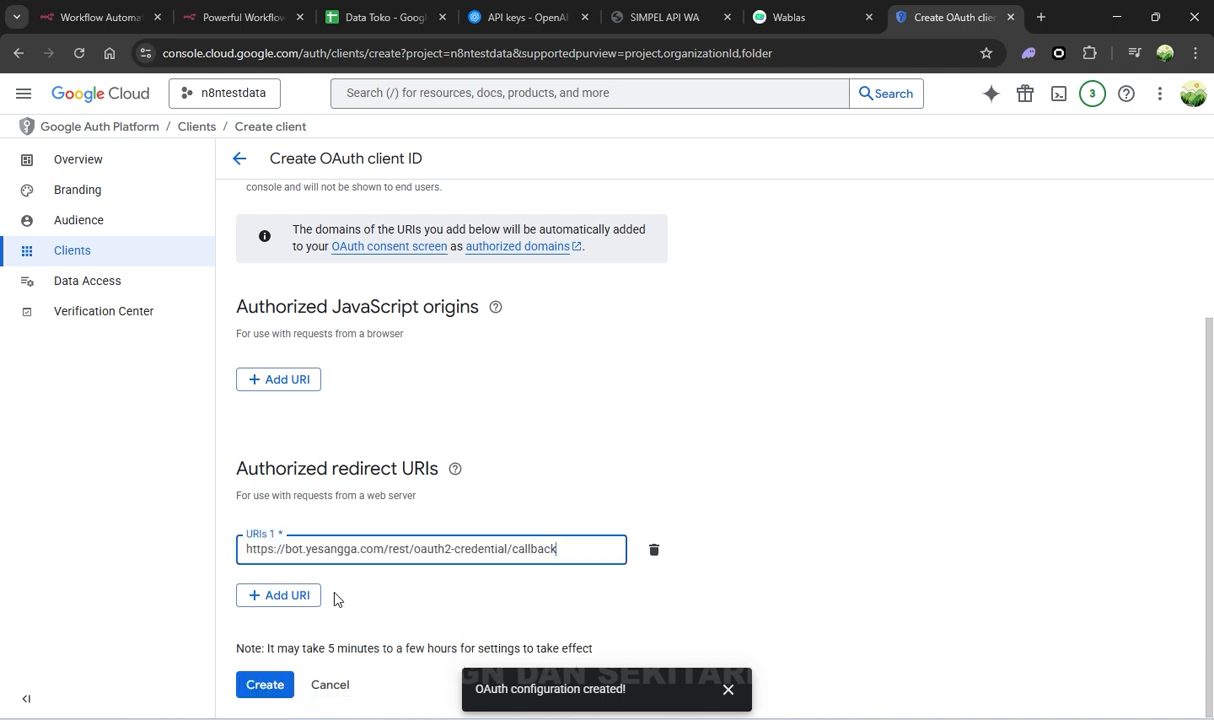
click(377, 579)
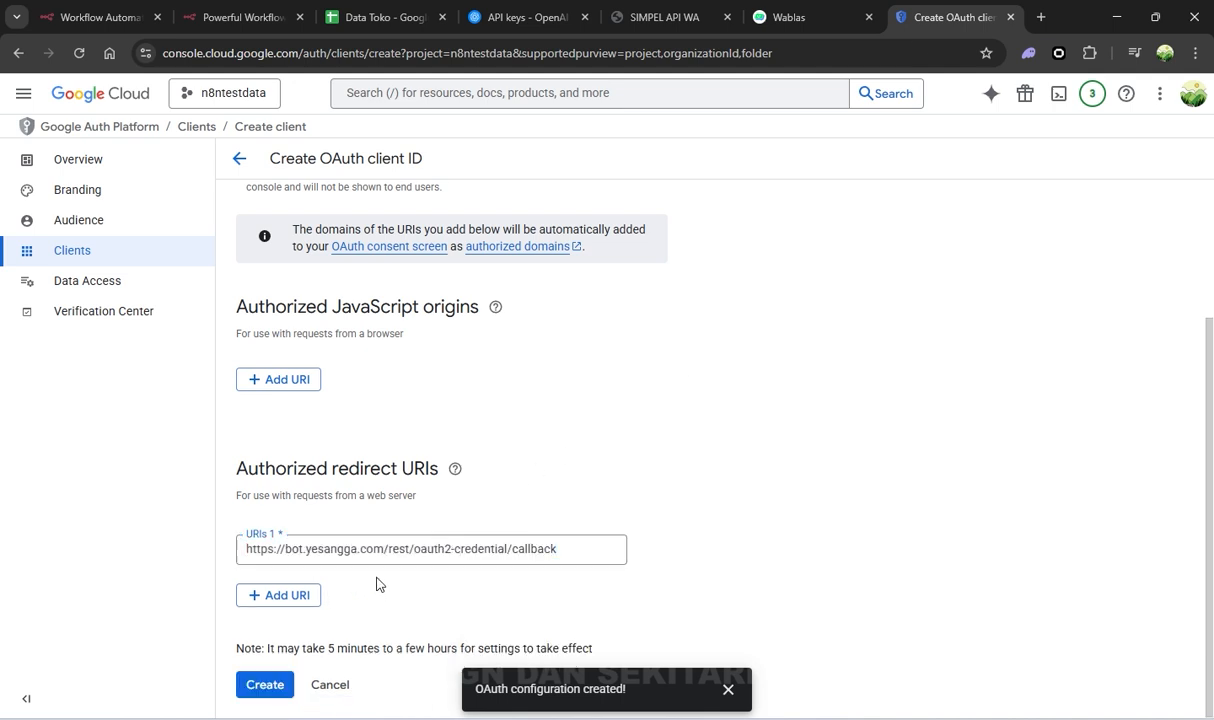
click(264, 686)
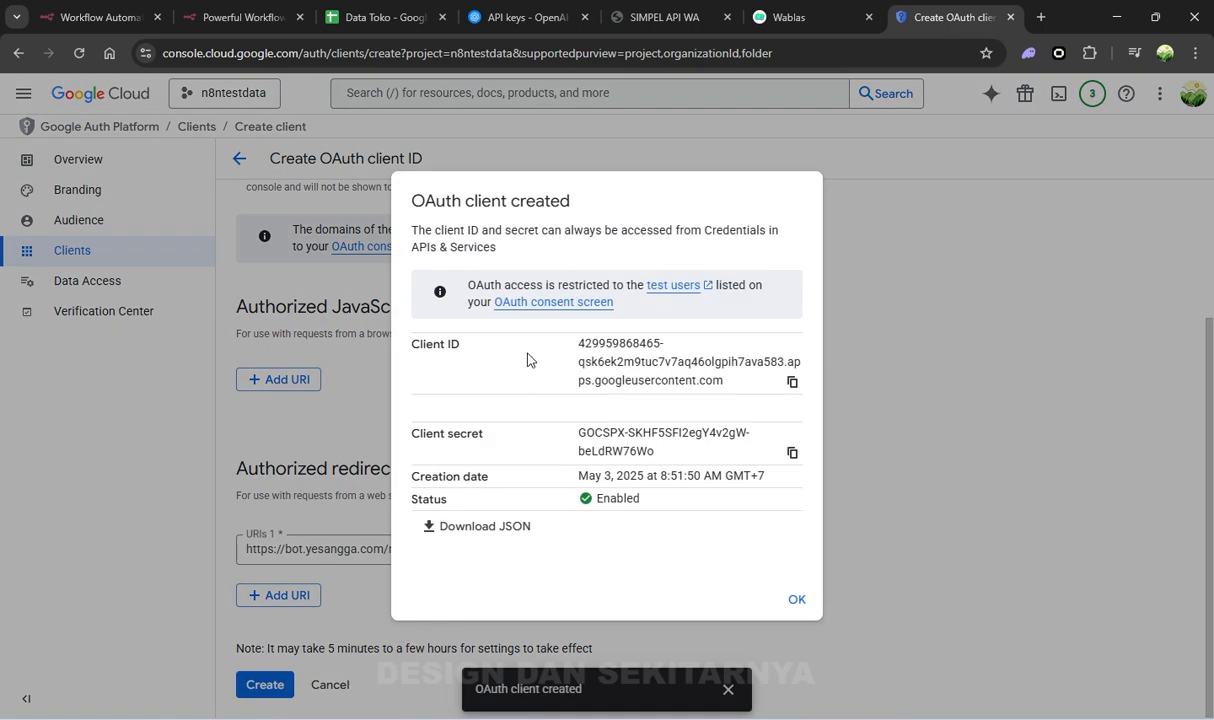
Copy the new OAuth client ID into n8n's Client ID field
click(792, 382)
click(89, 16)
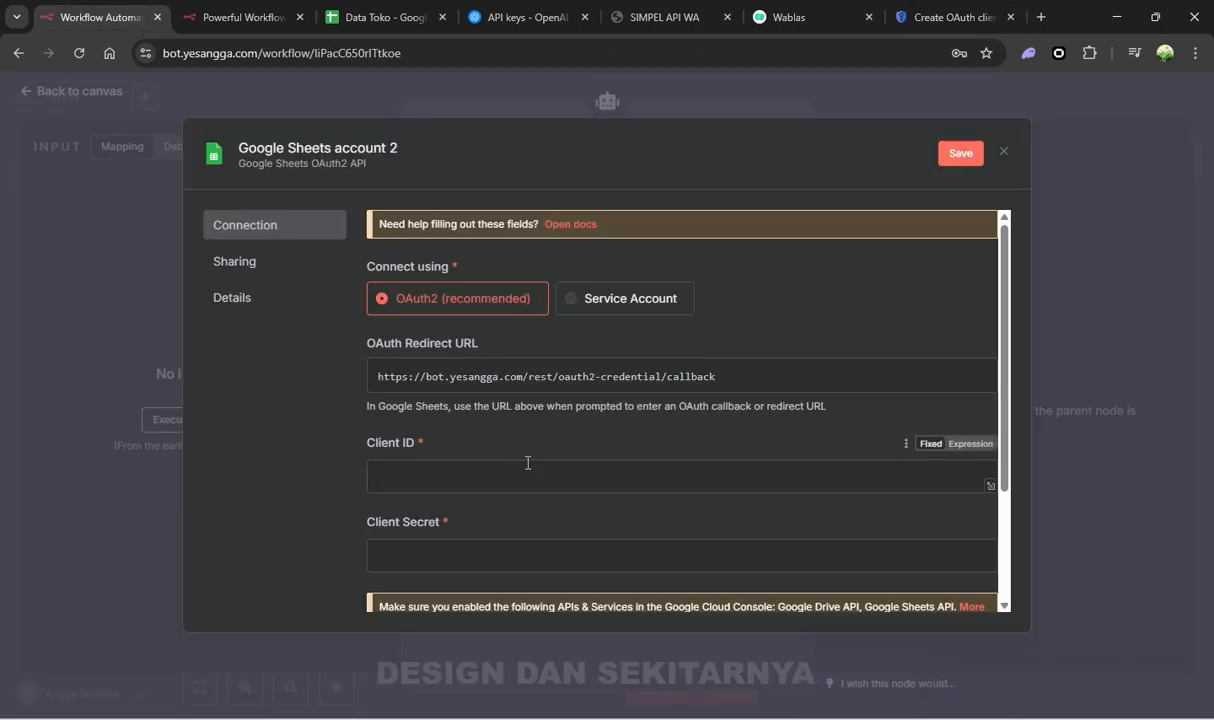
key(ctrl+v)
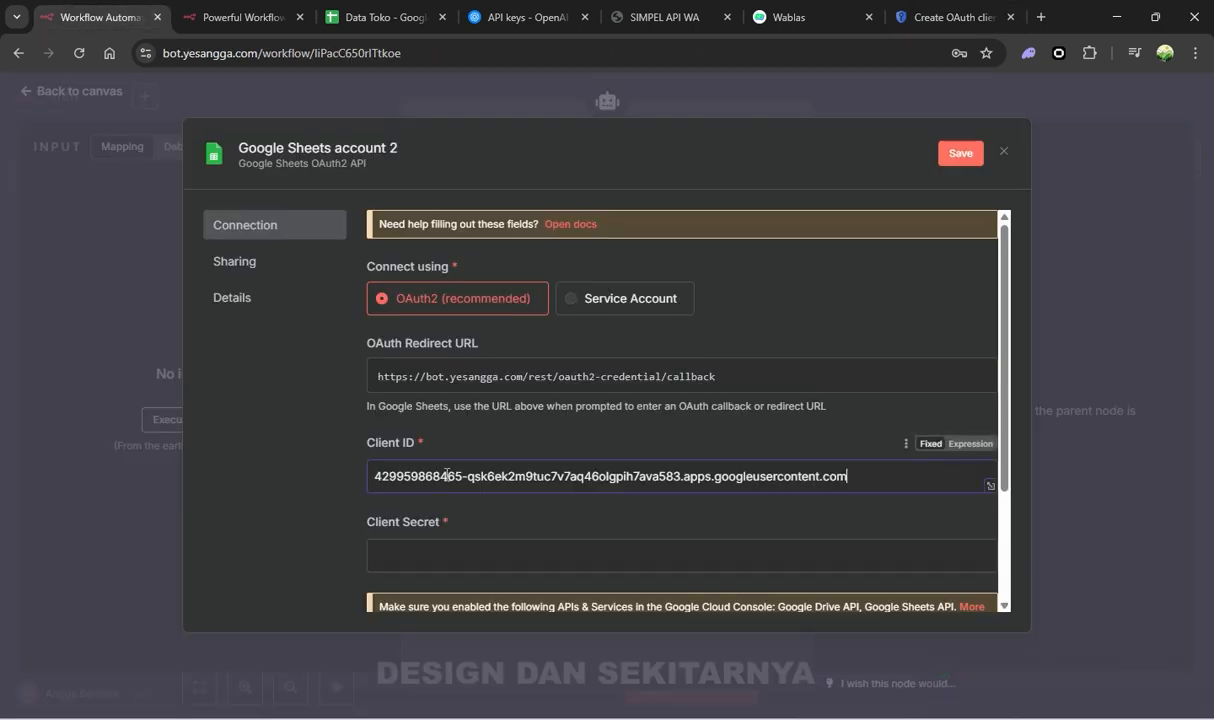
Paste the client secret into the Client Secret field and save the credential
click(945, 17)
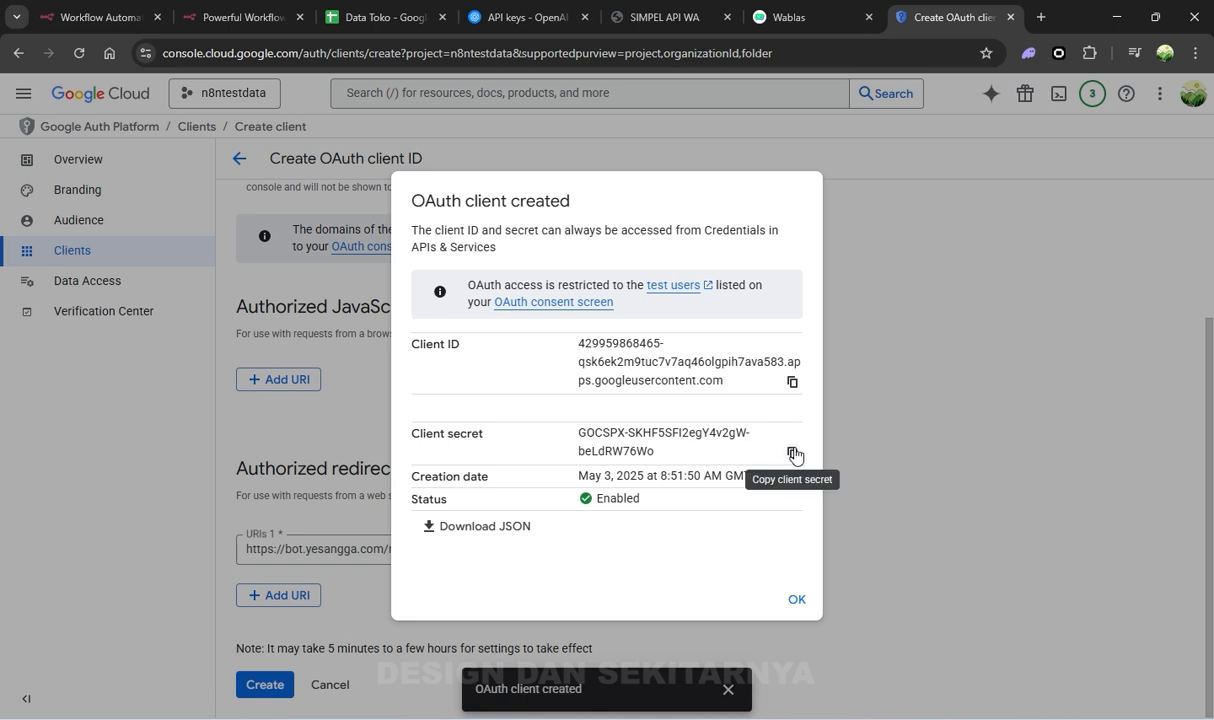
click(90, 17)
click(500, 556)
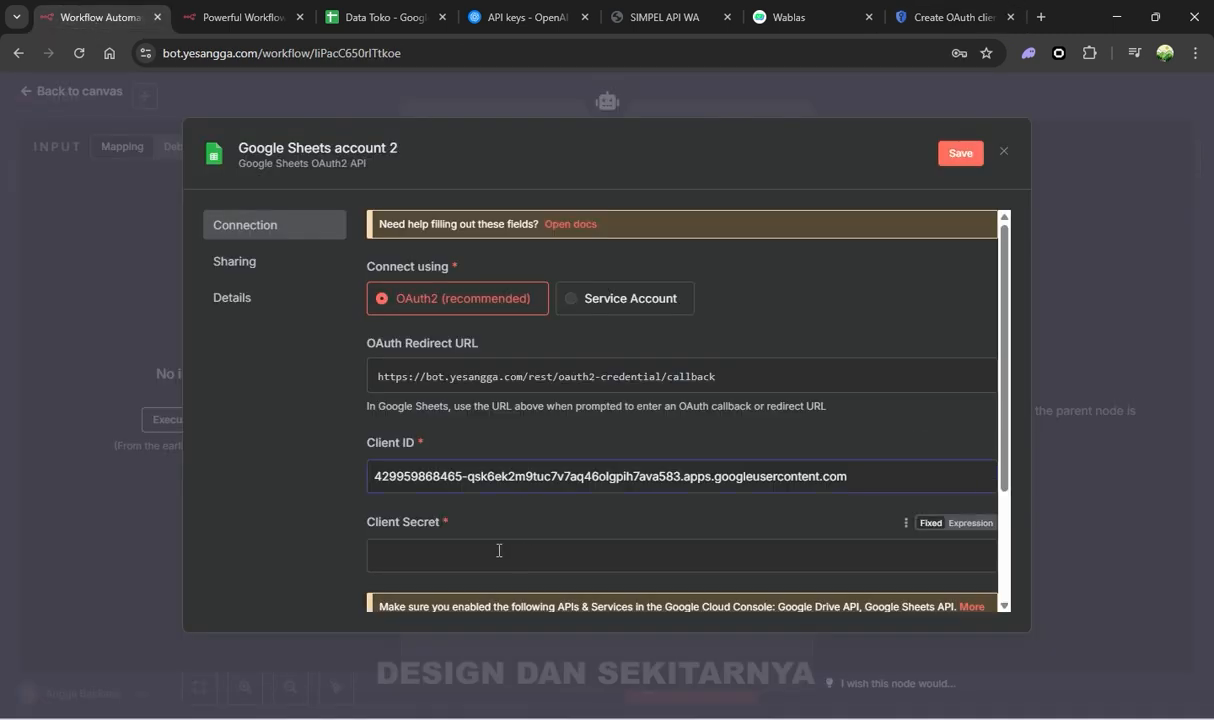
key(ctrl+v)
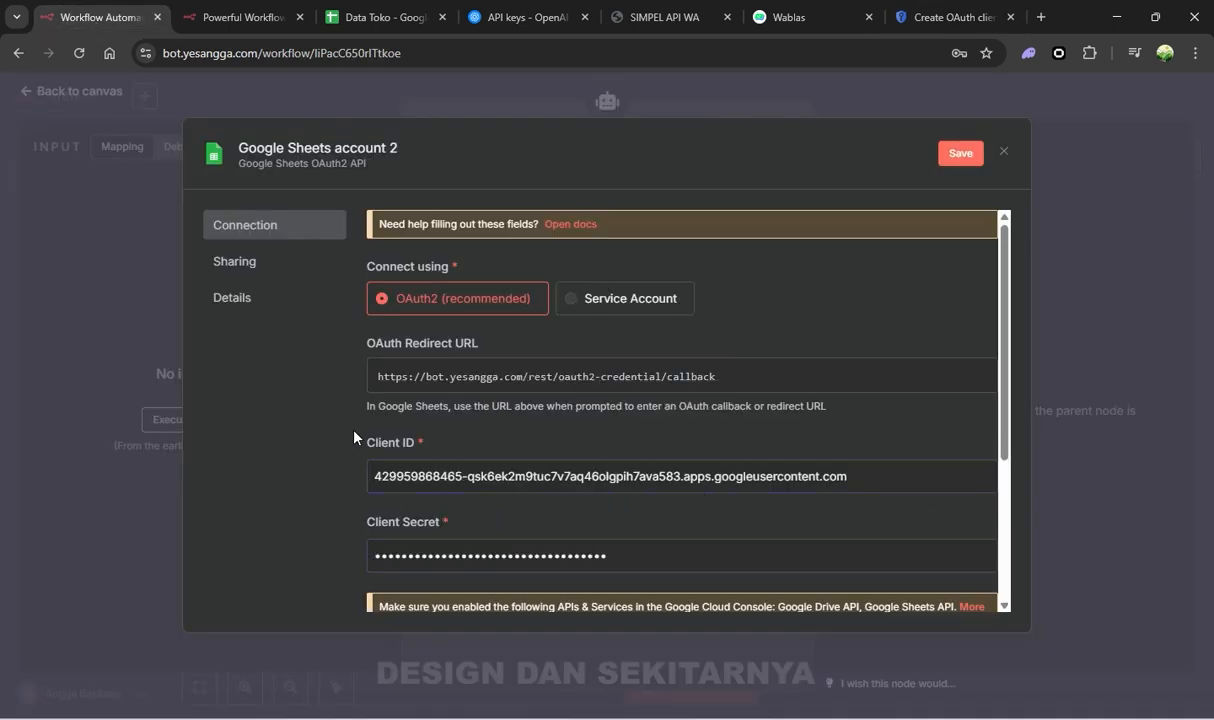
scroll(352, 434, down, 3)
click(958, 155)
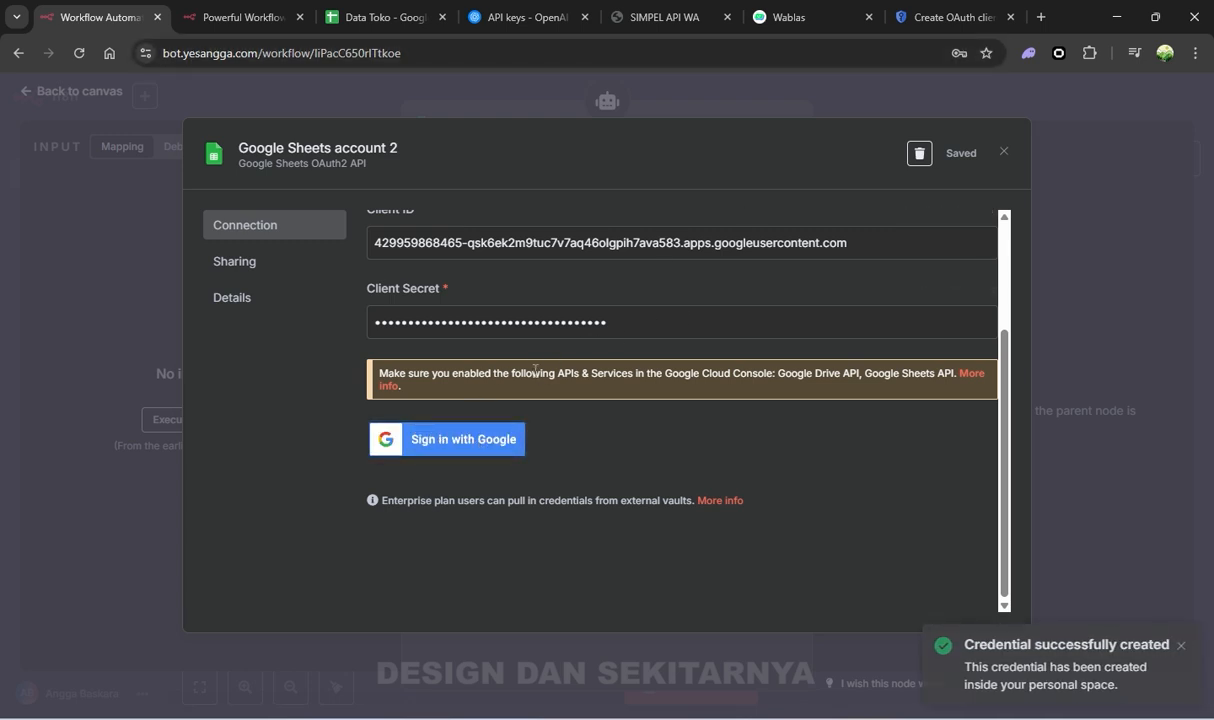
scroll(506, 350, up, 3)
scroll(534, 352, down, 3)
scroll(542, 347, up, 3)
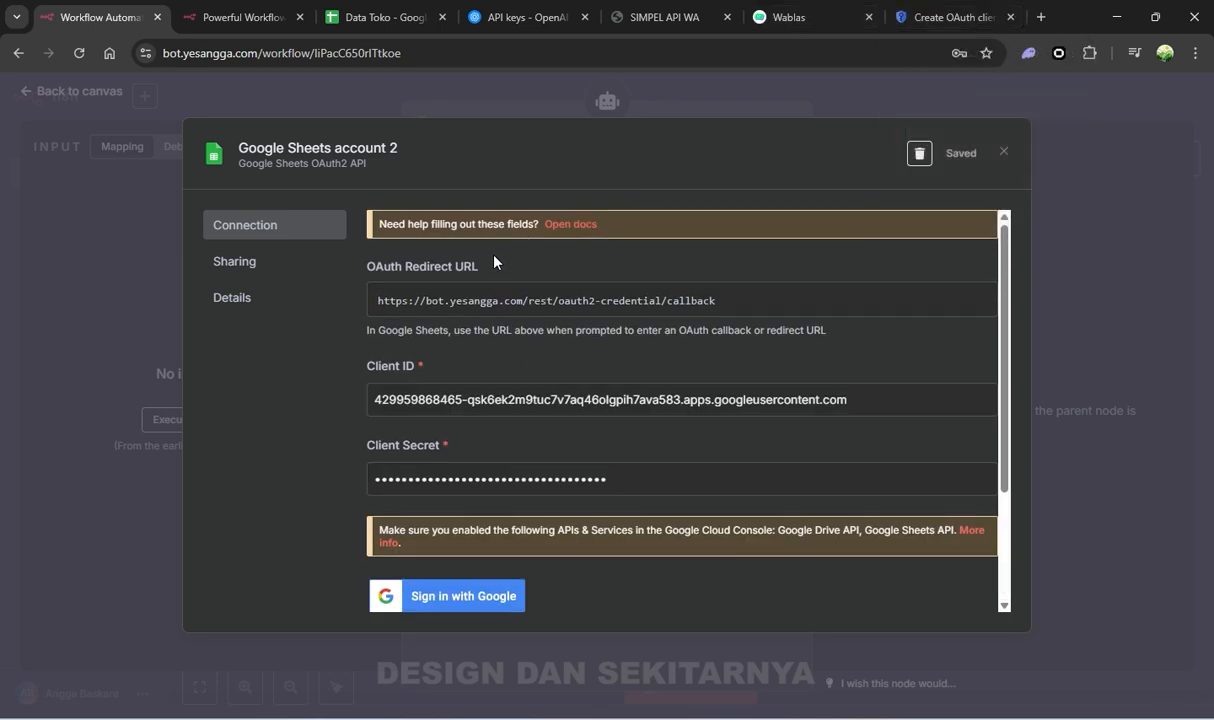
Close the client-created notice, look over Data Access and Clients, then open Audience
click(946, 27)
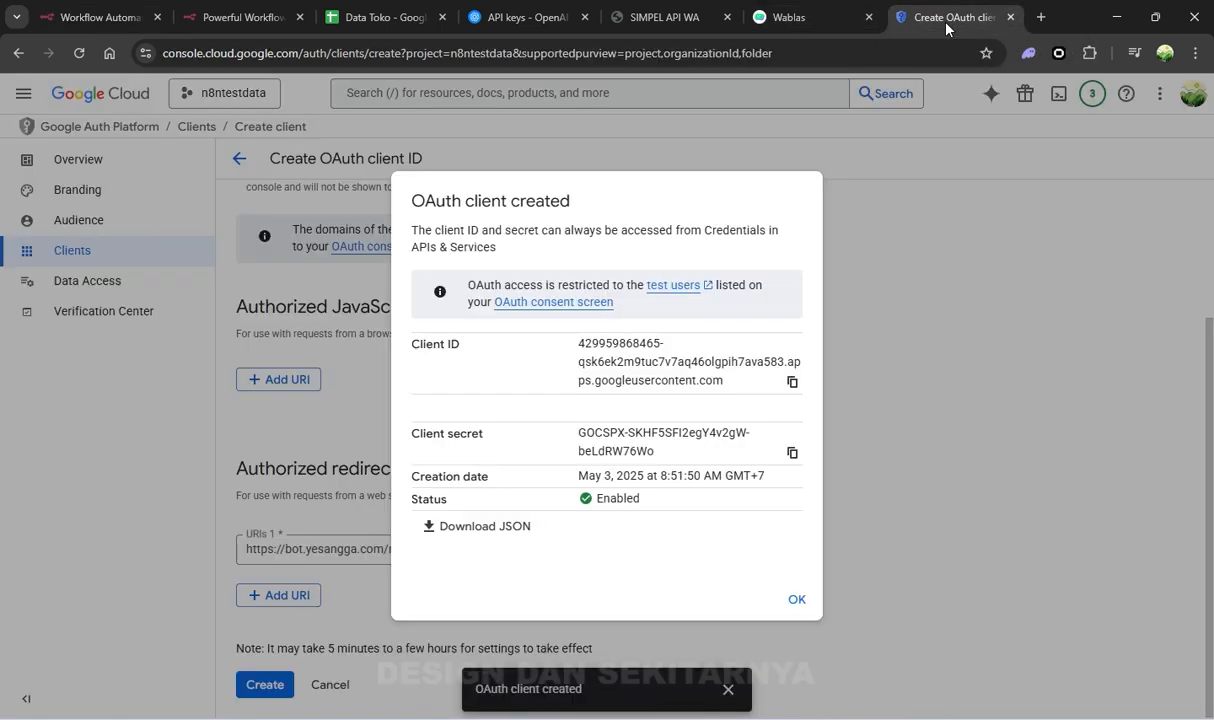
click(797, 599)
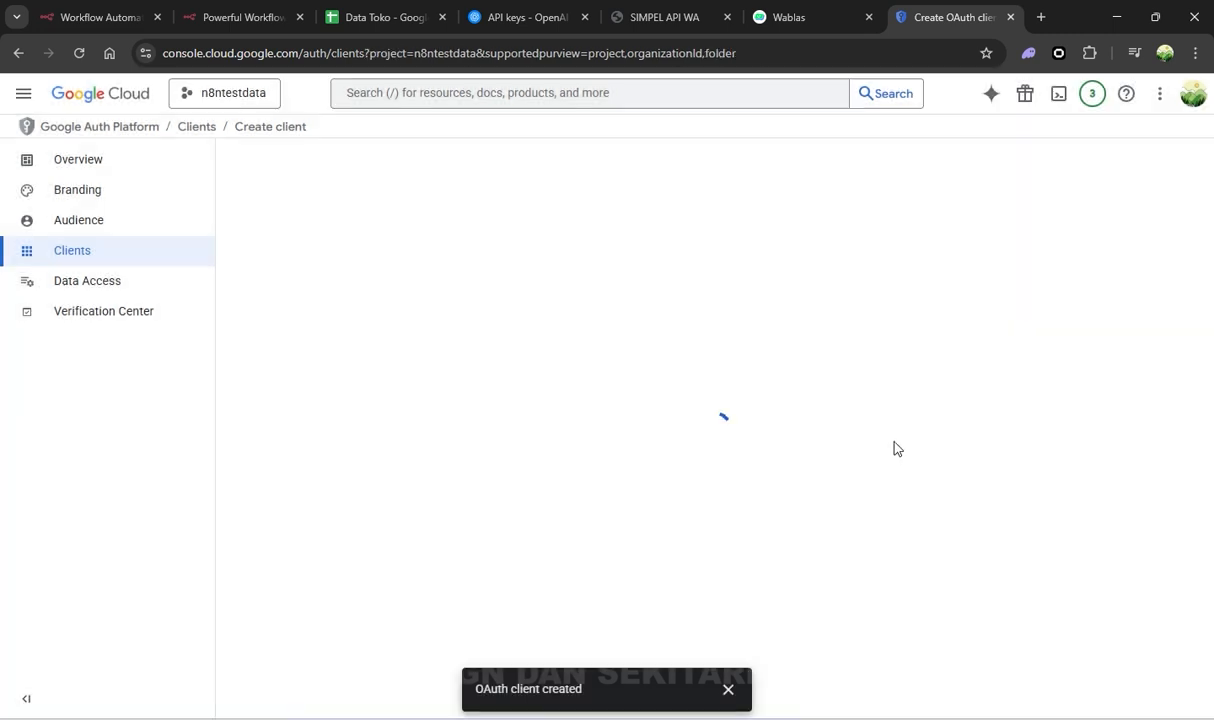
click(110, 290)
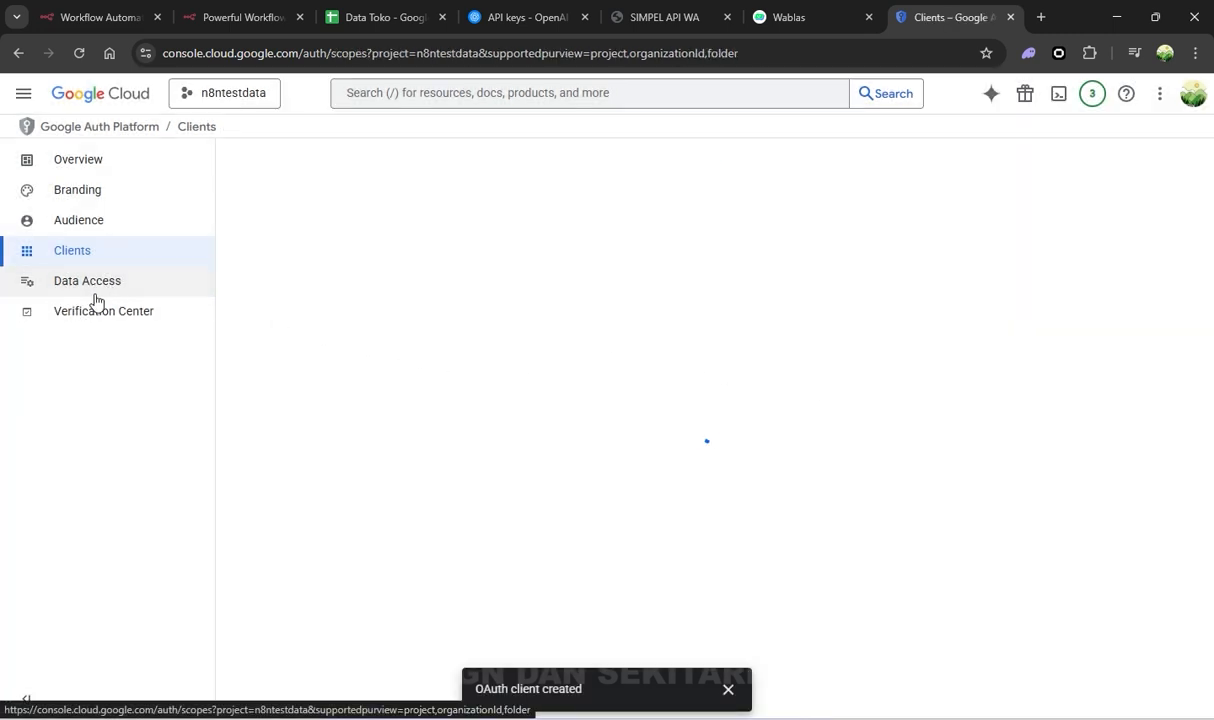
scroll(460, 354, down, 2)
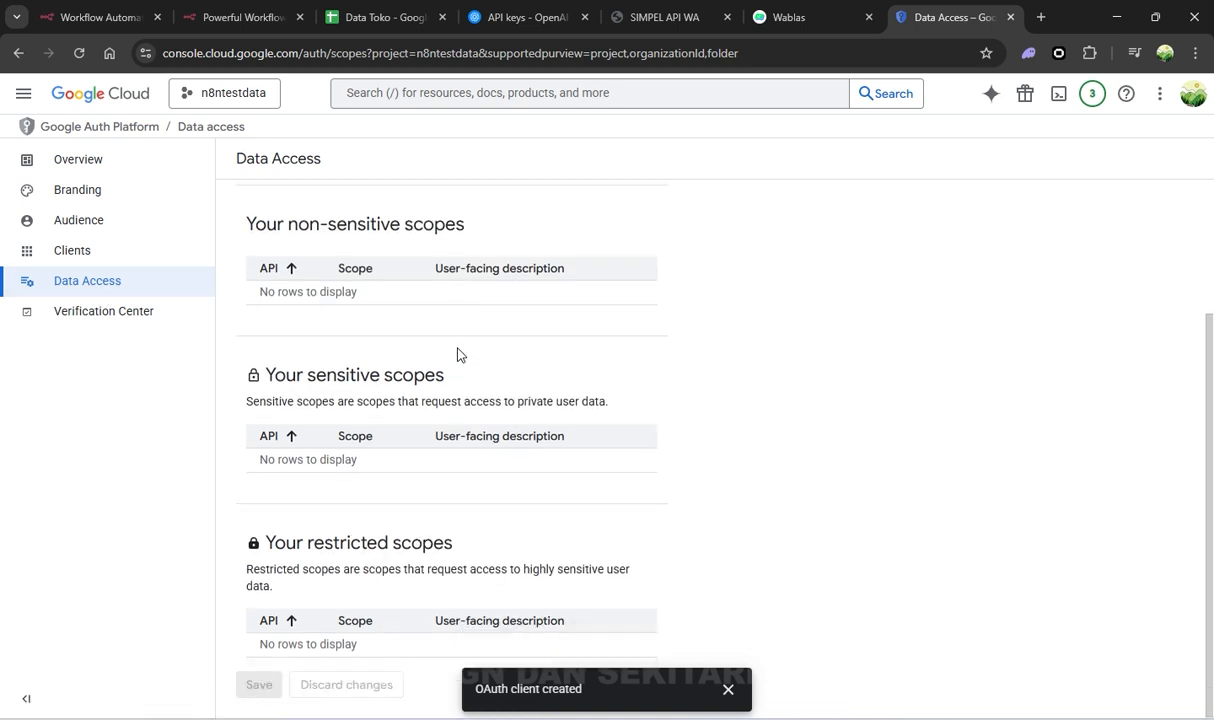
scroll(384, 338, up, 2)
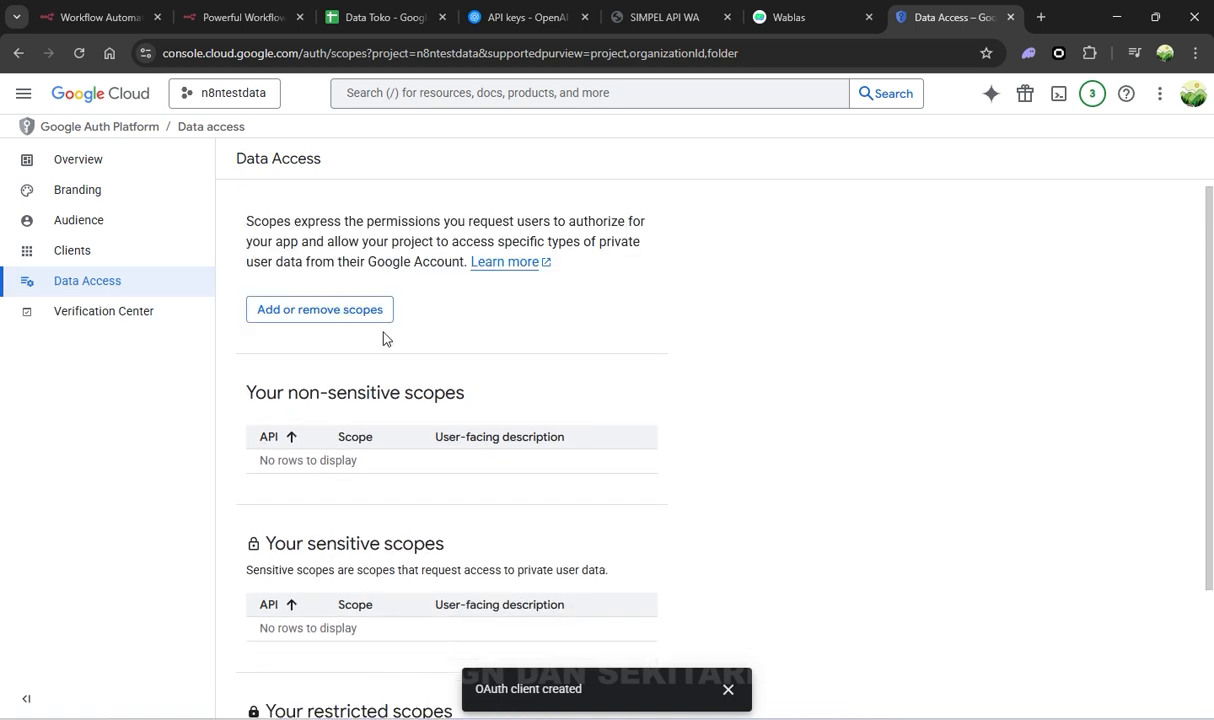
scroll(389, 338, down, 2)
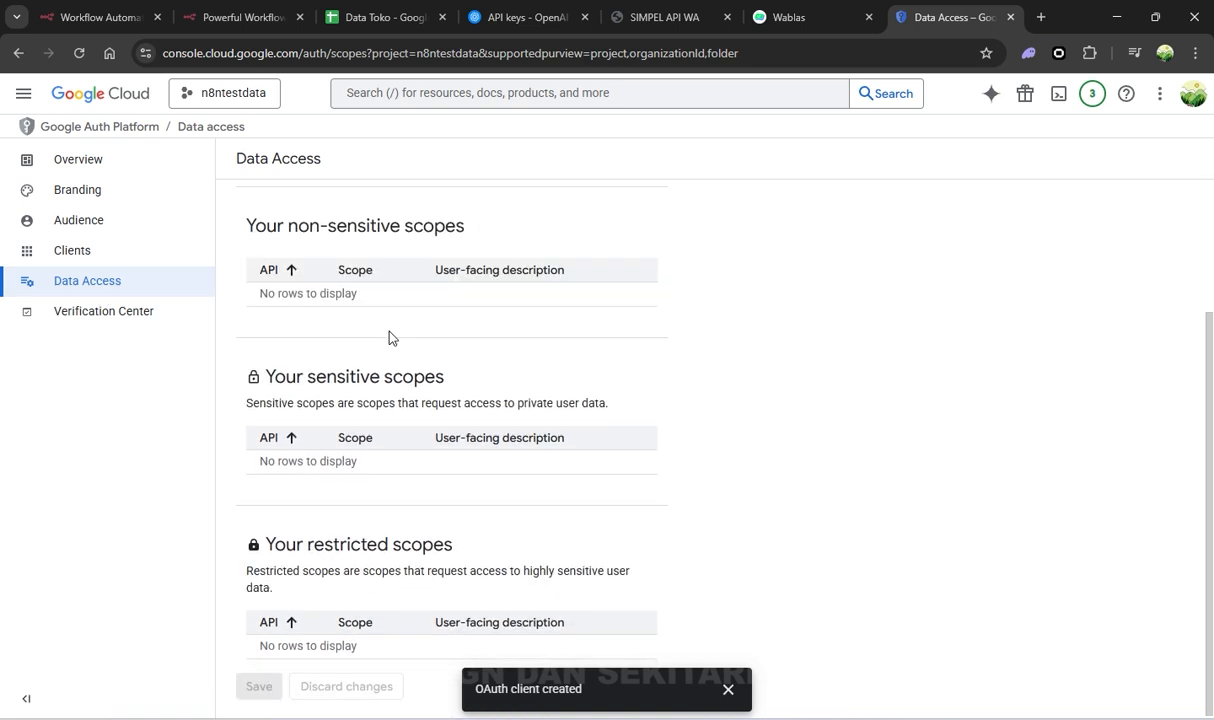
scroll(390, 338, up, 2)
click(168, 254)
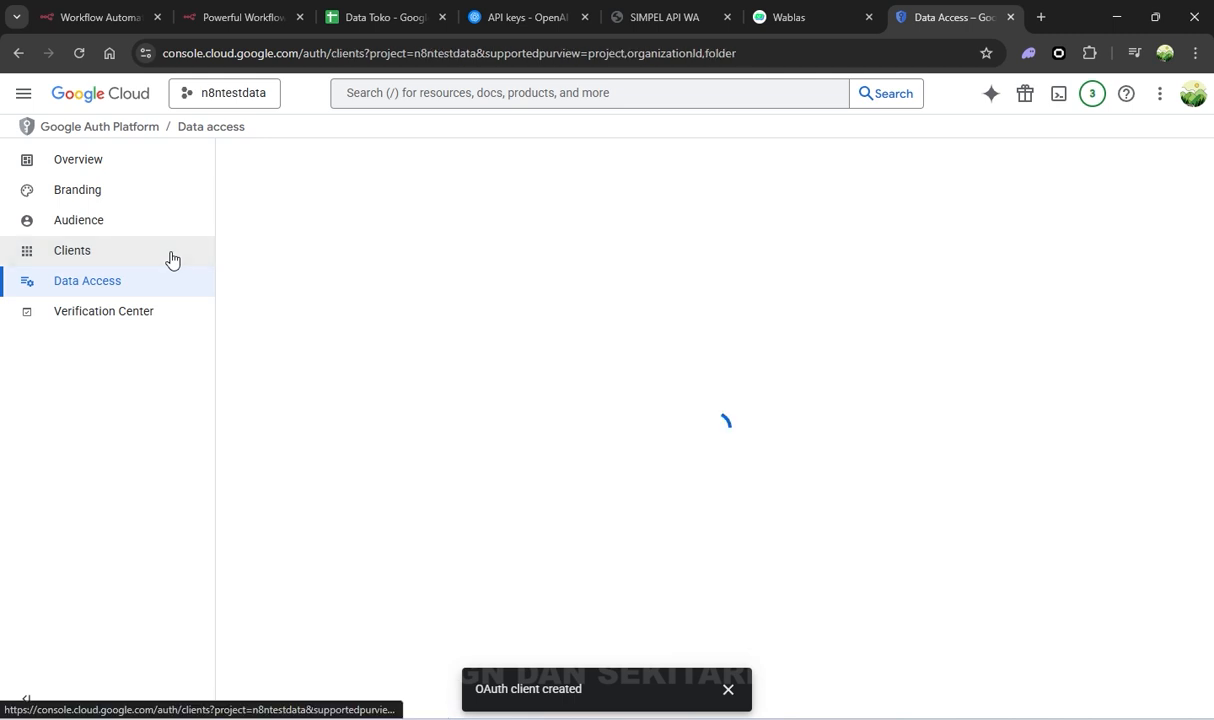
click(166, 229)
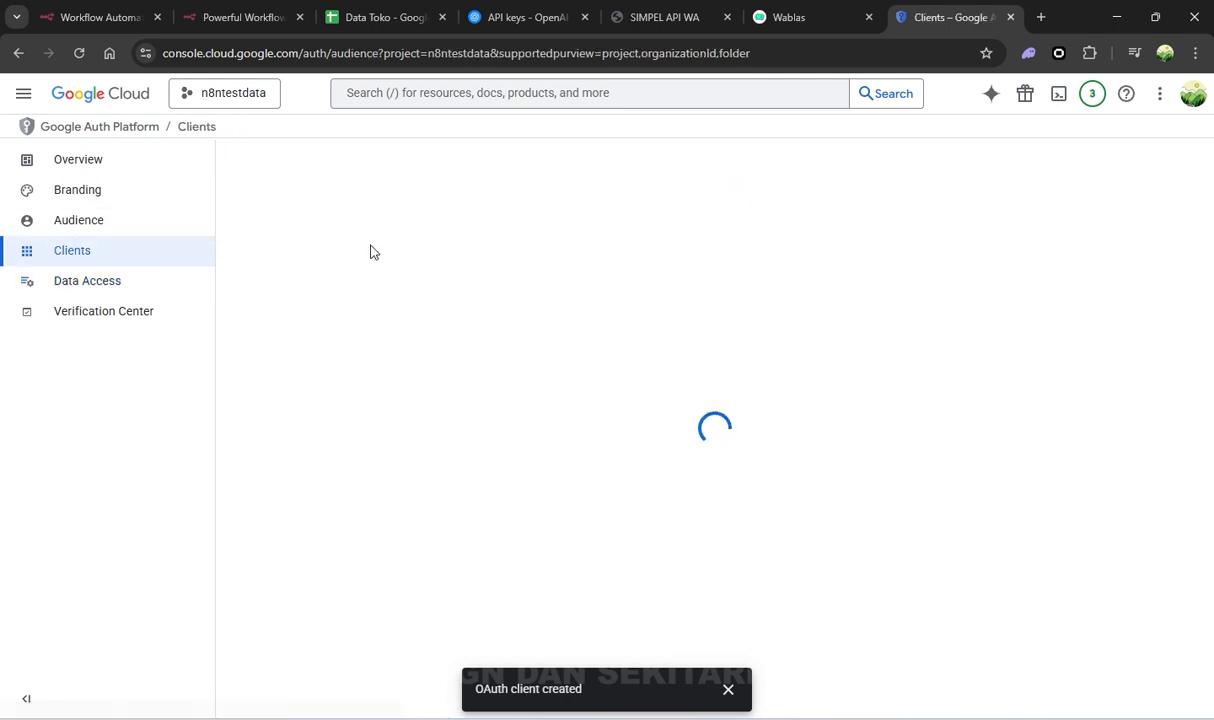
Add the account's e-mail as a test user, save it, and return to n8n's credential
scroll(501, 320, down, 2)
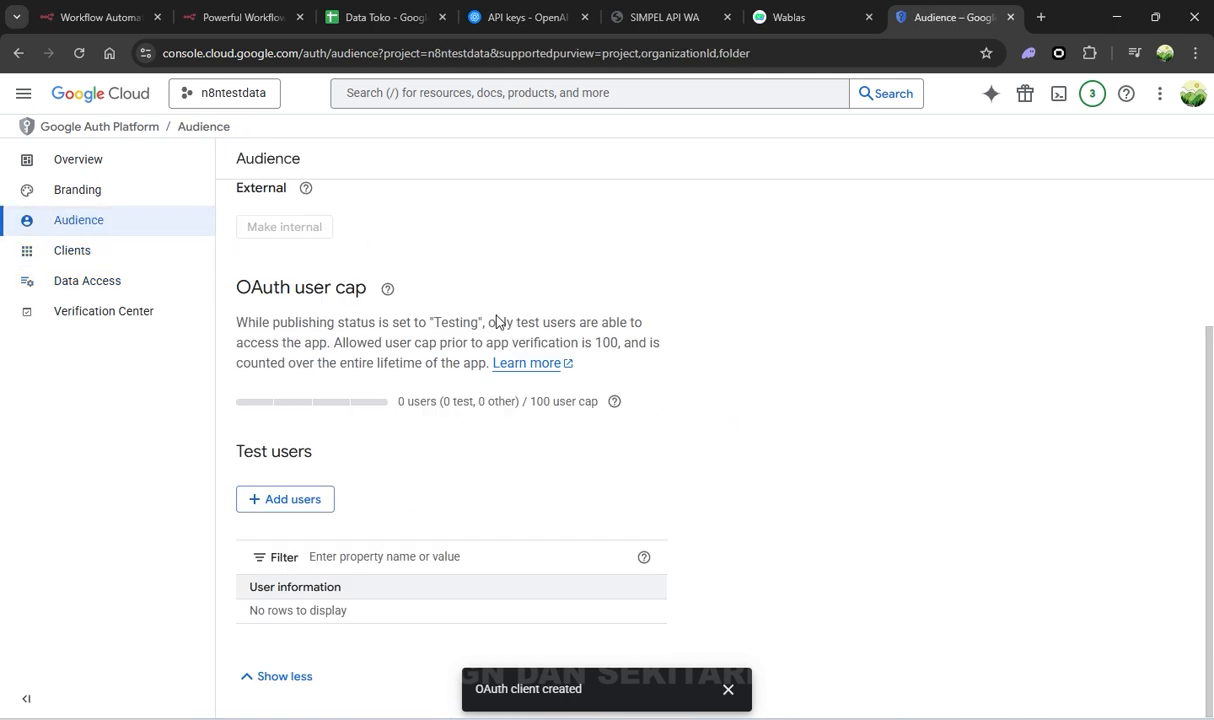
click(292, 500)
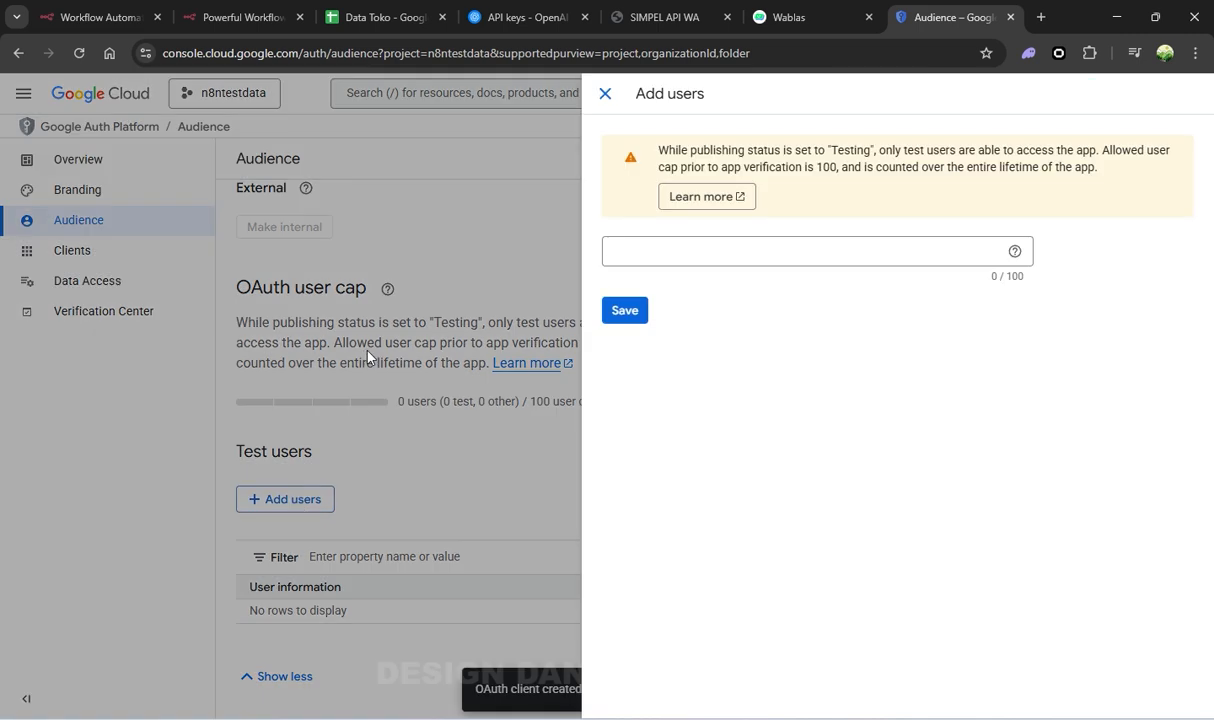
click(95, 17)
scroll(421, 487, down, 3)
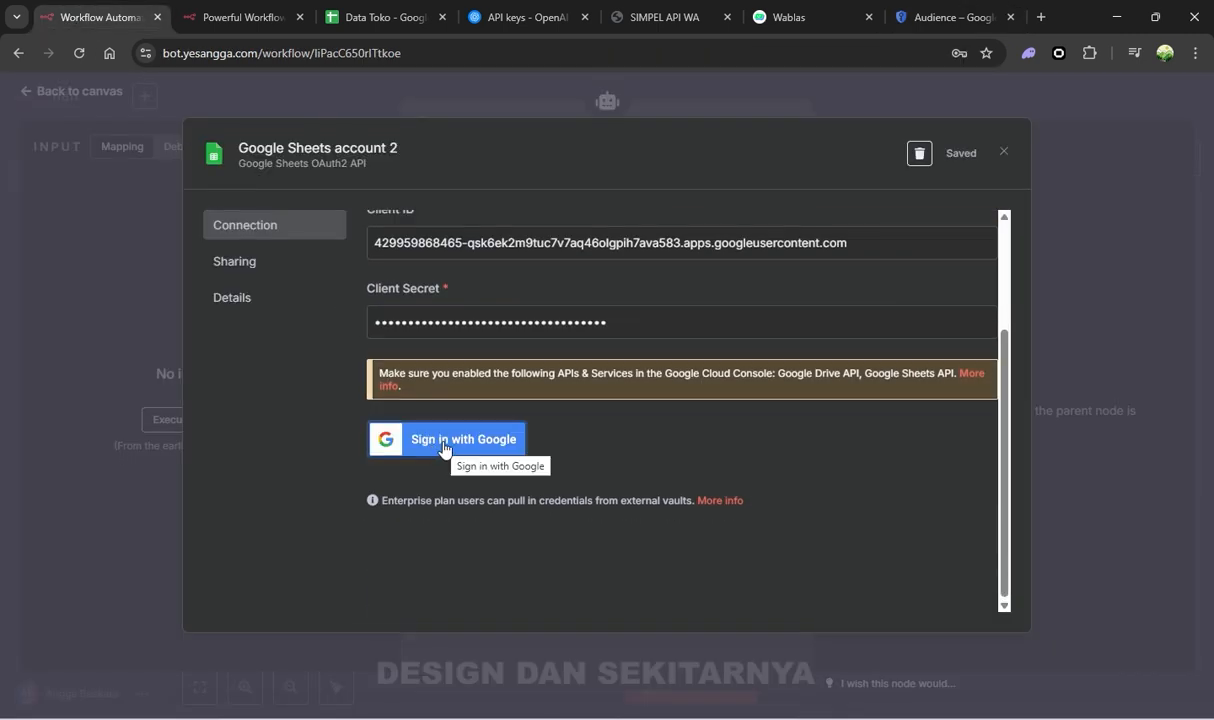
click(943, 17)
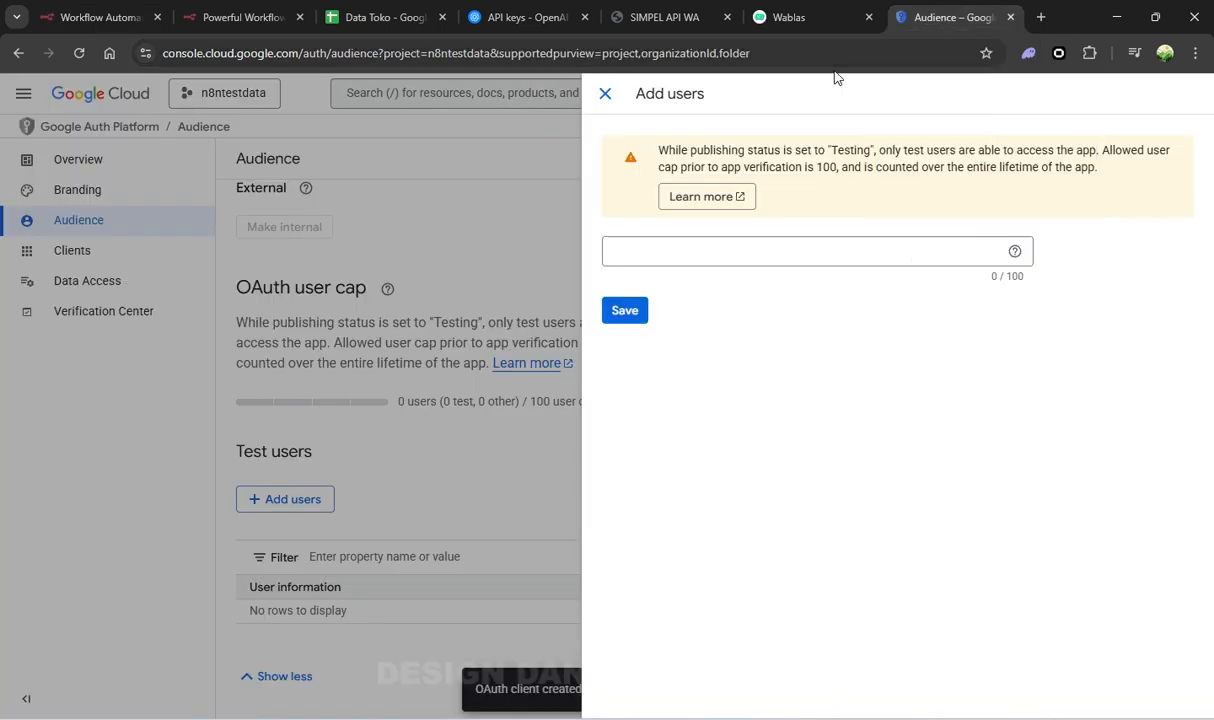
click(667, 247)
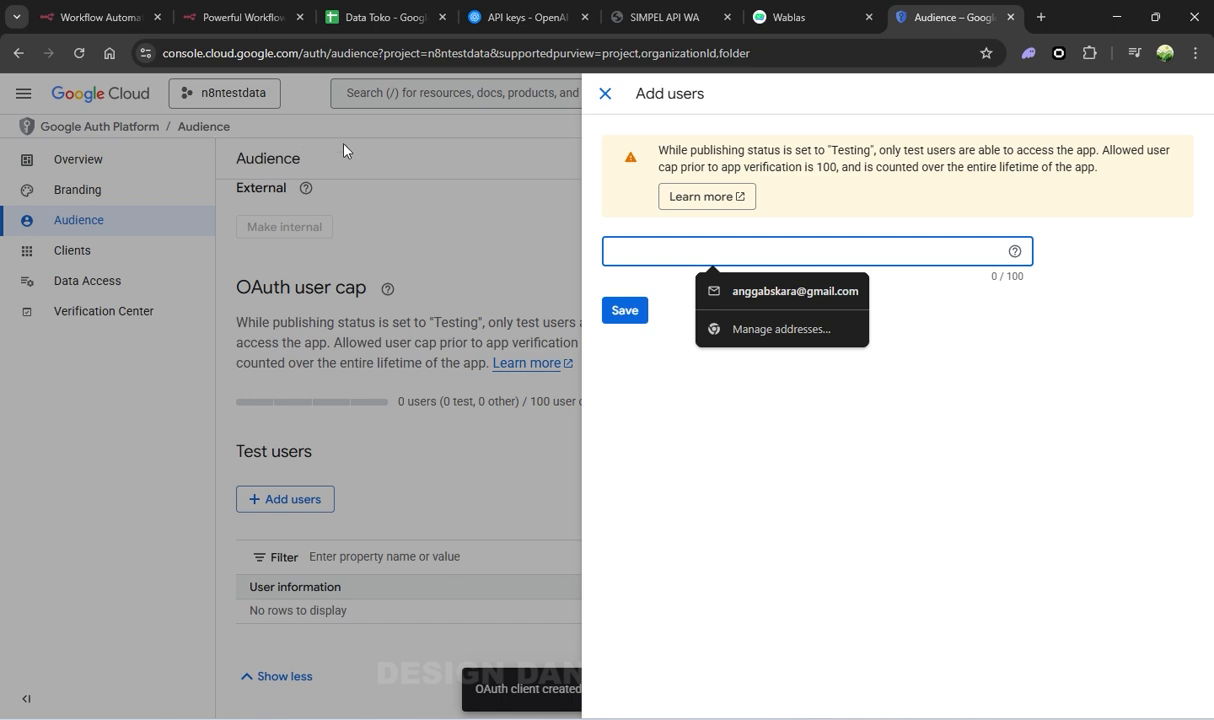
click(741, 297)
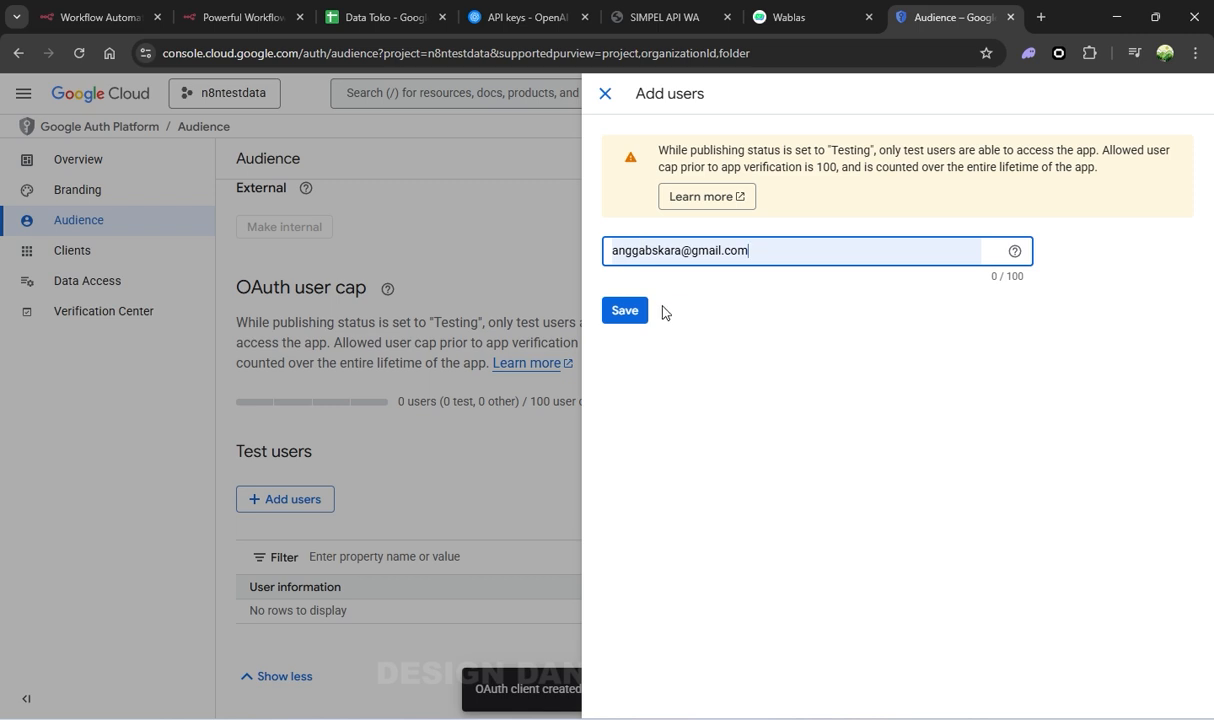
click(638, 313)
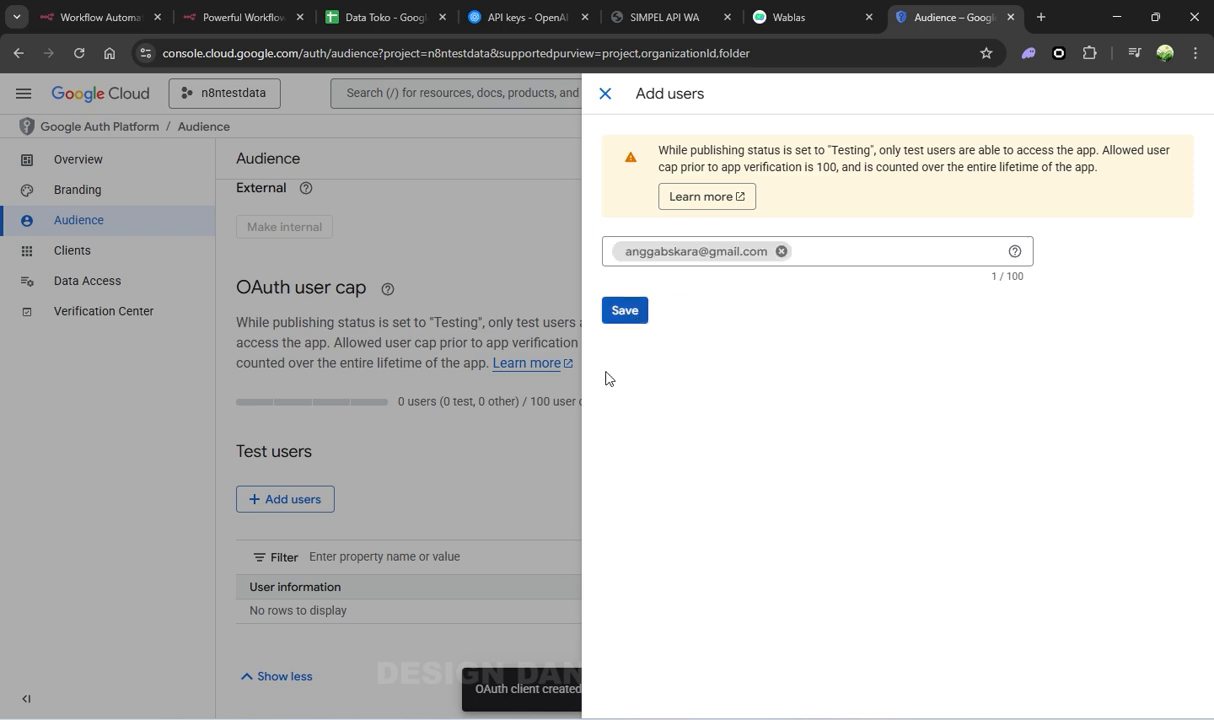
click(619, 318)
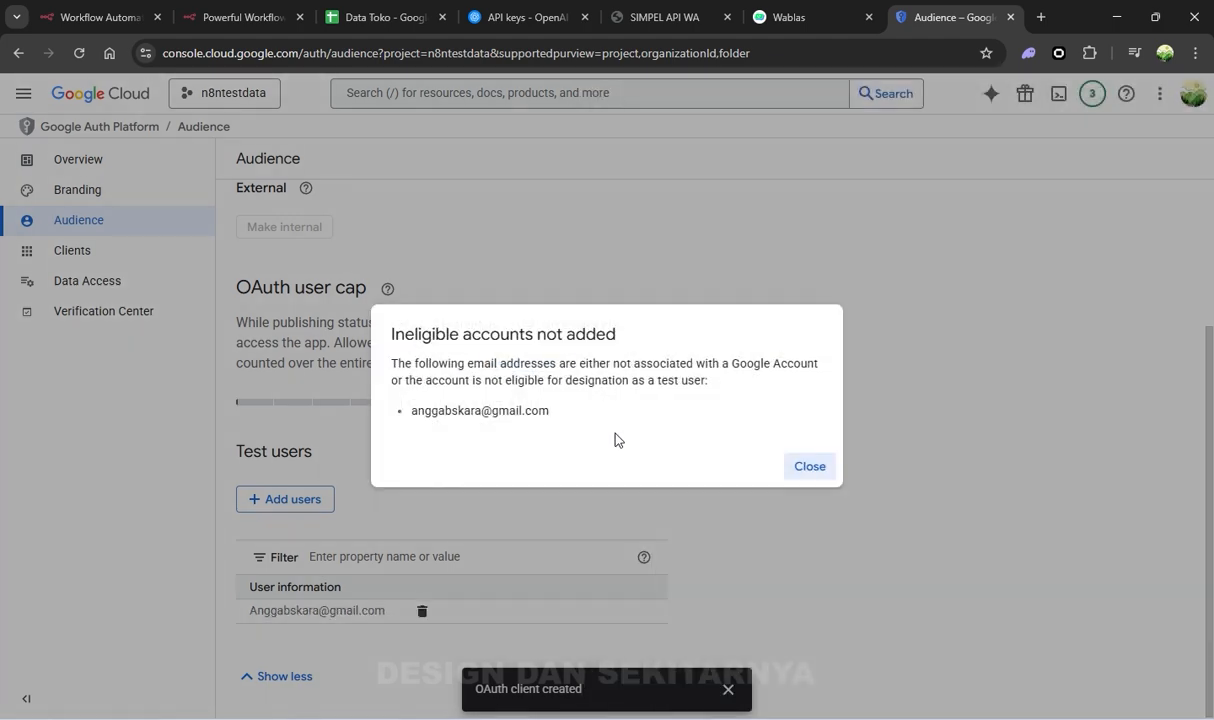
click(816, 470)
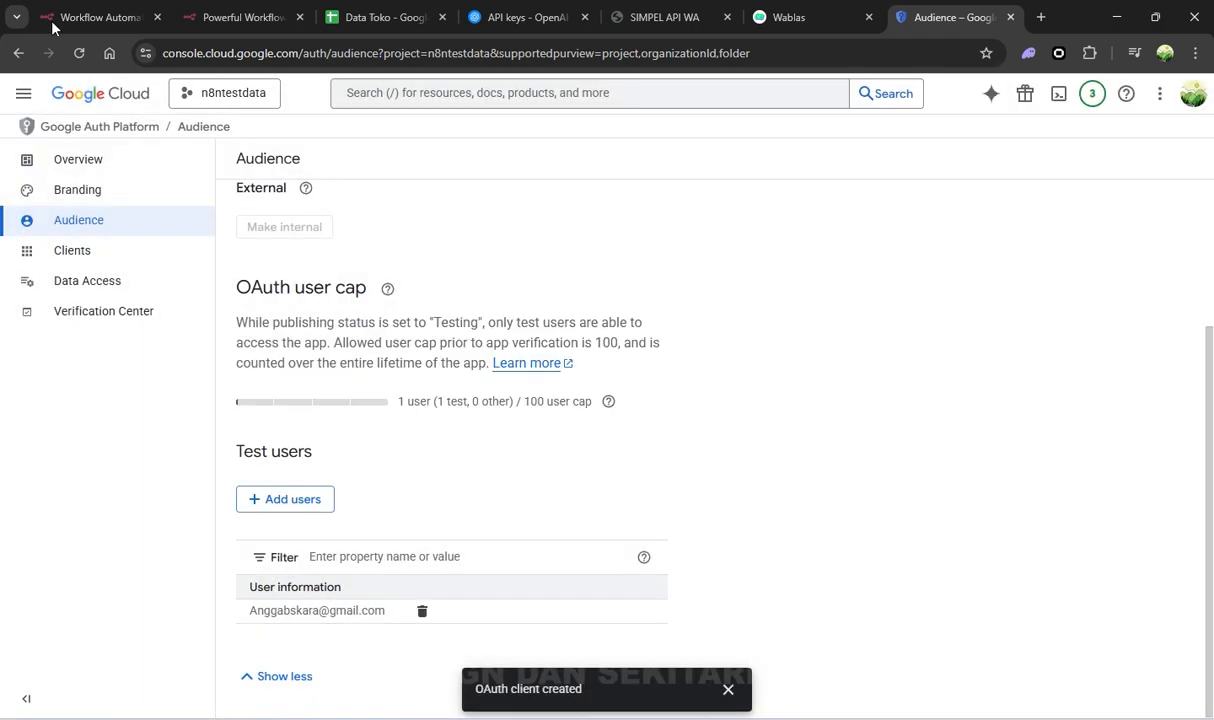
click(83, 10)
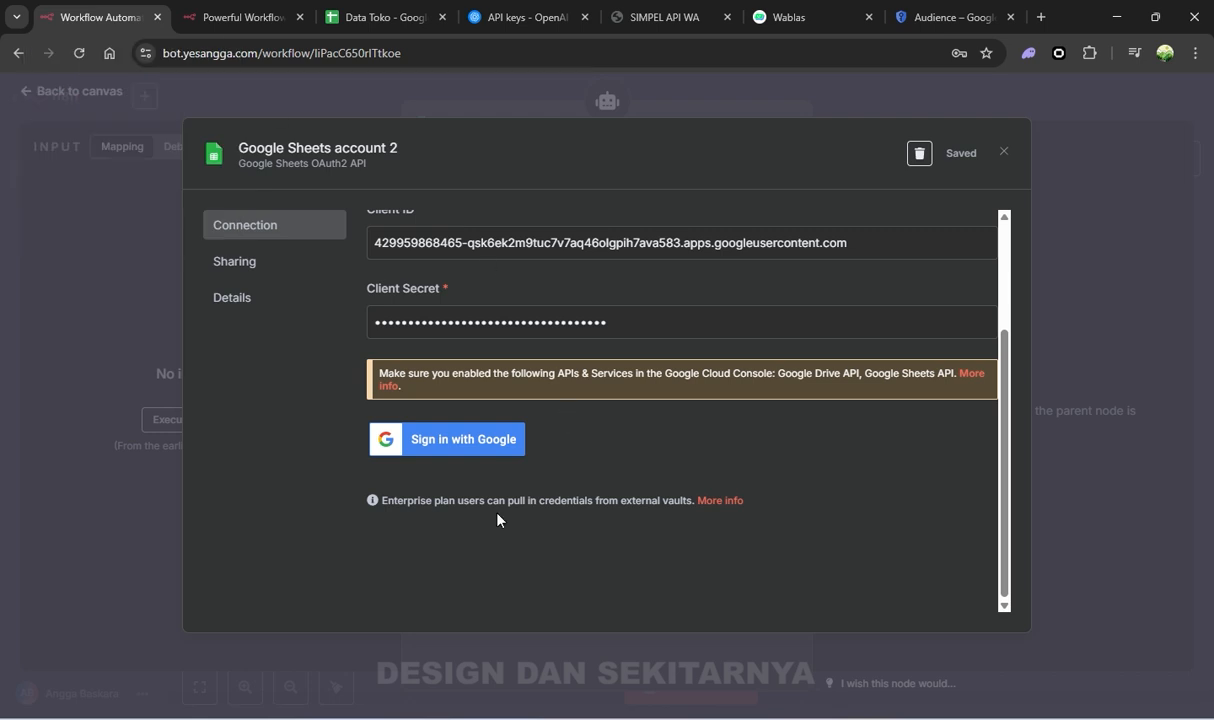
Sign in with the Google account, pass the unverified warning, and grant all Drive and Sheets permissions
click(457, 442)
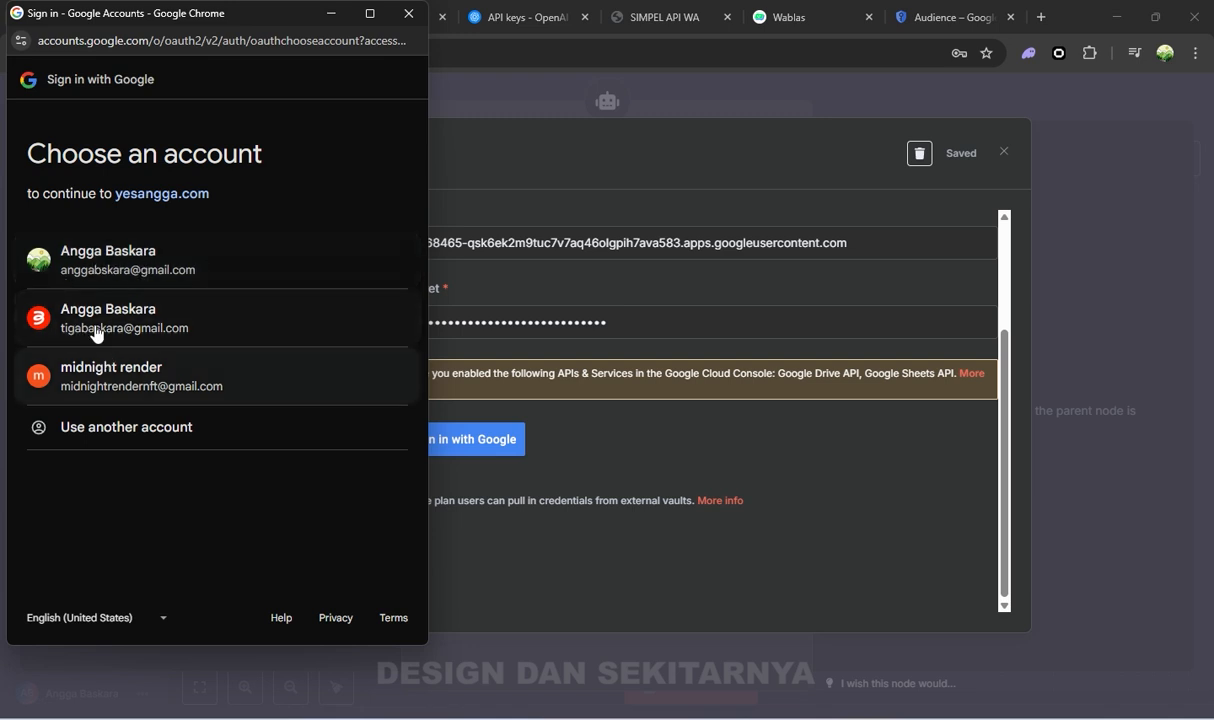
click(141, 250)
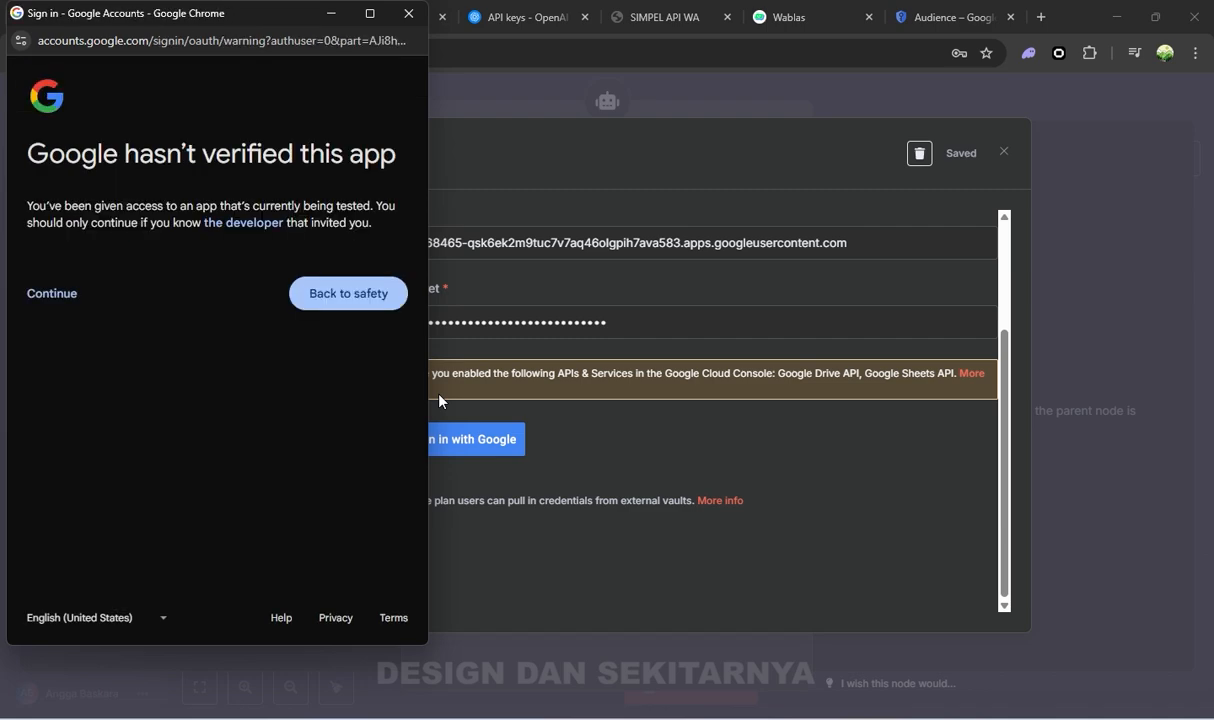
click(56, 300)
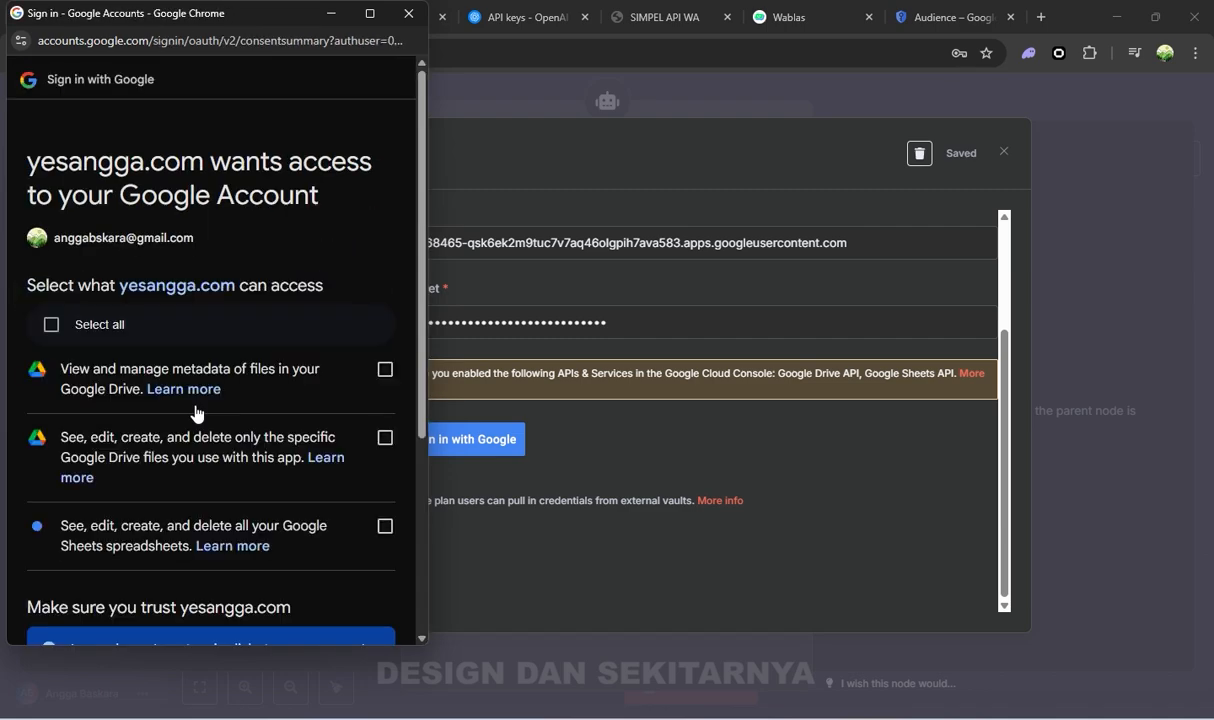
click(78, 330)
scroll(271, 365, down, 3)
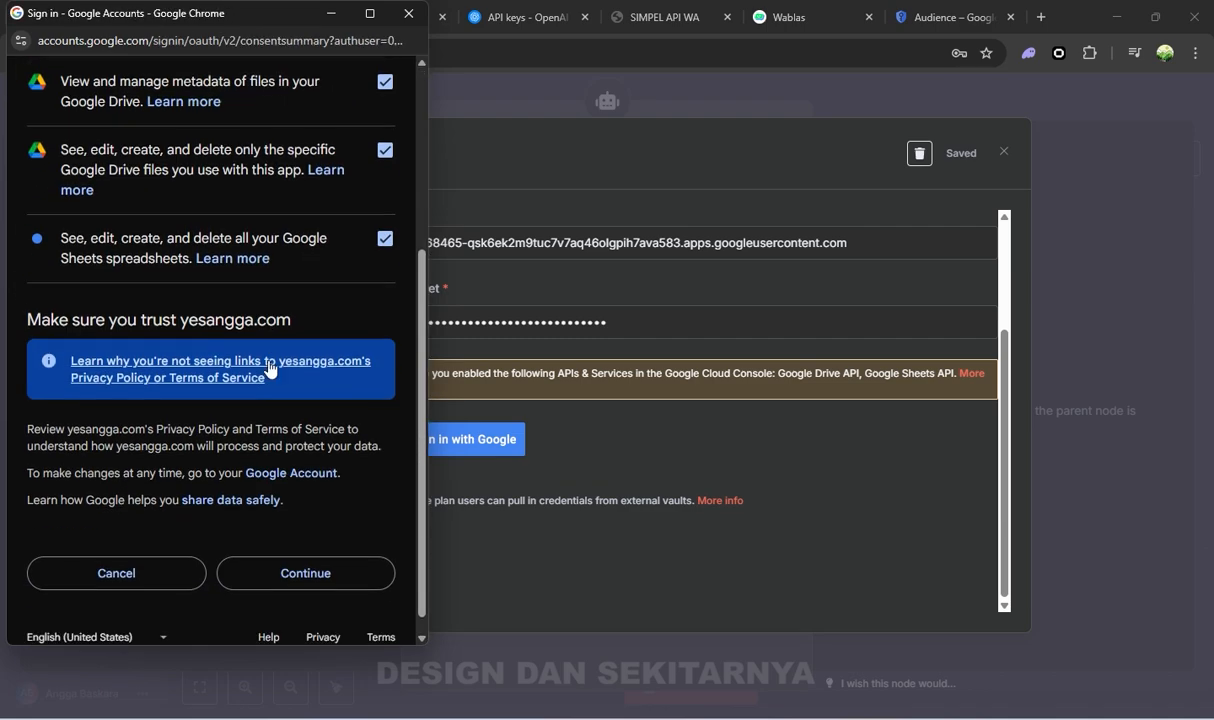
click(328, 556)
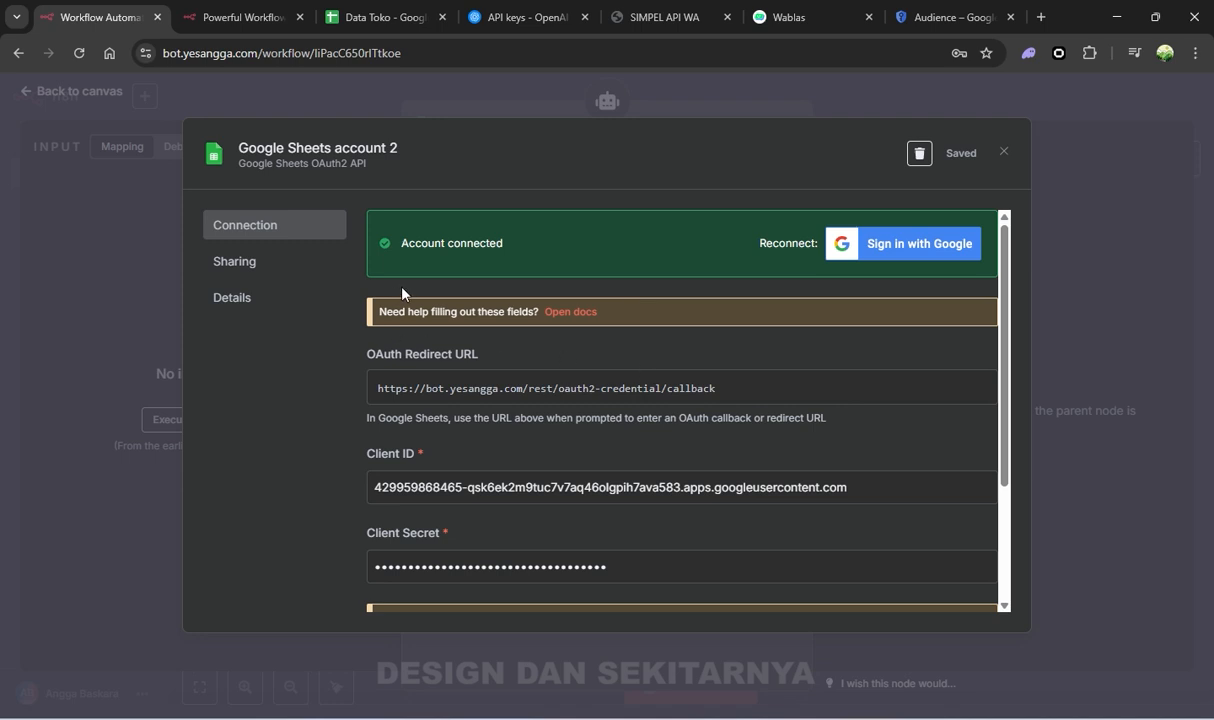
drag(485, 241, 510, 243)
Close the credential dialog, keep Google Sheets account 2, and leave the tool description automatic
click(1003, 152)
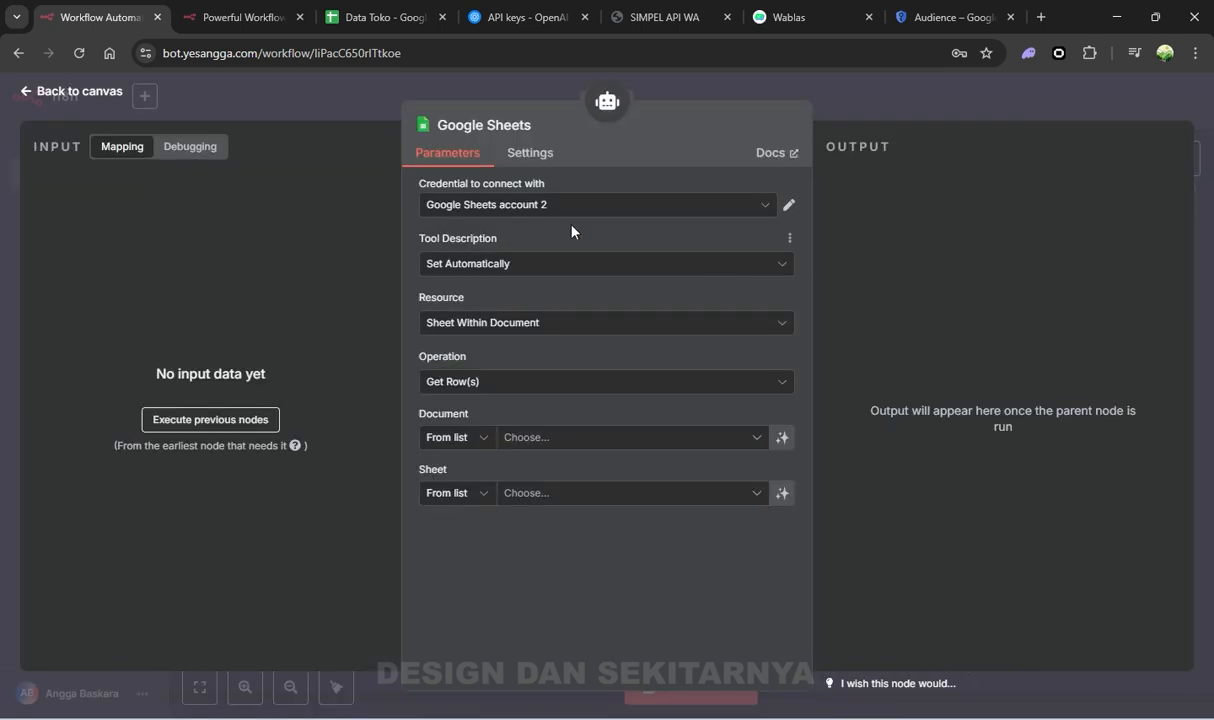
click(545, 207)
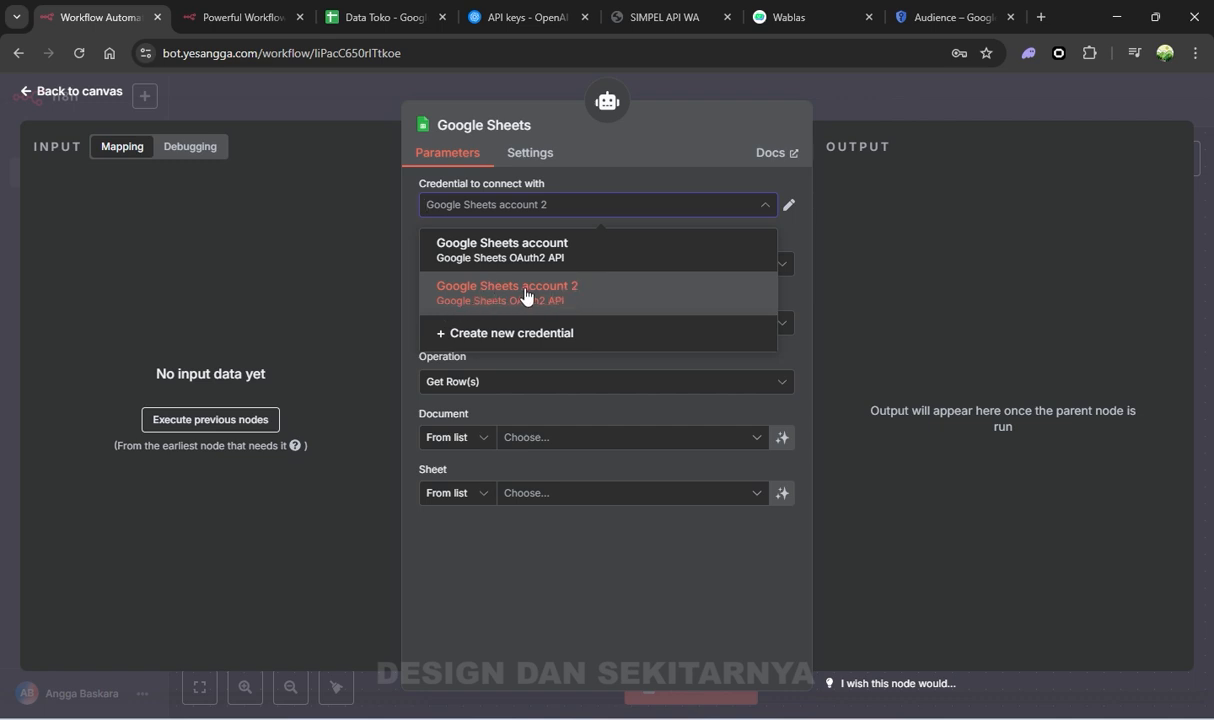
click(603, 297)
click(496, 268)
click(455, 306)
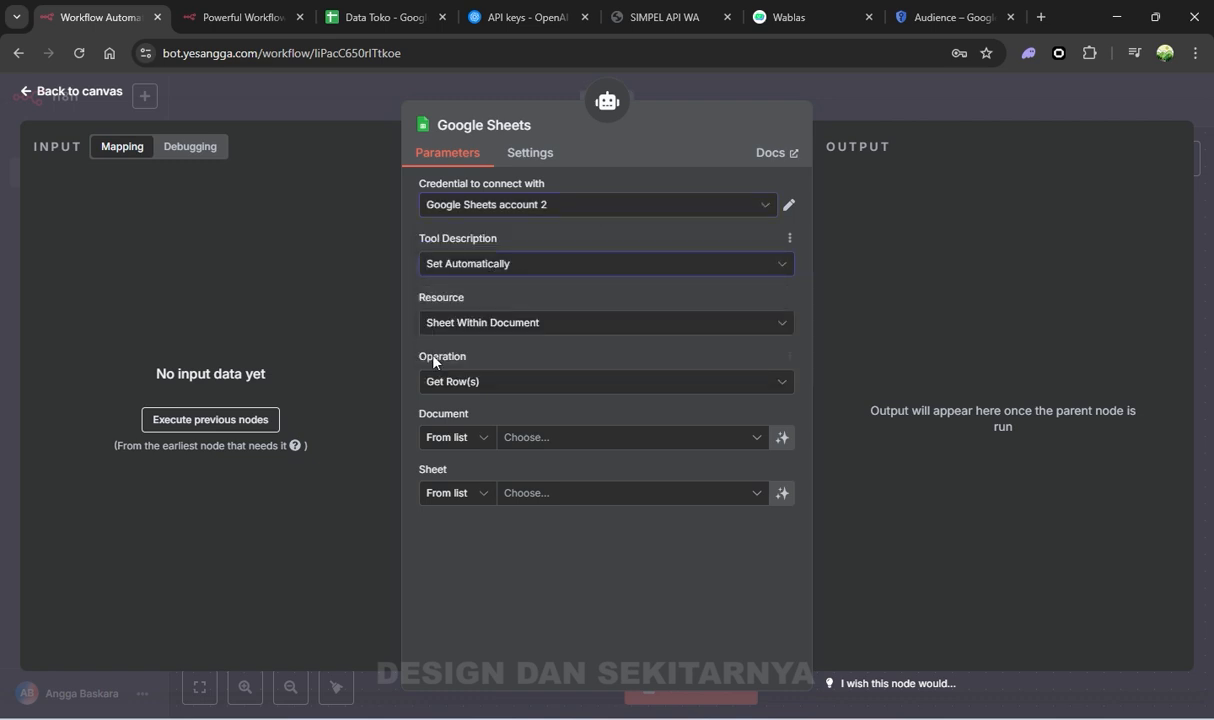
Pick the Data Toko spreadsheet as document and Stock Barang as the sheet
click(545, 438)
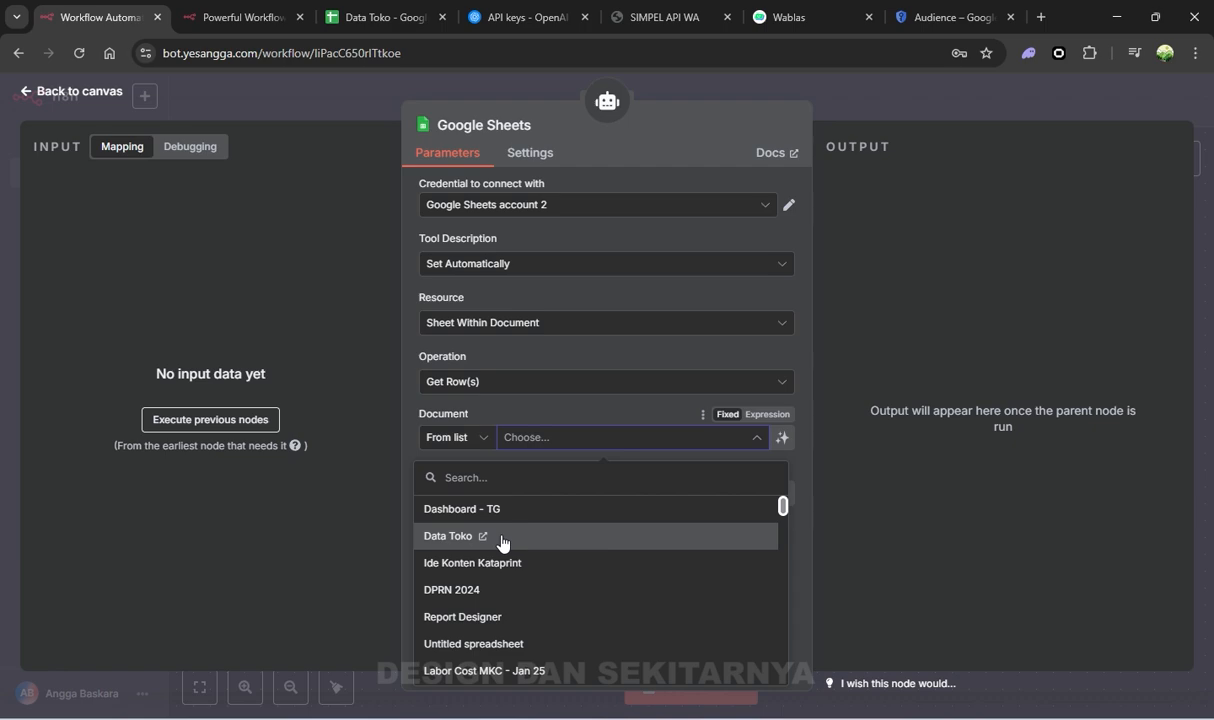
click(363, 22)
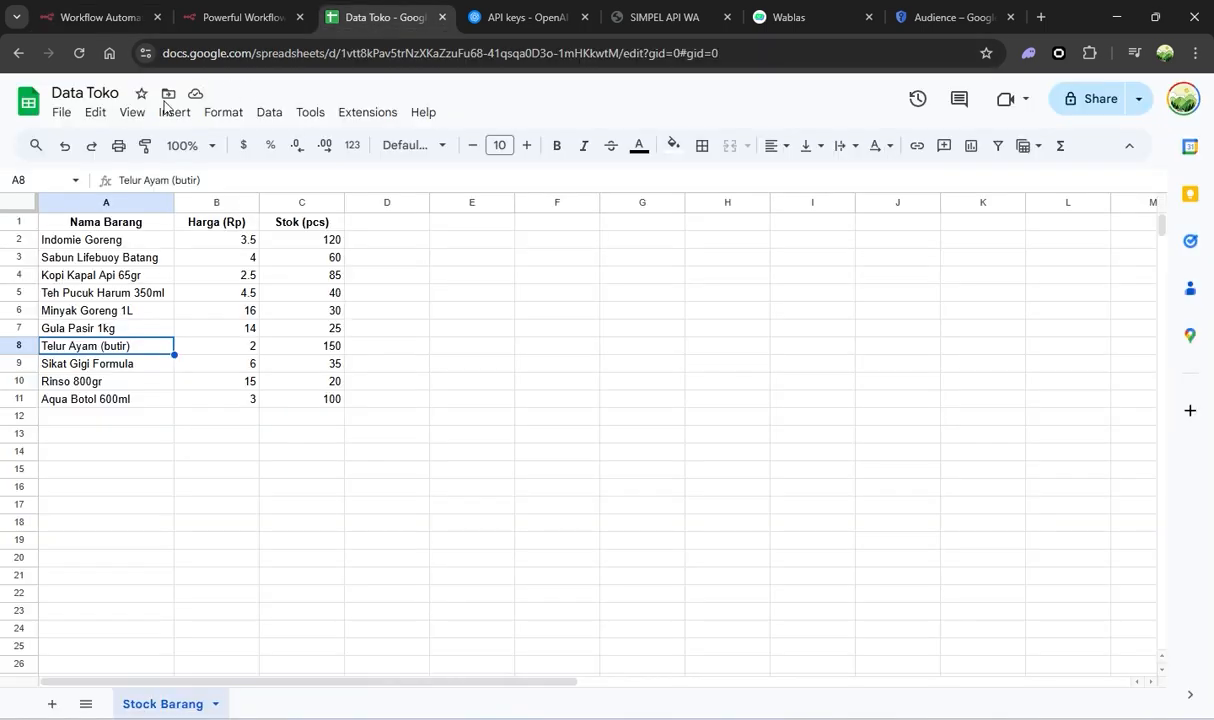
click(918, 14)
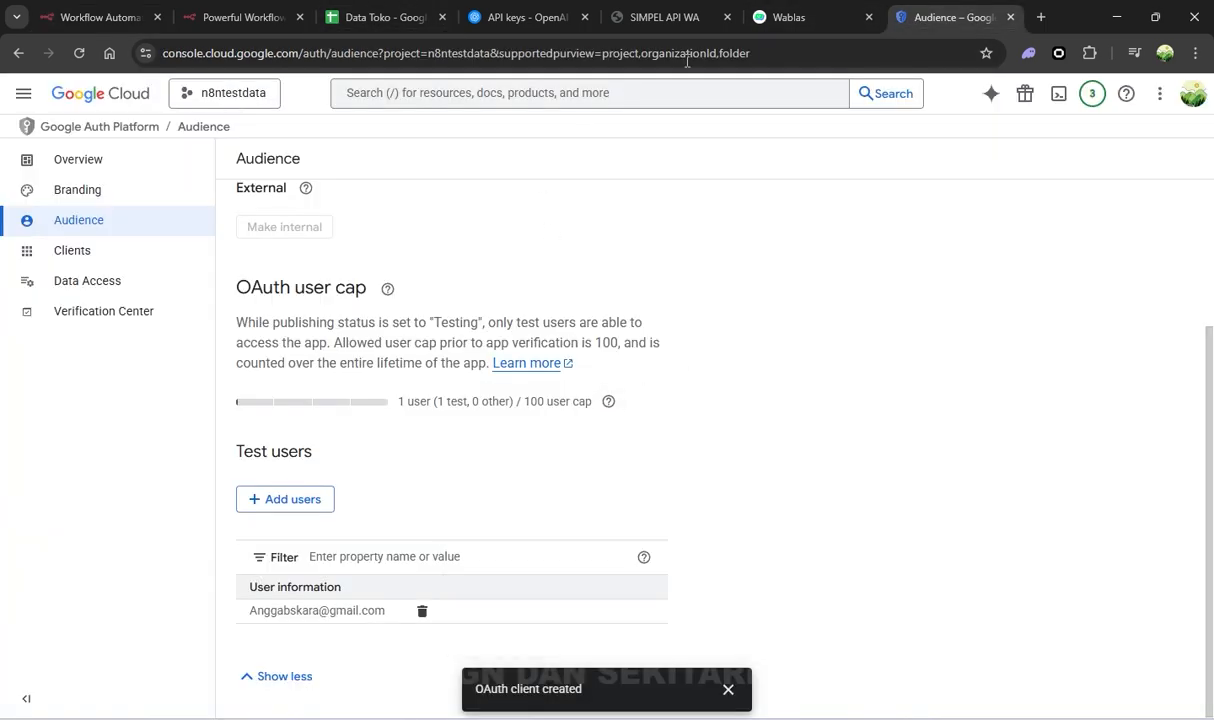
click(125, 12)
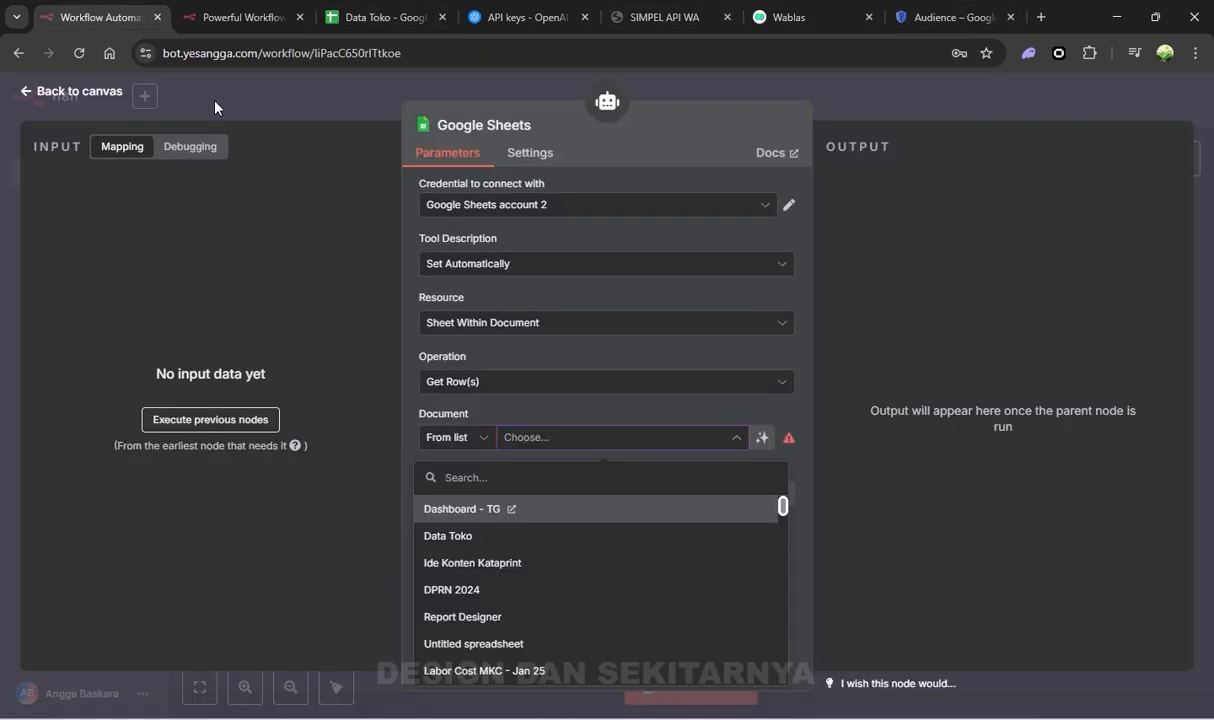
click(572, 540)
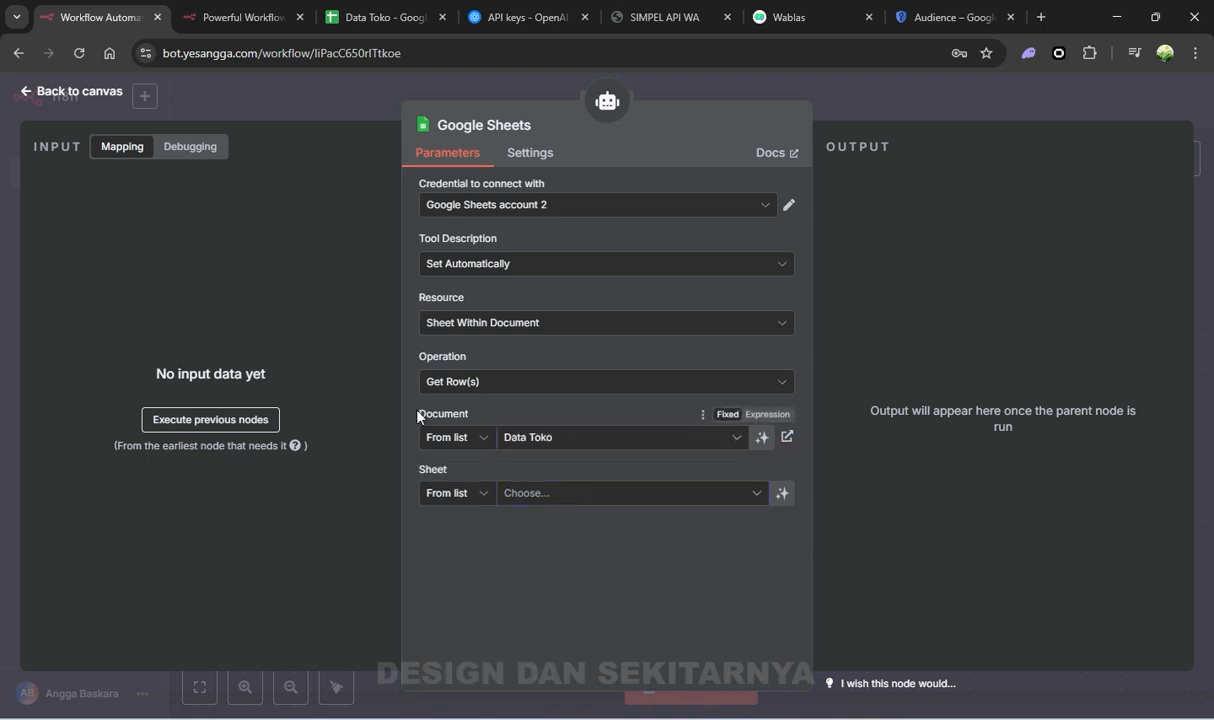
click(550, 495)
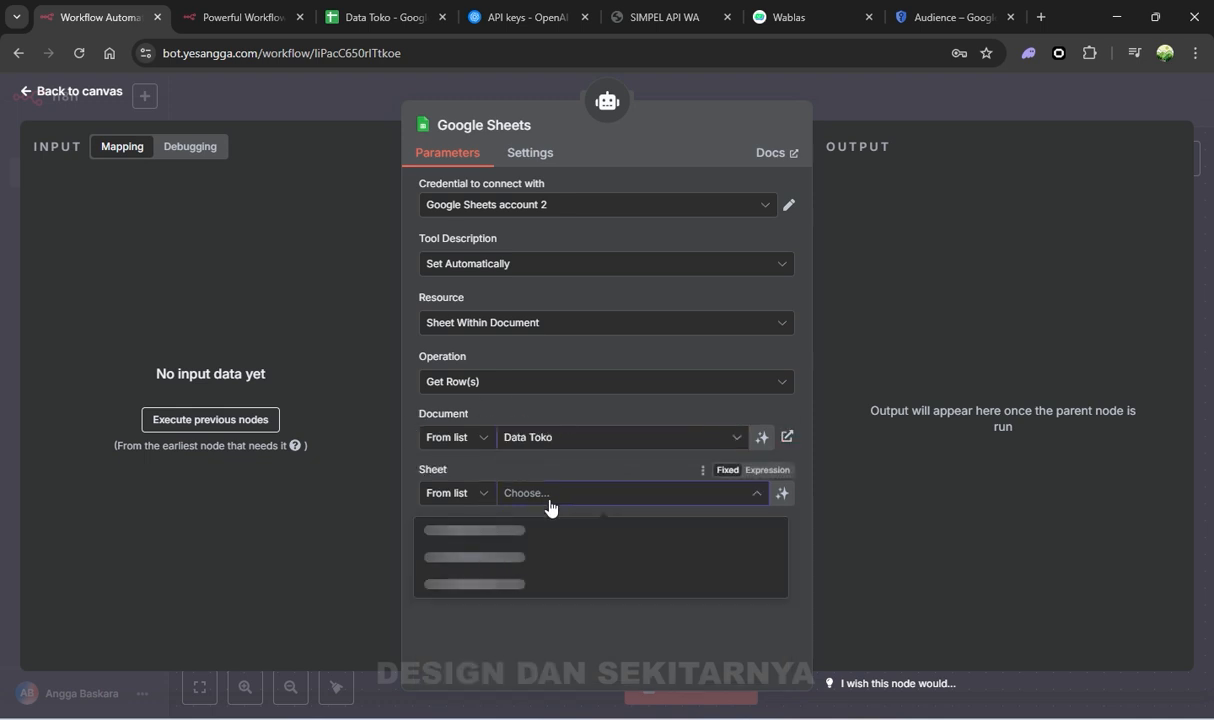
click(531, 531)
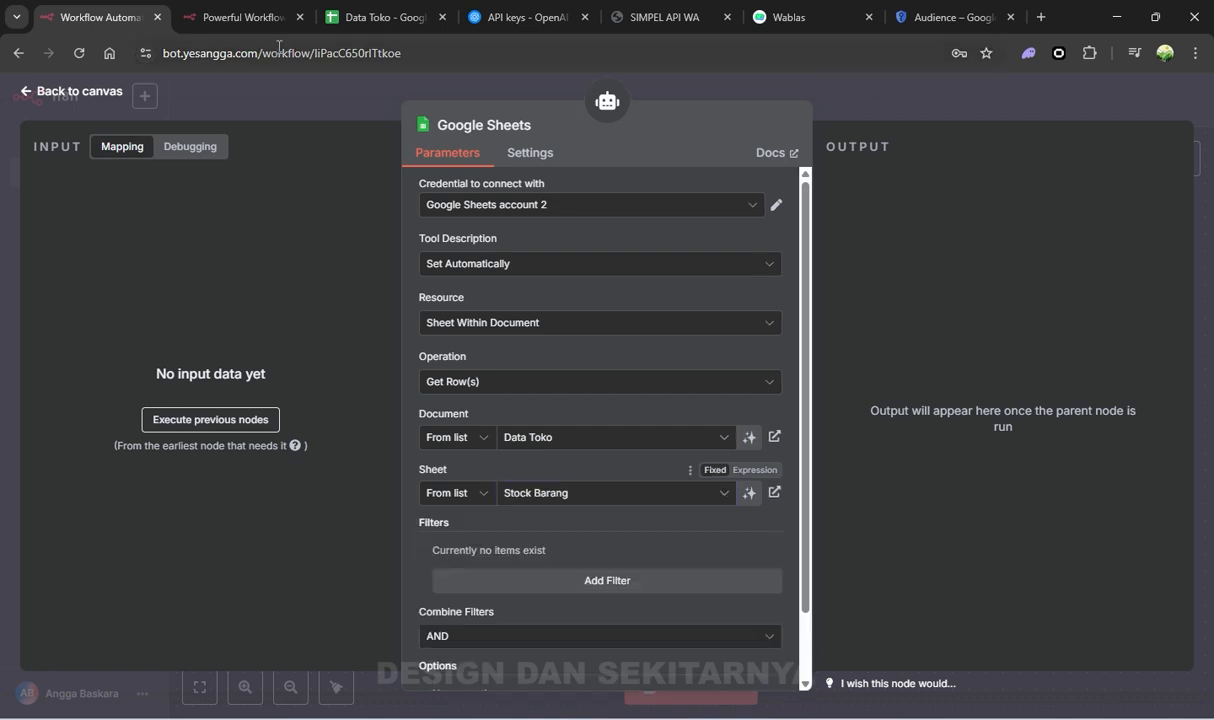
click(358, 20)
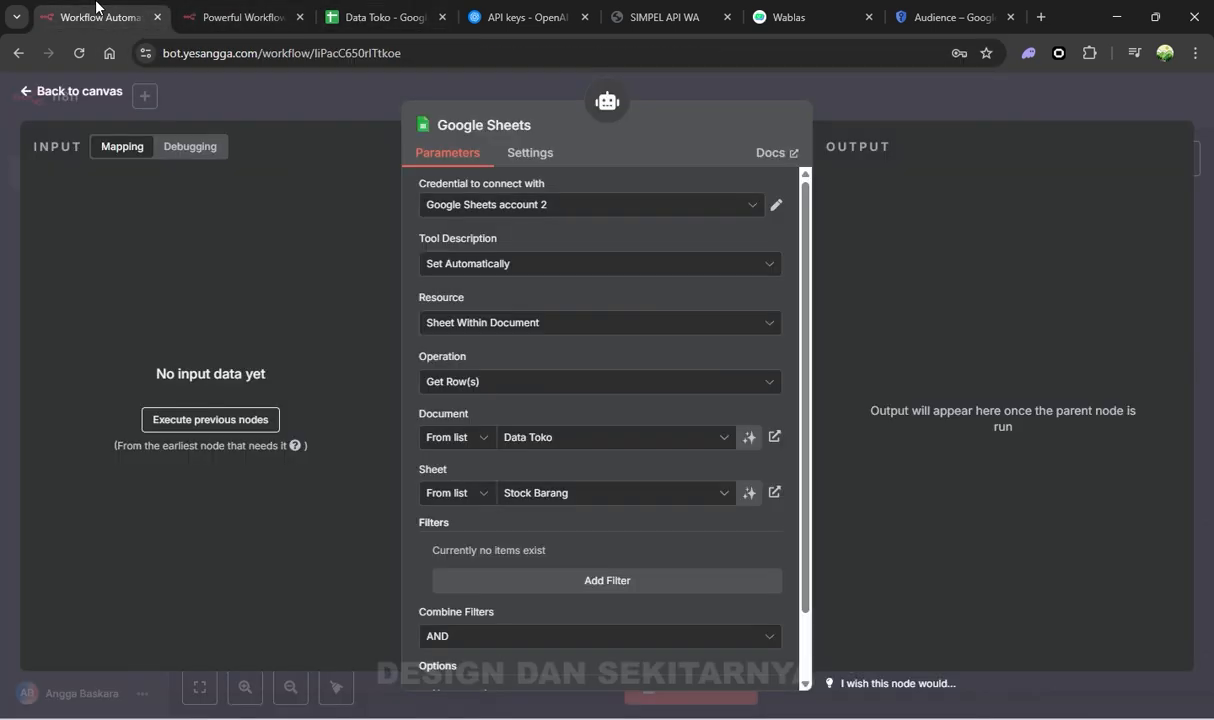
click(100, 17)
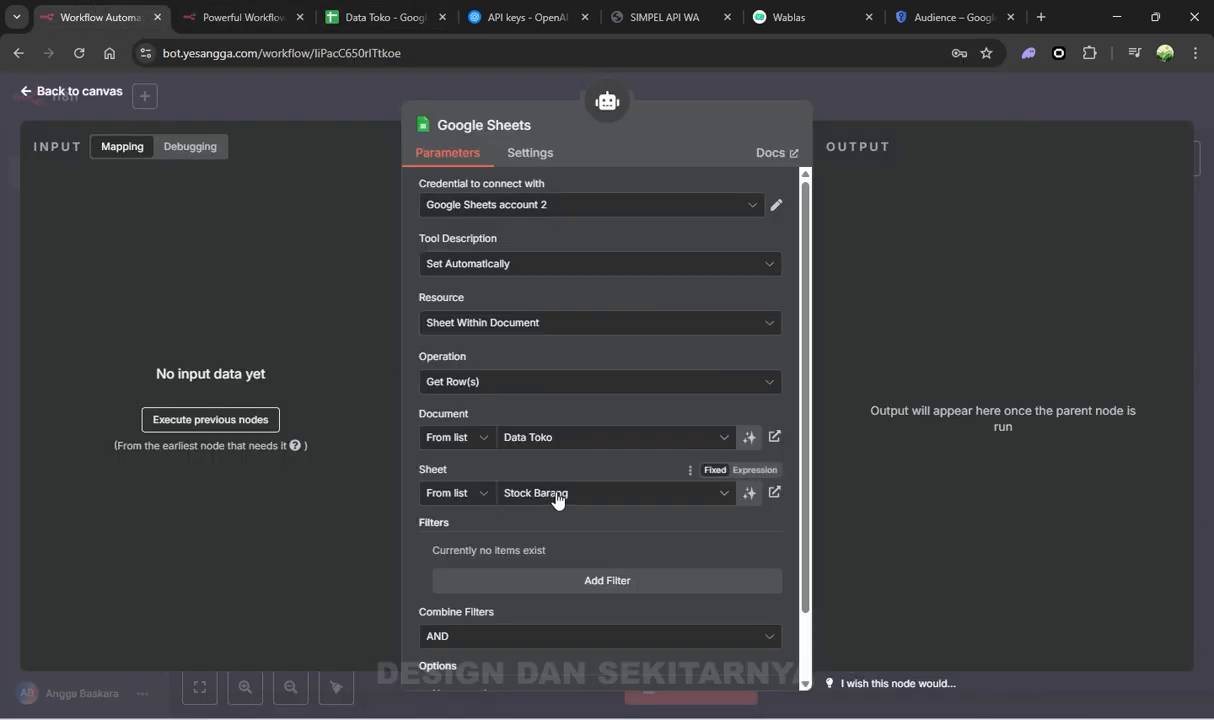
scroll(557, 500, down, 1)
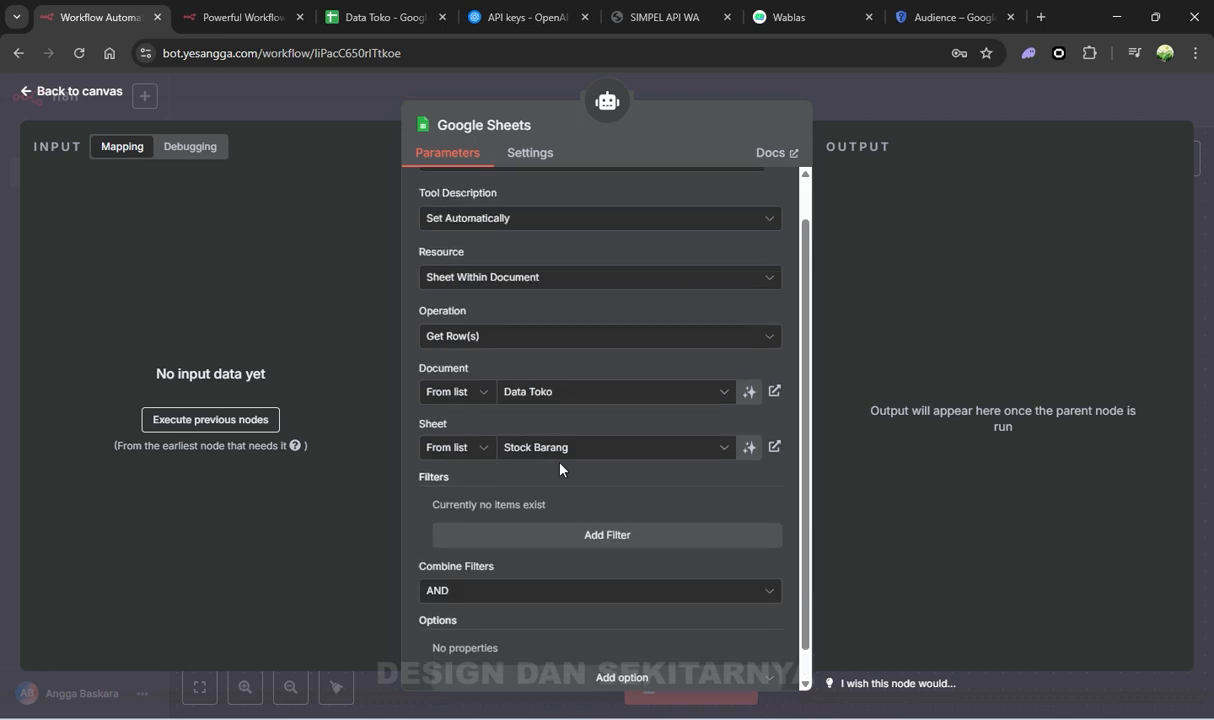
scroll(530, 437, up, 1)
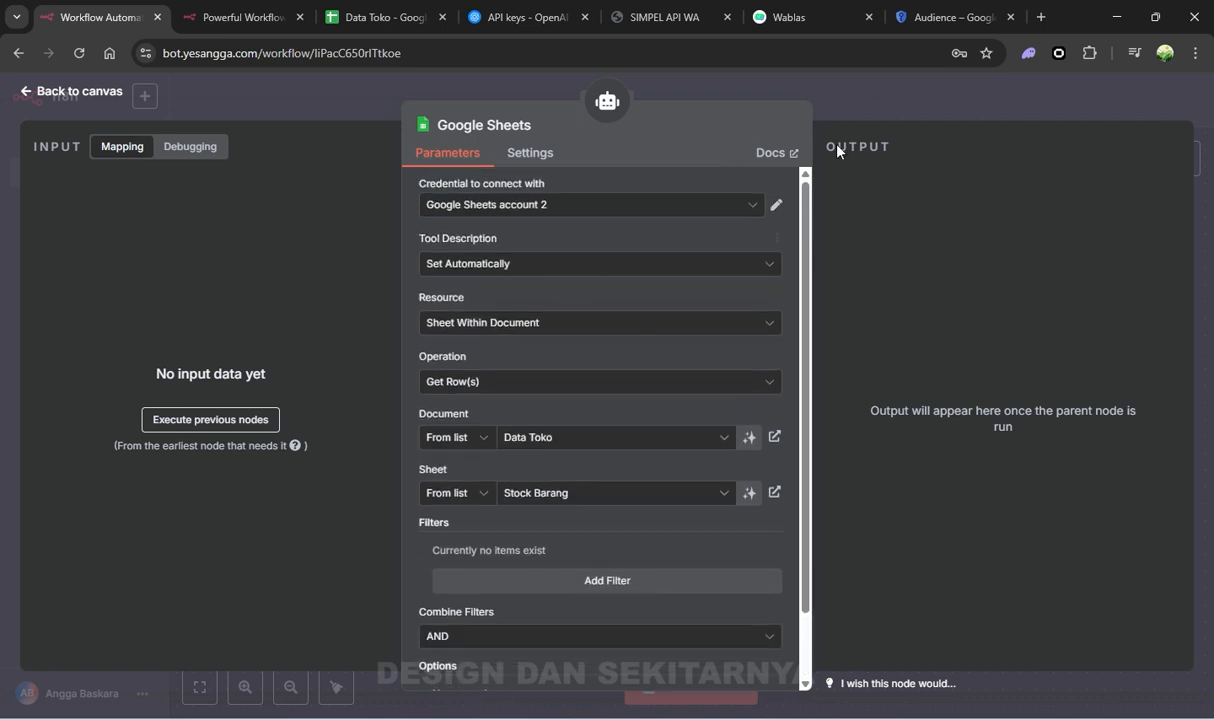
Close the tool panel, check the AI Agent node, and save the workflow with Ctrl+S
click(926, 97)
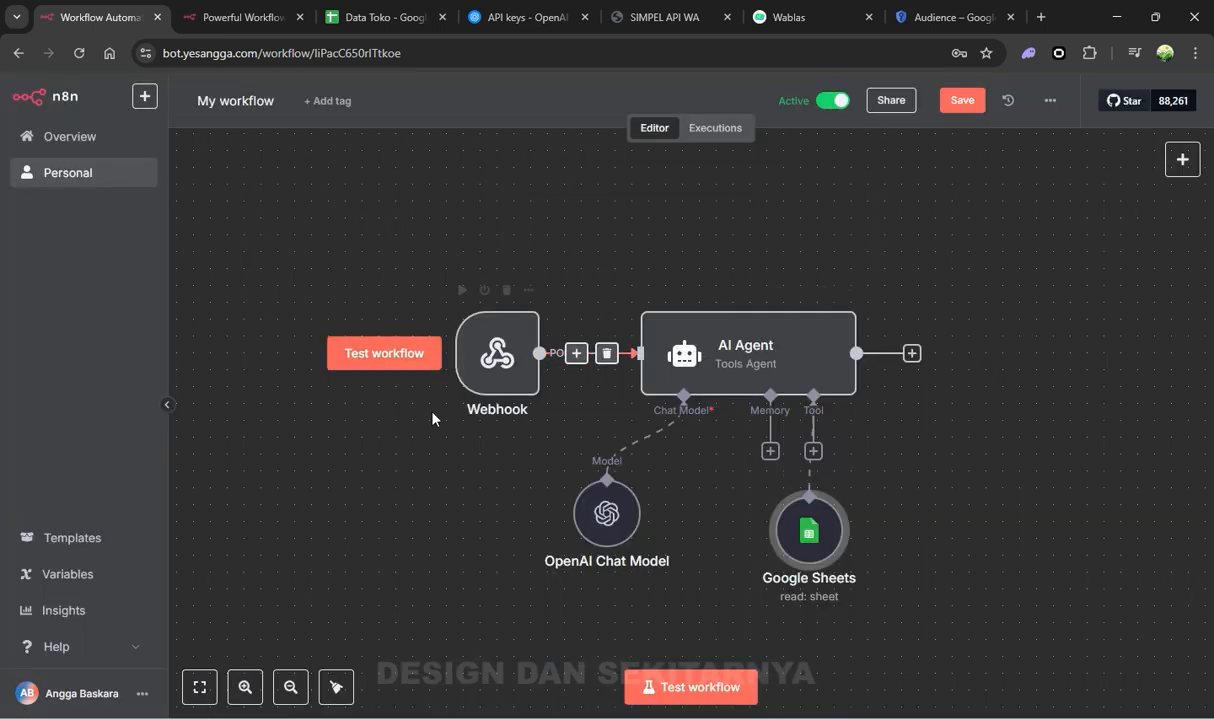
mouse_move(475, 390)
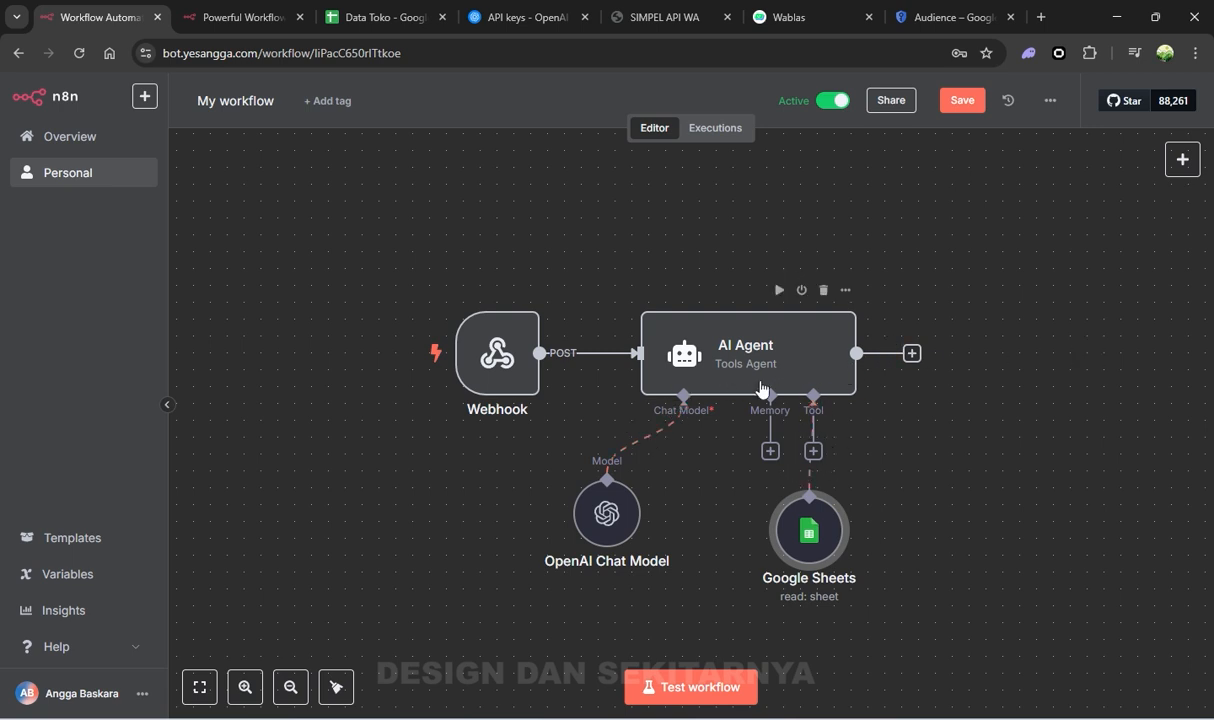
click(755, 369)
double_click(755, 369)
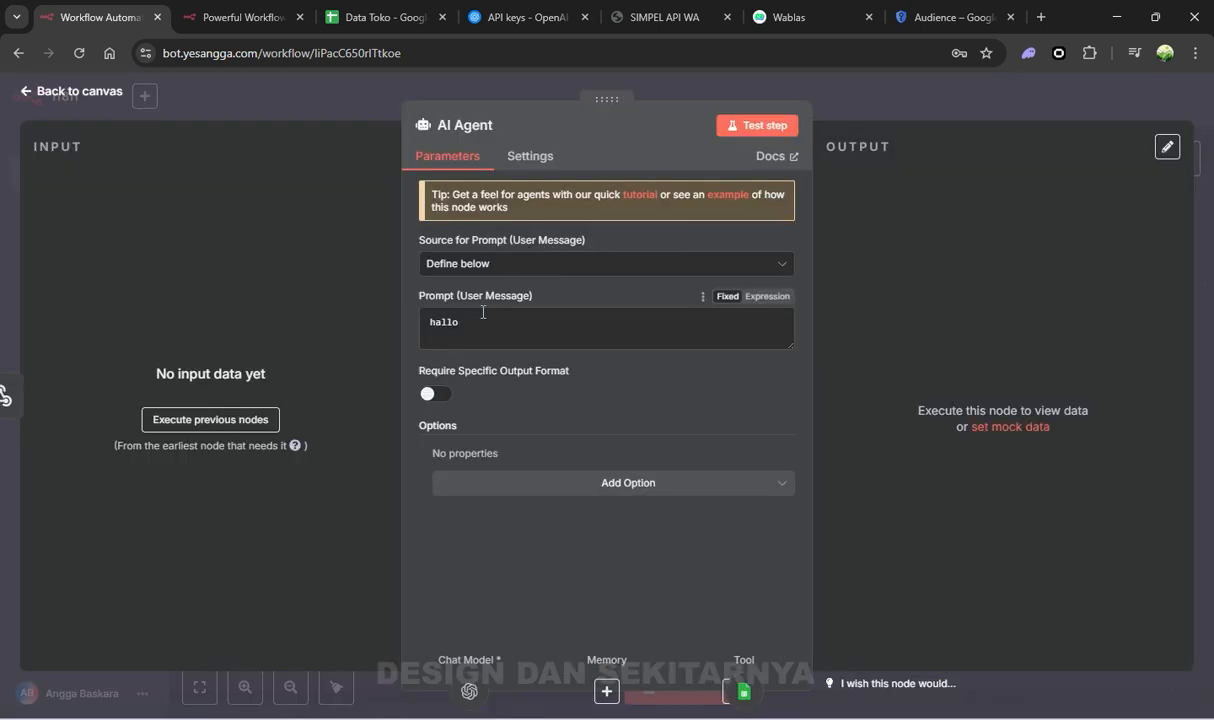
click(946, 105)
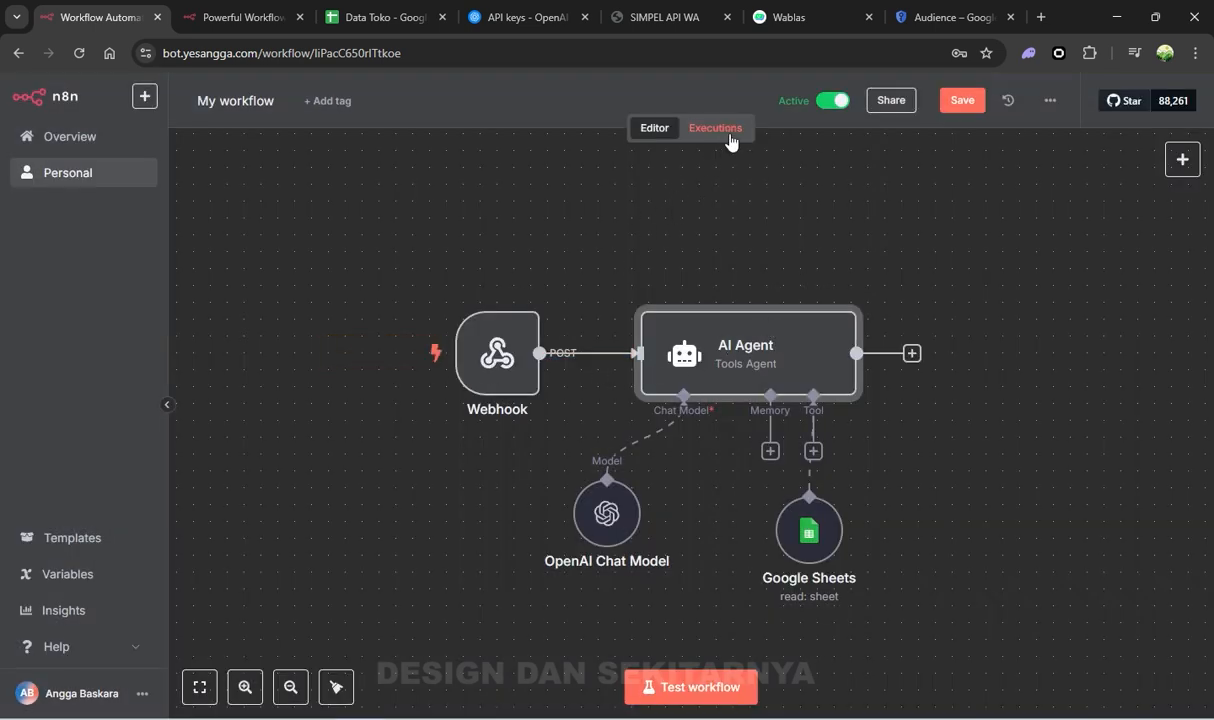
key(ctrl+s)
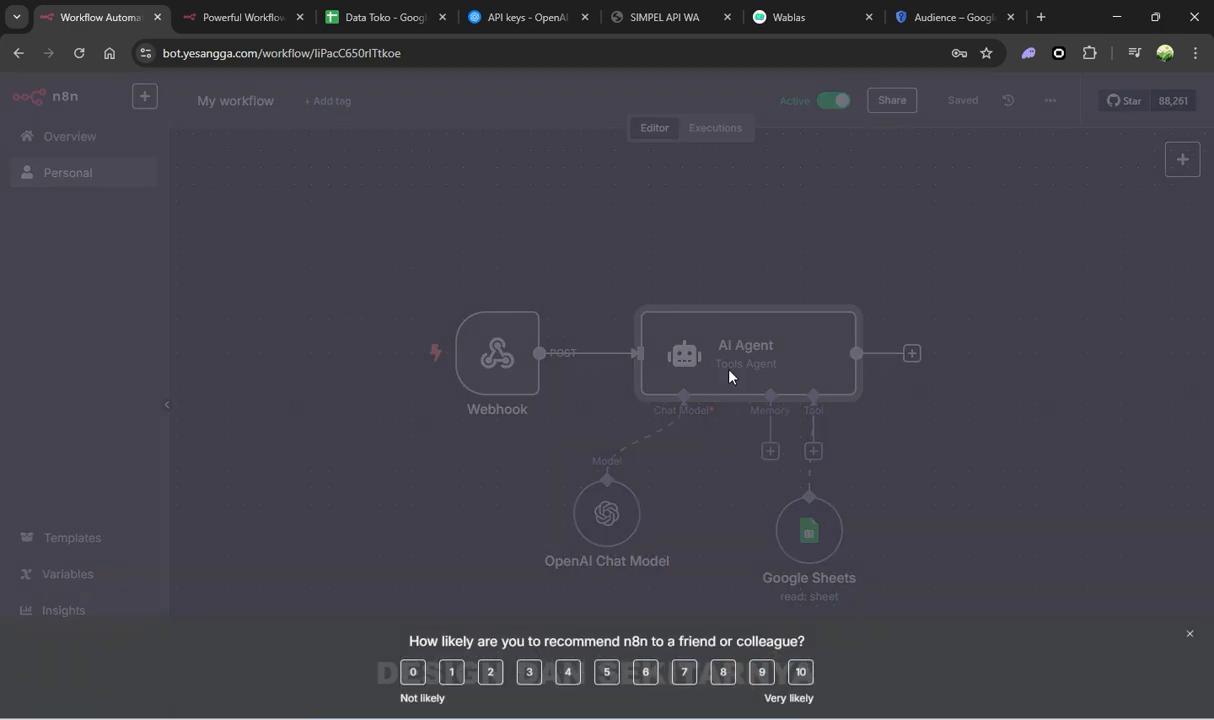
click(1190, 637)
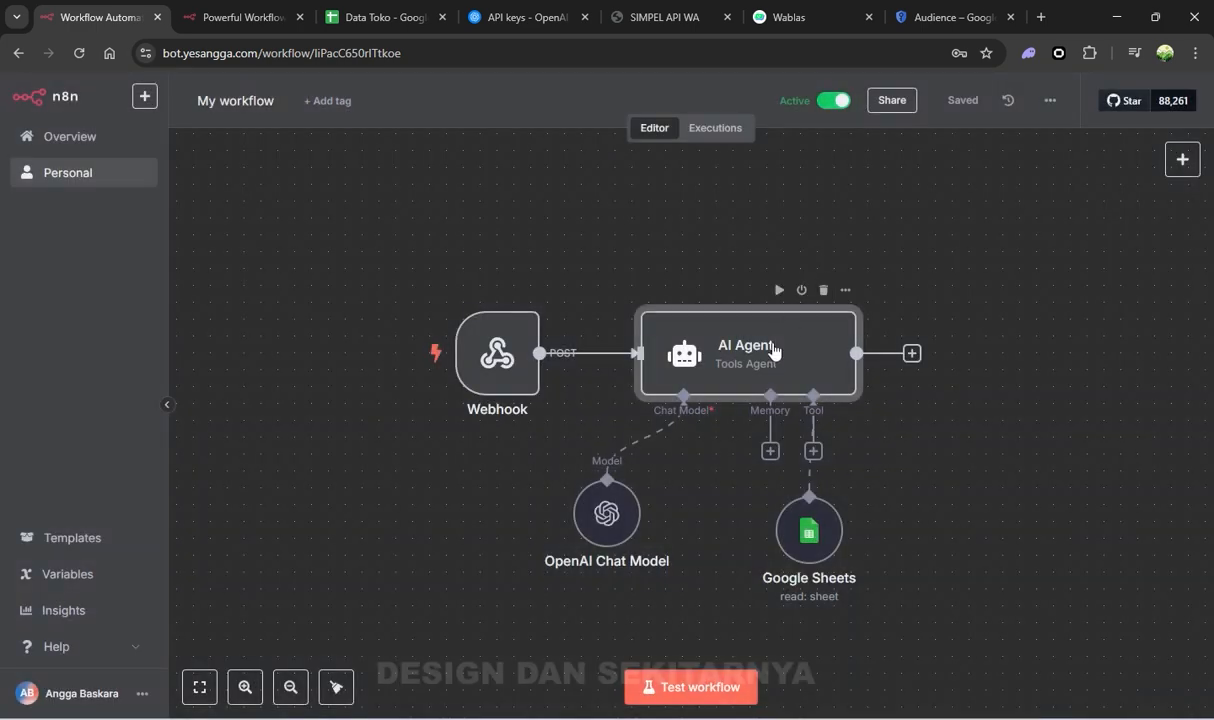
In Executions, inspect the data the Webhook received in the latest run
click(725, 132)
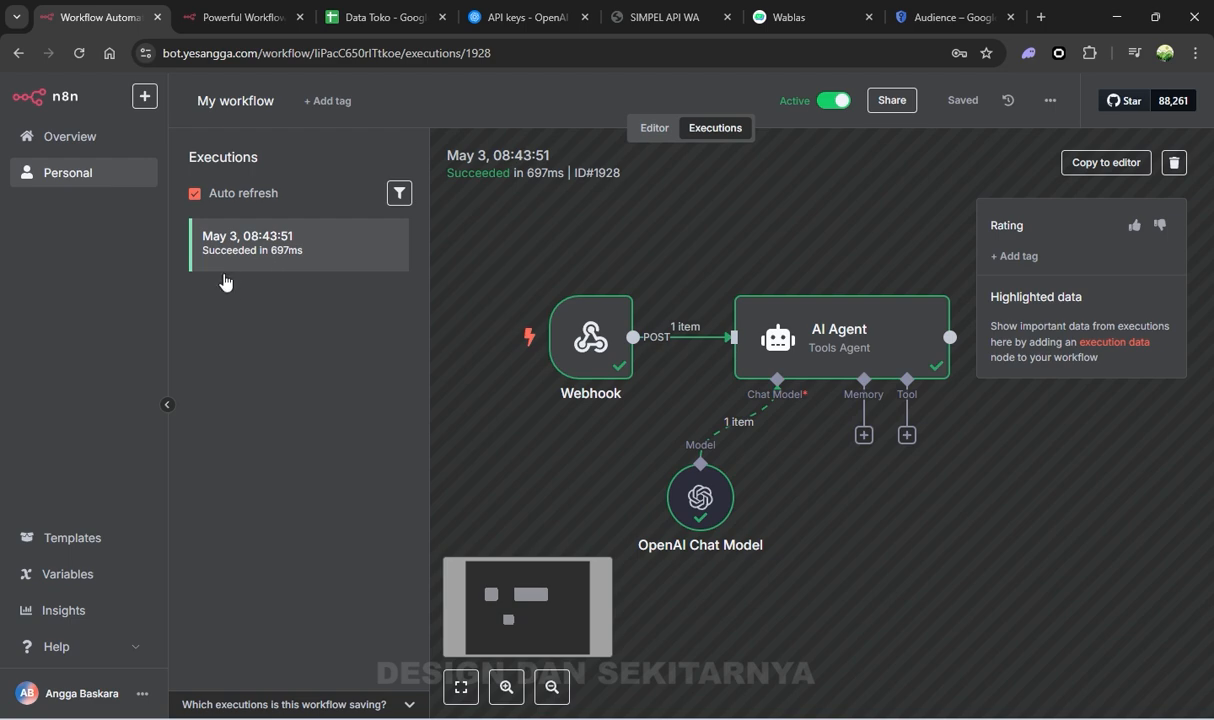
drag(737, 231, 697, 185)
click(557, 301)
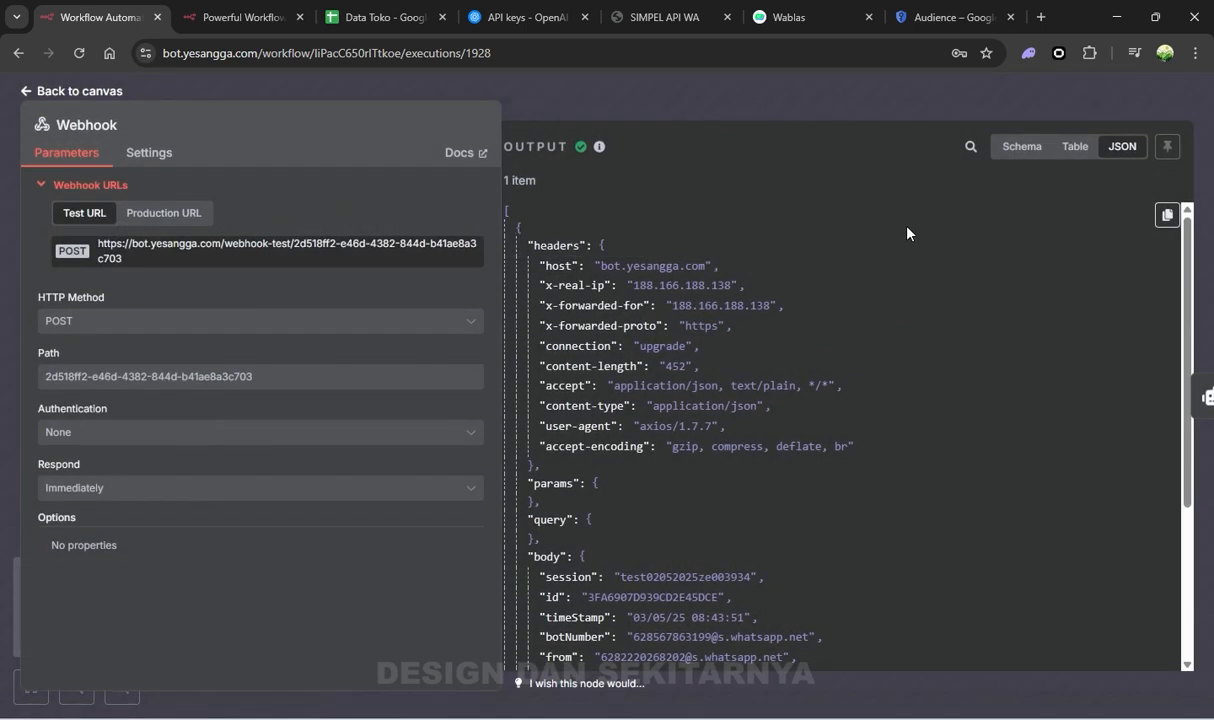
click(875, 87)
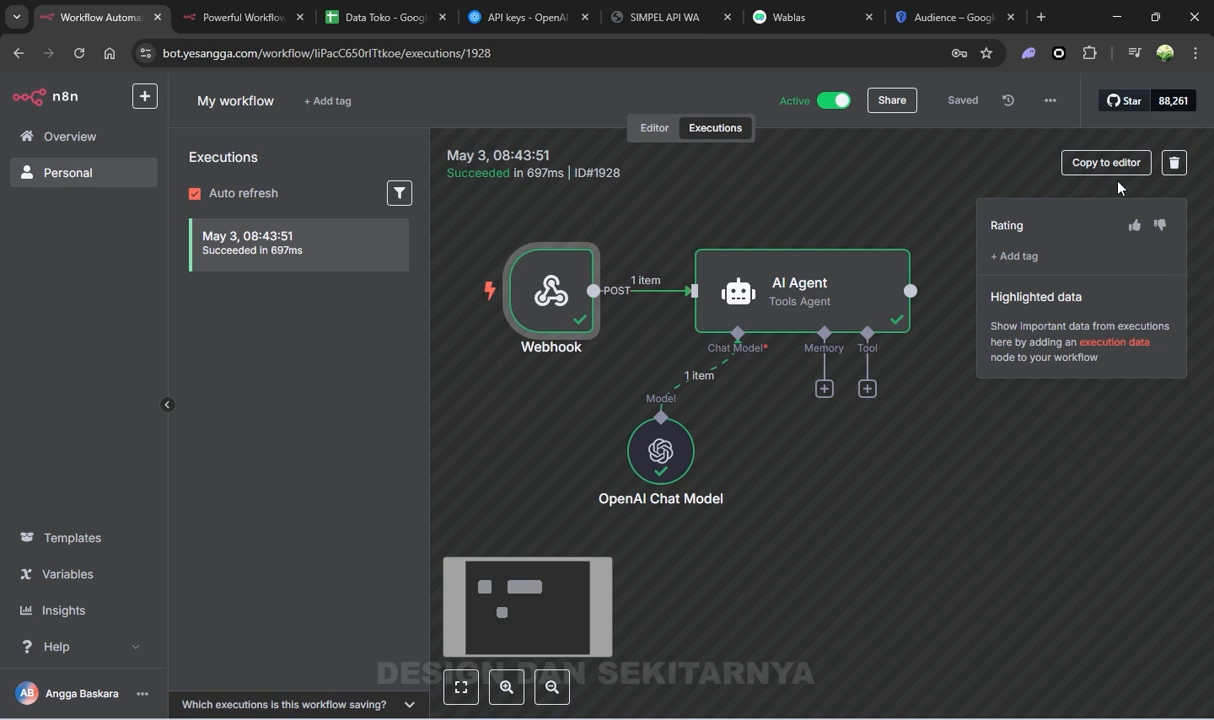
Copy execution #1928's data to the editor and re-run the AI Agent on it
click(1112, 163)
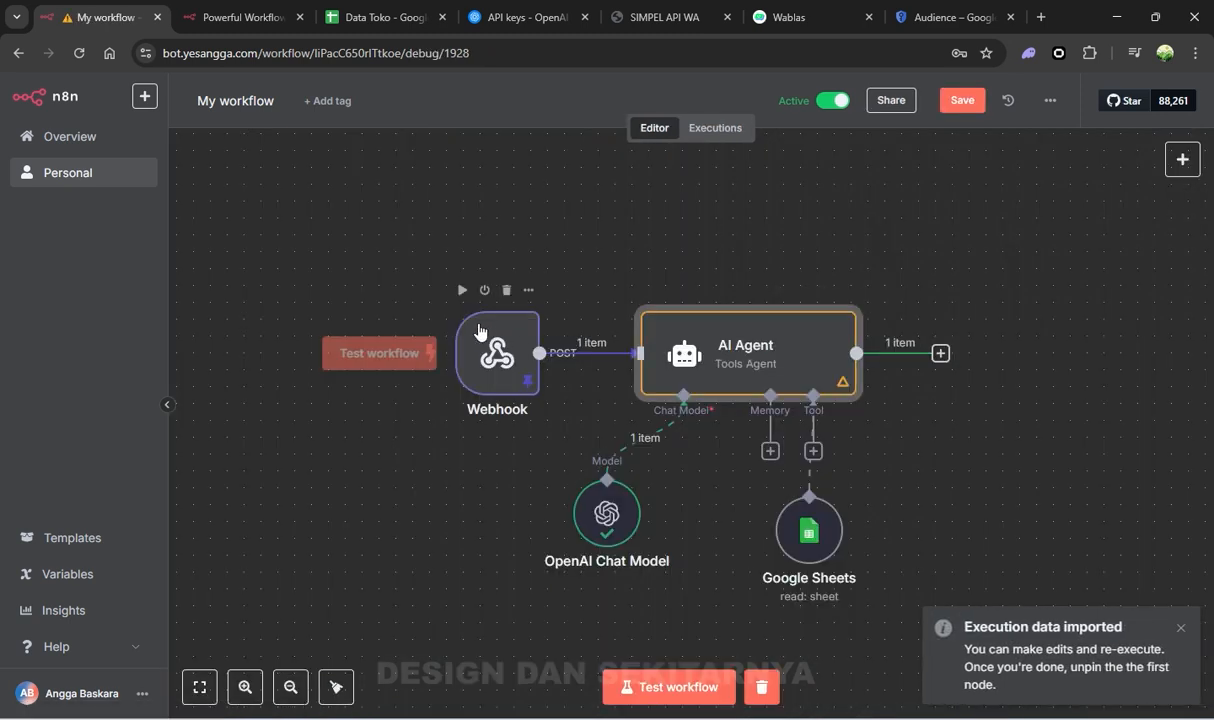
mouse_move(686, 331)
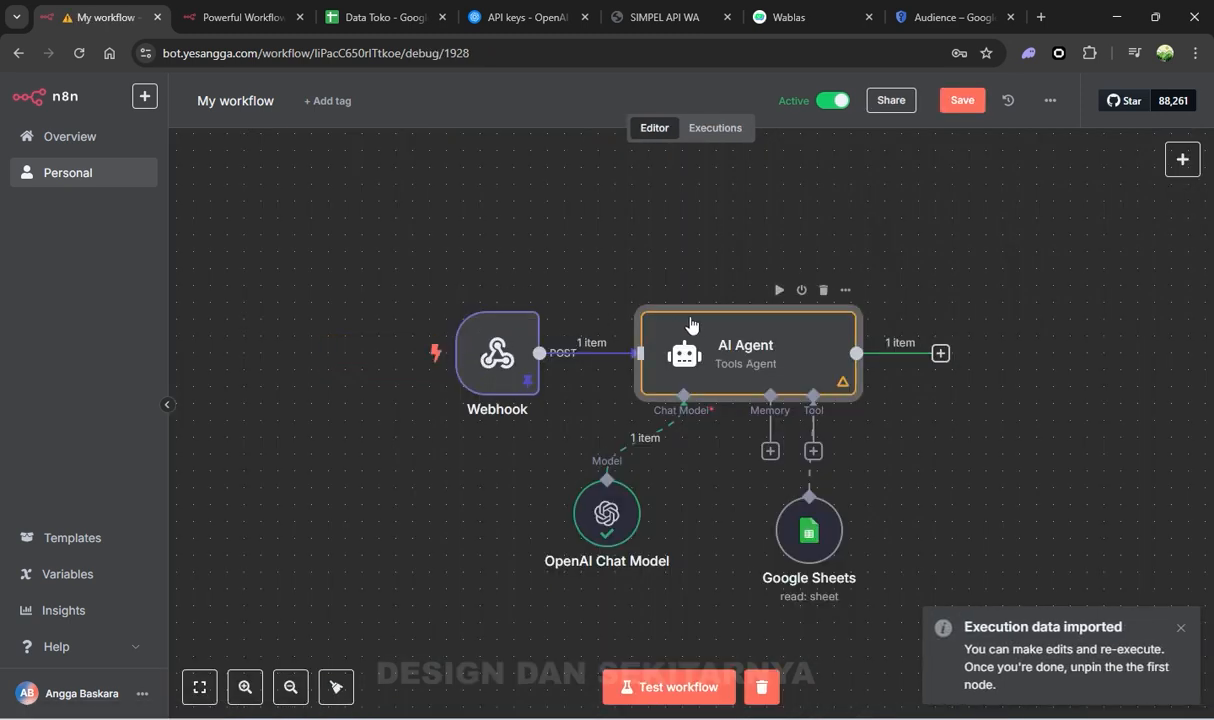
click(777, 290)
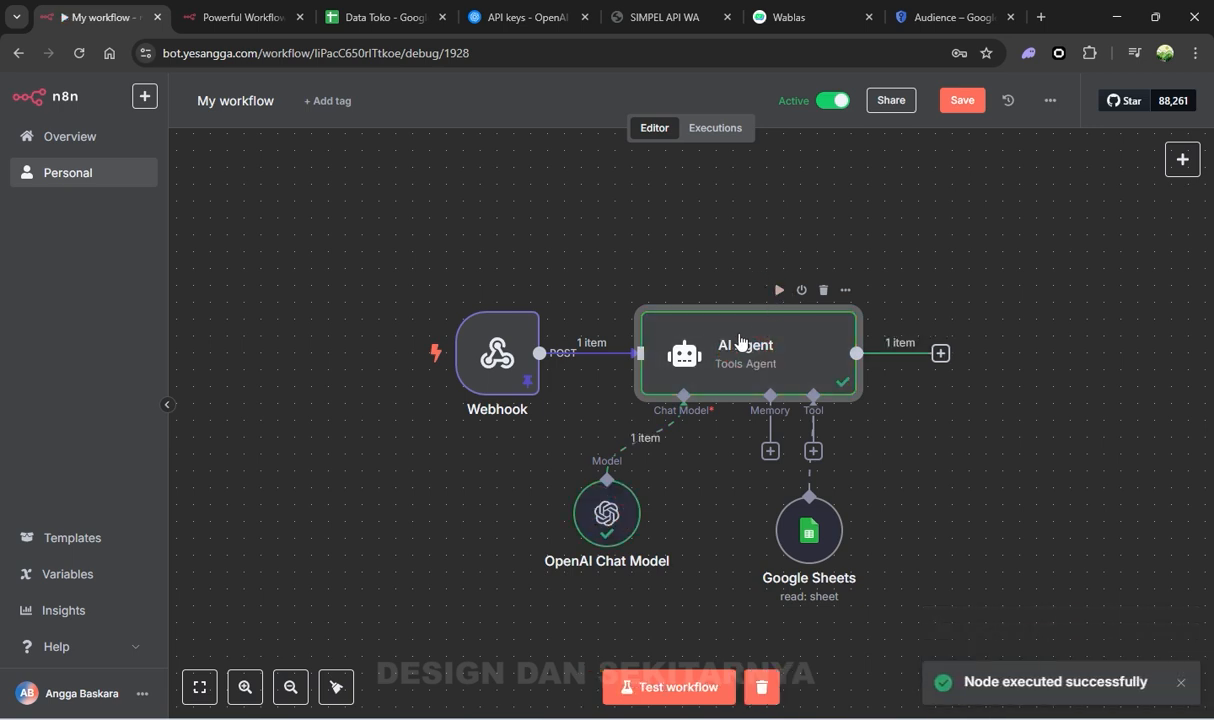
Replace the AI Agent's fixed prompt 'hallo' with the webhook body field {{ $json.body.body }}
double_click(697, 348)
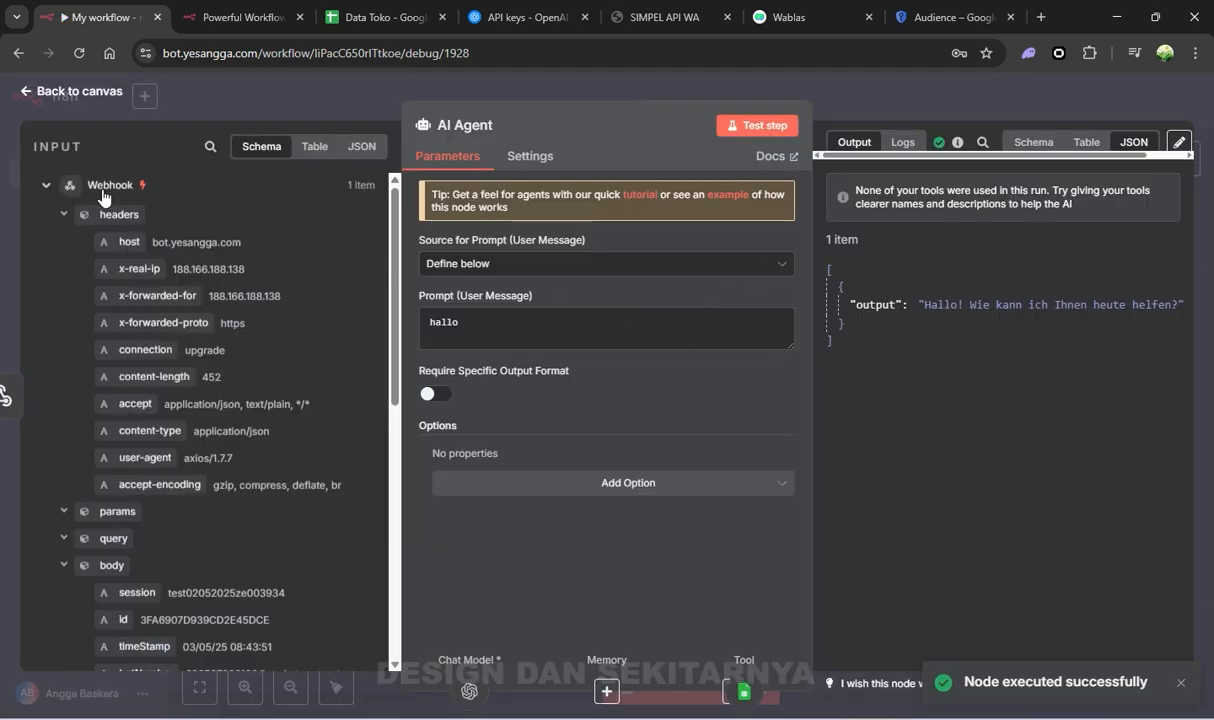
scroll(117, 430, down, 5)
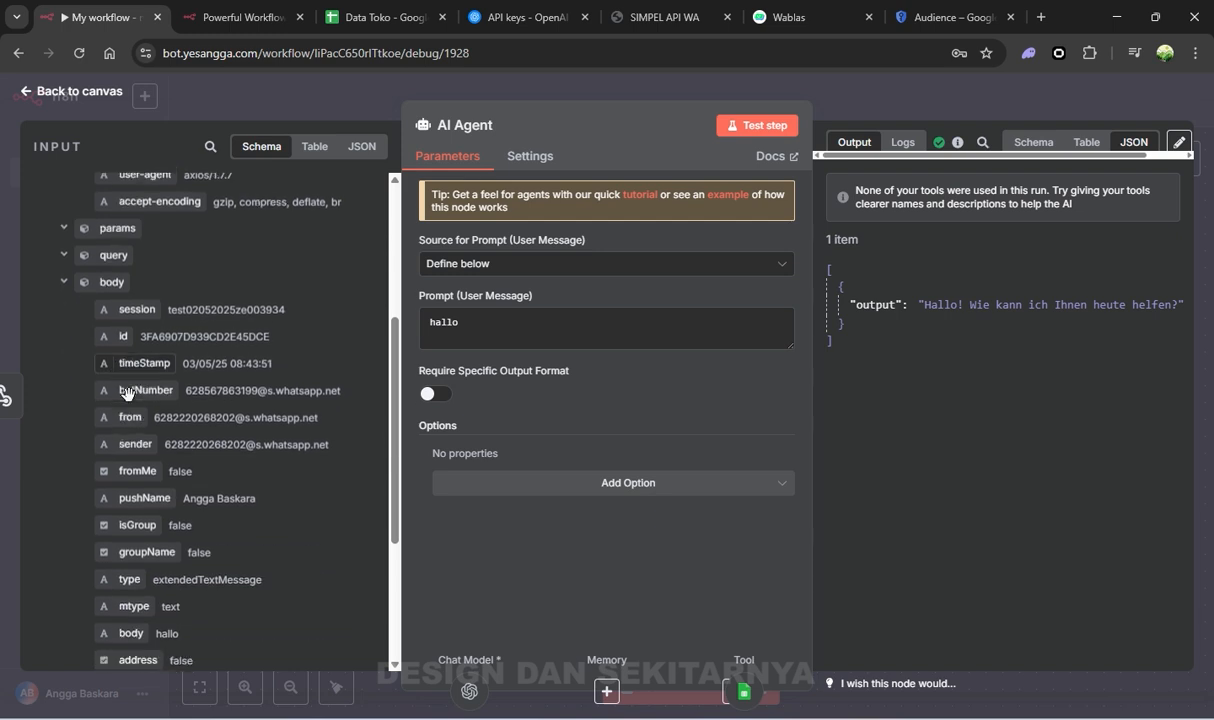
scroll(140, 340, down, 5)
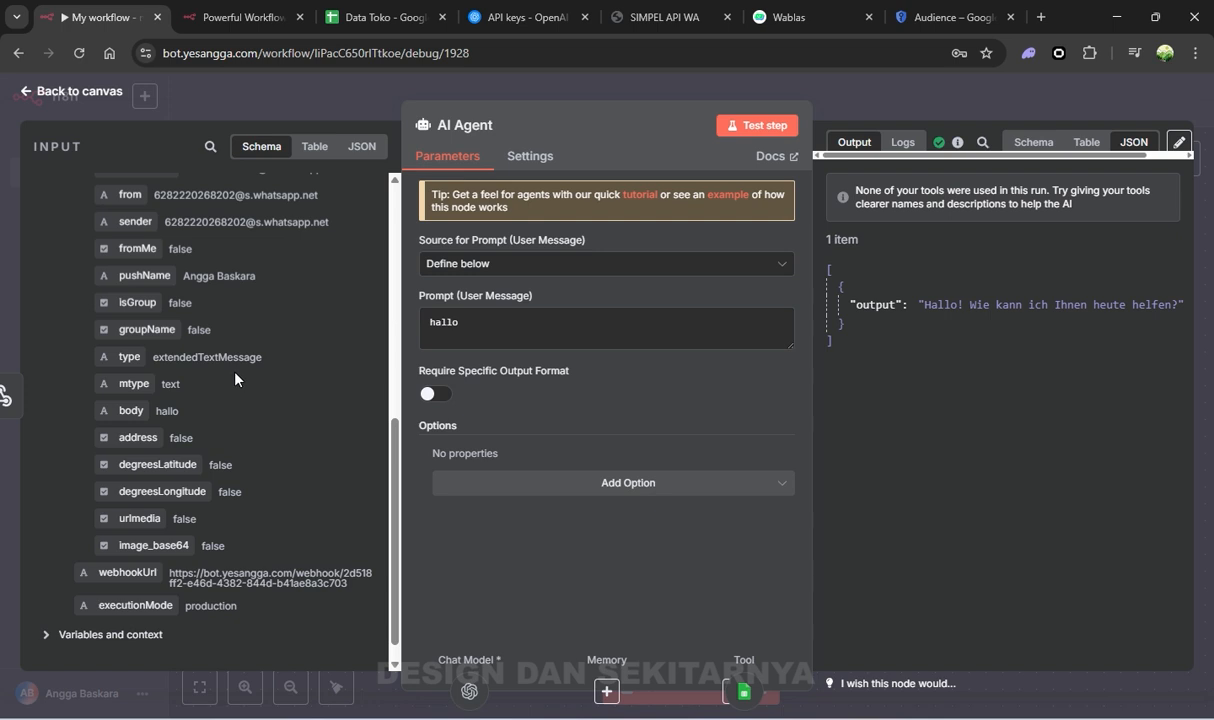
double_click(467, 321)
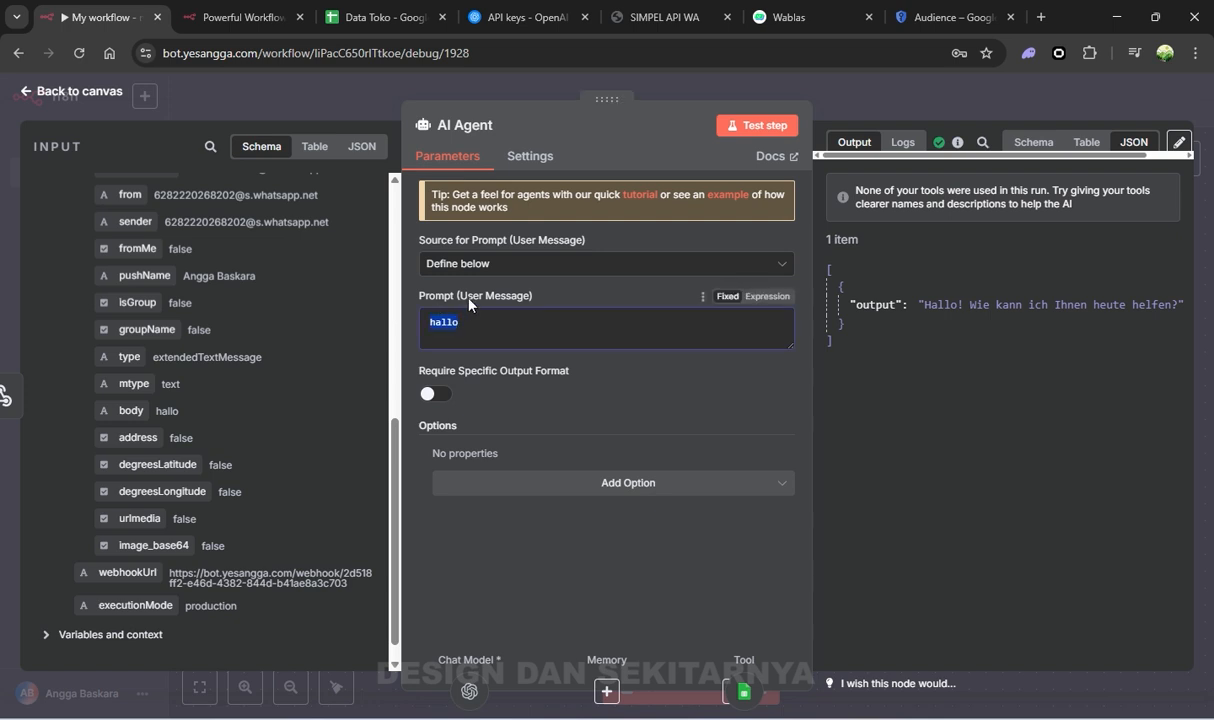
click(507, 330)
key(ctrl+a)
key(BackSpace)
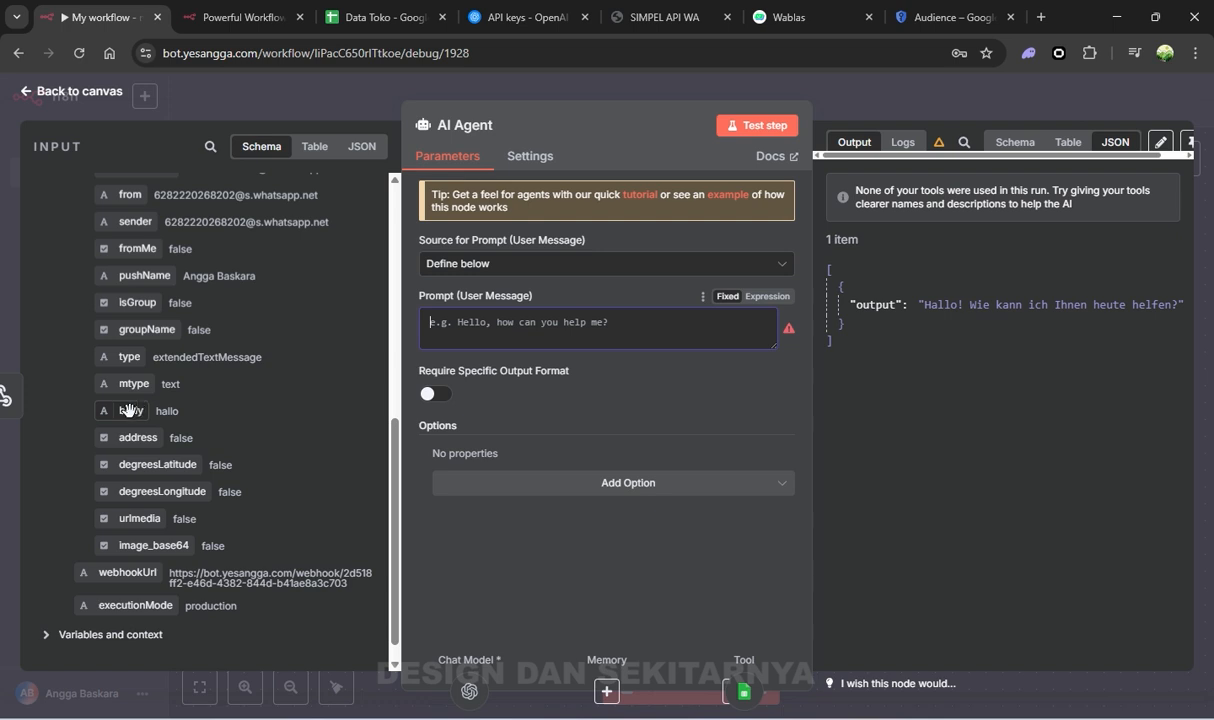
drag(128, 410, 436, 318)
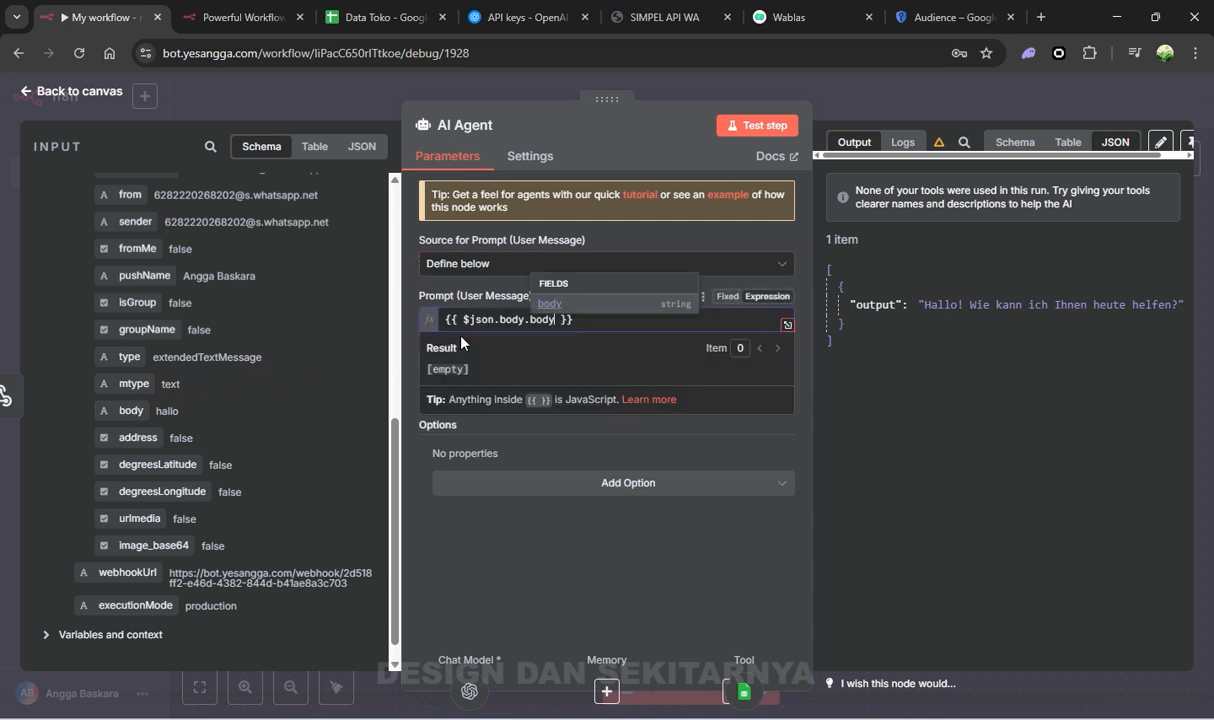
click(470, 505)
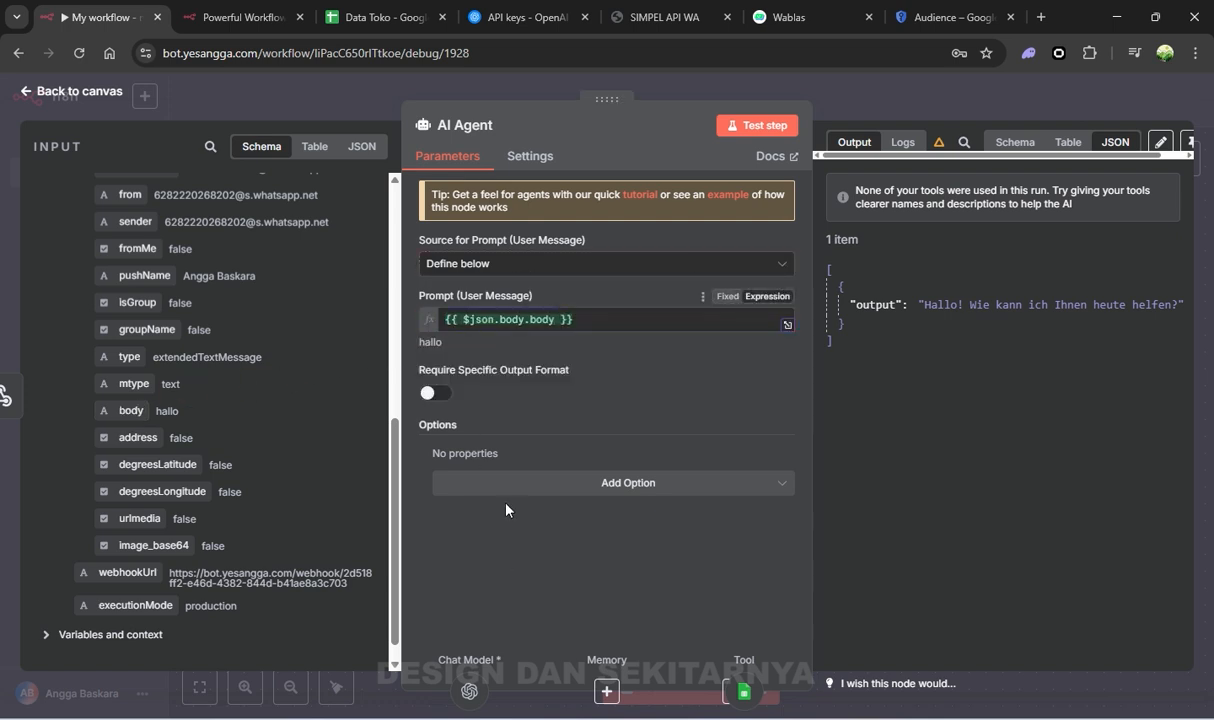
Add an Indonesian System Message: answer from Google Sheet data, always in Indonesian, 'dengan singkat dan sopan.'
click(565, 484)
click(562, 523)
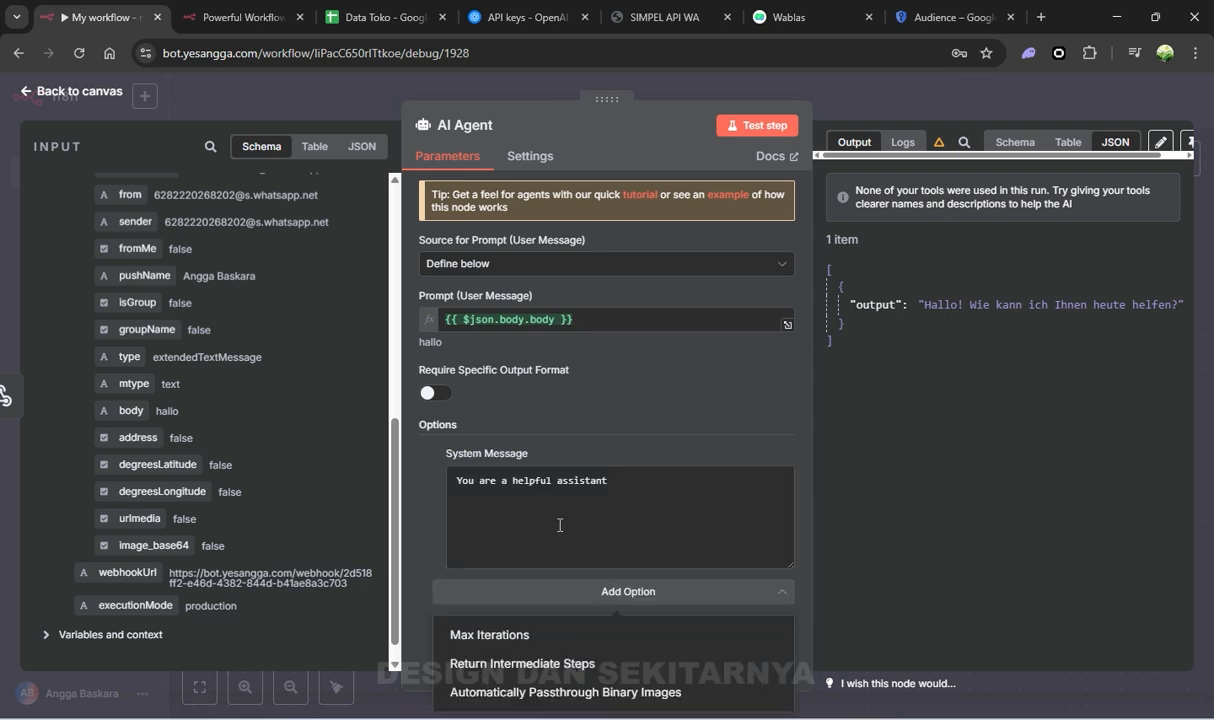
click(551, 503)
key(ctrl+a)
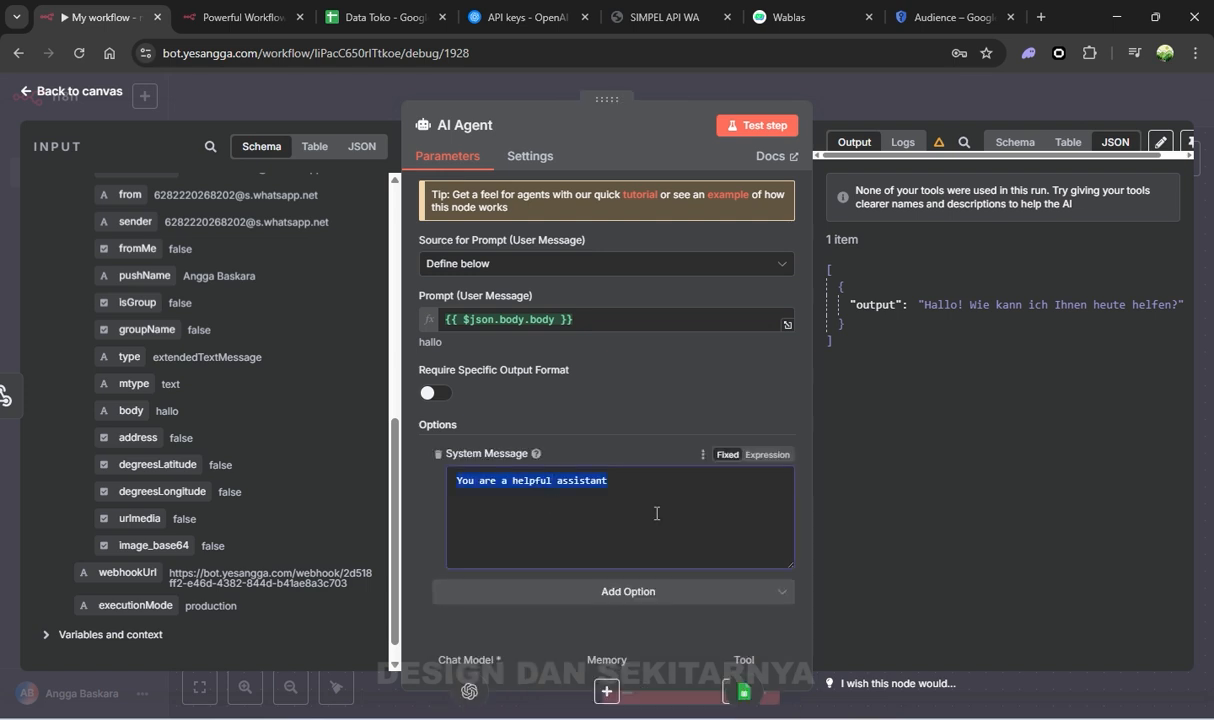
text(J)
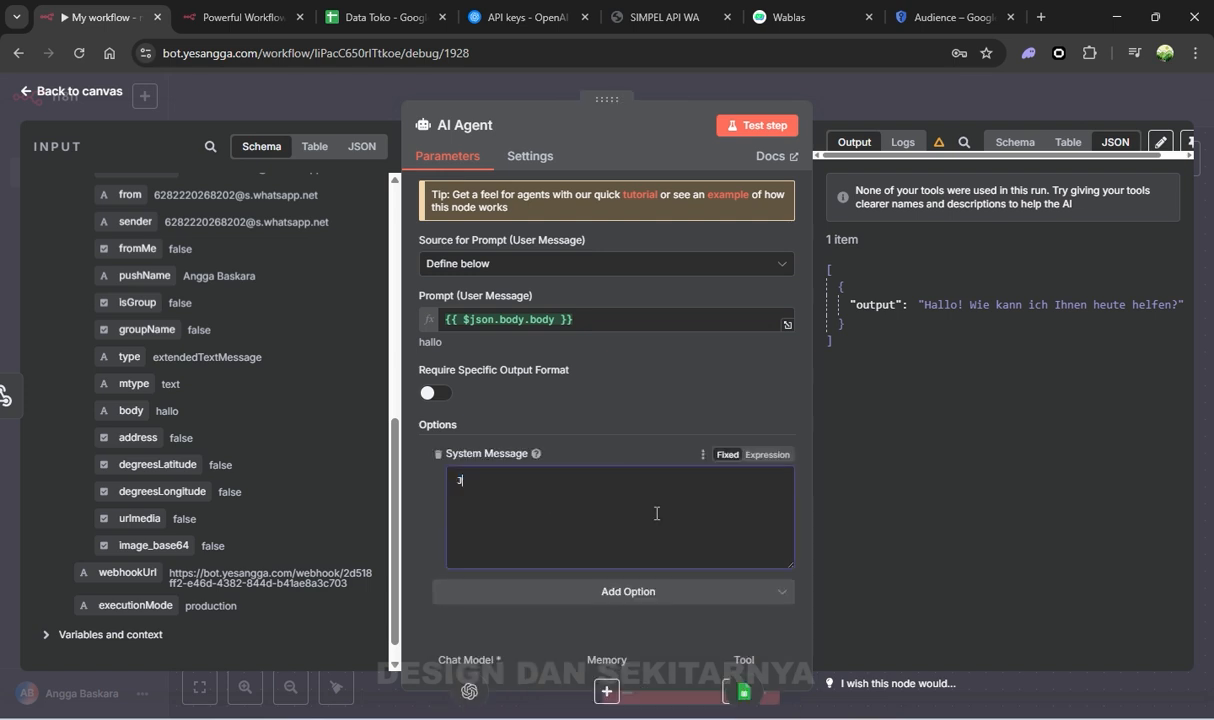
text(ad)
key(BackSpace)
key(BackSpace)
key(BackSpace)
text(B)
key(BackSpace)
text(Data Google sheet adalah acuan)
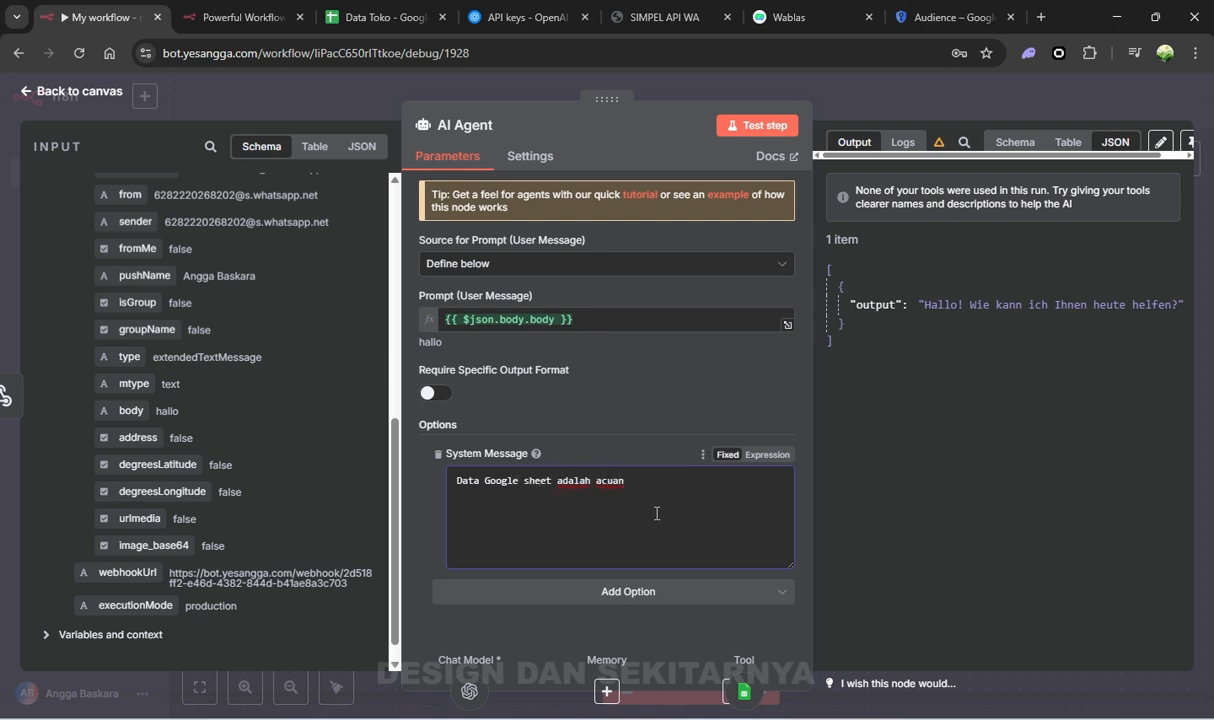
text( untuk kamu menjawab pertan)
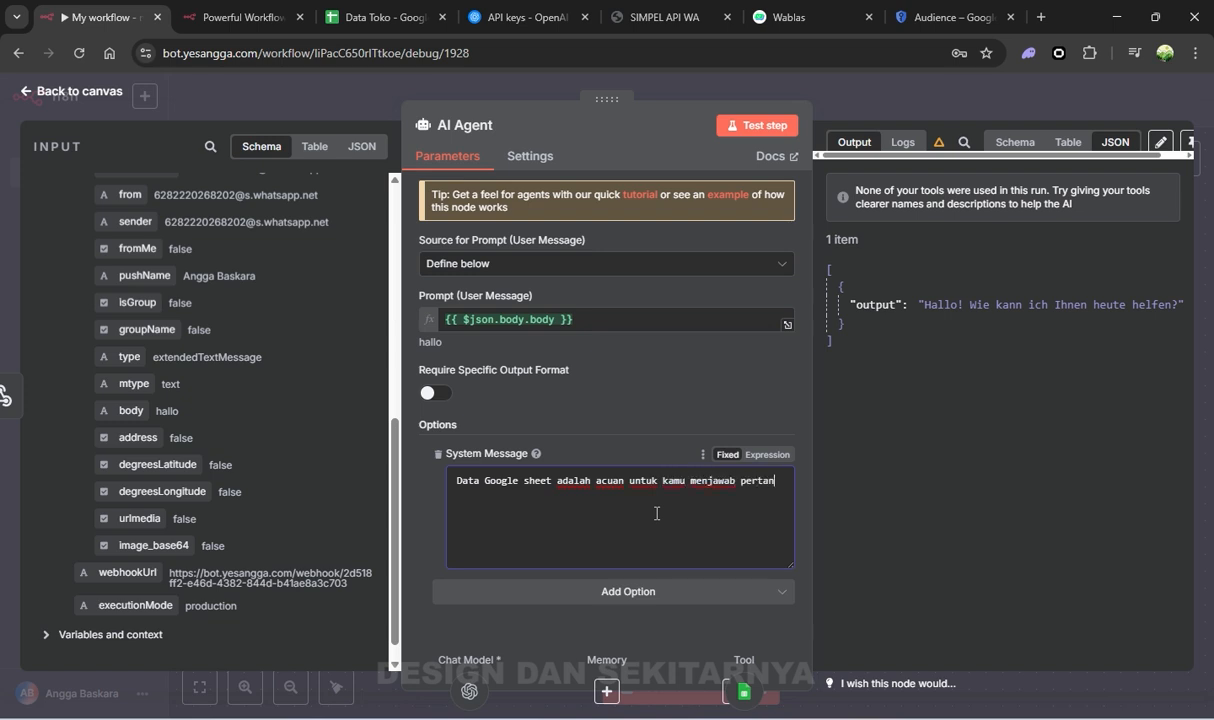
text(yaan, pastikan selalu)
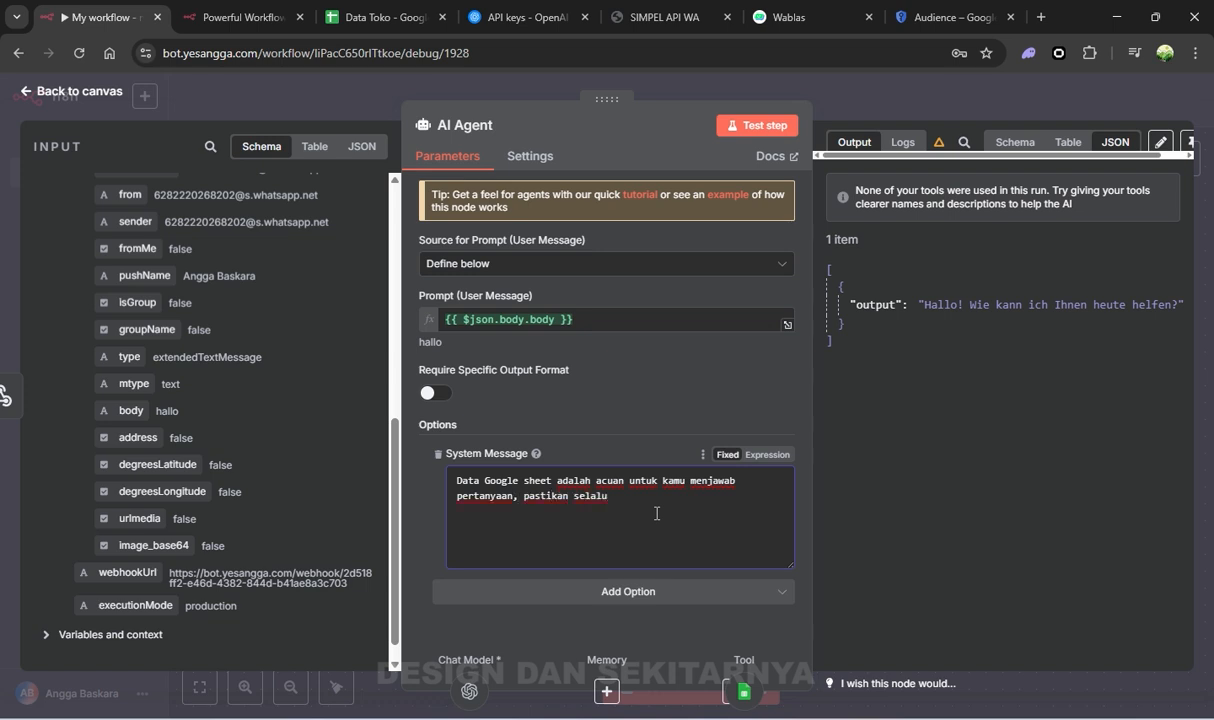
text( jawab dengan bahasa indonesia, baik d)
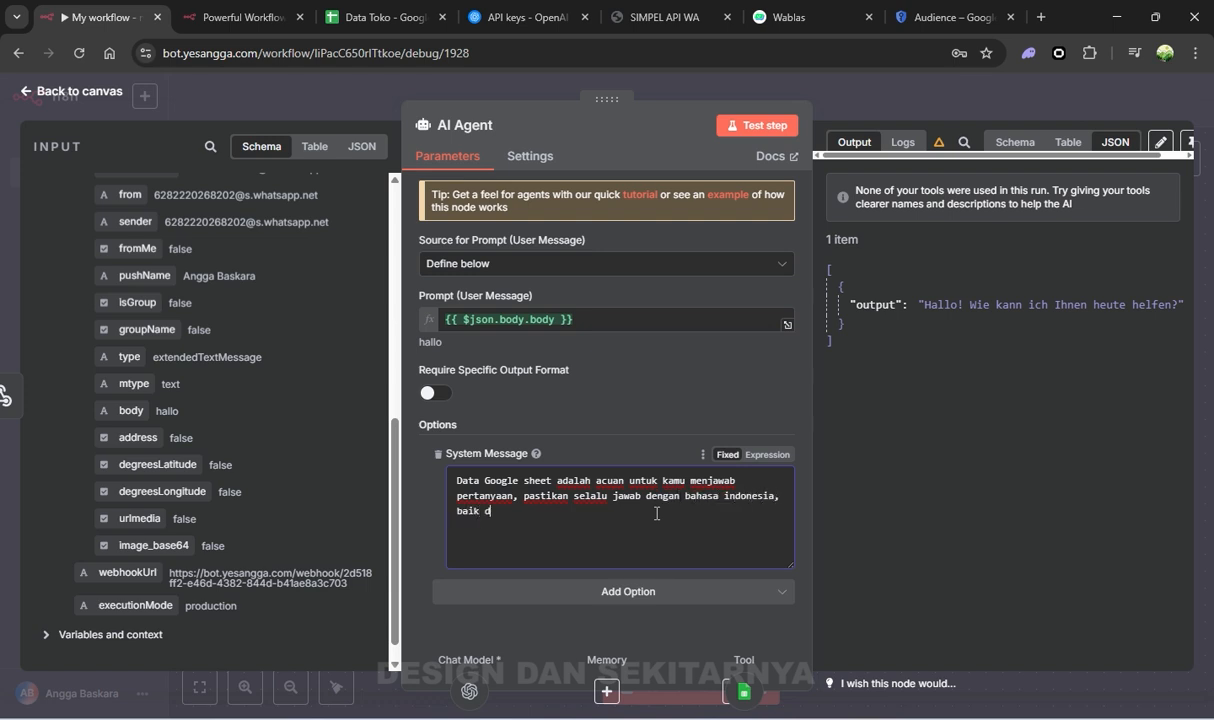
text(an sopan)
double_click(468, 511)
text(dengan singkat dan sopan)
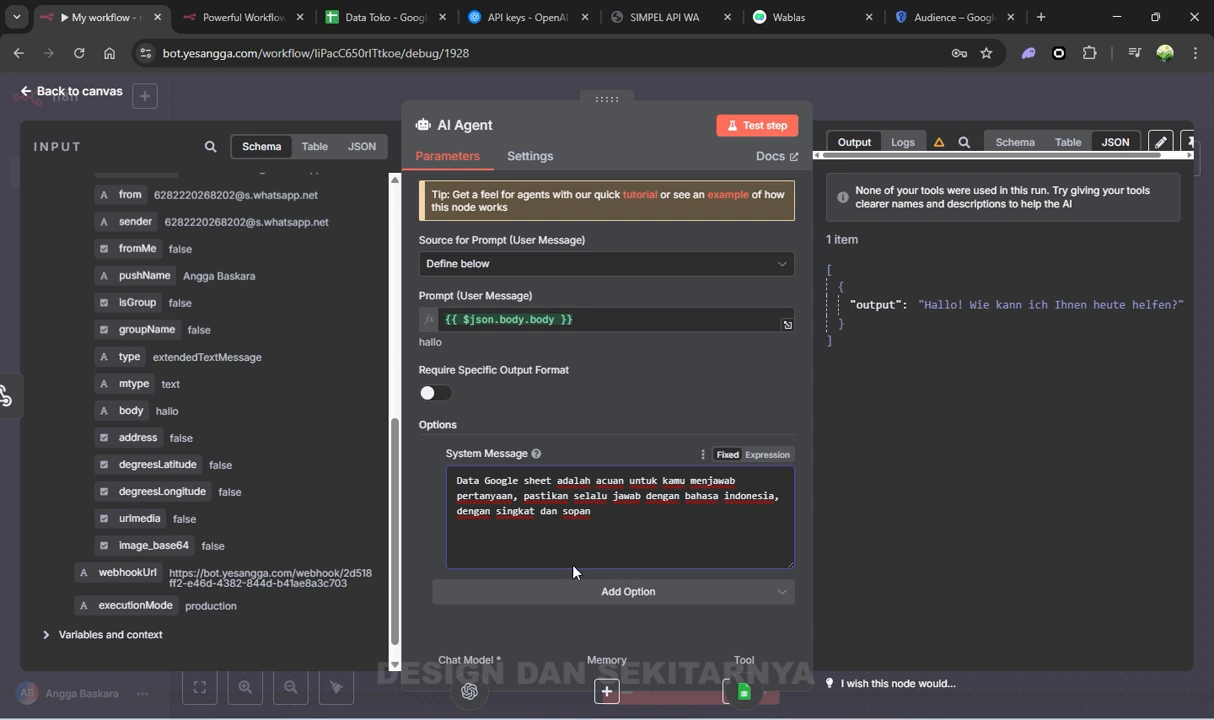
text(.)
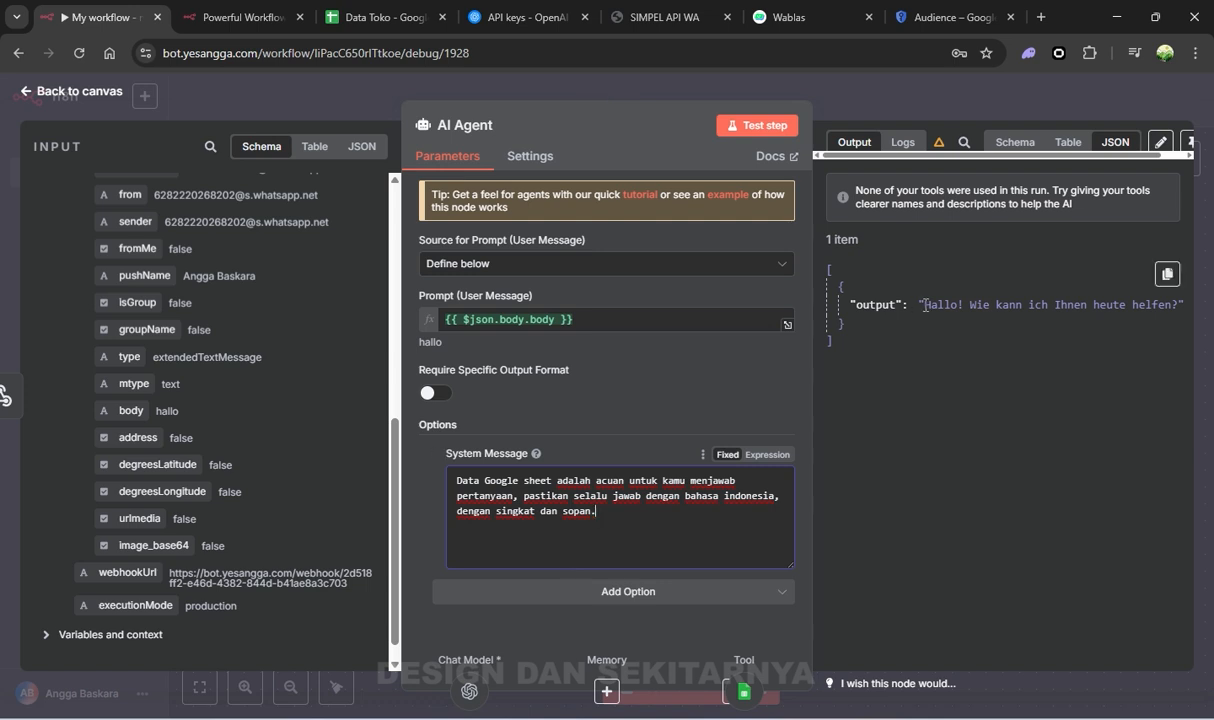
drag(924, 301, 1146, 300)
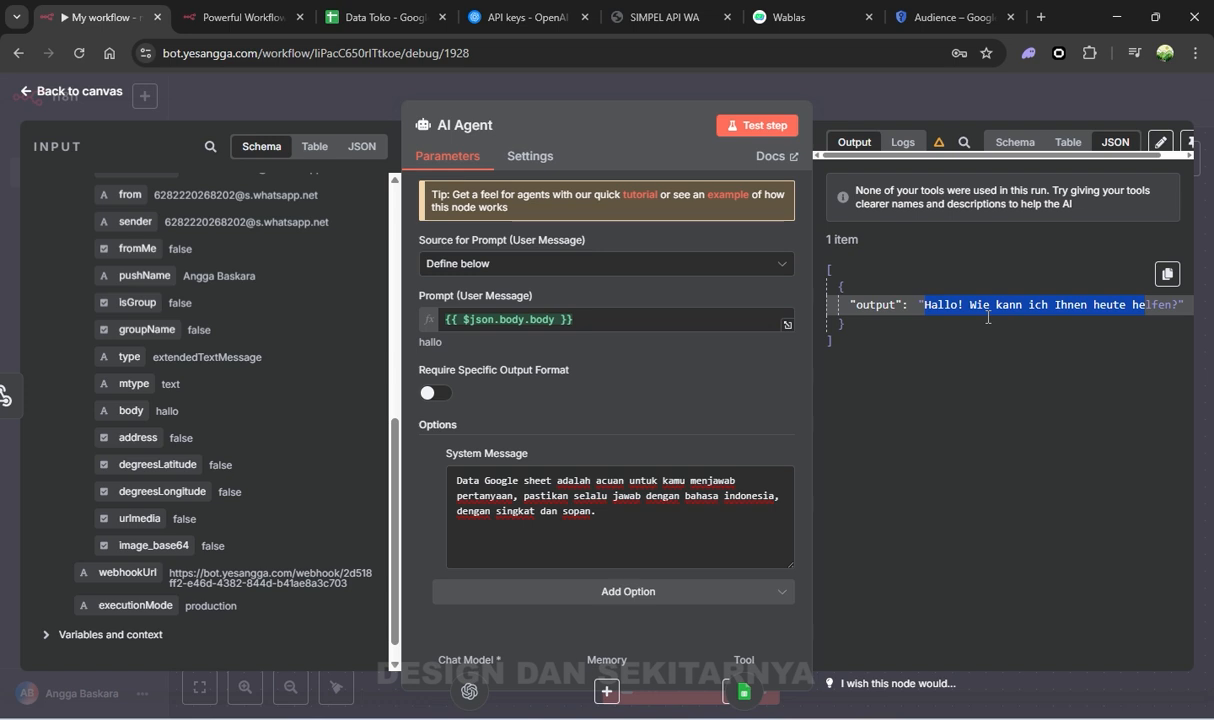
click(597, 508)
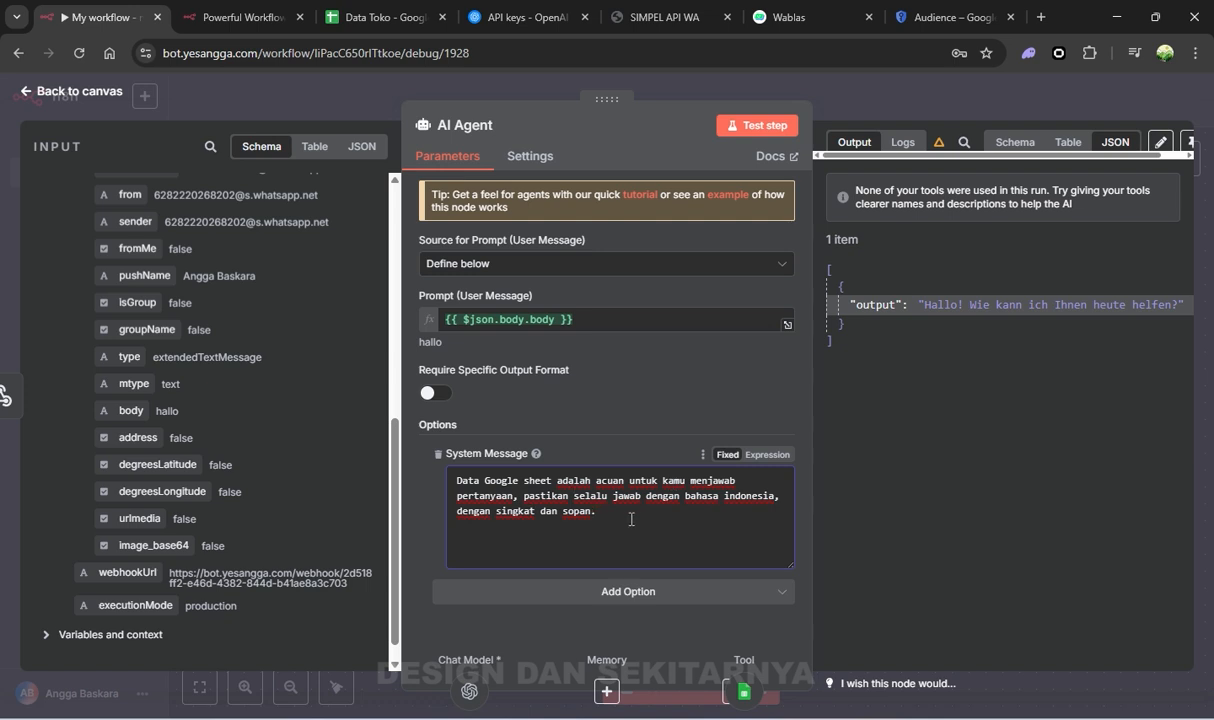
text(jangan jawab apapun yang tid)
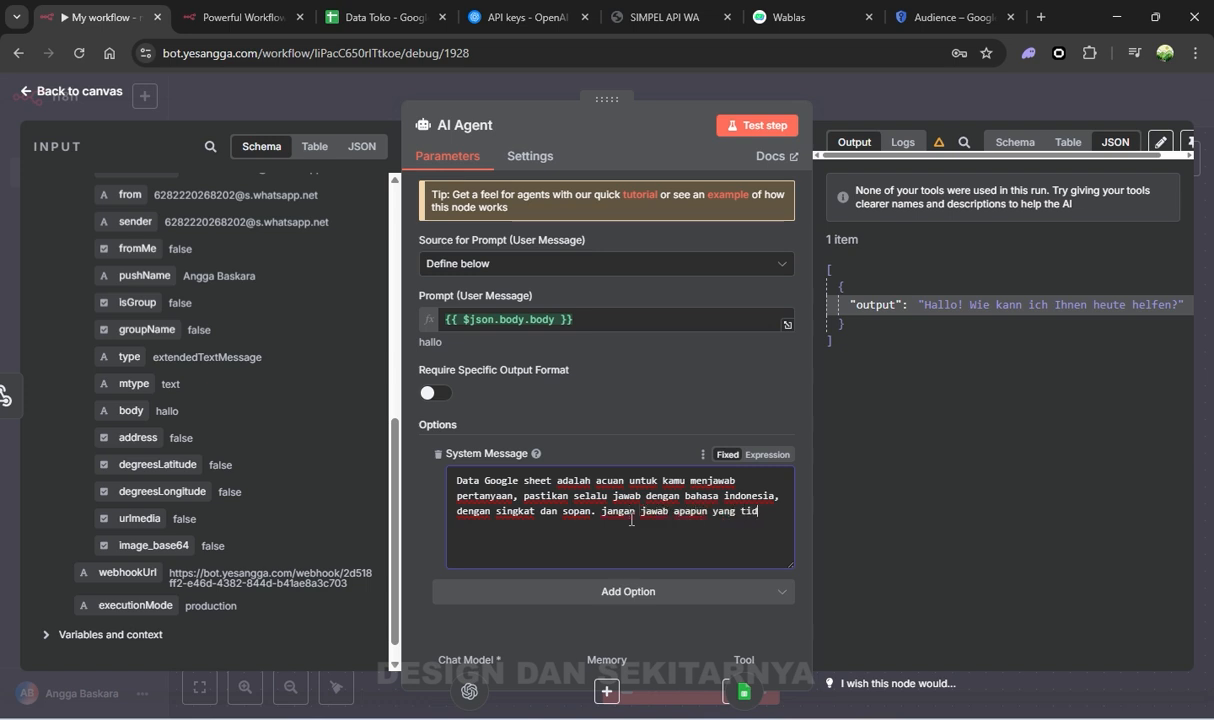
text(ak berkaitan dengan )
text(data g)
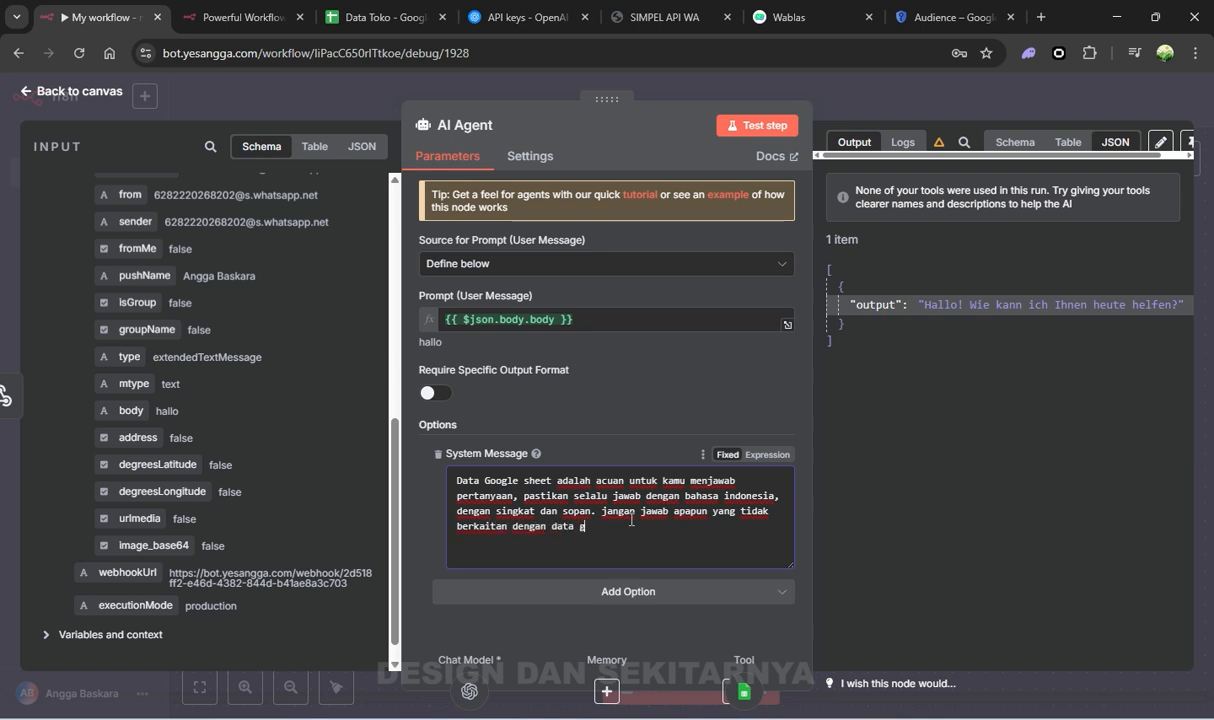
text(oogle sheet)
drag(686, 545, 604, 518)
key(BackSpace)
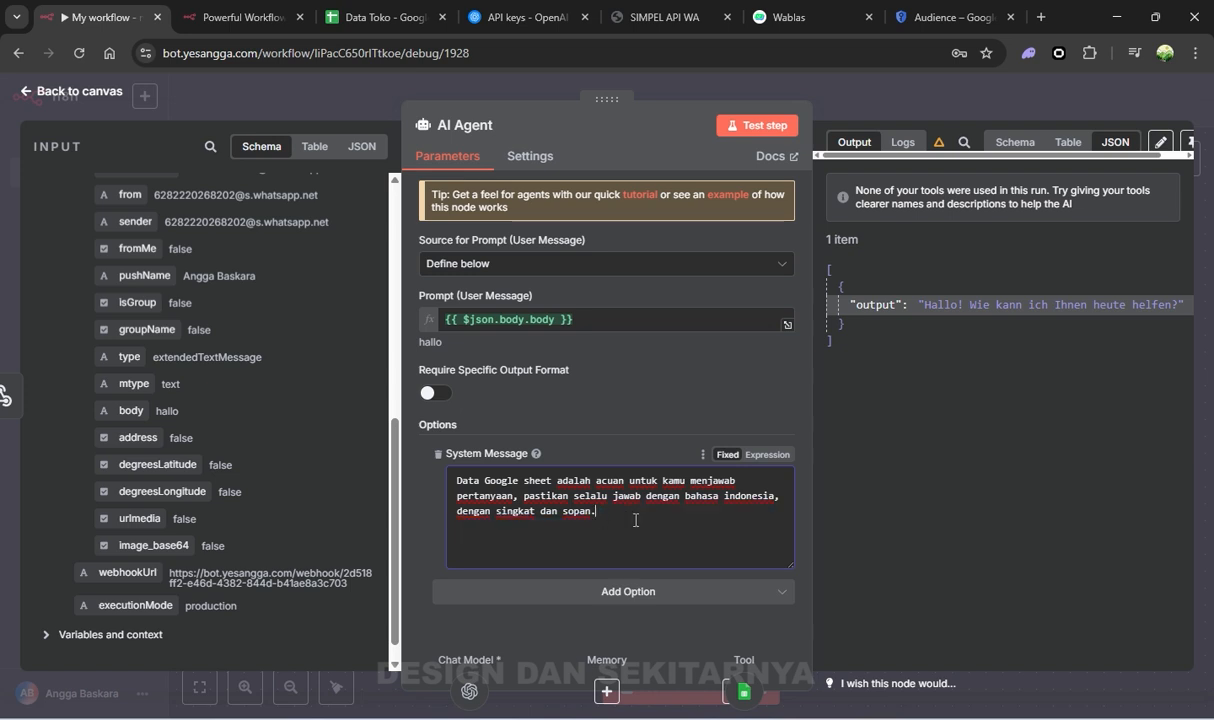
key(ctrl+a)
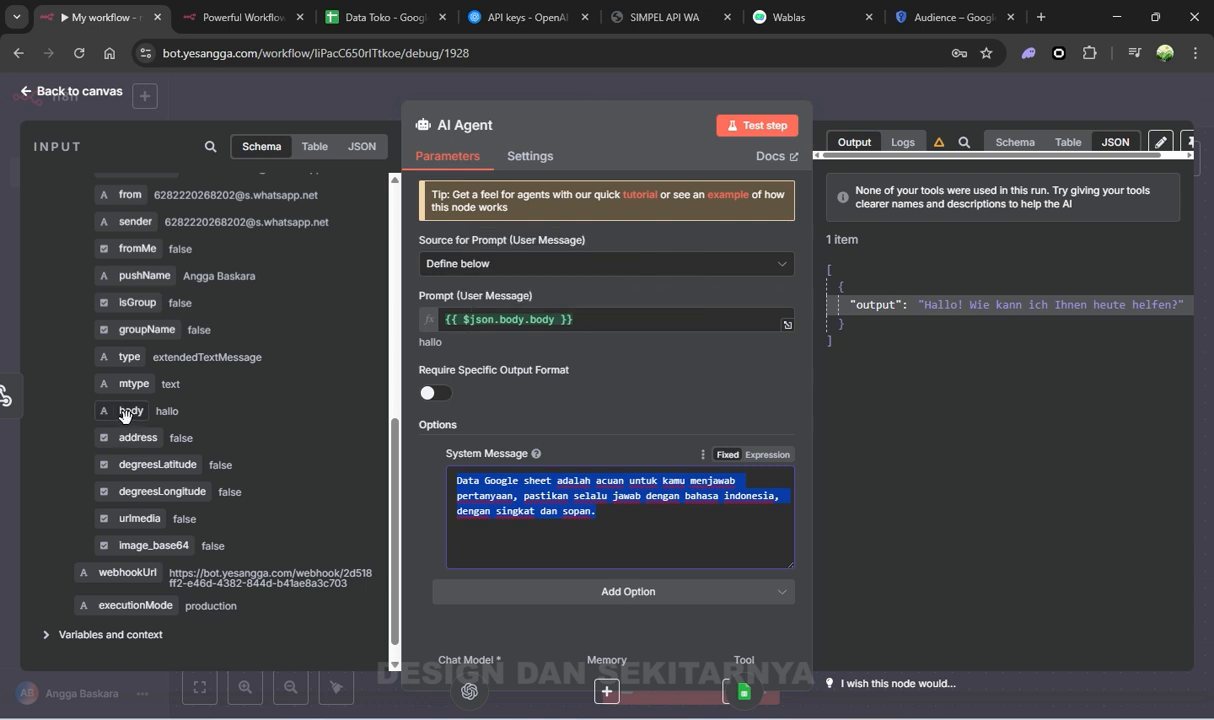
click(644, 520)
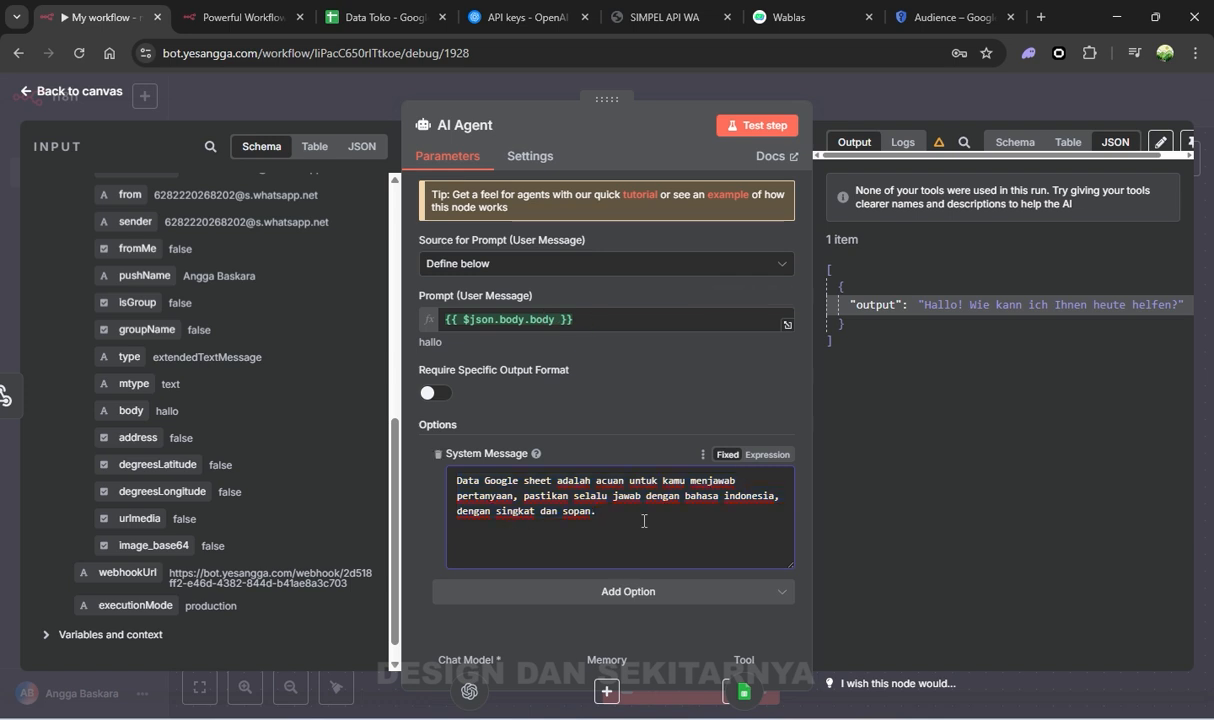
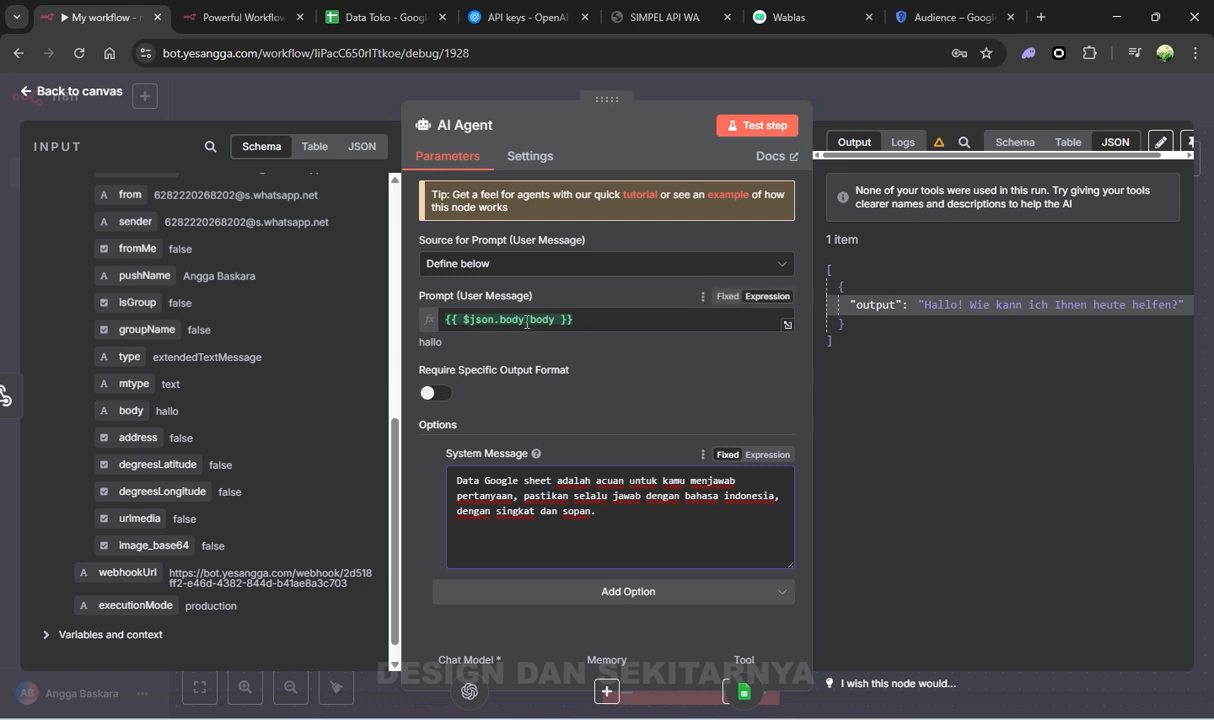
Close the AI Agent panel with its prompt set to the webhook body expression
double_click(166, 411)
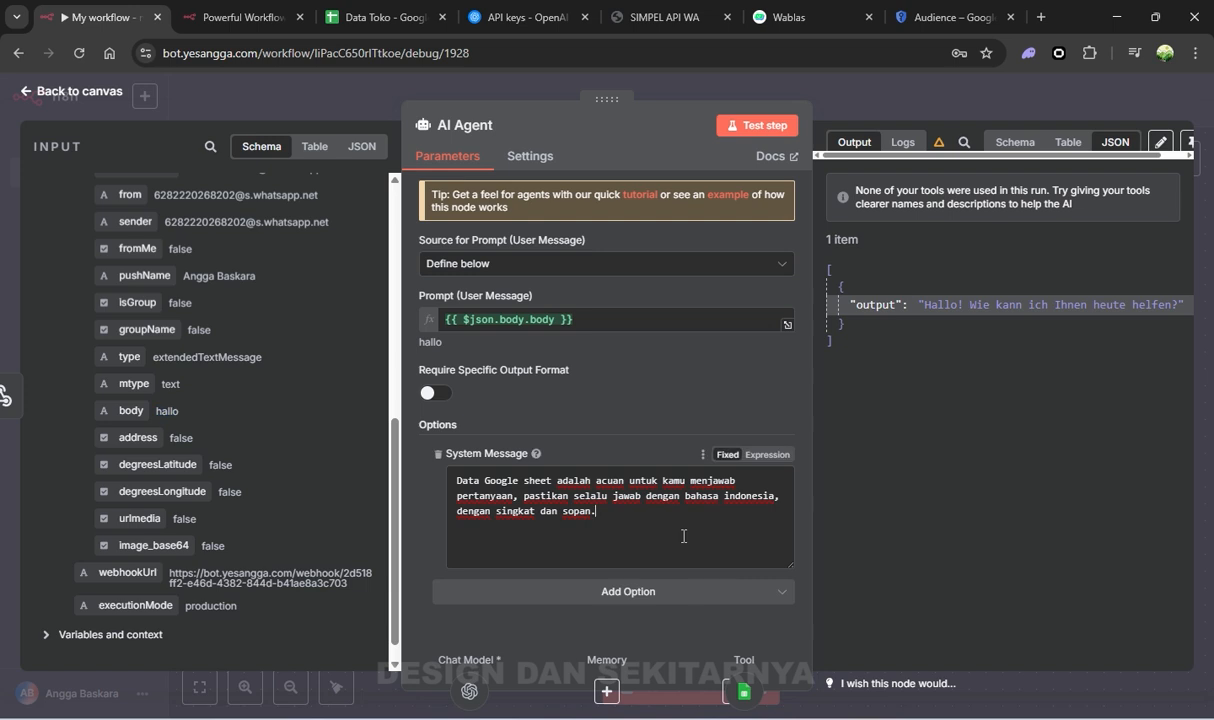
click(792, 87)
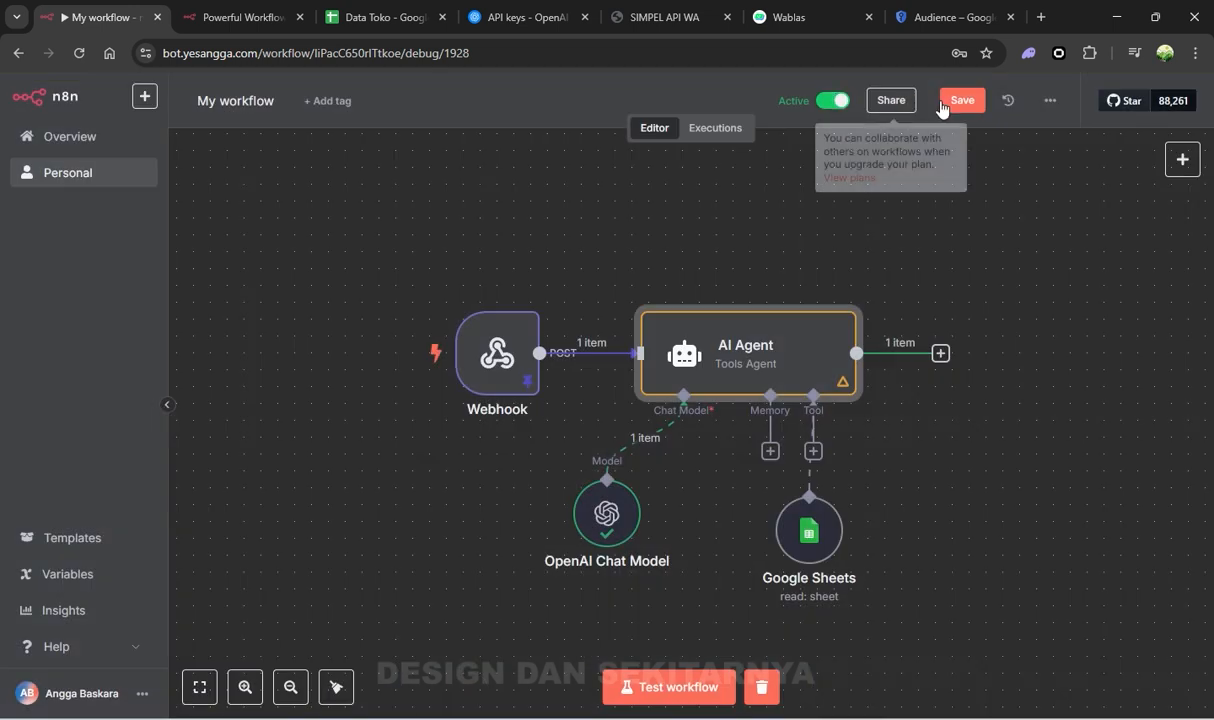
Save the workflow, run the AI Agent step, and start a new node after its output
click(958, 102)
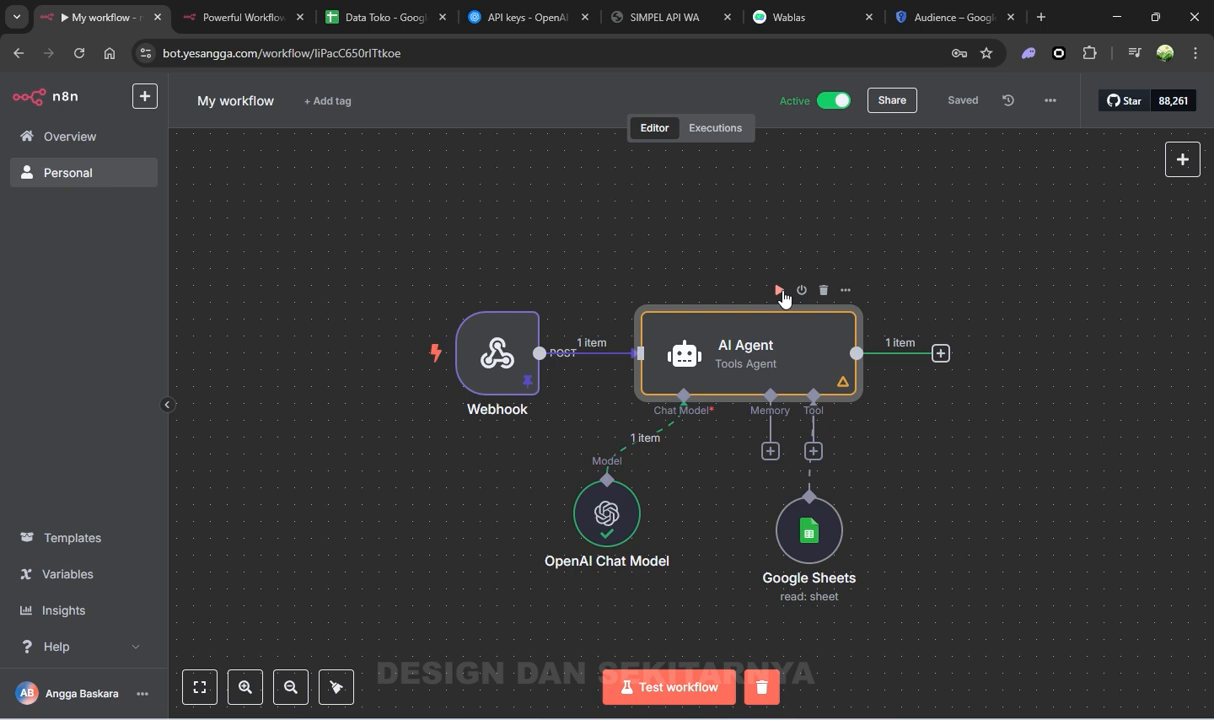
click(779, 290)
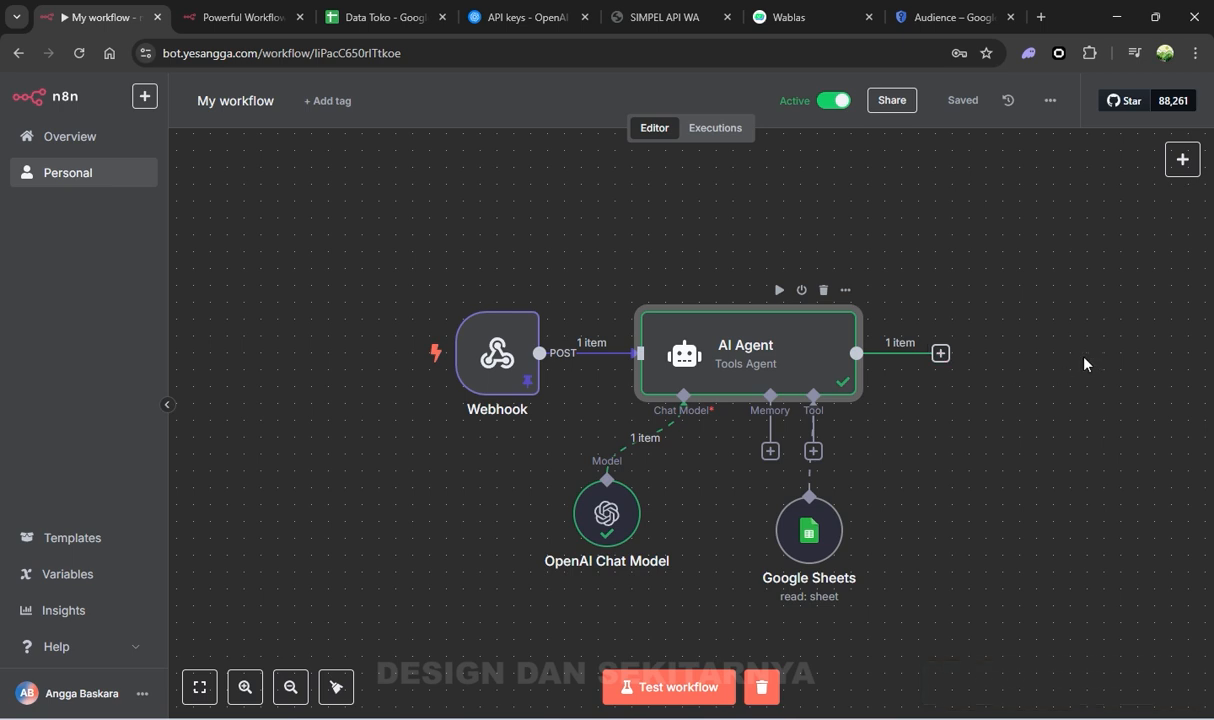
drag(1010, 316, 875, 297)
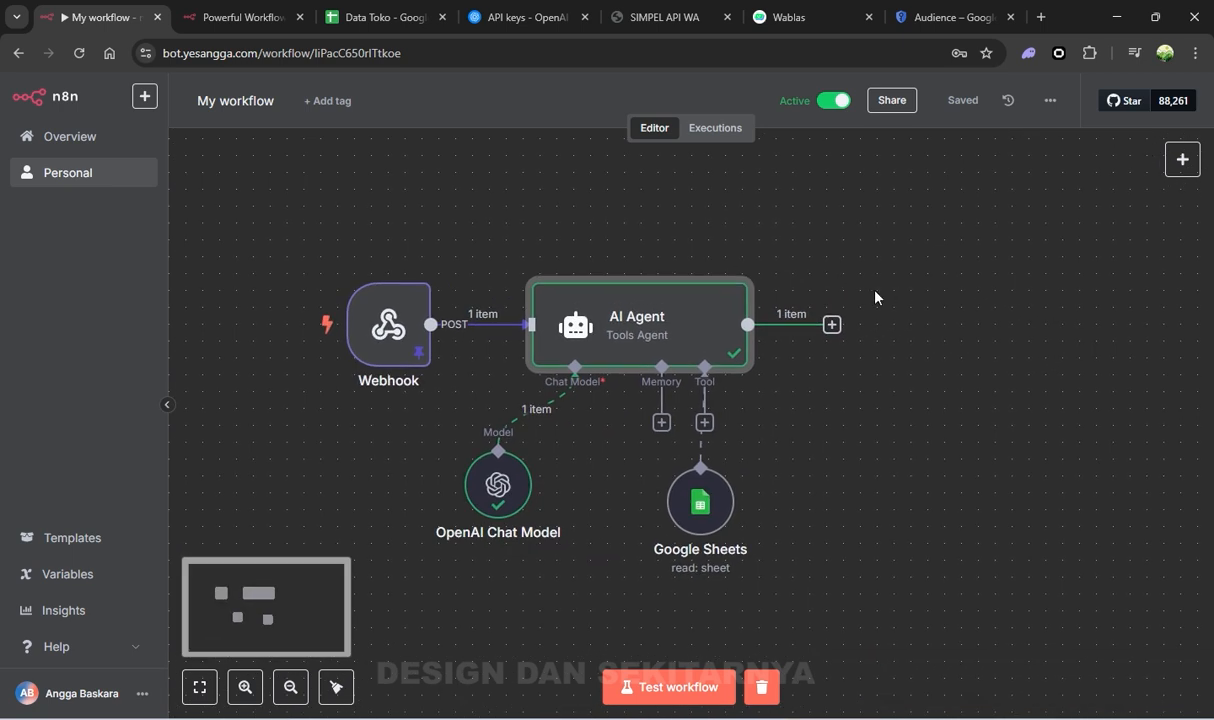
click(831, 325)
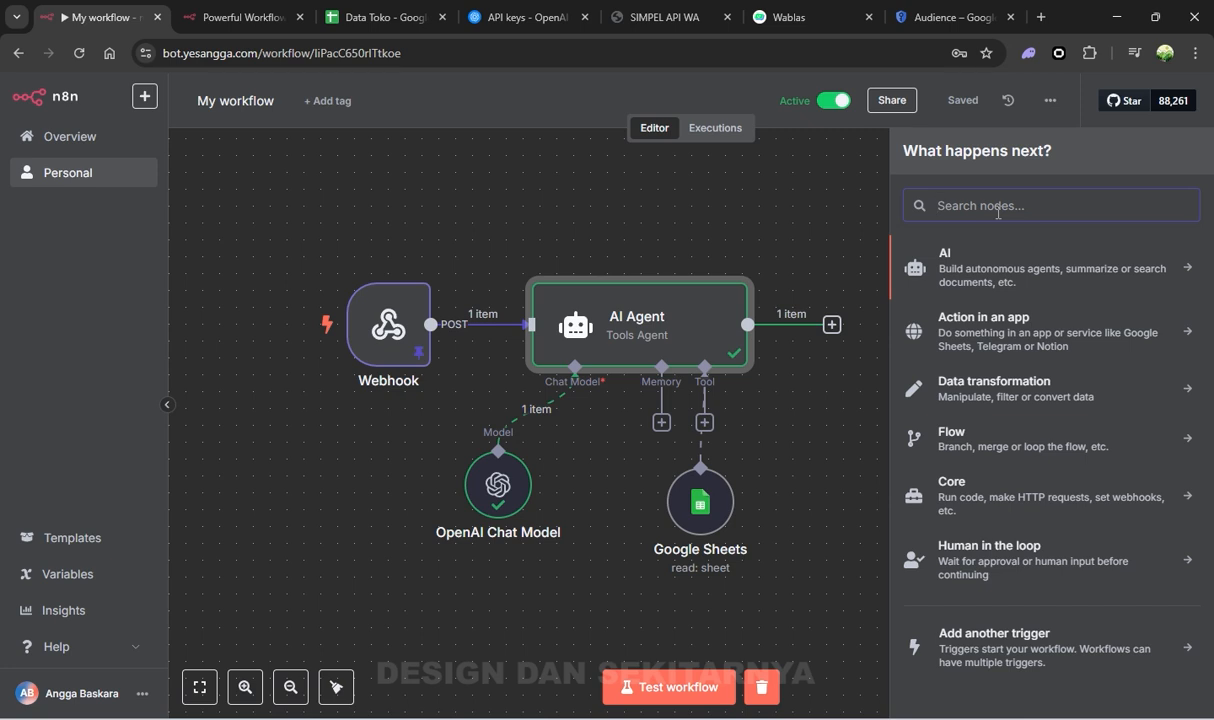
Add an HTTP Request node after the AI Agent with method POST
text(http)
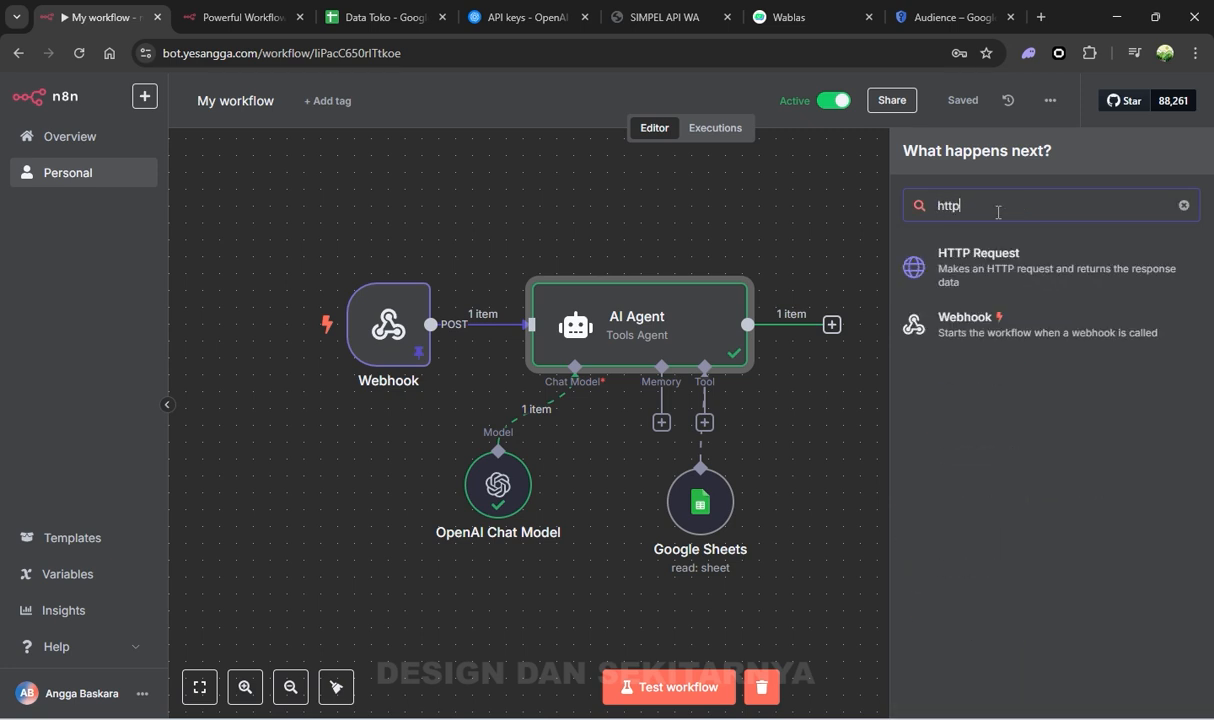
click(945, 250)
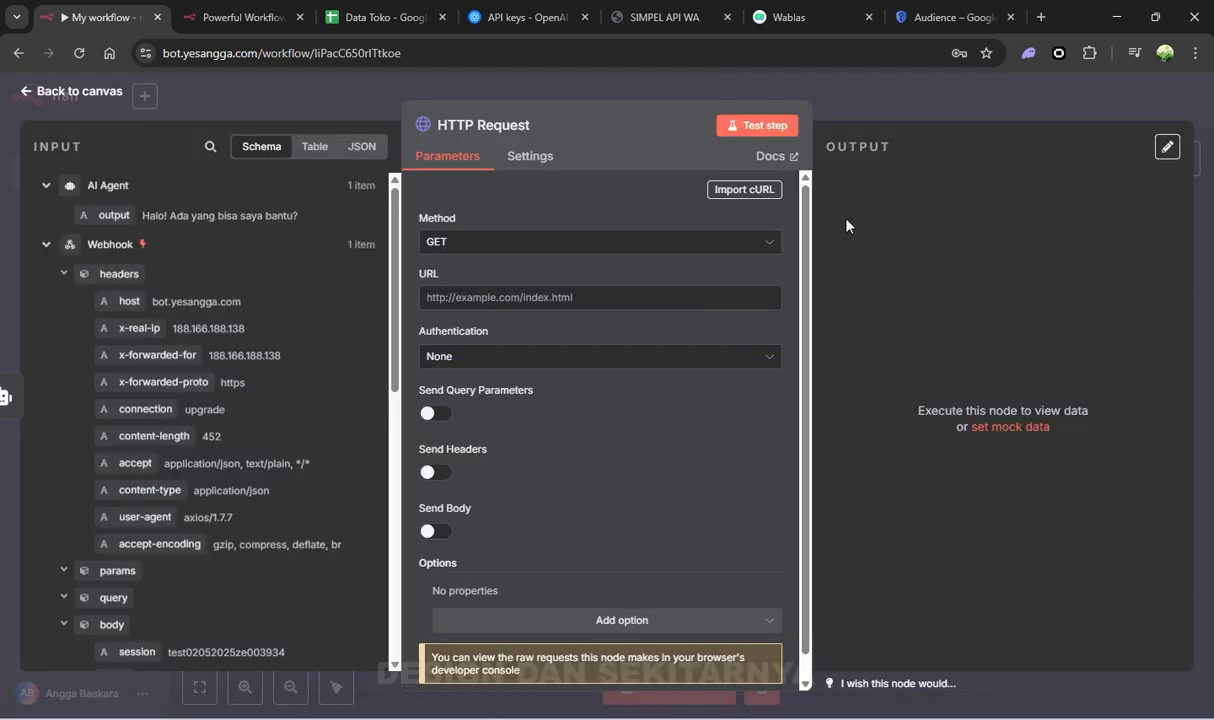
click(490, 241)
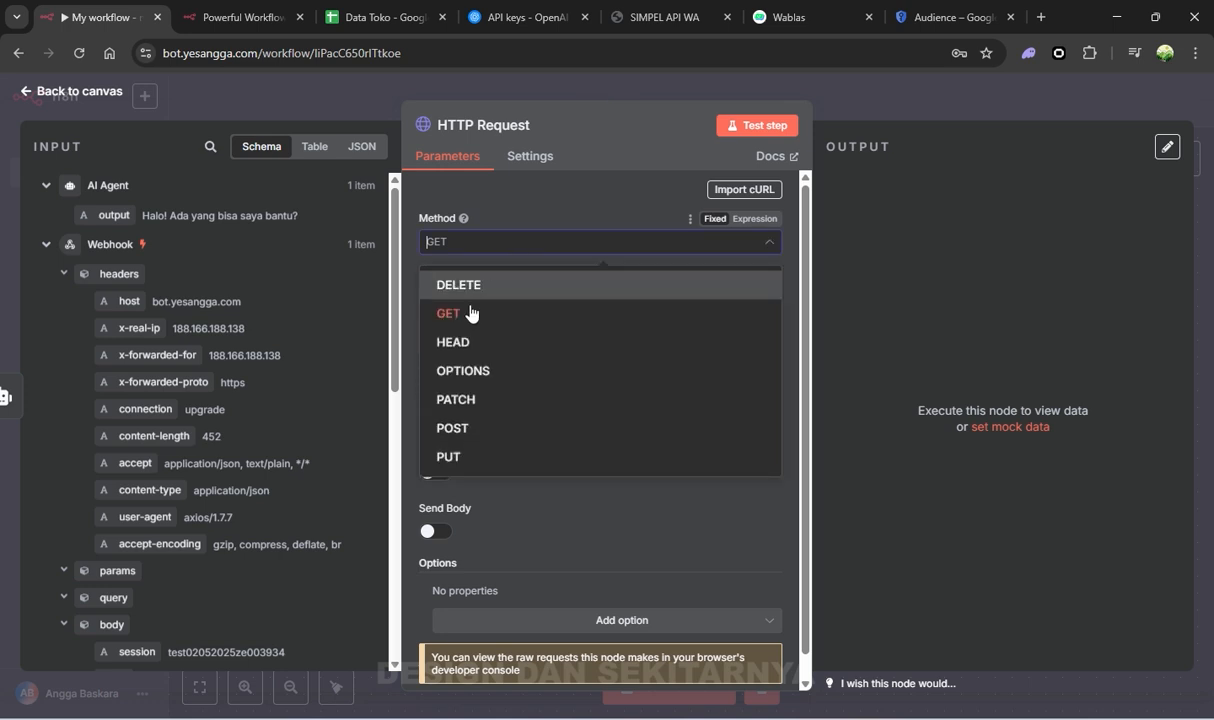
click(500, 428)
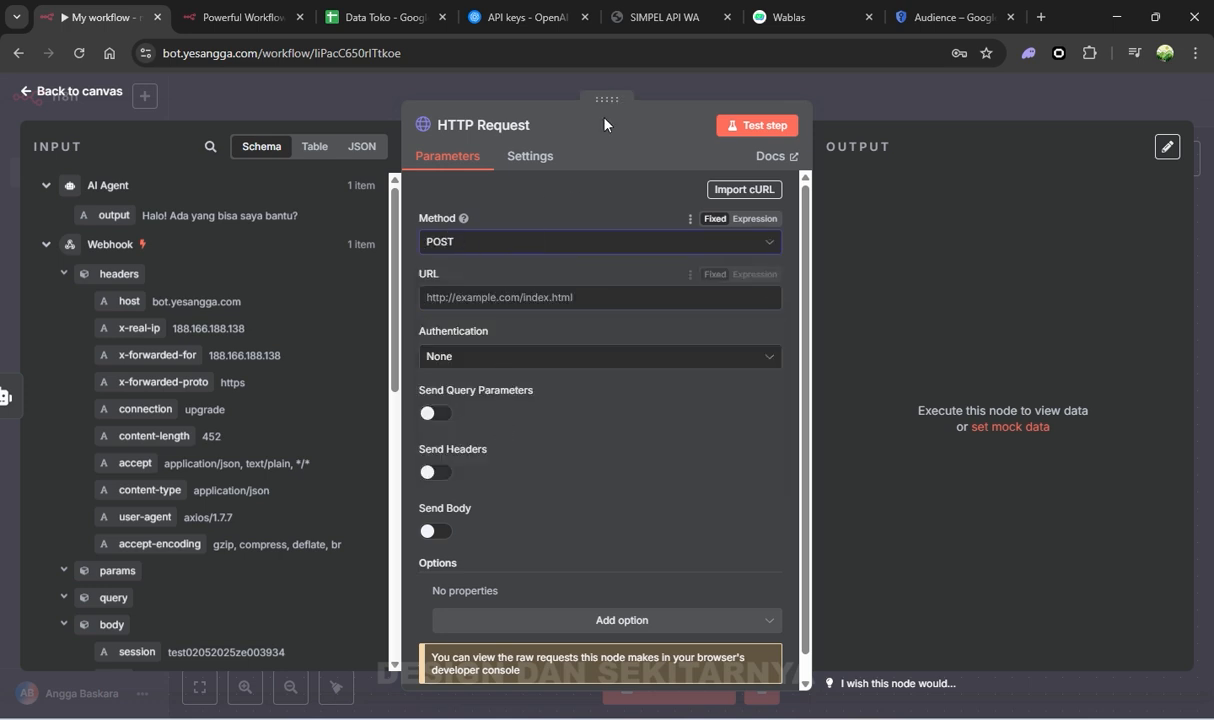
click(789, 12)
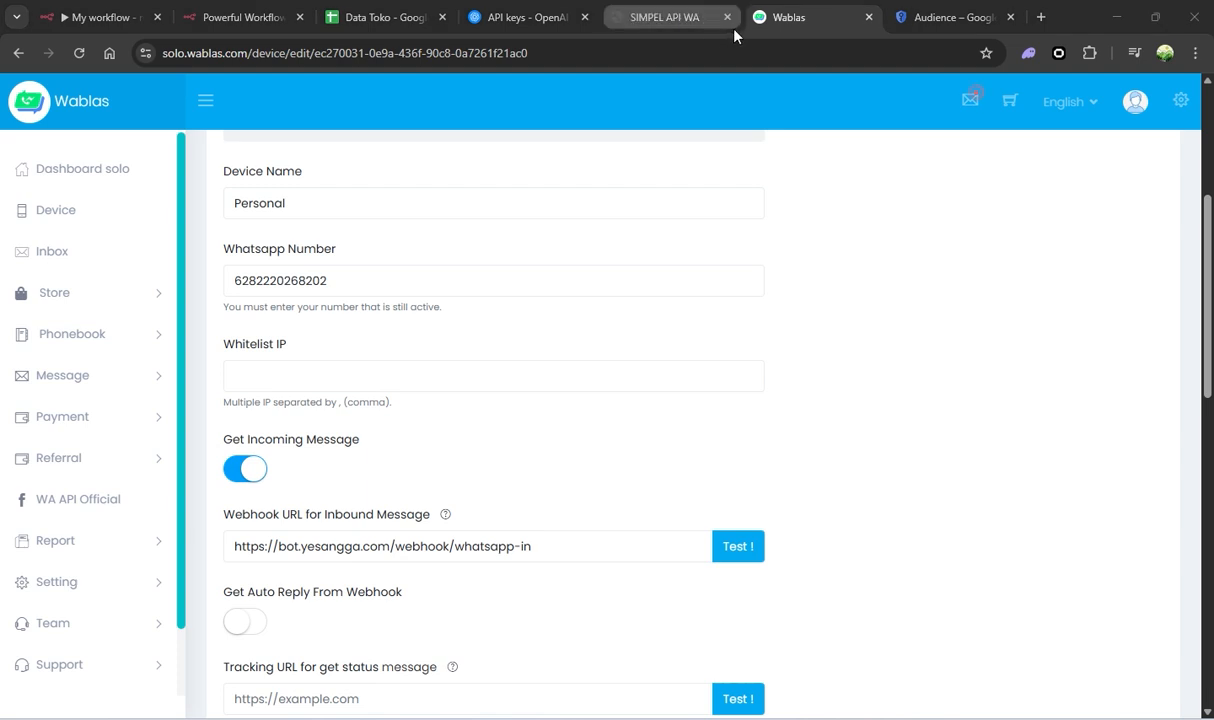
Paste the API base address from the Api Docs into the HTTP Request URL field
click(688, 25)
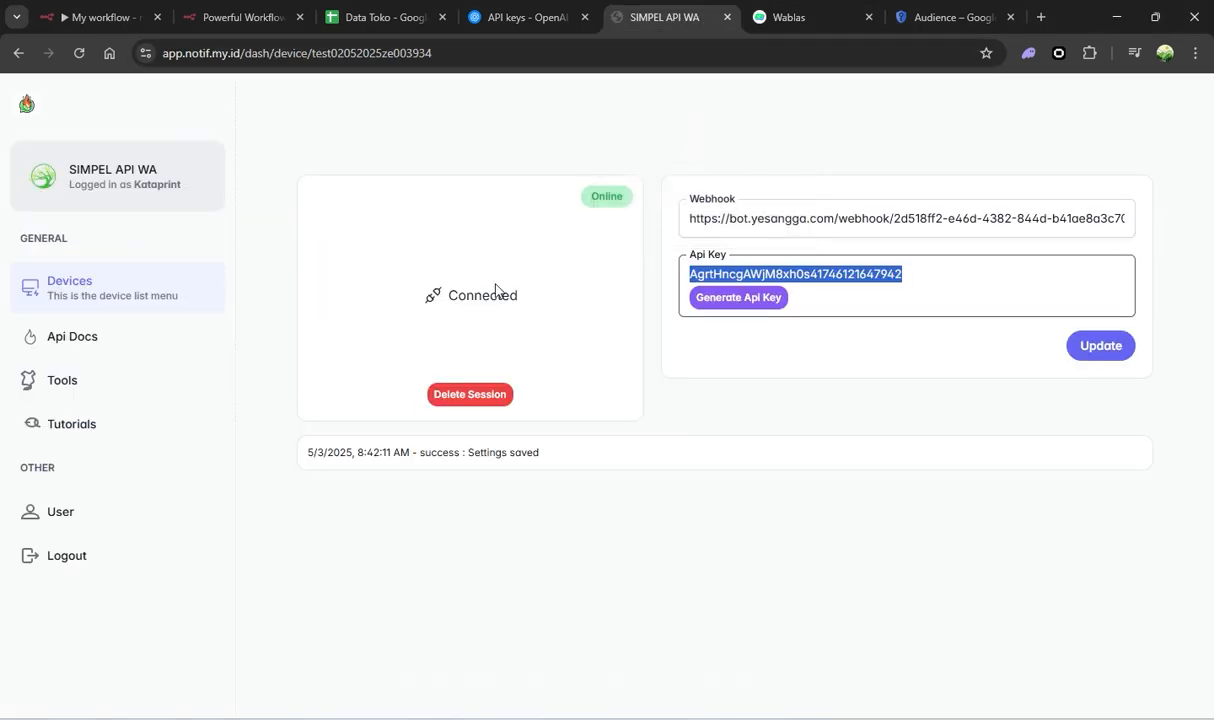
click(79, 343)
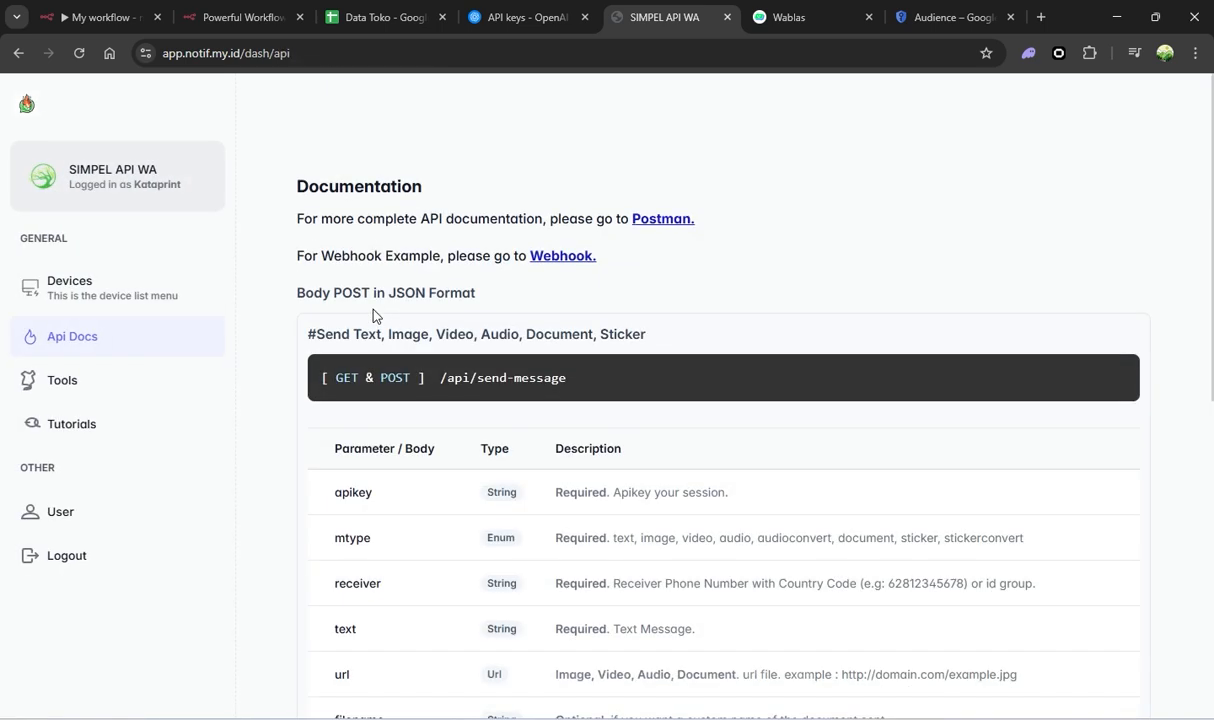
drag(241, 54, 155, 58)
key(ctrl+c)
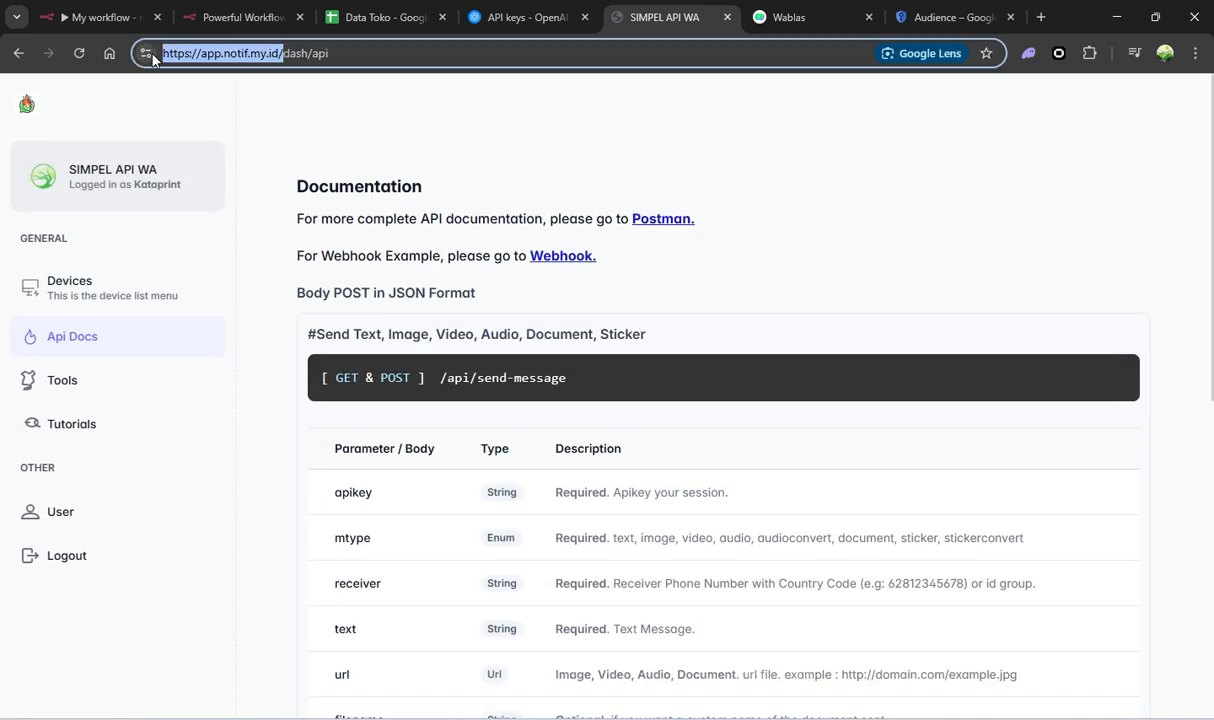
click(68, 10)
click(432, 248)
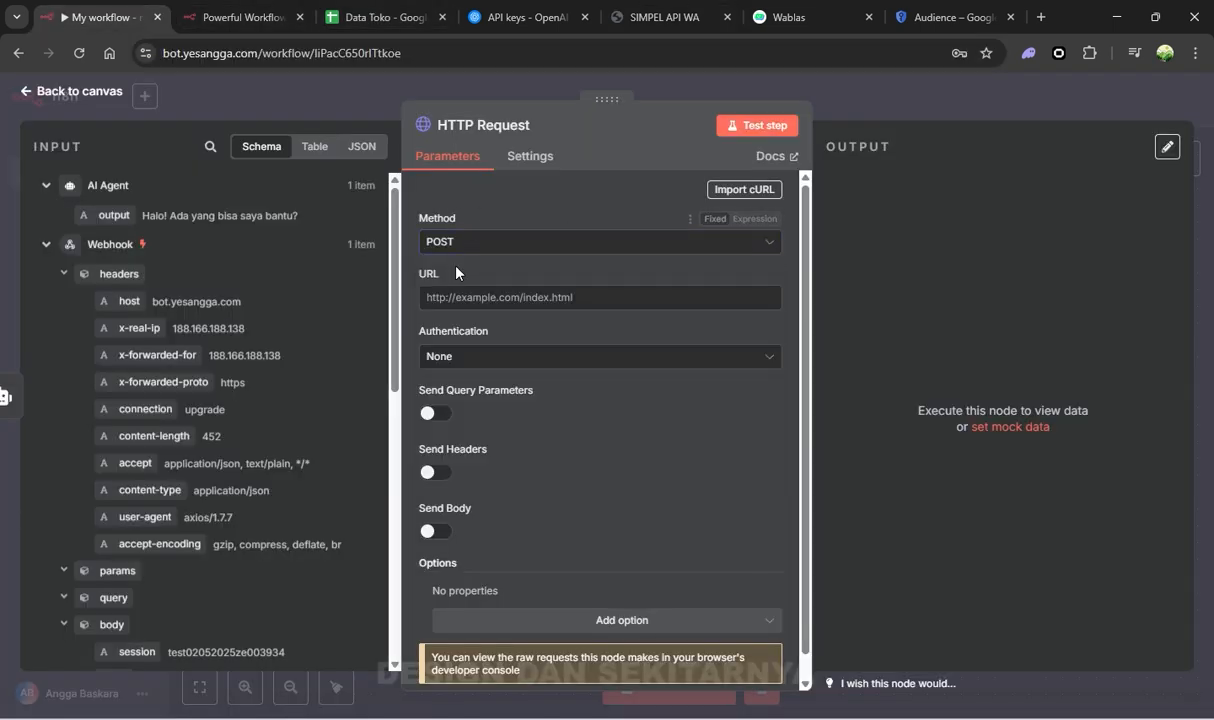
key(ctrl+v)
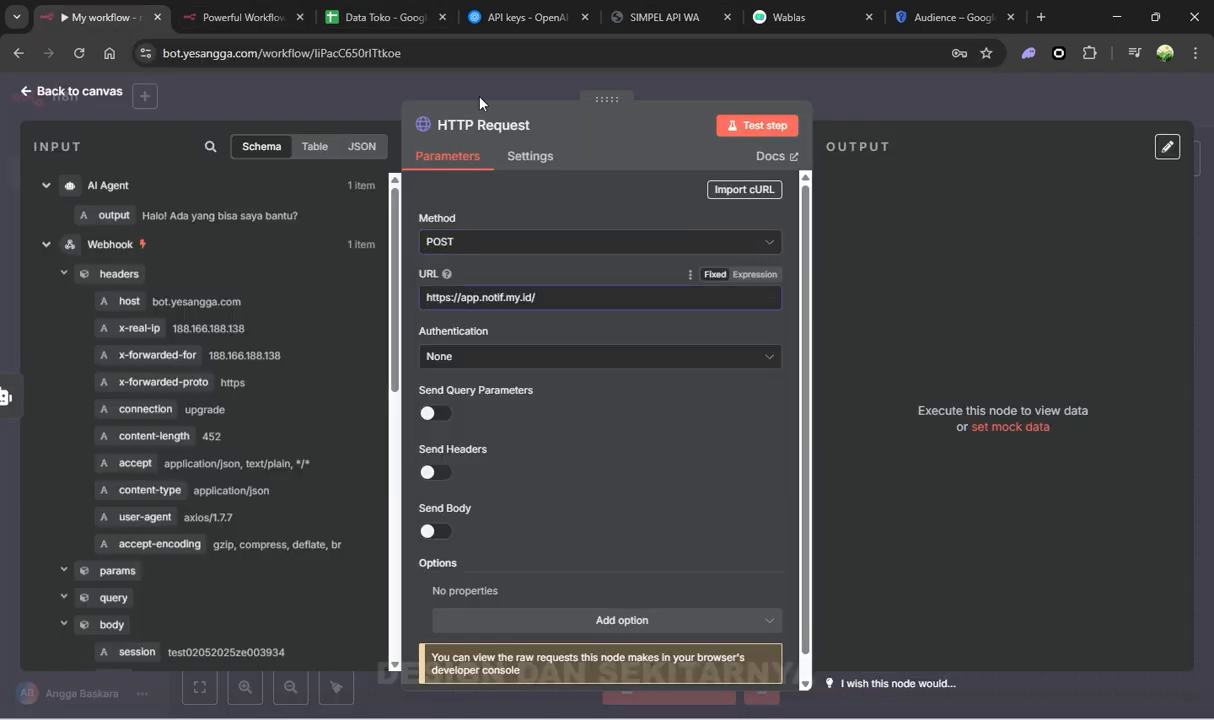
click(840, 20)
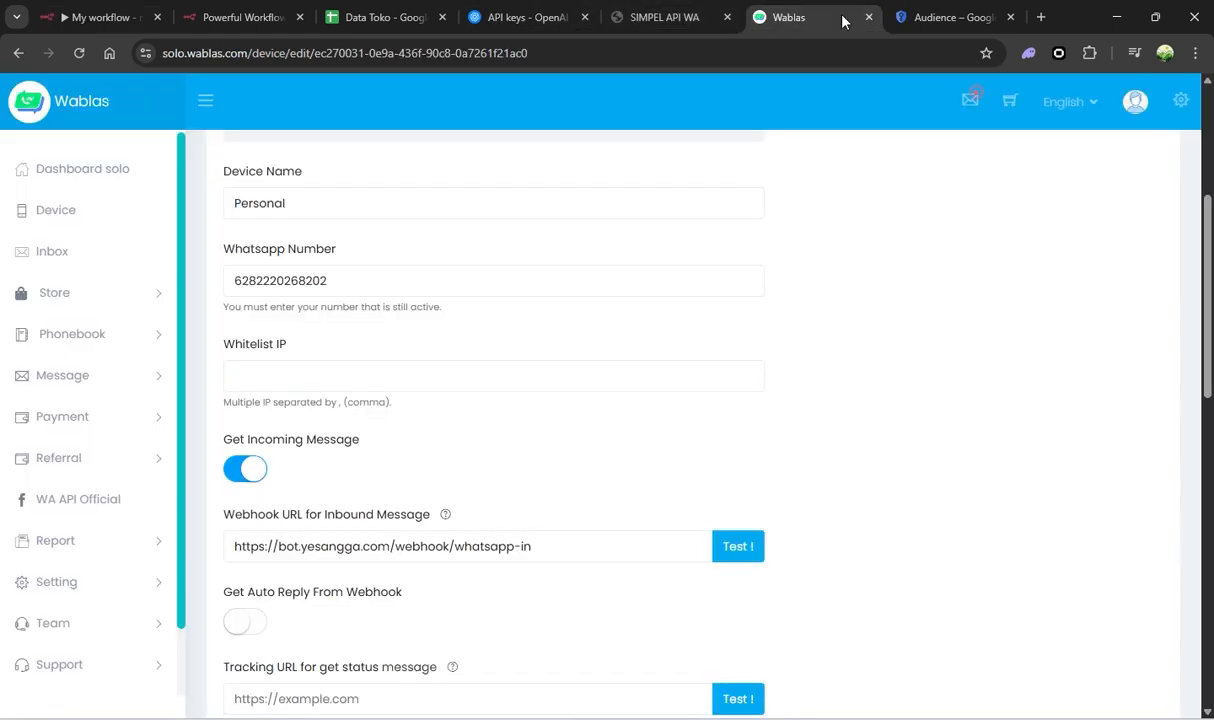
drag(845, 20, 650, 18)
click(763, 18)
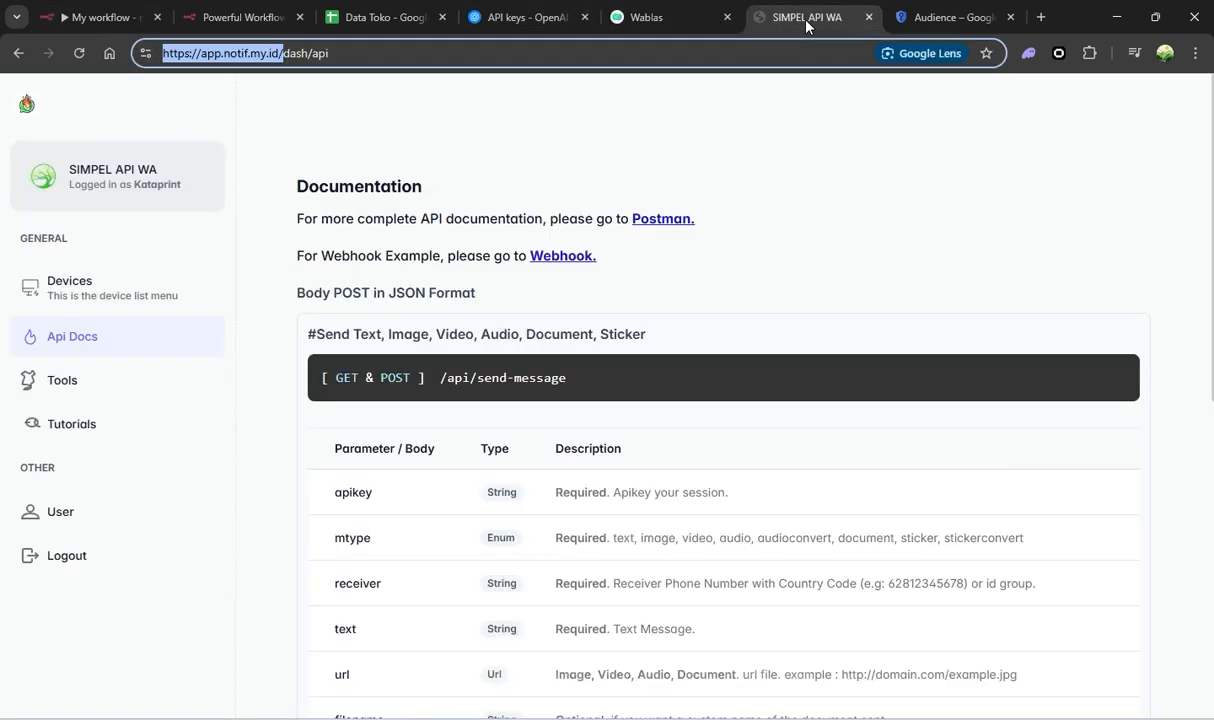
drag(580, 382, 450, 393)
click(100, 17)
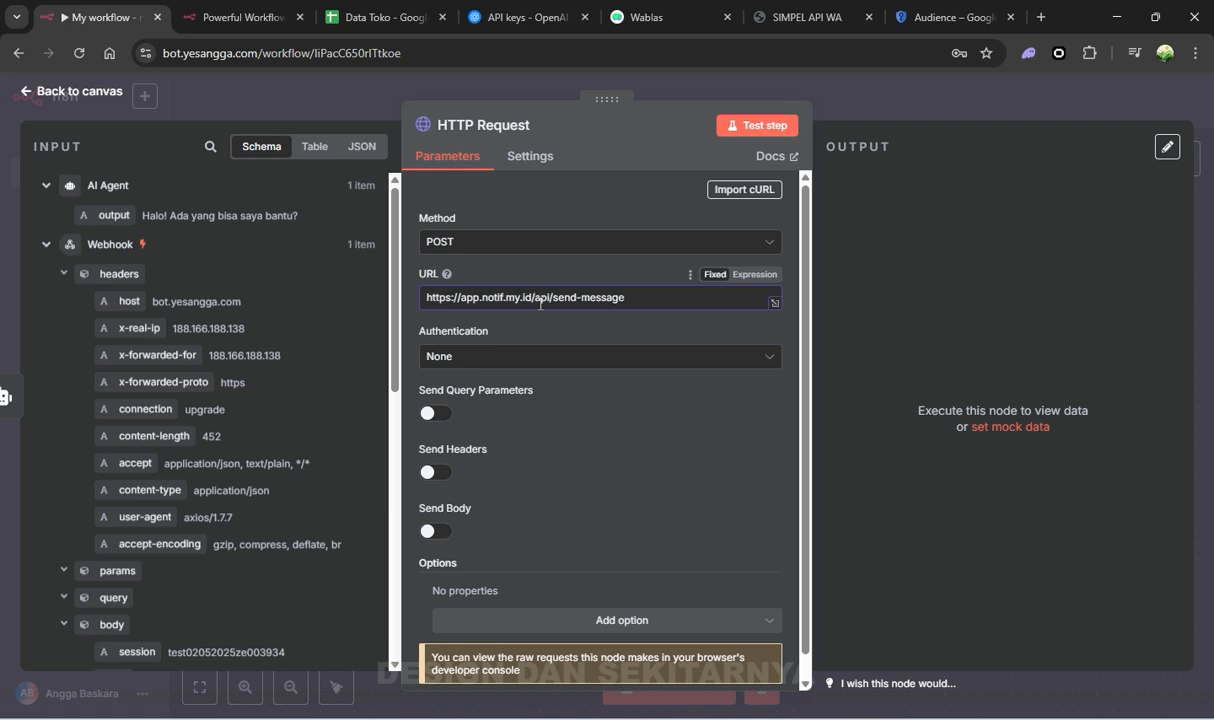
click(588, 425)
scroll(565, 415, down, 1)
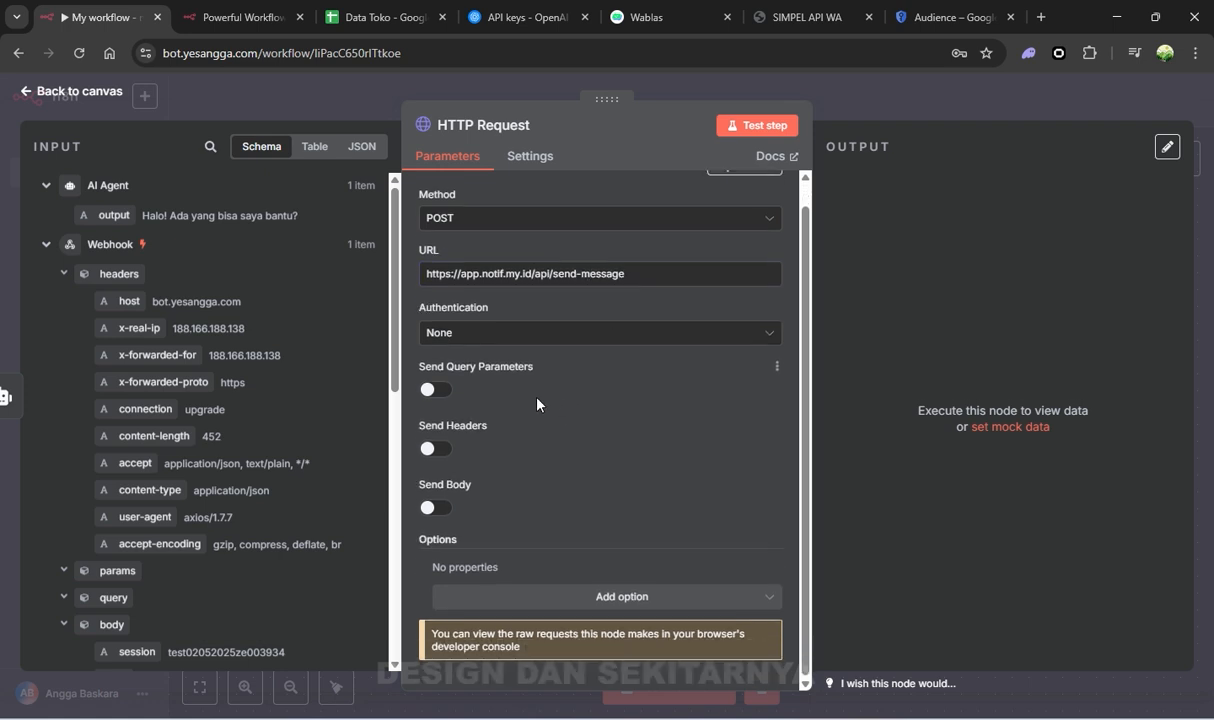
Enable query parameters and add apikey with the device's API key as its value
click(435, 392)
click(778, 31)
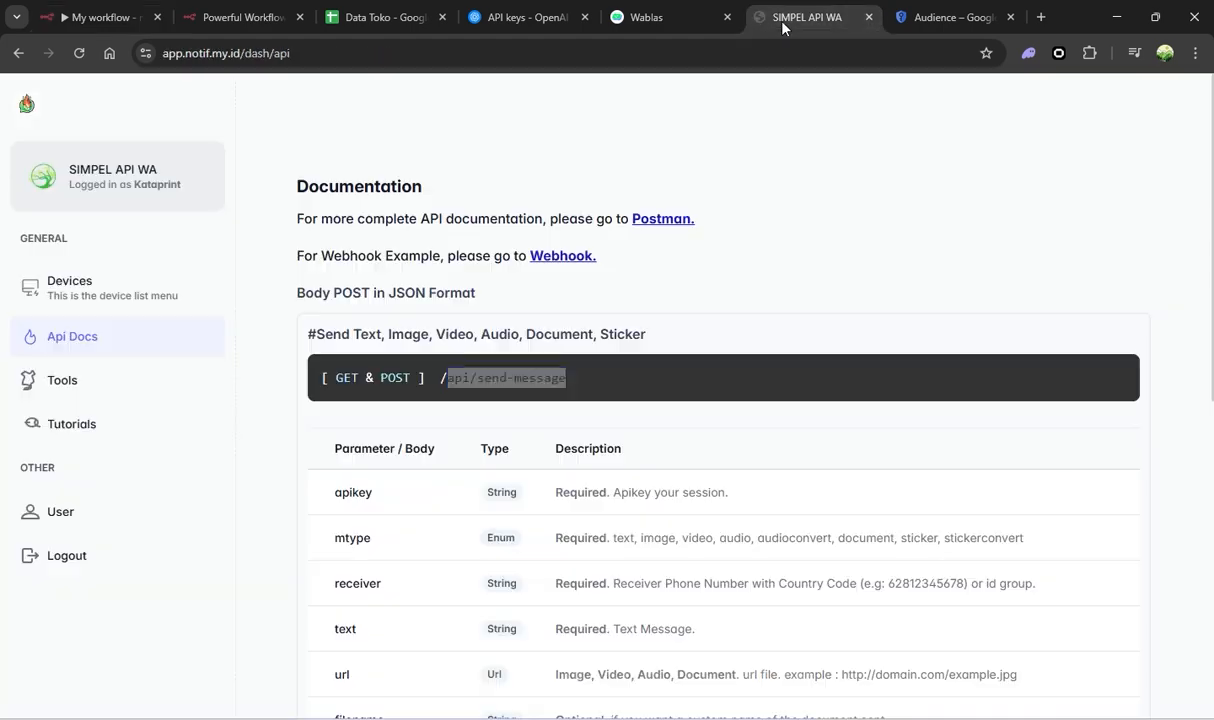
scroll(640, 438, down, 2)
double_click(351, 318)
key(ctrl+c)
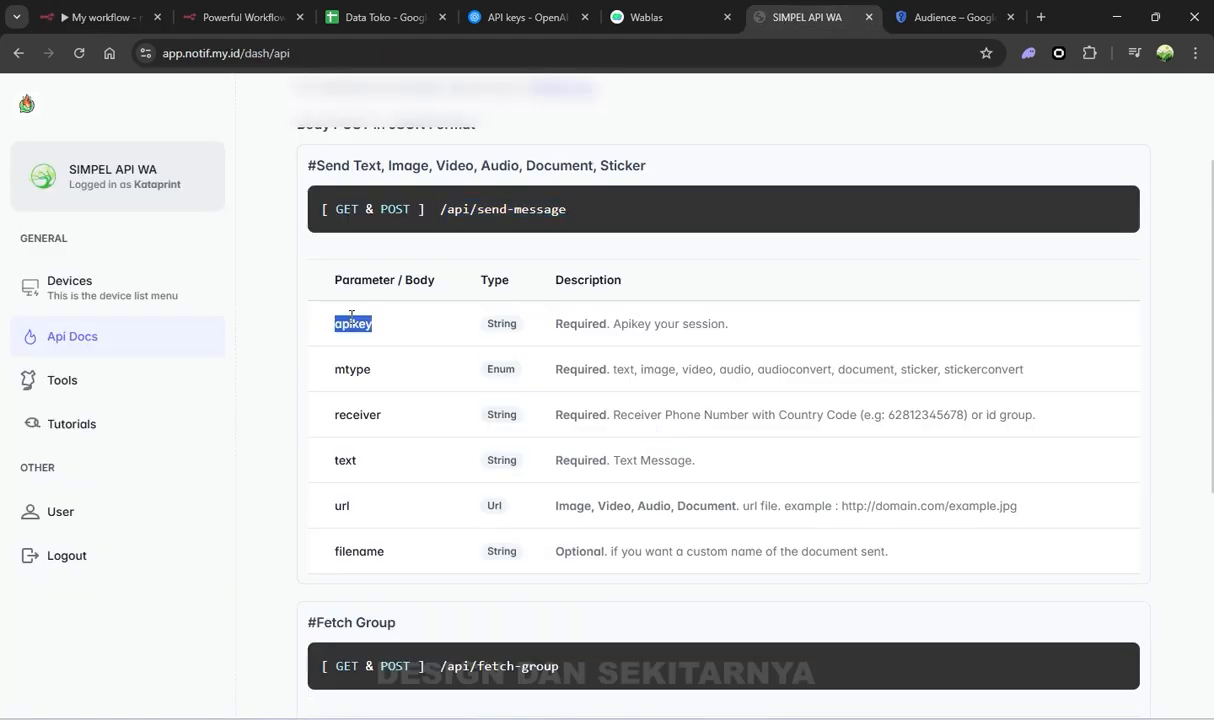
key(ctrl+1)
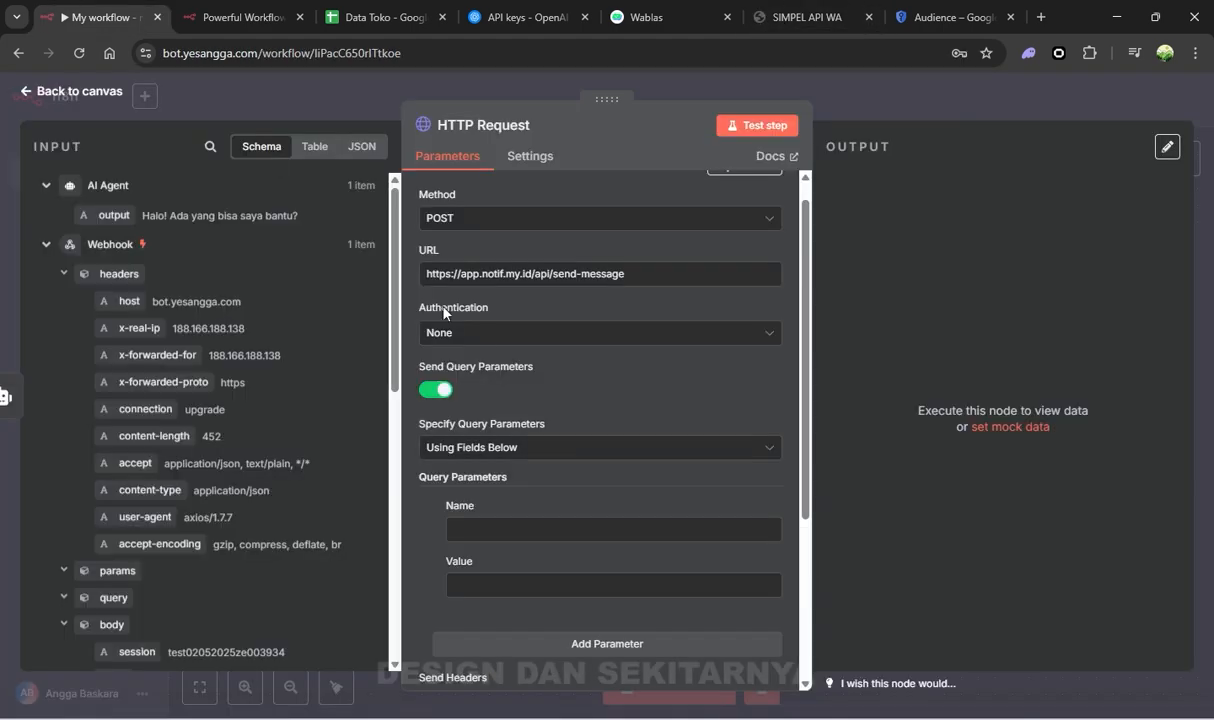
click(515, 529)
key(ctrl+v)
click(518, 583)
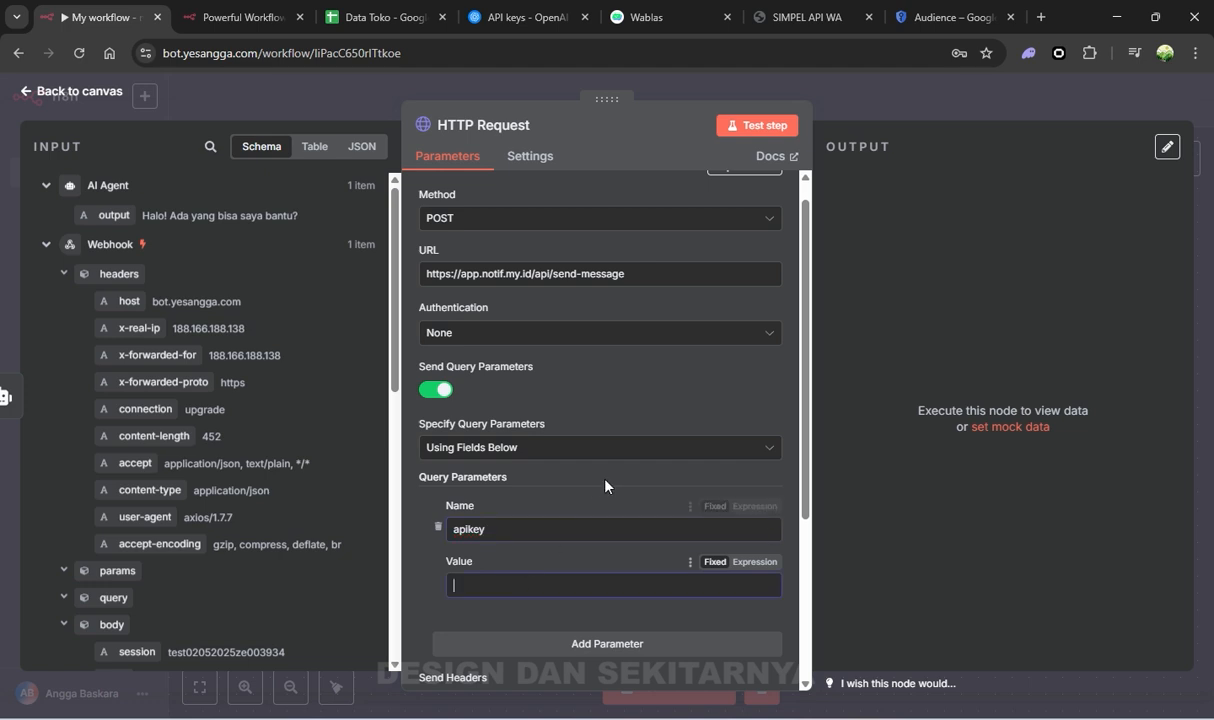
scroll(612, 463, down, 2)
click(785, 22)
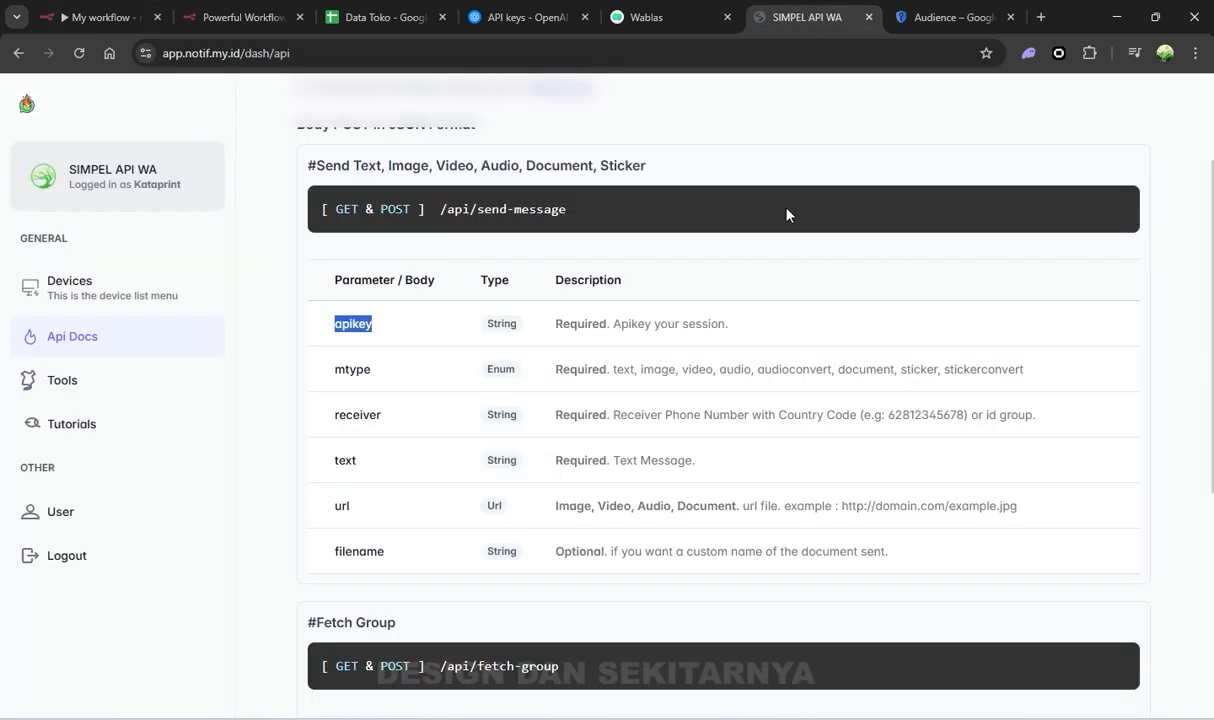
click(115, 285)
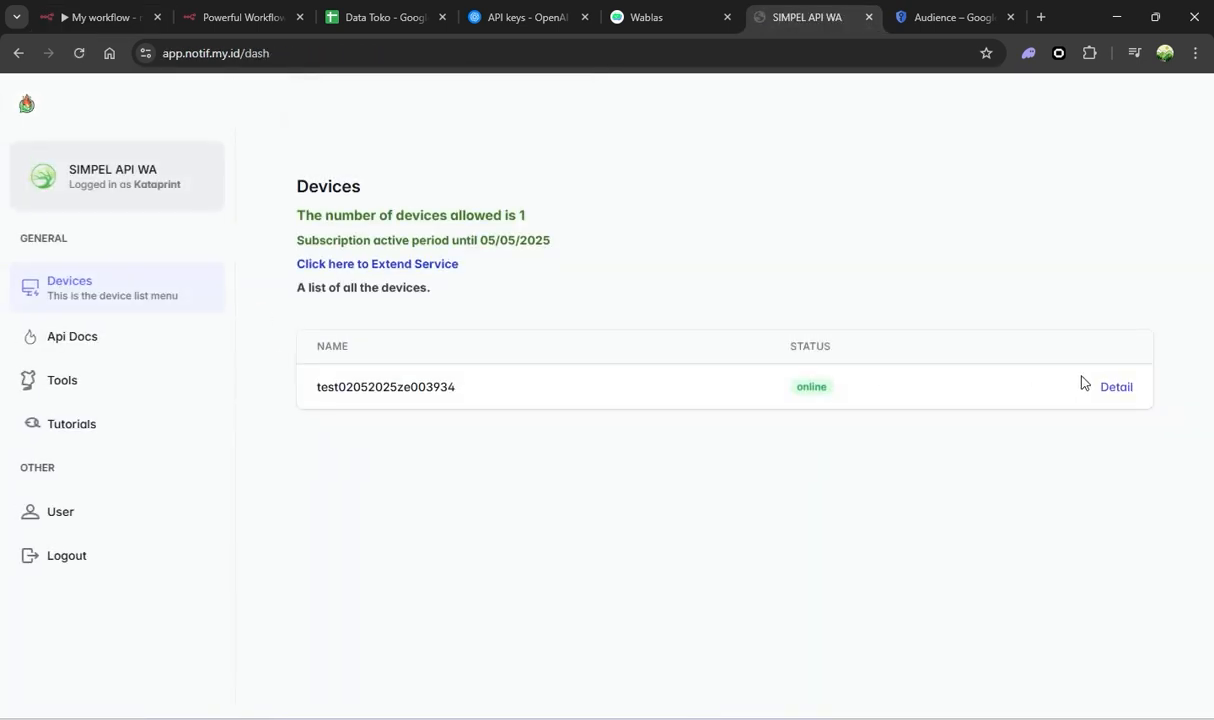
click(1115, 387)
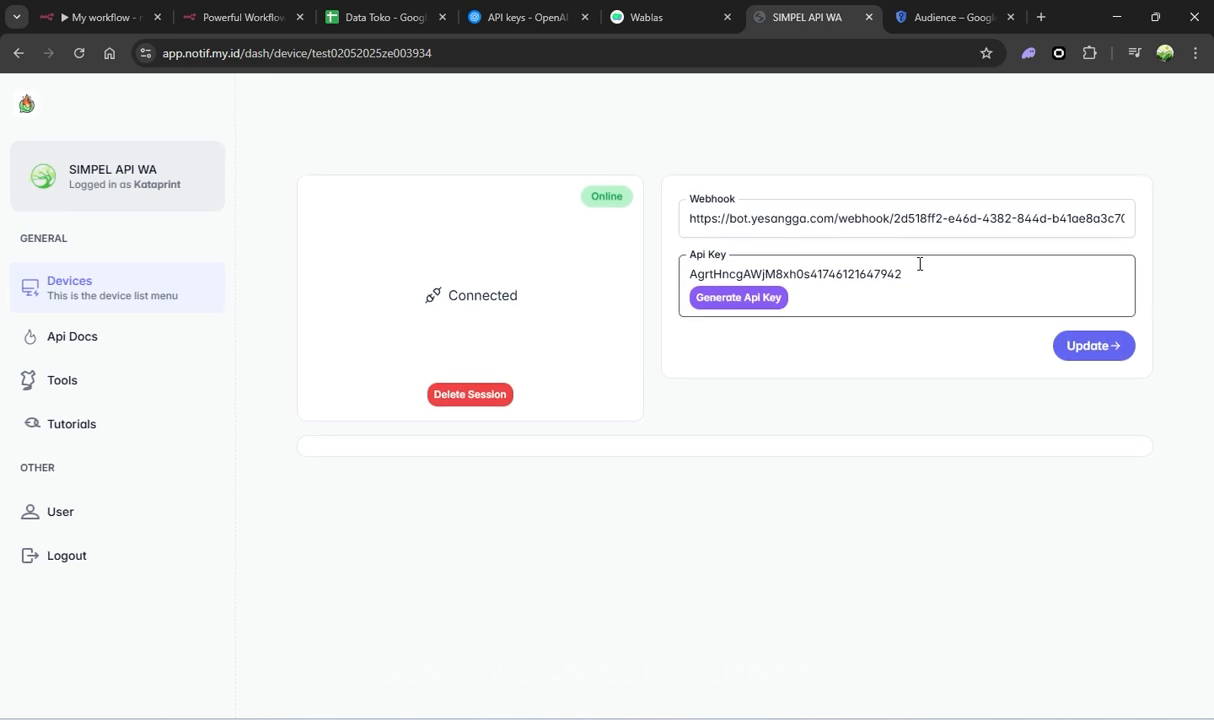
drag(921, 266, 960, 275)
drag(960, 275, 669, 276)
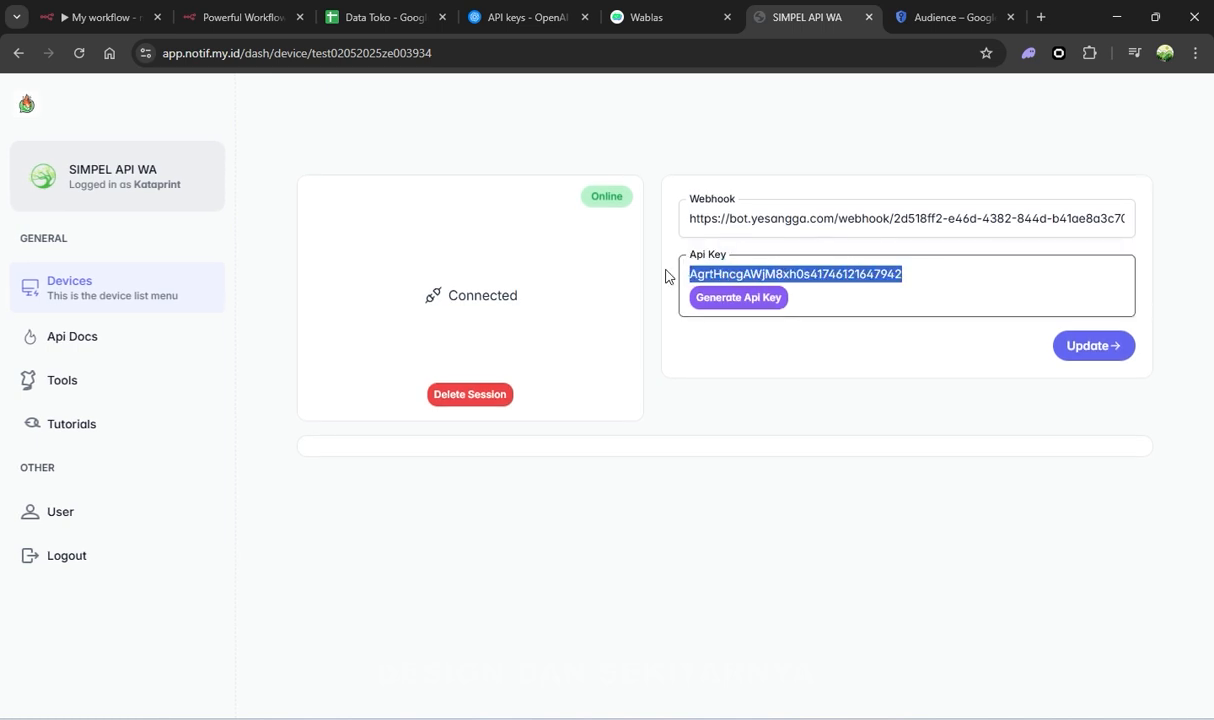
click(95, 17)
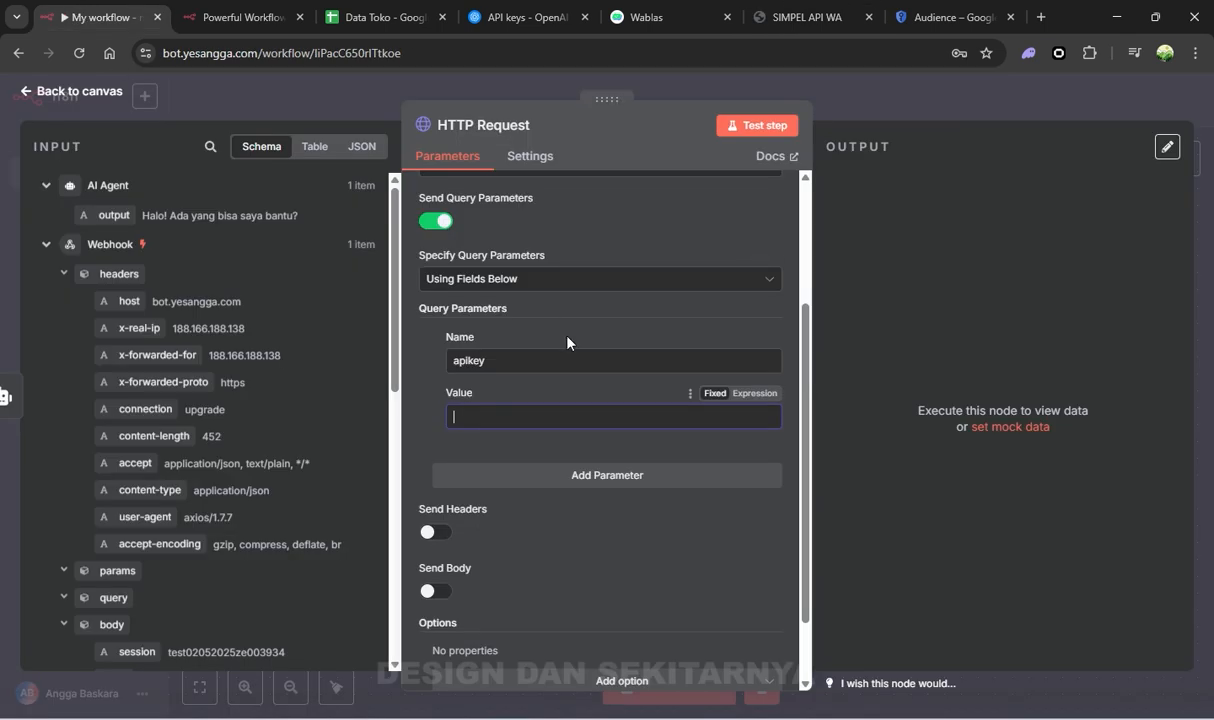
key(ctrl+v)
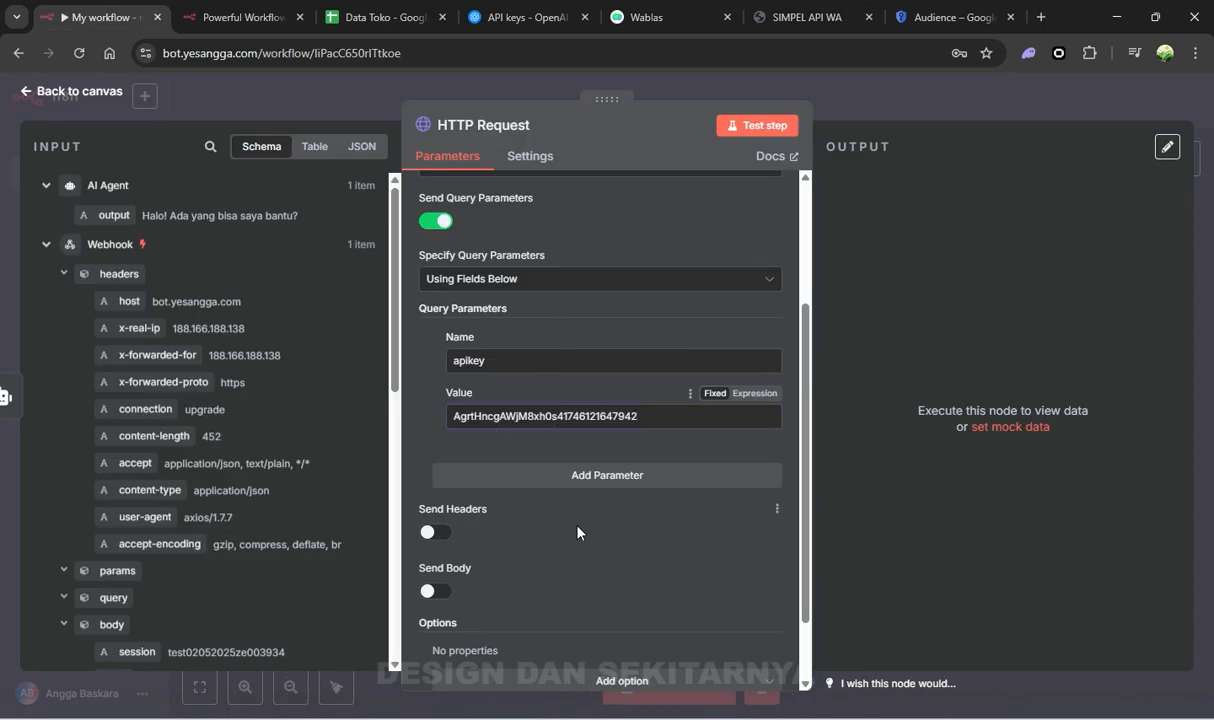
scroll(546, 463, down, 2)
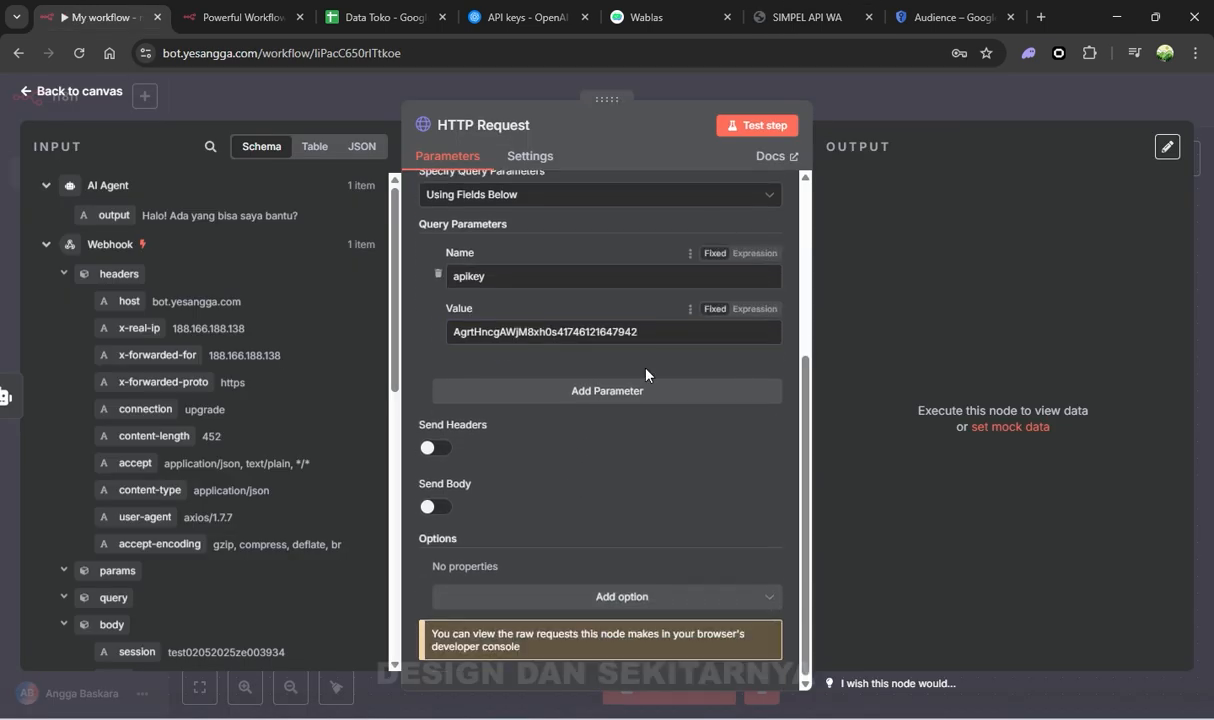
Add a second query parameter mtype with the value text
click(607, 390)
click(800, 17)
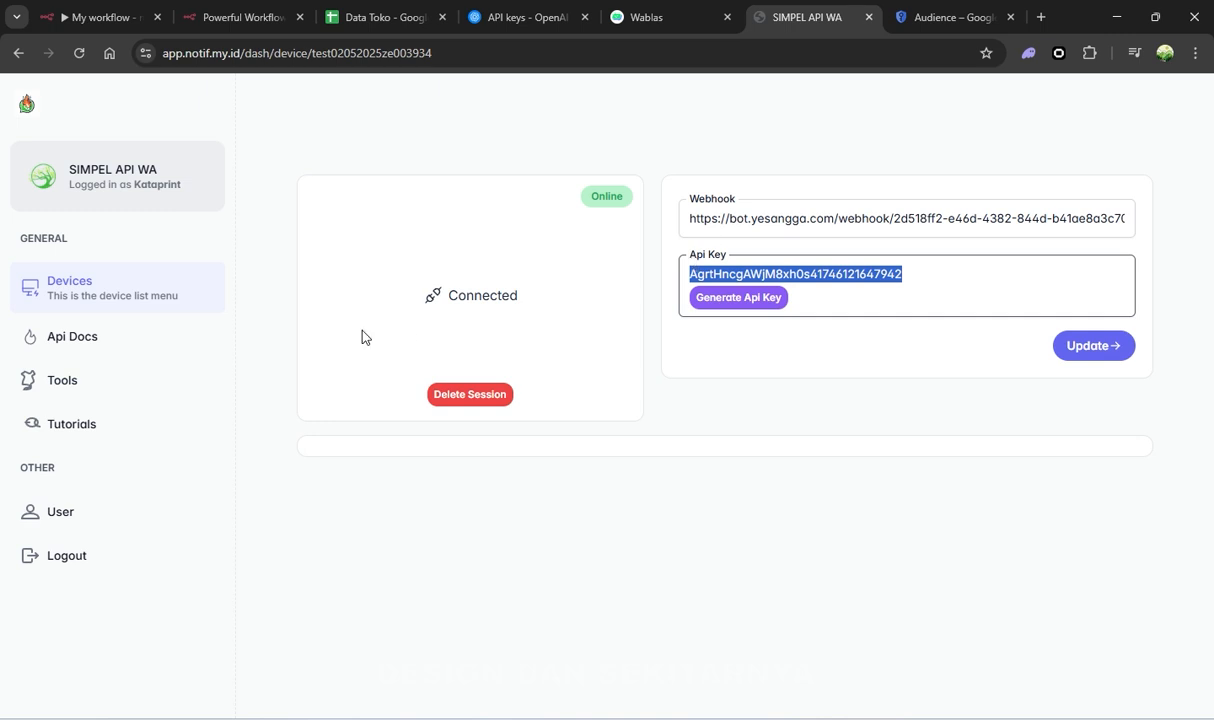
click(141, 345)
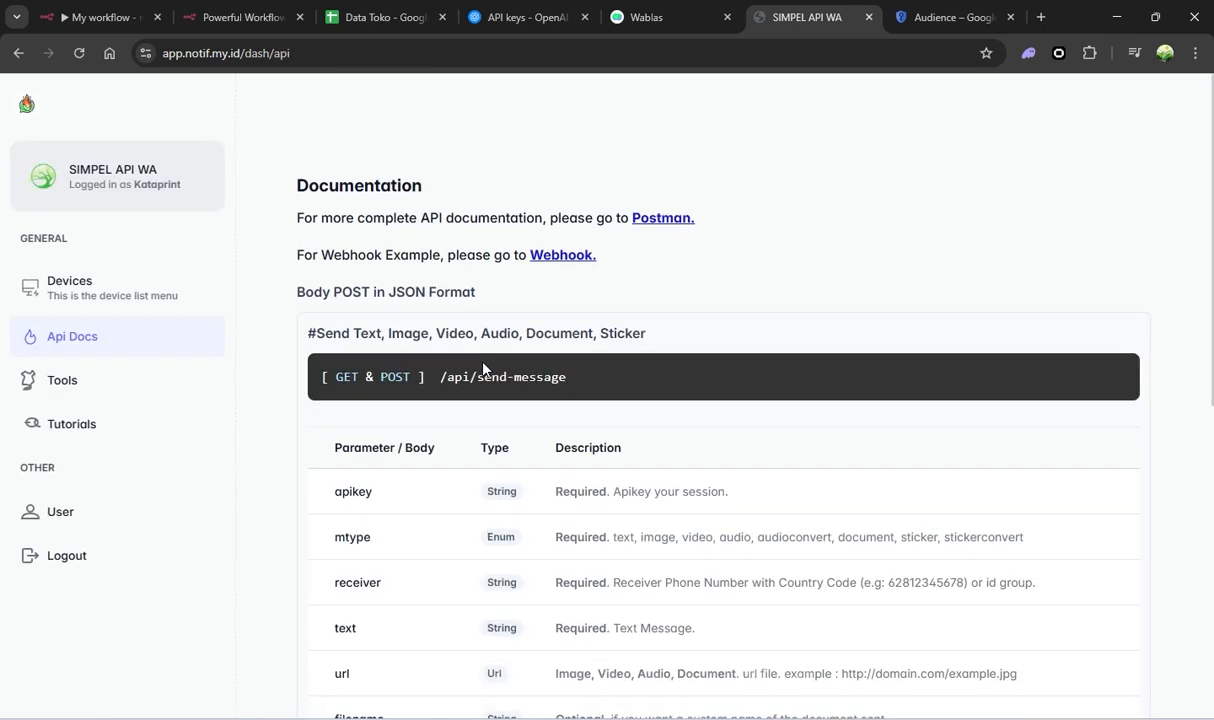
scroll(483, 368, down, 1)
double_click(352, 453)
key(ctrl+c)
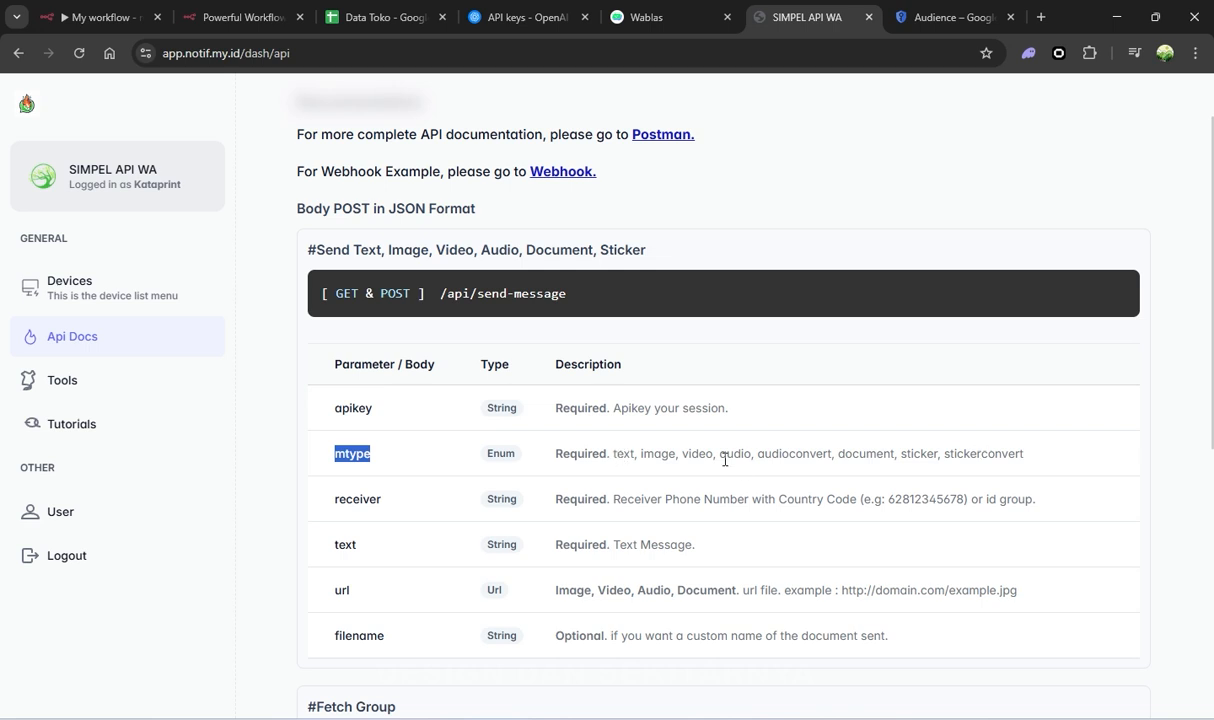
click(120, 14)
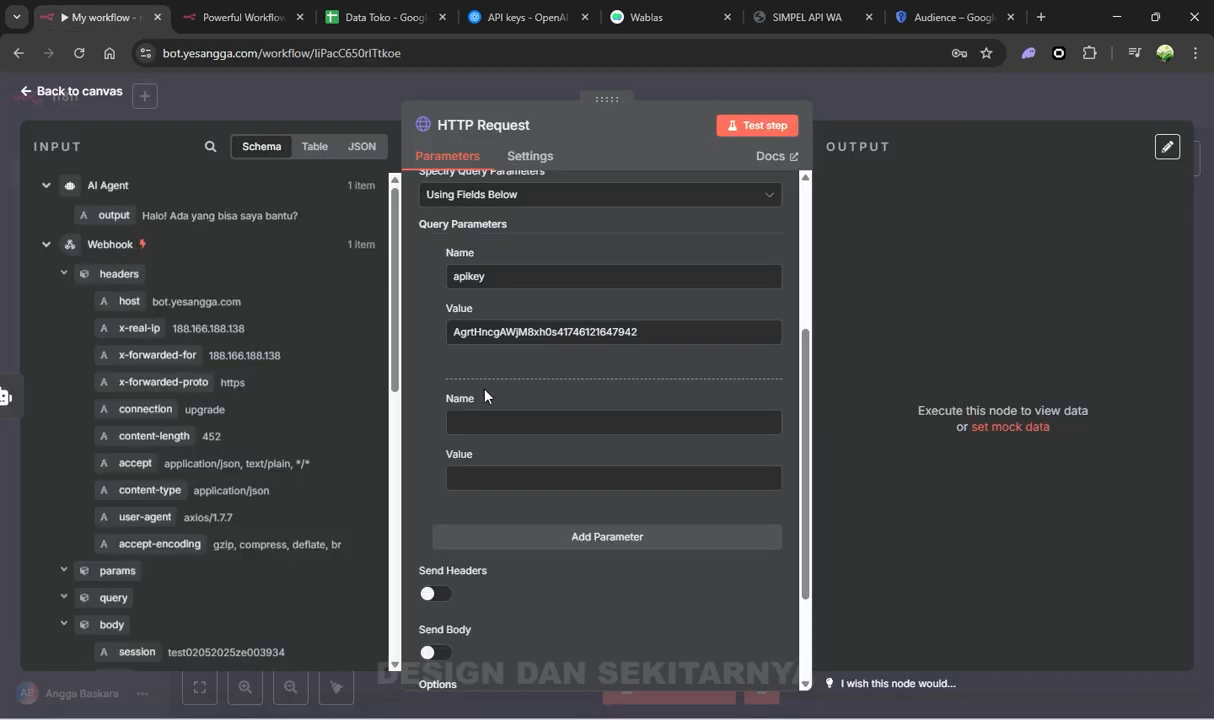
click(501, 421)
key(ctrl+v)
click(531, 479)
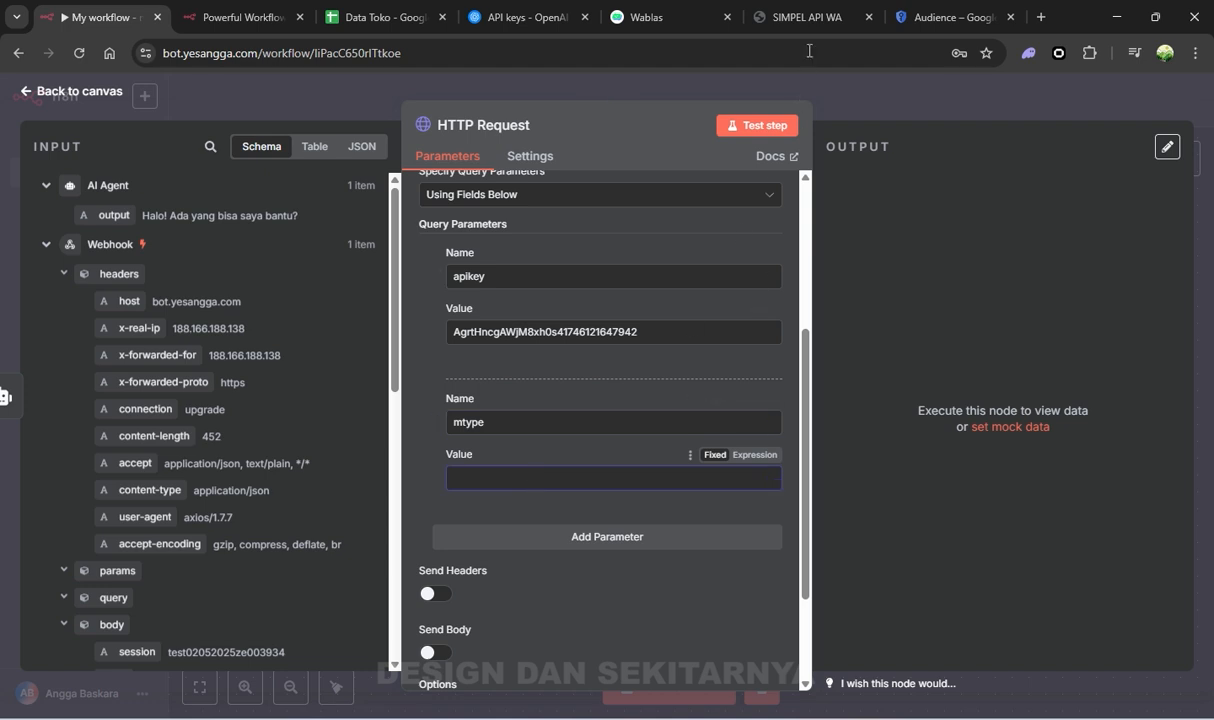
click(808, 17)
double_click(621, 454)
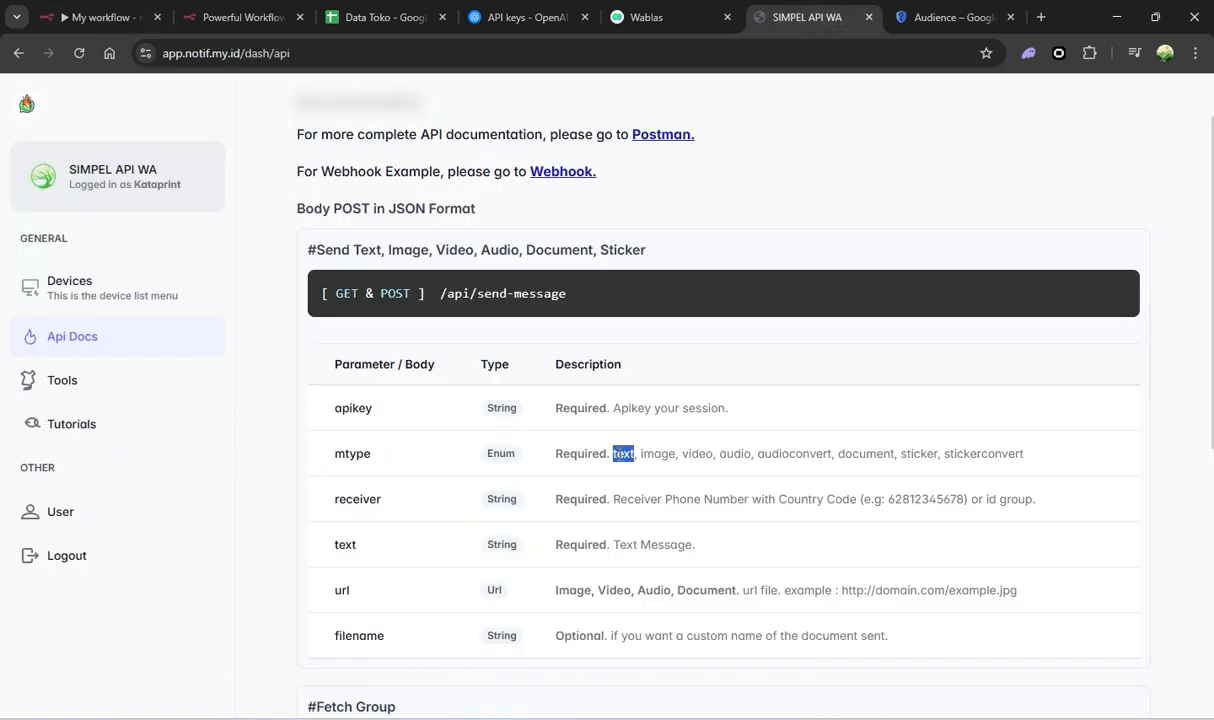
key(ctrl+c)
click(100, 17)
click(488, 479)
key(ctrl+v)
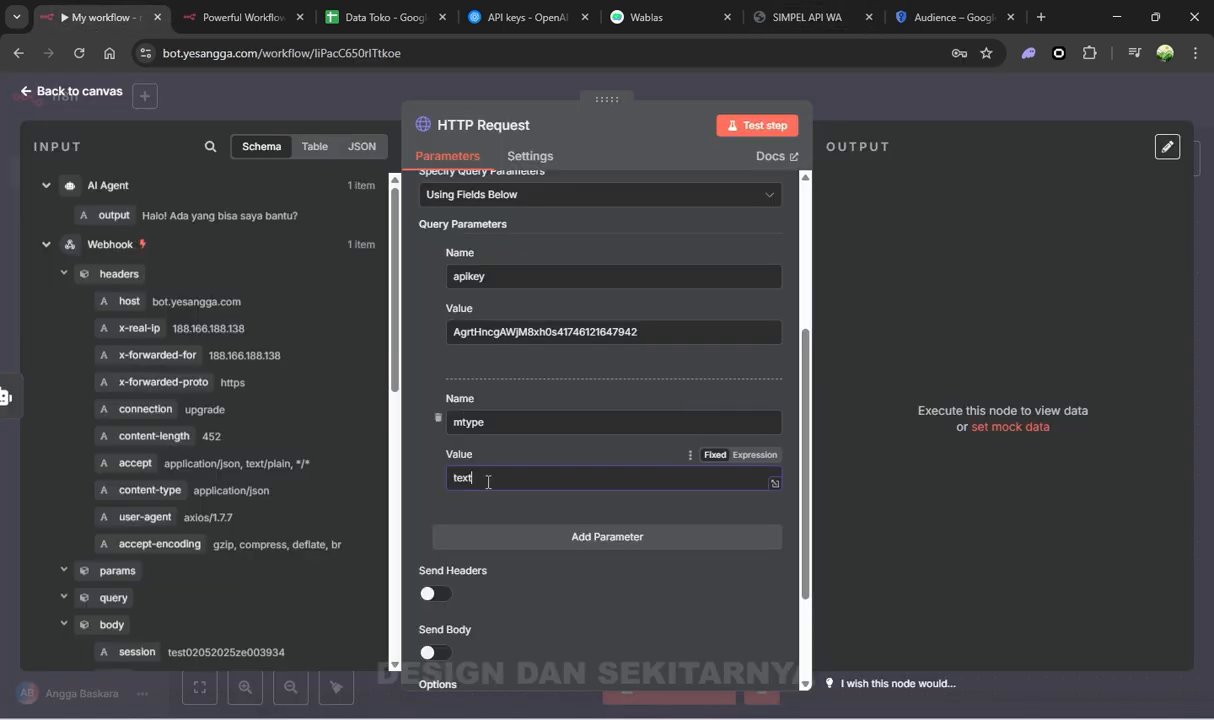
Add a receiver parameter mapped to the Webhook's body.sender field
click(506, 534)
scroll(606, 285, down, 3)
click(808, 17)
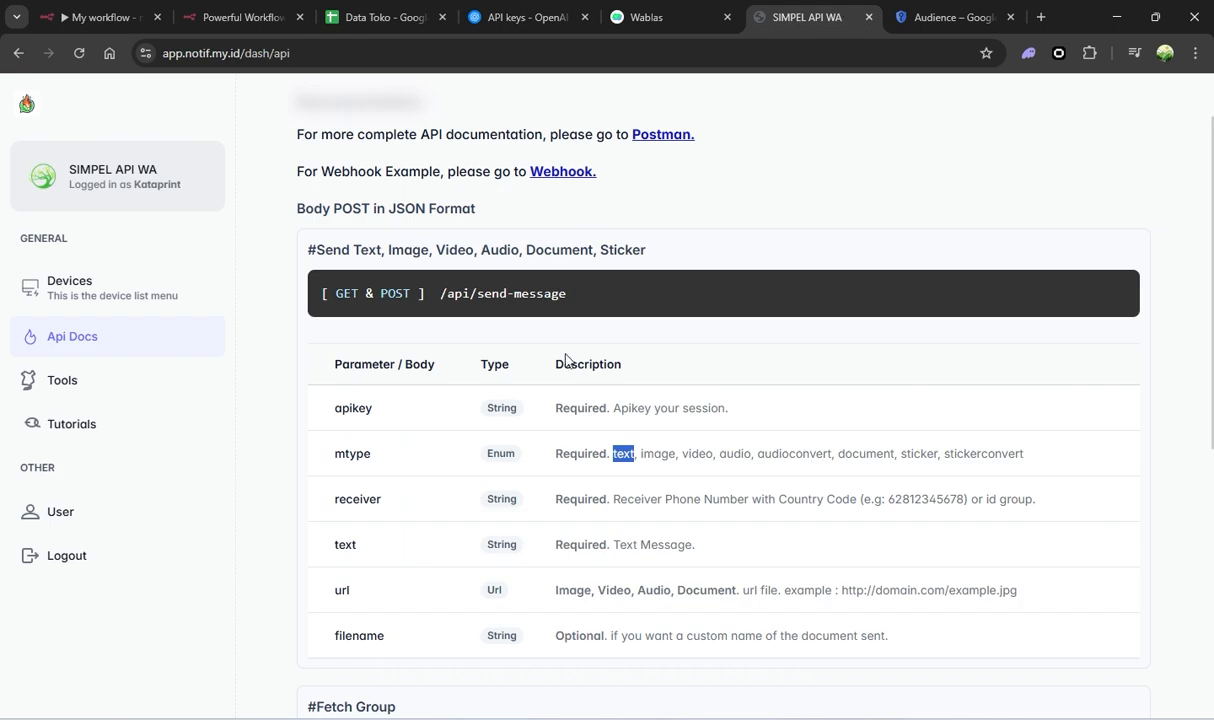
double_click(367, 499)
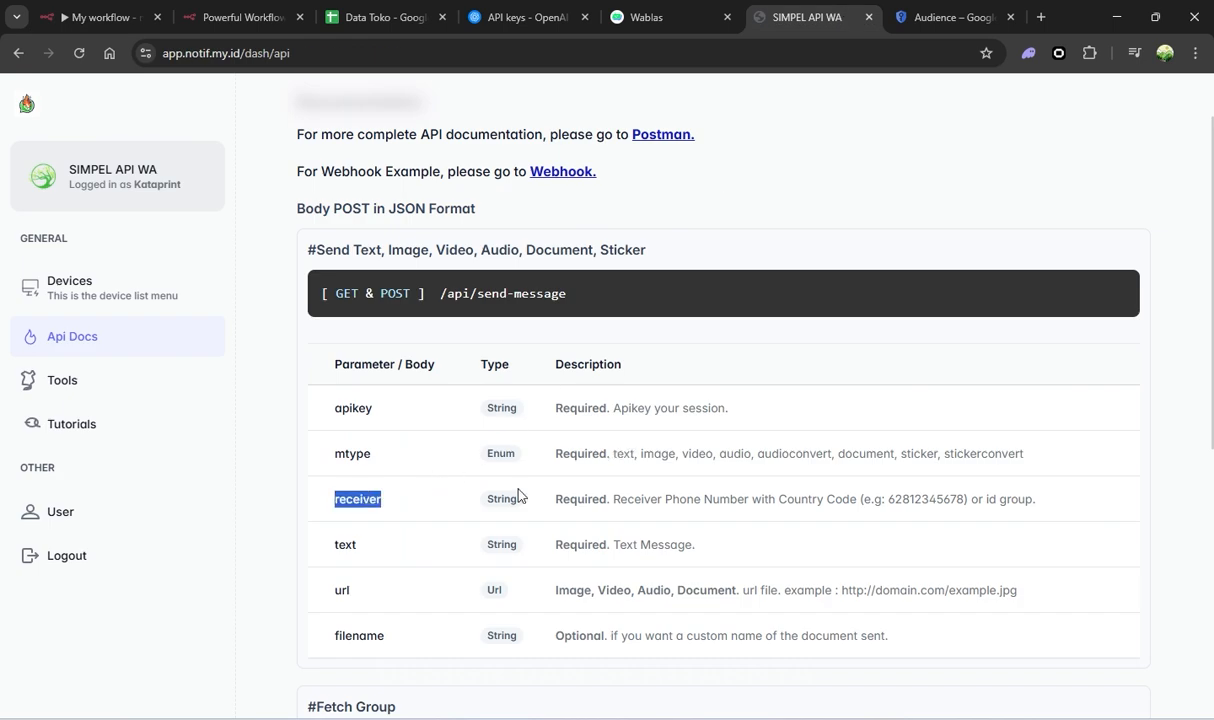
click(146, 20)
click(509, 400)
key(ctrl+v)
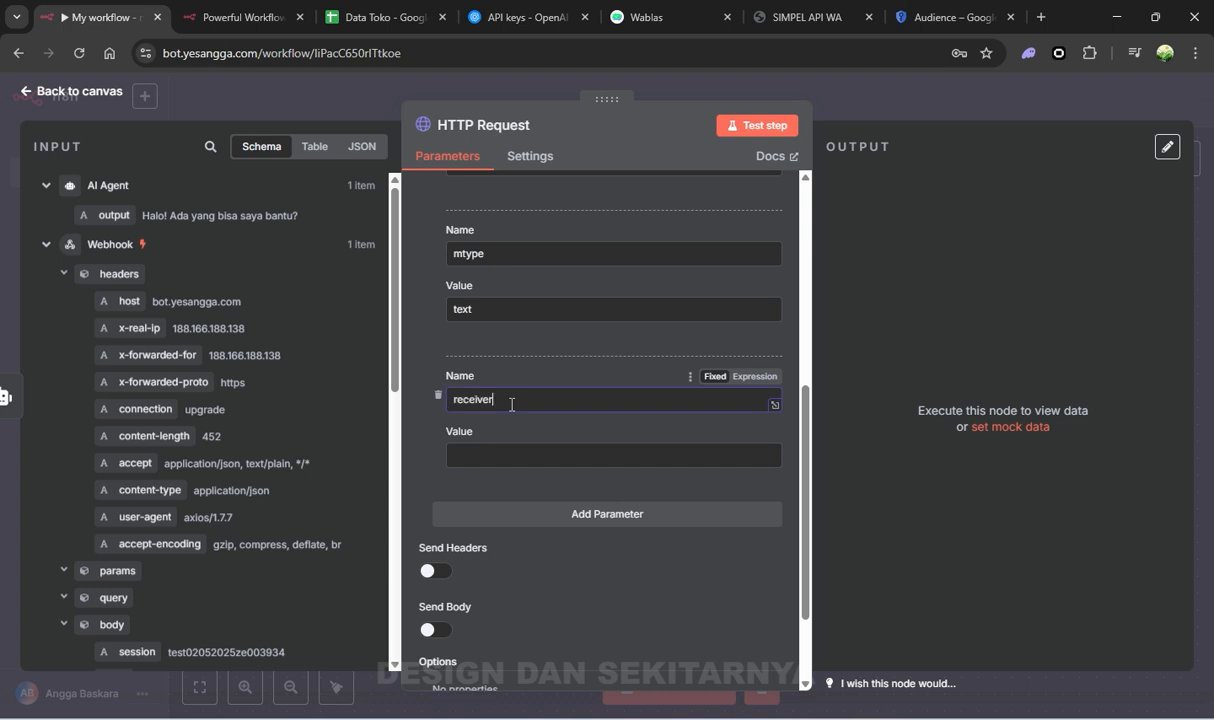
click(522, 455)
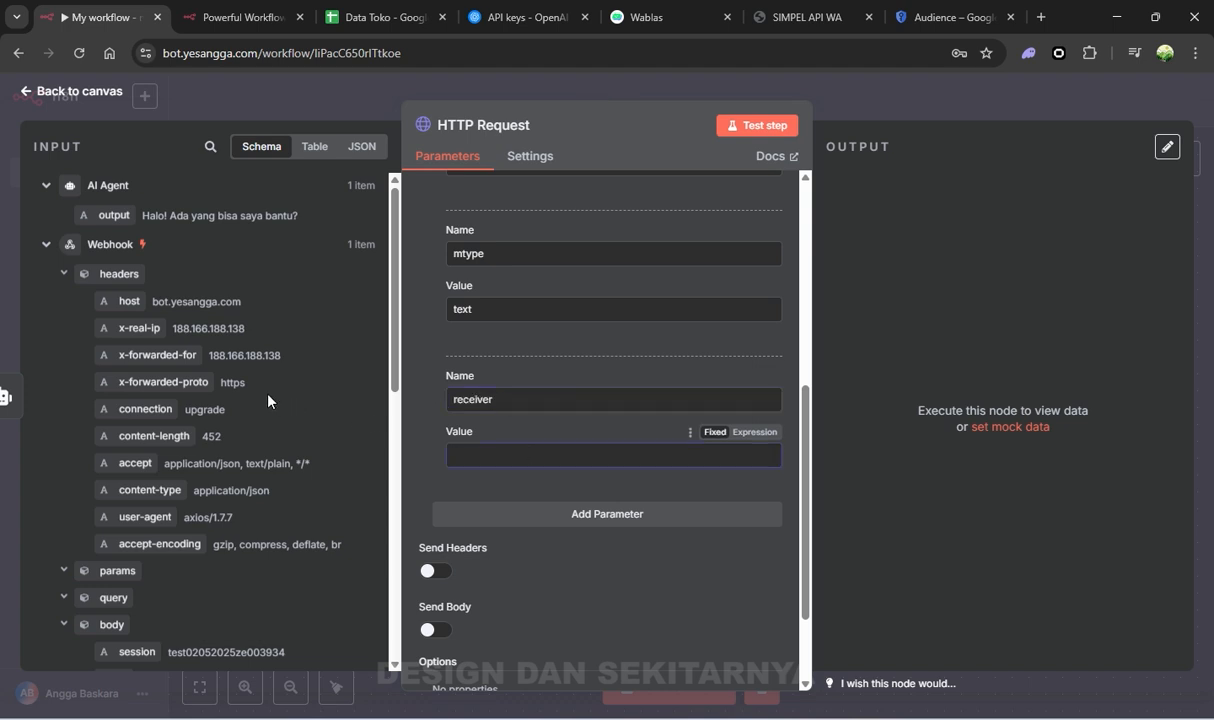
scroll(268, 400, down, 2)
scroll(229, 443, down, 3)
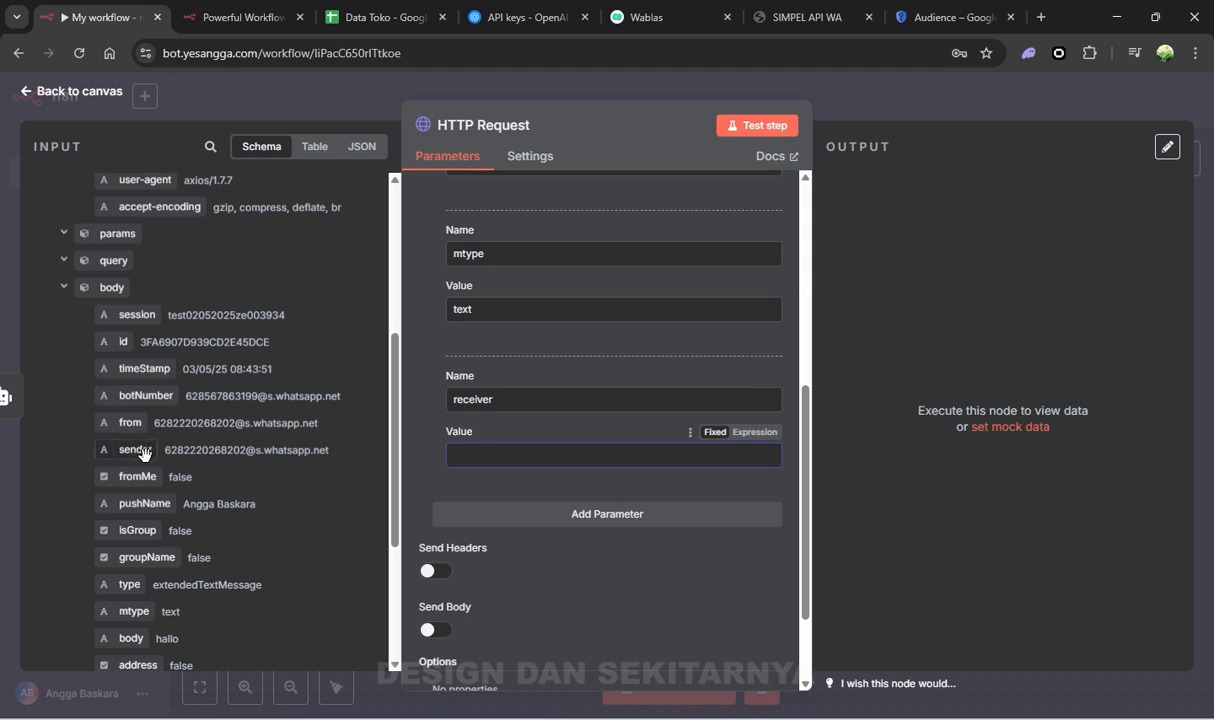
drag(143, 453, 490, 455)
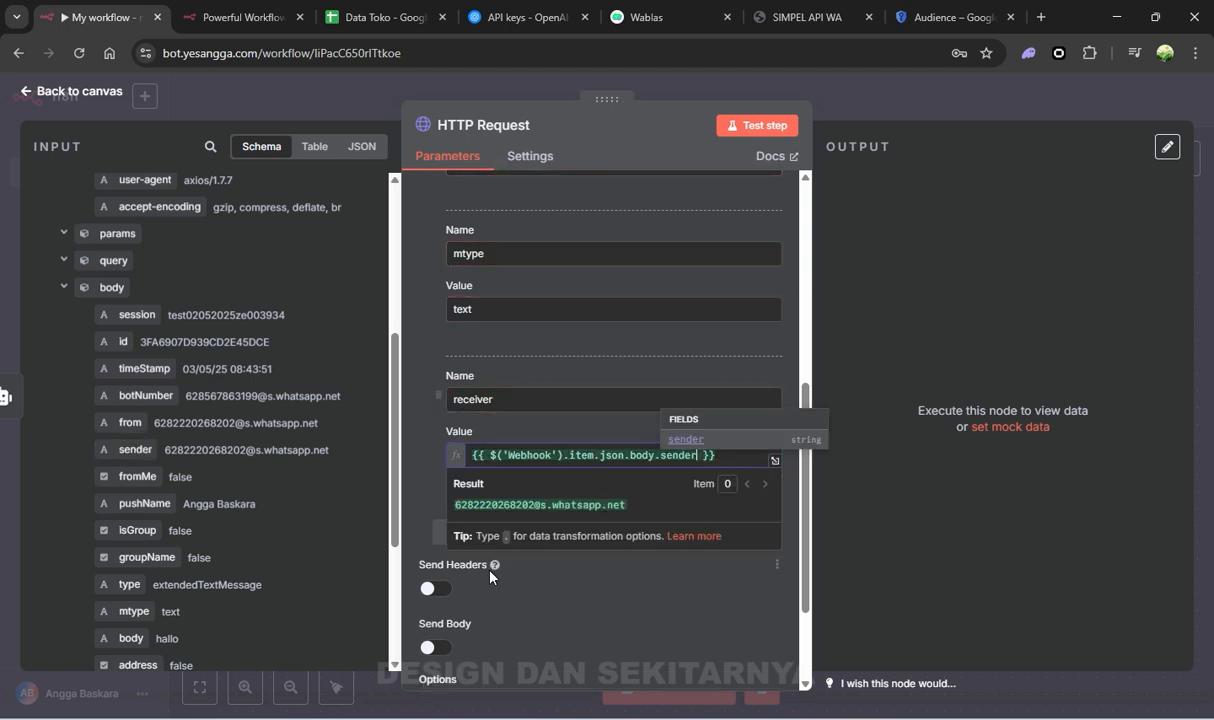
click(425, 485)
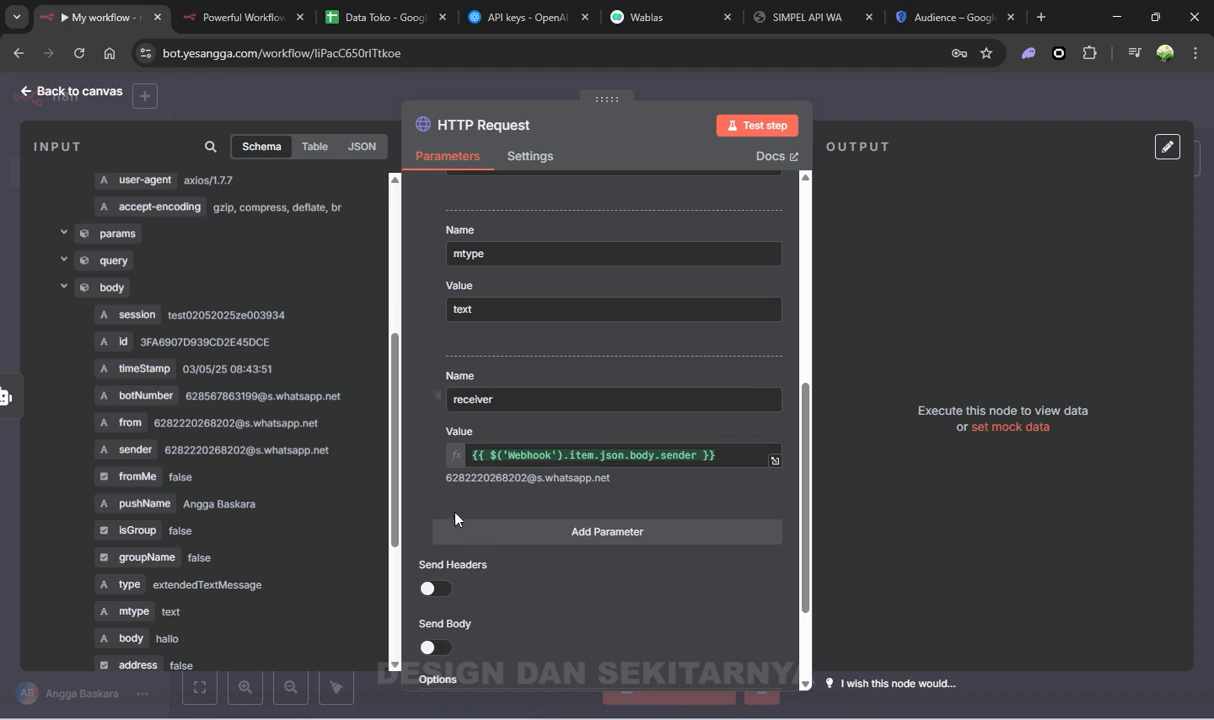
click(524, 547)
Name the fourth parameter 'text' and map the AI Agent's {{ $json.output }} into its value
click(800, 17)
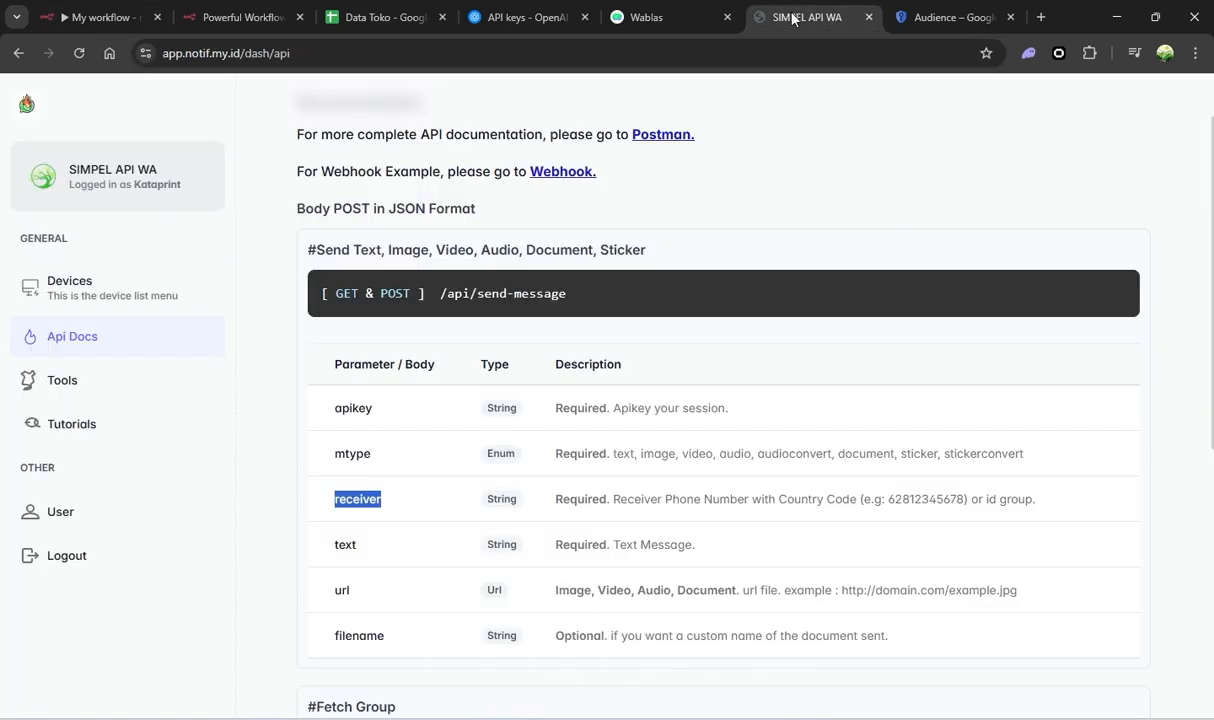
scroll(520, 407, down, 1)
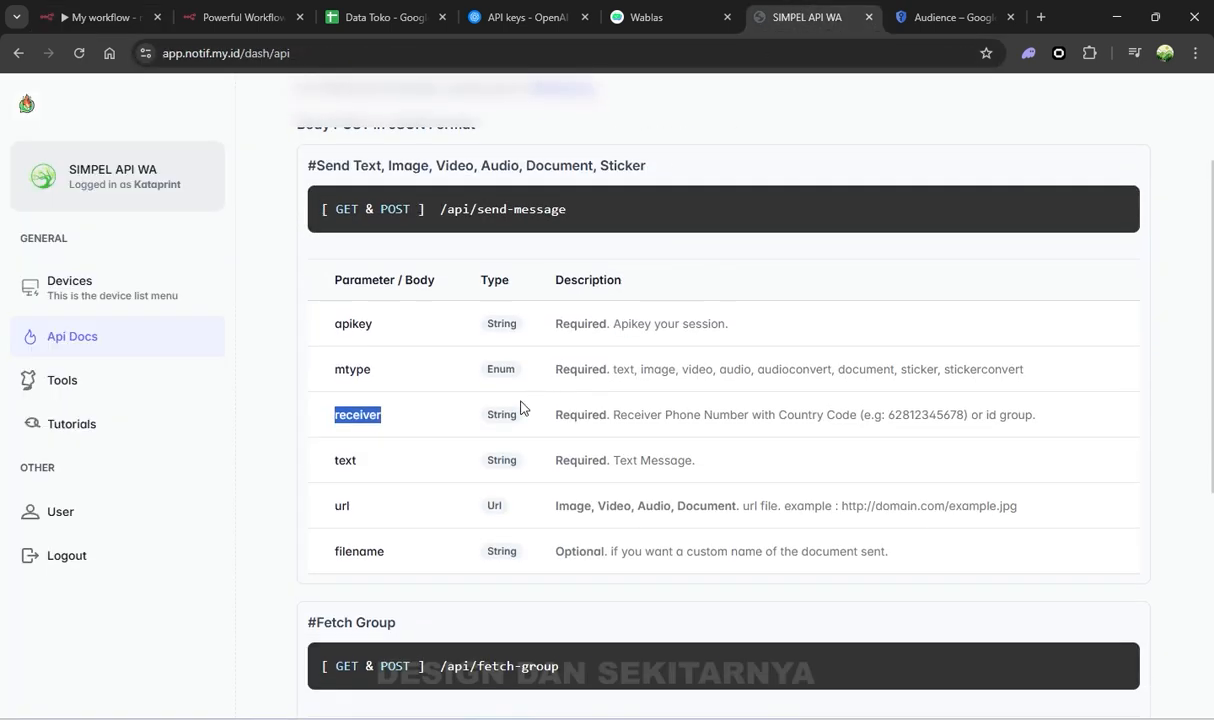
double_click(349, 464)
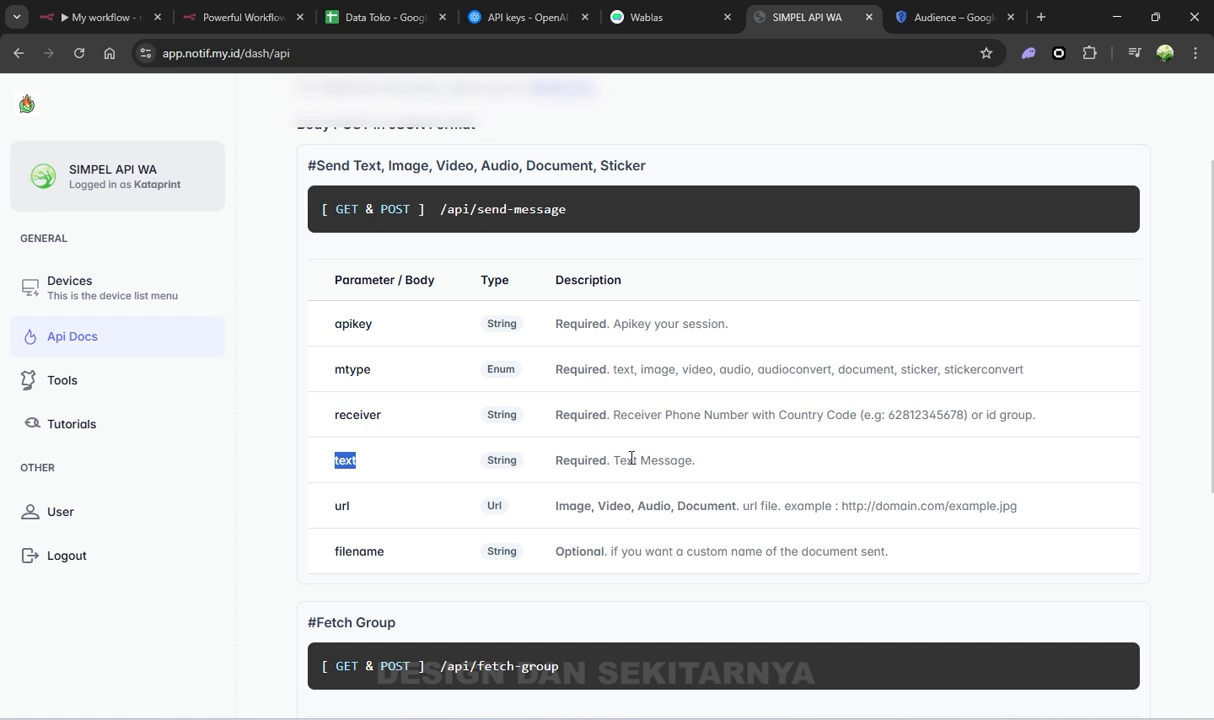
key(ctrl+1)
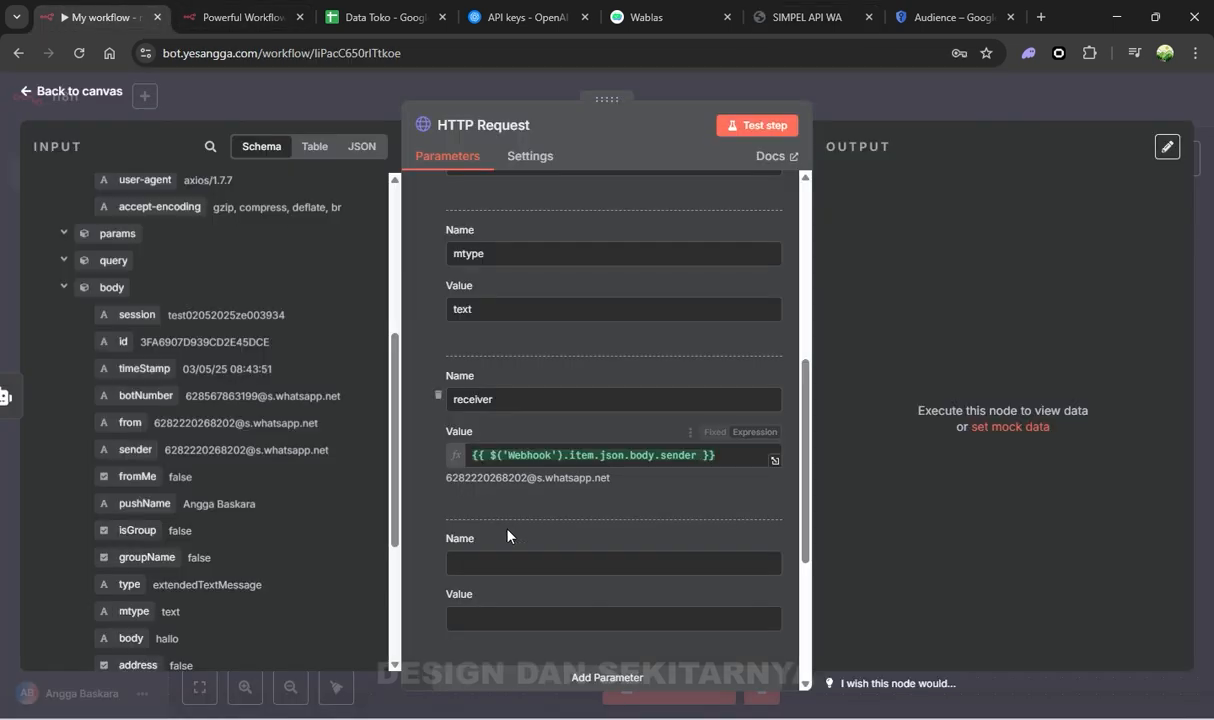
click(483, 560)
key(ctrl+v)
scroll(306, 415, up, 5)
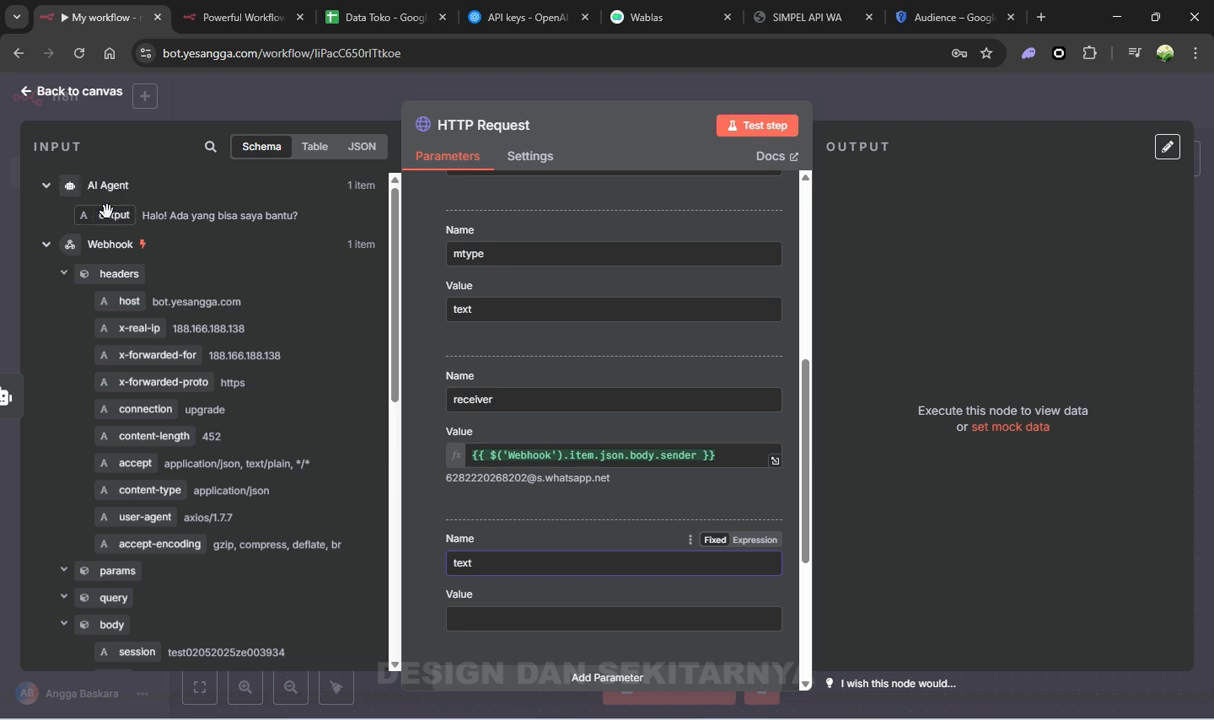
drag(112, 206, 495, 603)
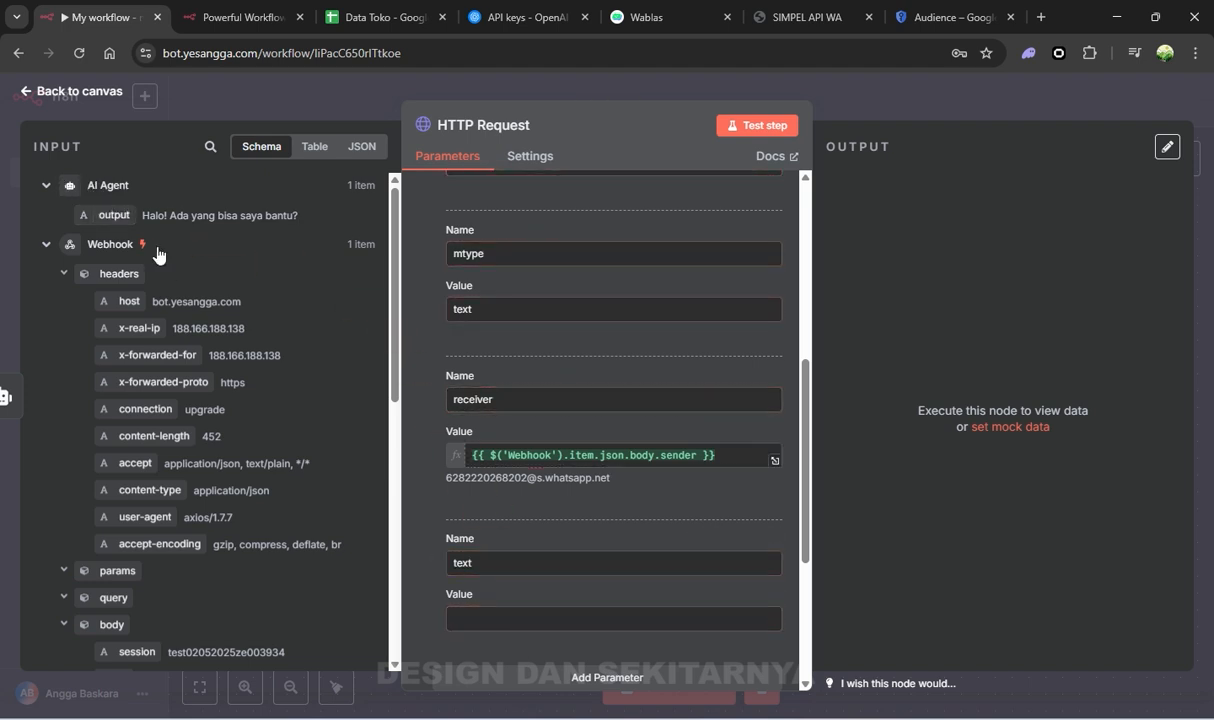
drag(123, 208, 545, 615)
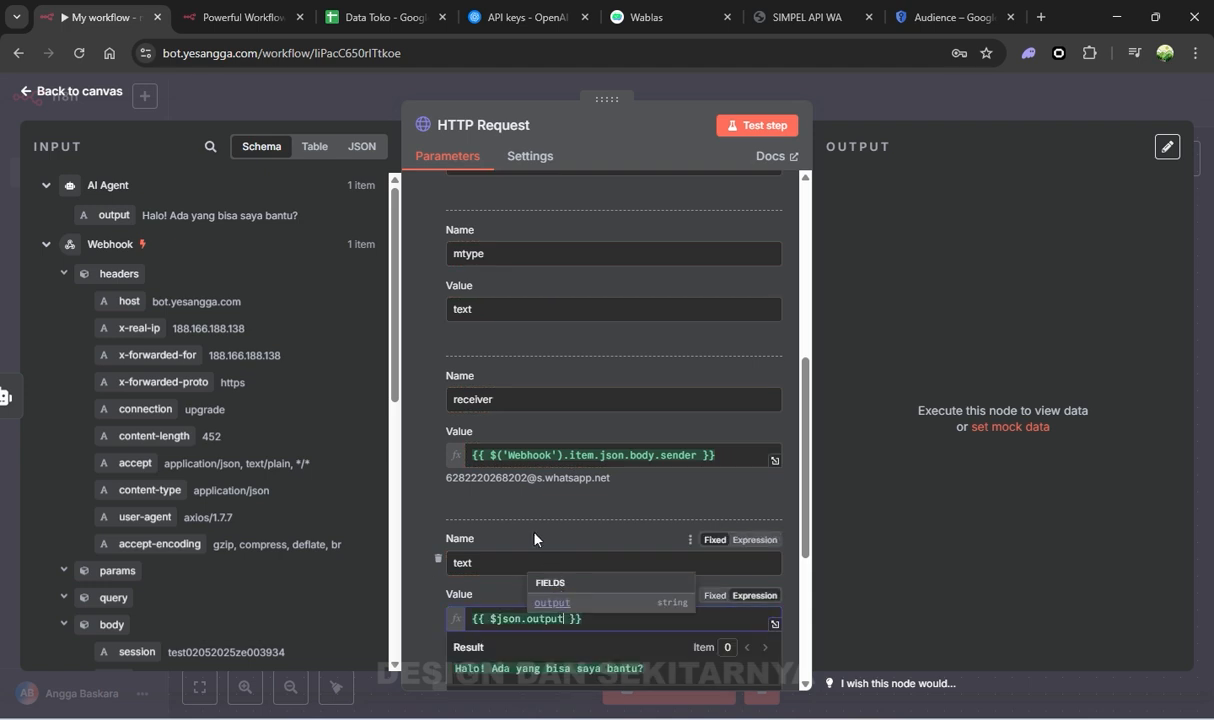
scroll(506, 504, down, 2)
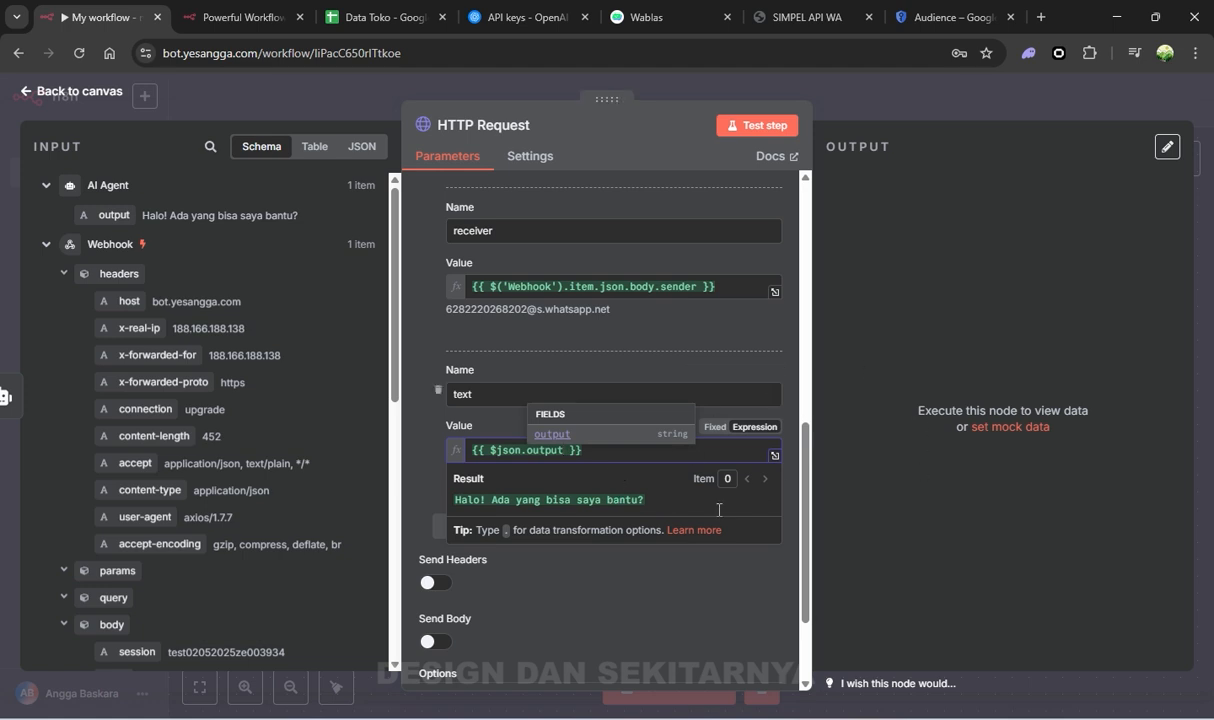
click(881, 341)
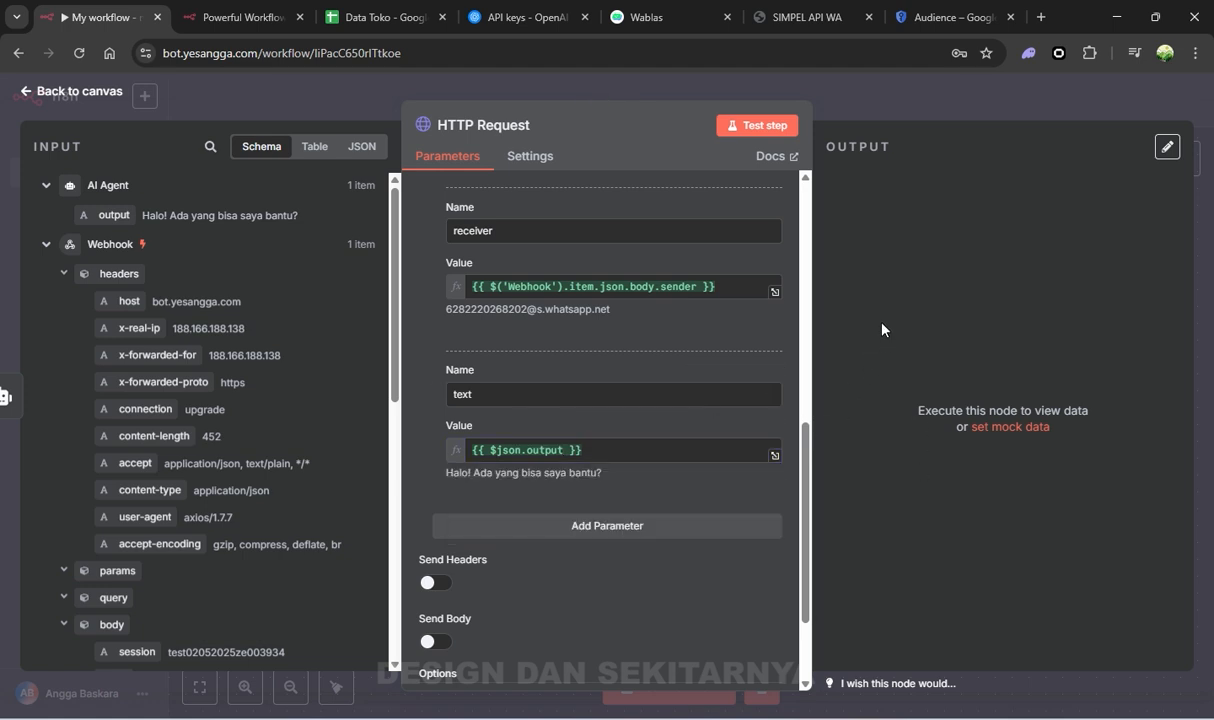
Save the workflow and run the HTTP Request step
key(Escape)
click(970, 103)
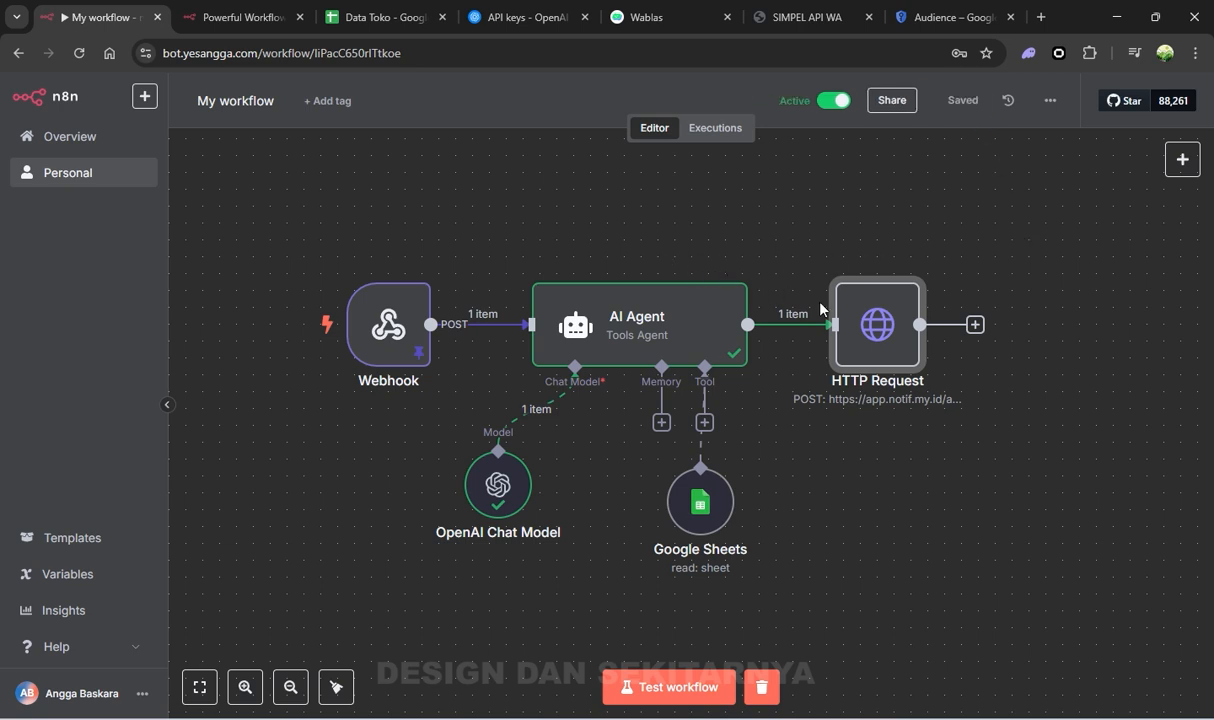
click(843, 261)
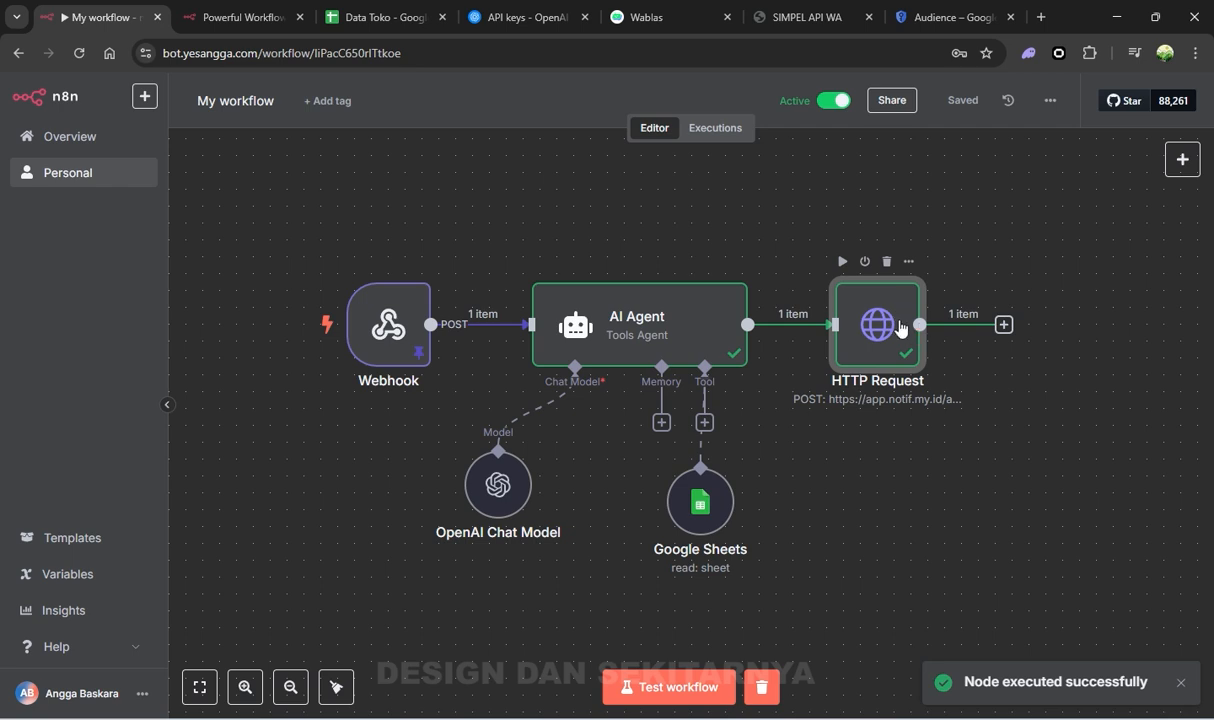
Confirm the AI reply arrived in the WhatsApp chat, then bring up the Data Toko sheet
click(785, 717)
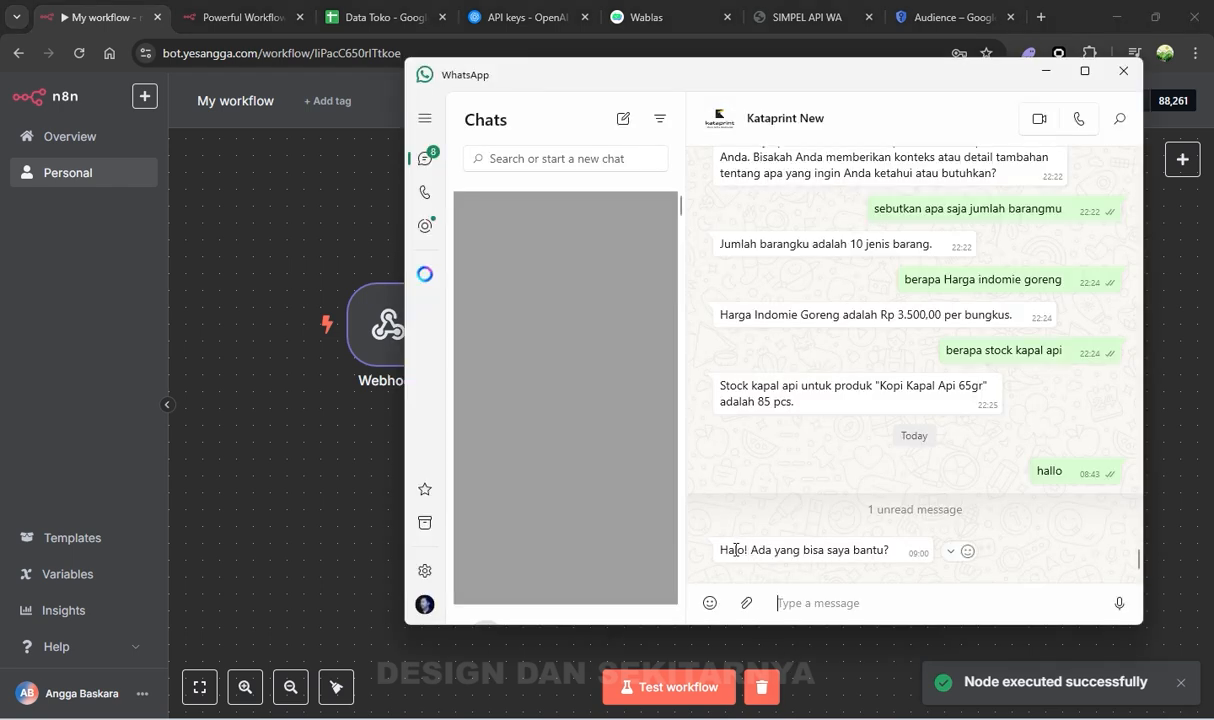
drag(720, 550, 897, 553)
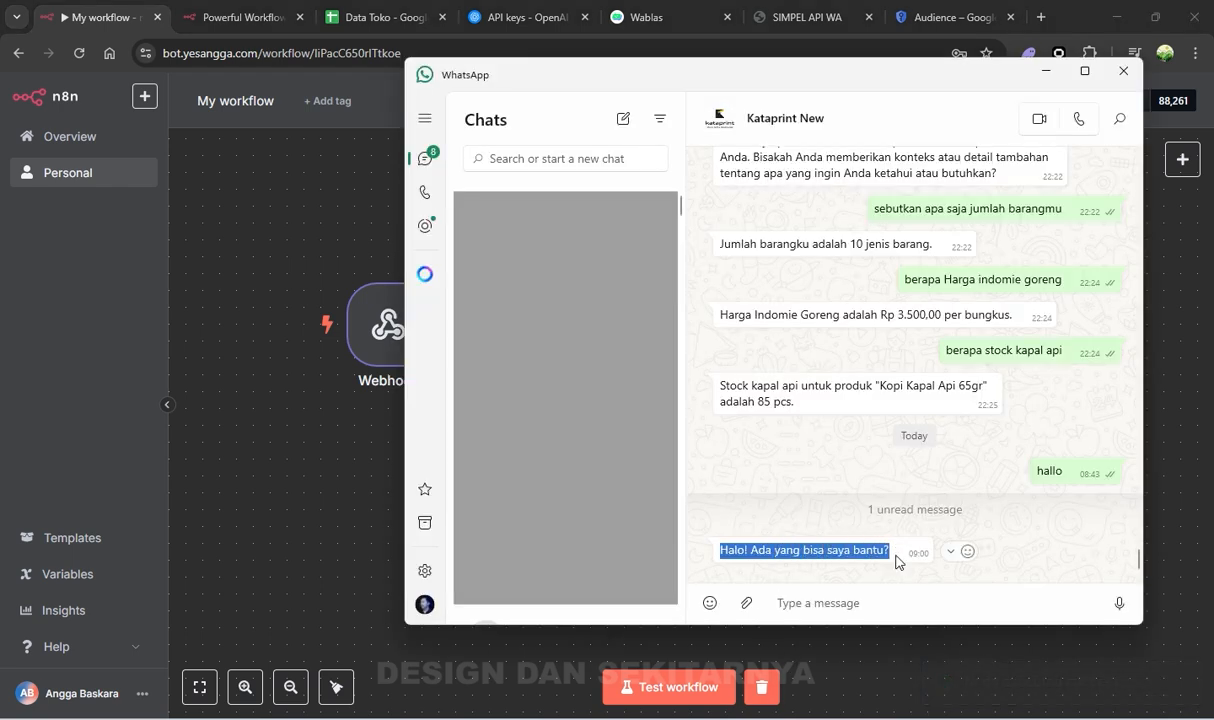
click(897, 605)
click(872, 660)
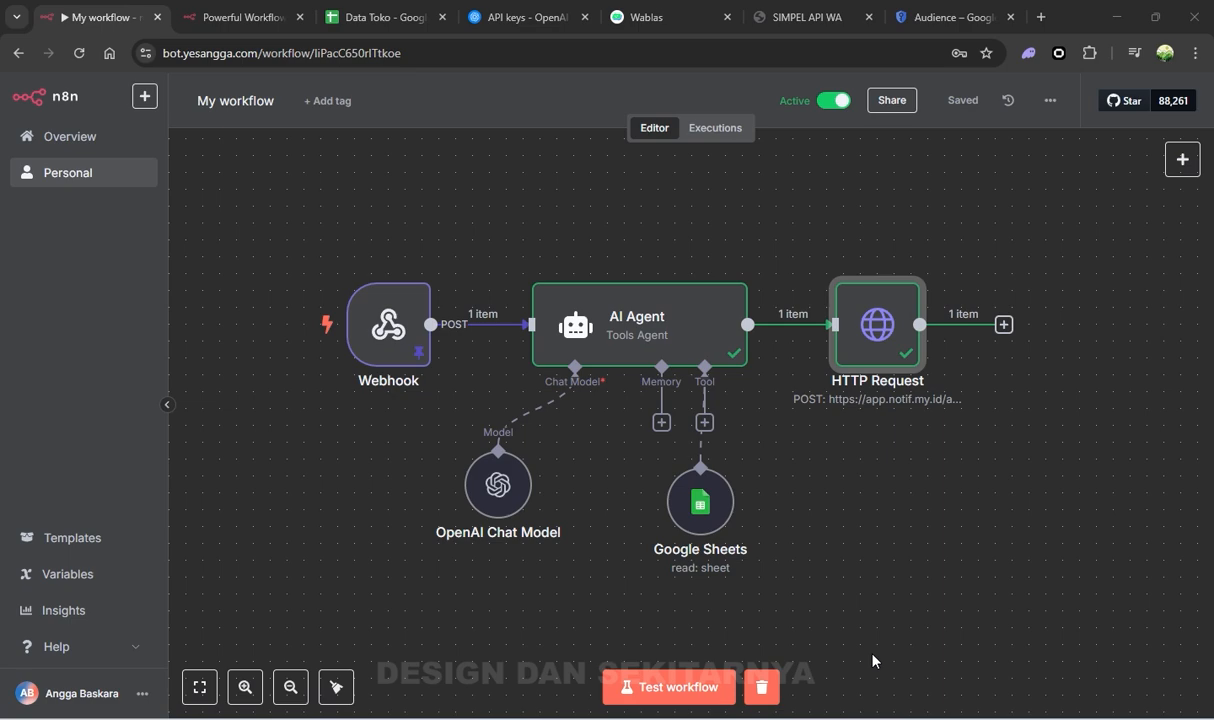
click(872, 655)
click(826, 718)
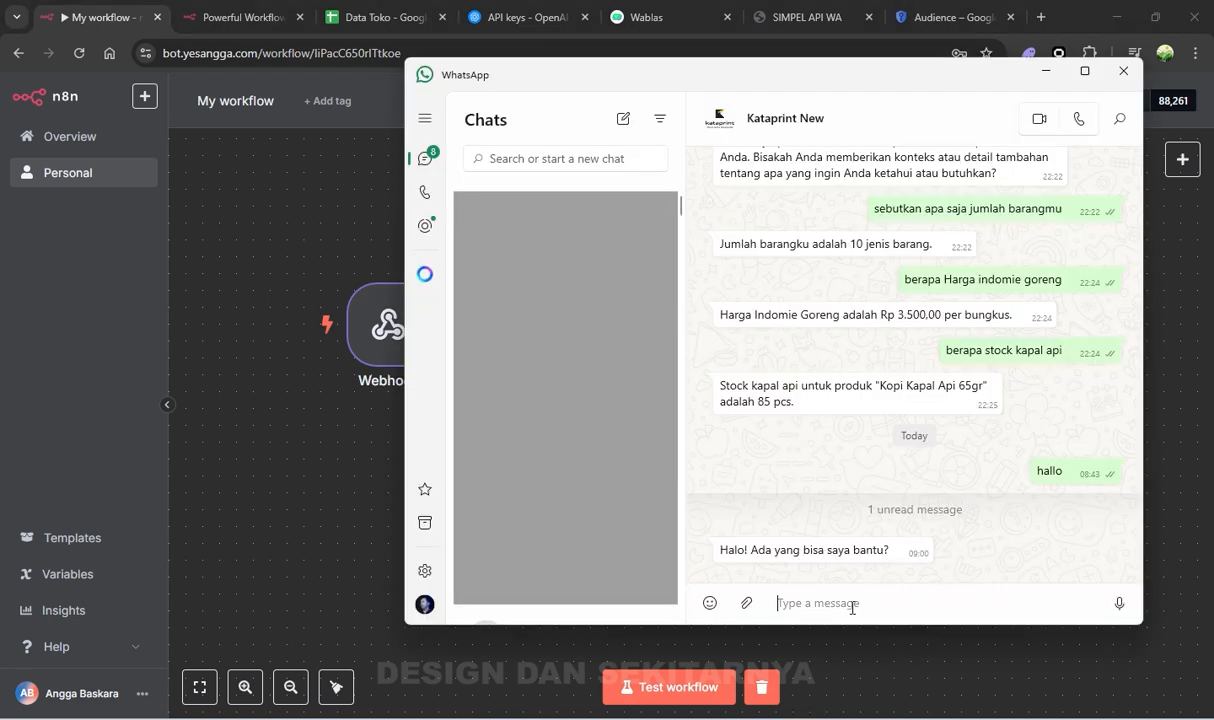
click(370, 17)
Ask the bot 'ada beraapa jumlah barang toko kita' in WhatsApp
click(130, 238)
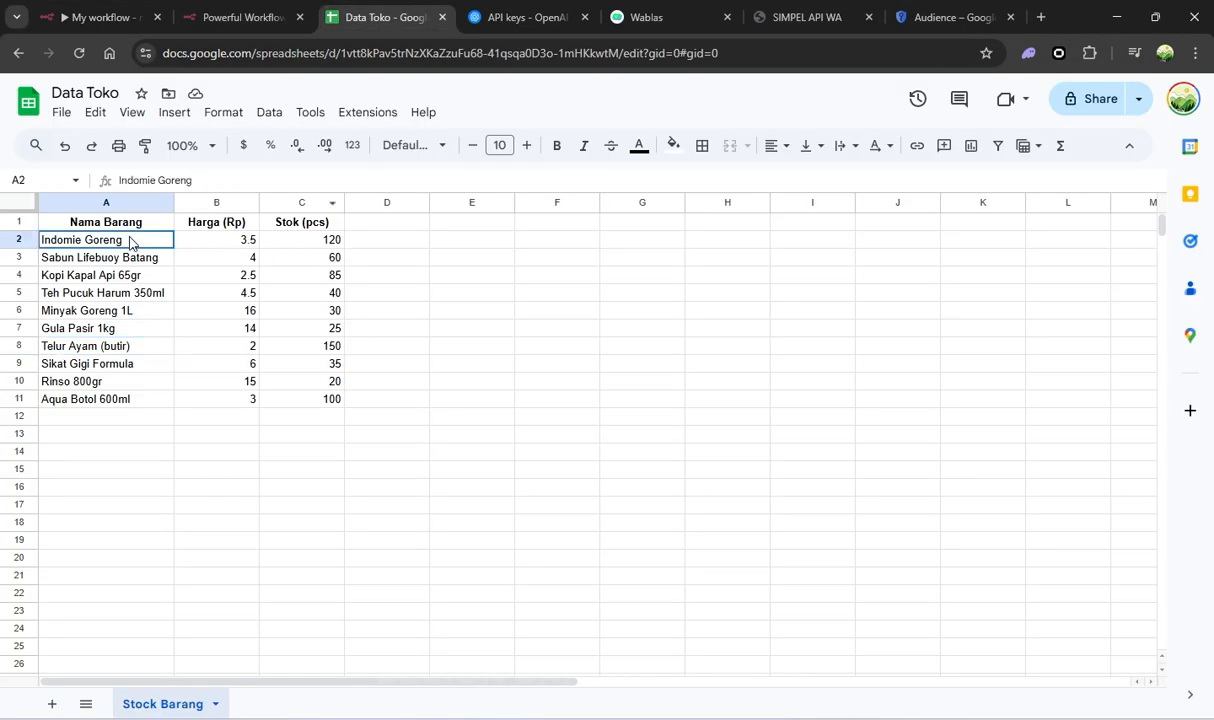
click(104, 399)
click(828, 718)
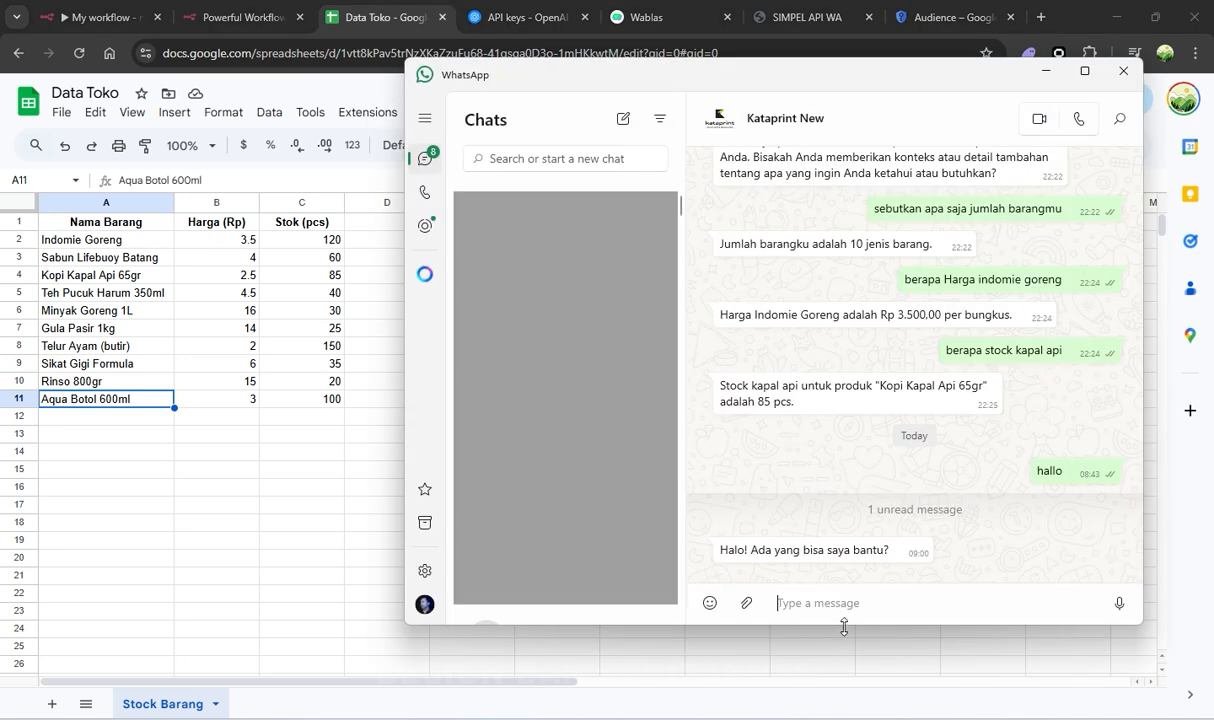
text(ada ber)
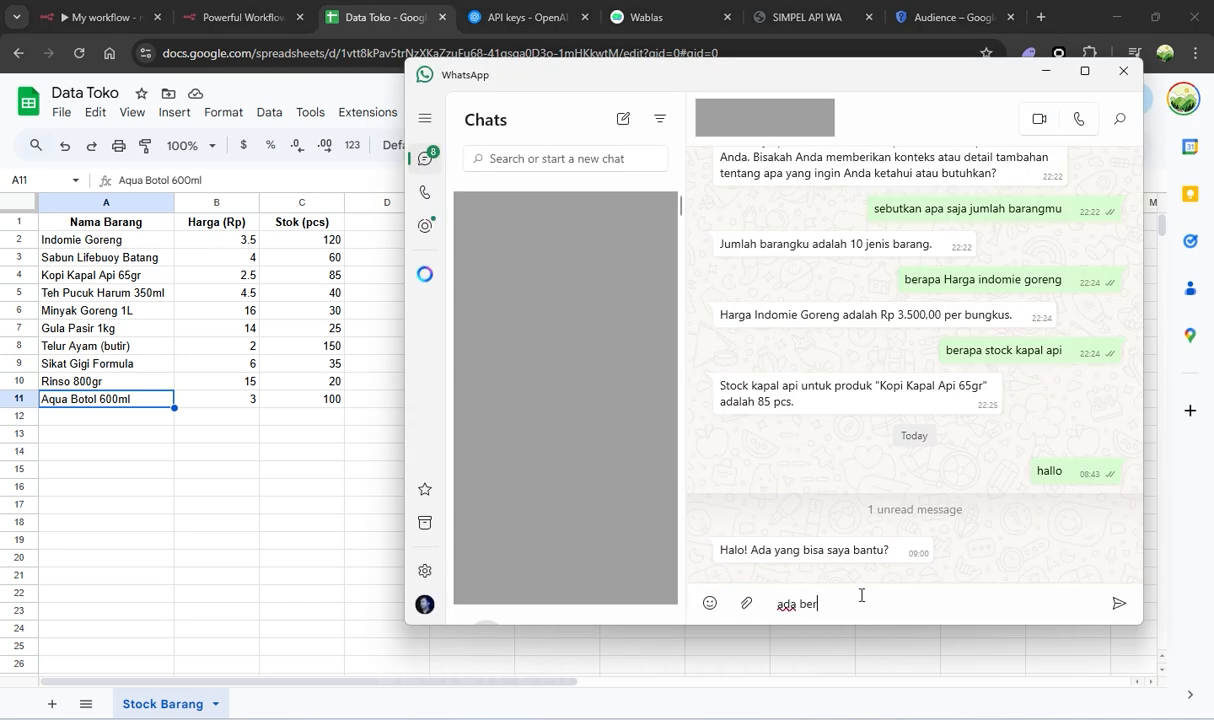
text(aapa jumlah barang )
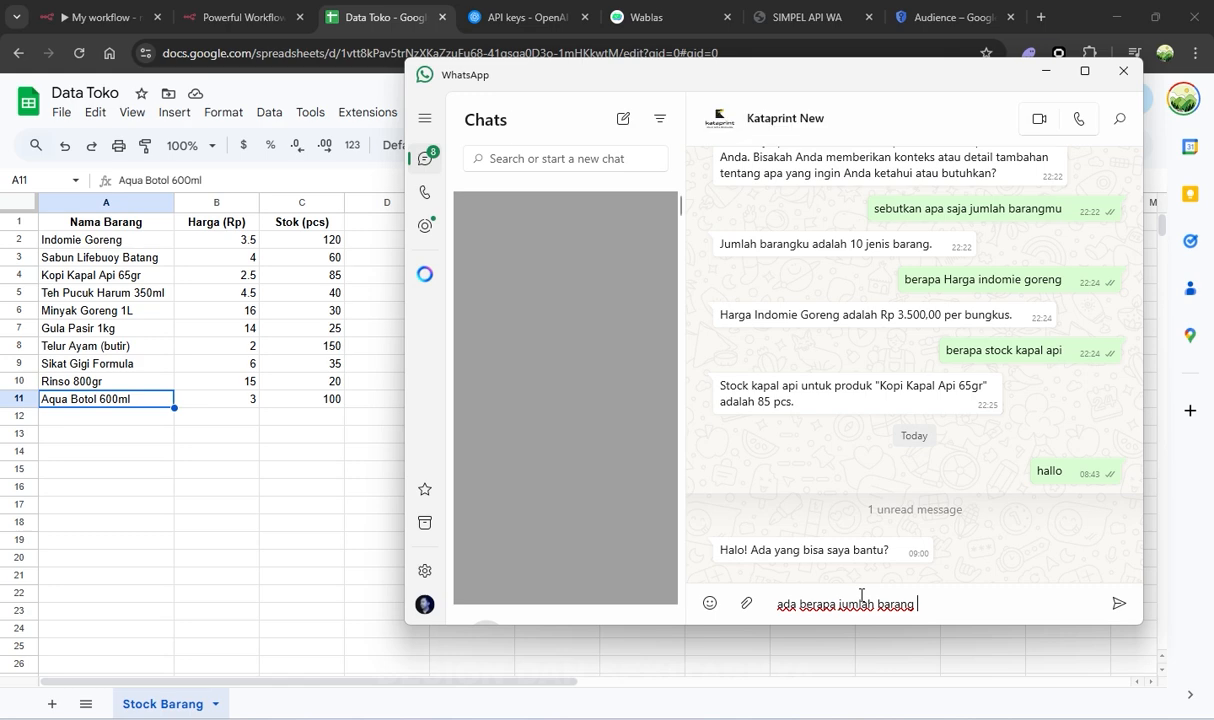
text(toko kita)
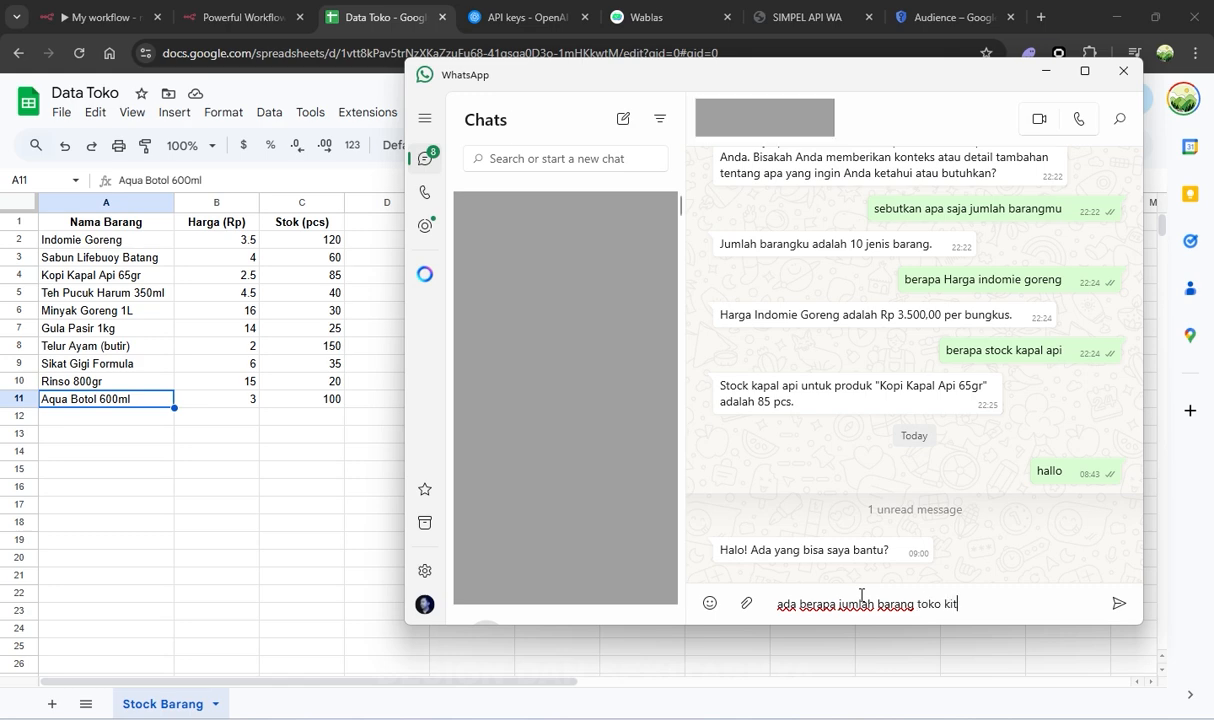
key(Return)
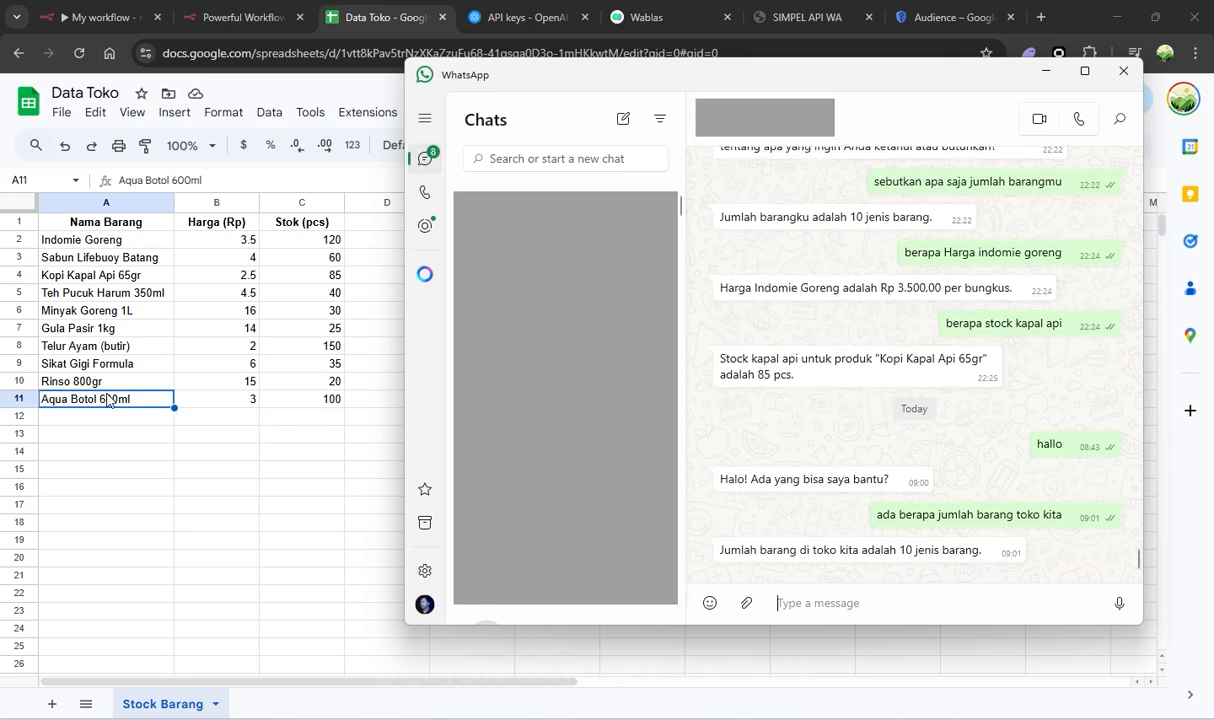
Check the item names listed in the Data Toko sheet against the bot's count of 10
click(52, 240)
click(63, 256)
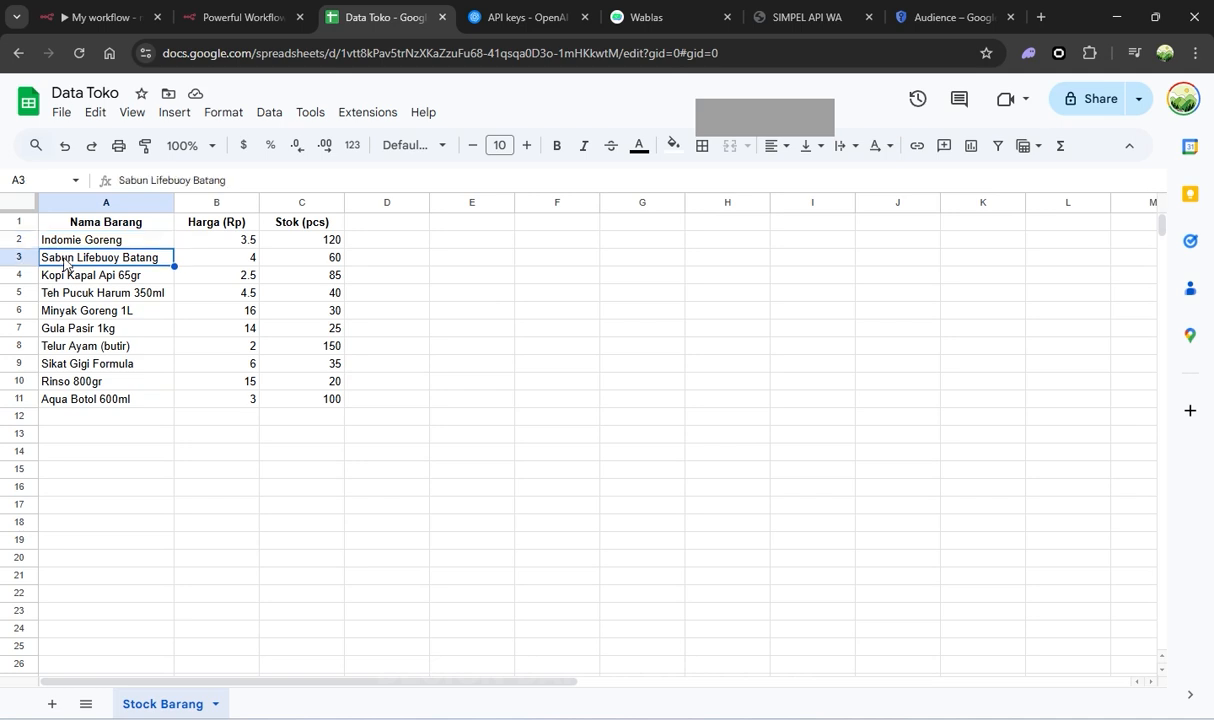
click(65, 277)
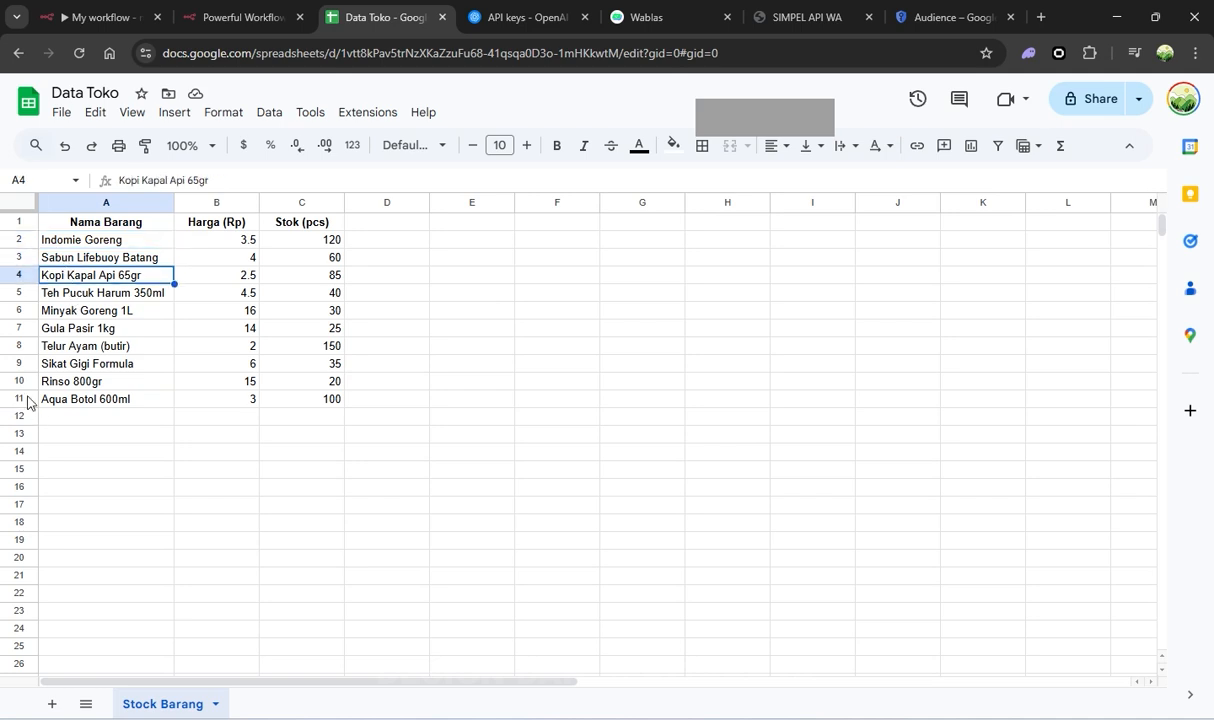
click(66, 411)
drag(76, 401, 118, 262)
click(487, 521)
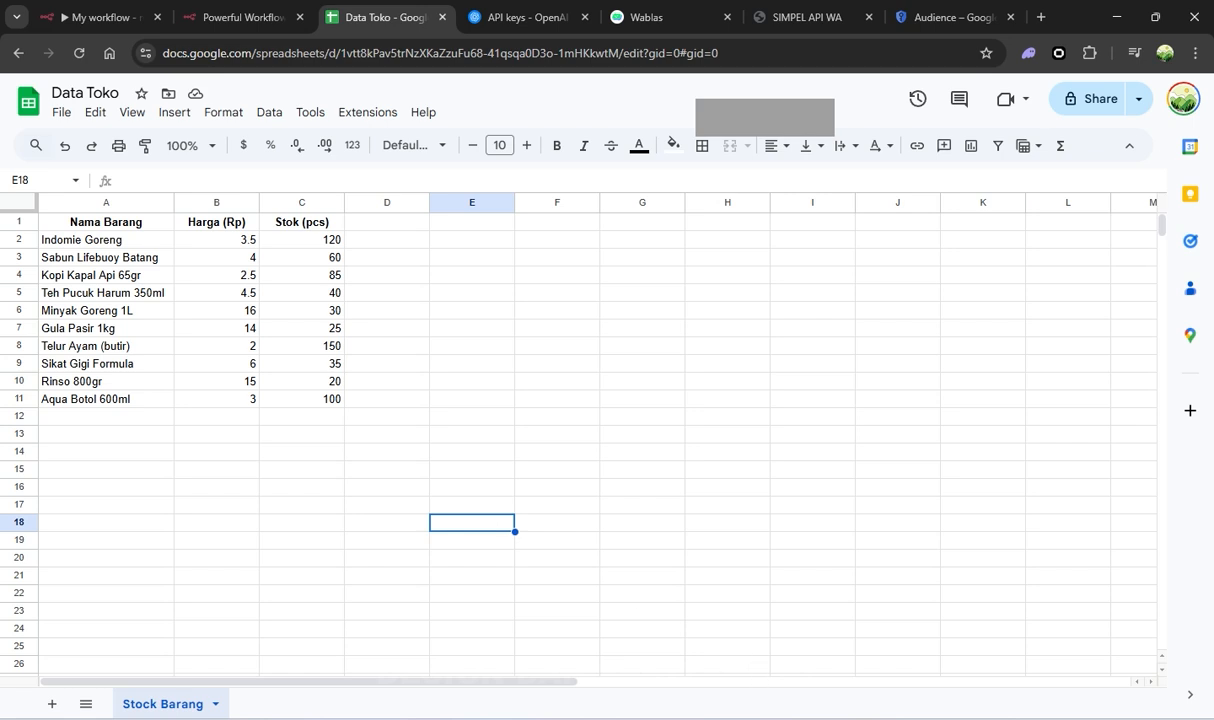
Ask 'berapa sisa stock telur' and match the 150 reply to the Telur Ayam row
click(856, 718)
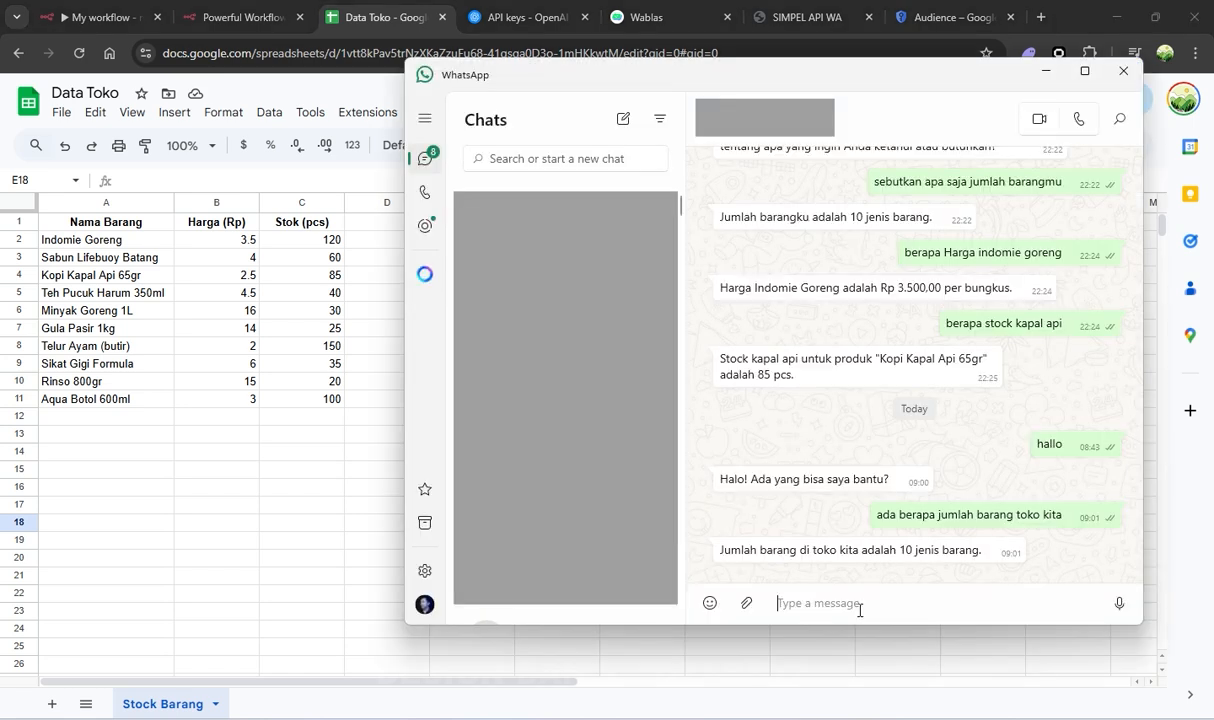
text(berapa stio)
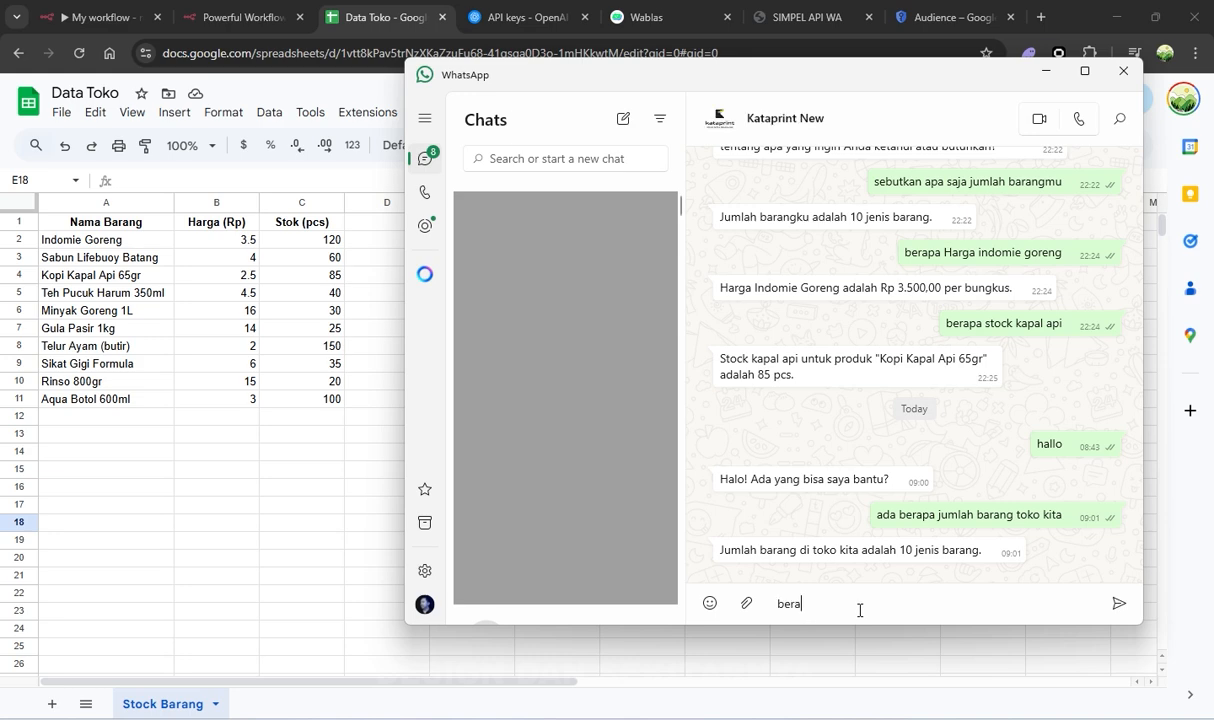
key(BackSpace)
key(BackSpace)
text(isa stock telur)
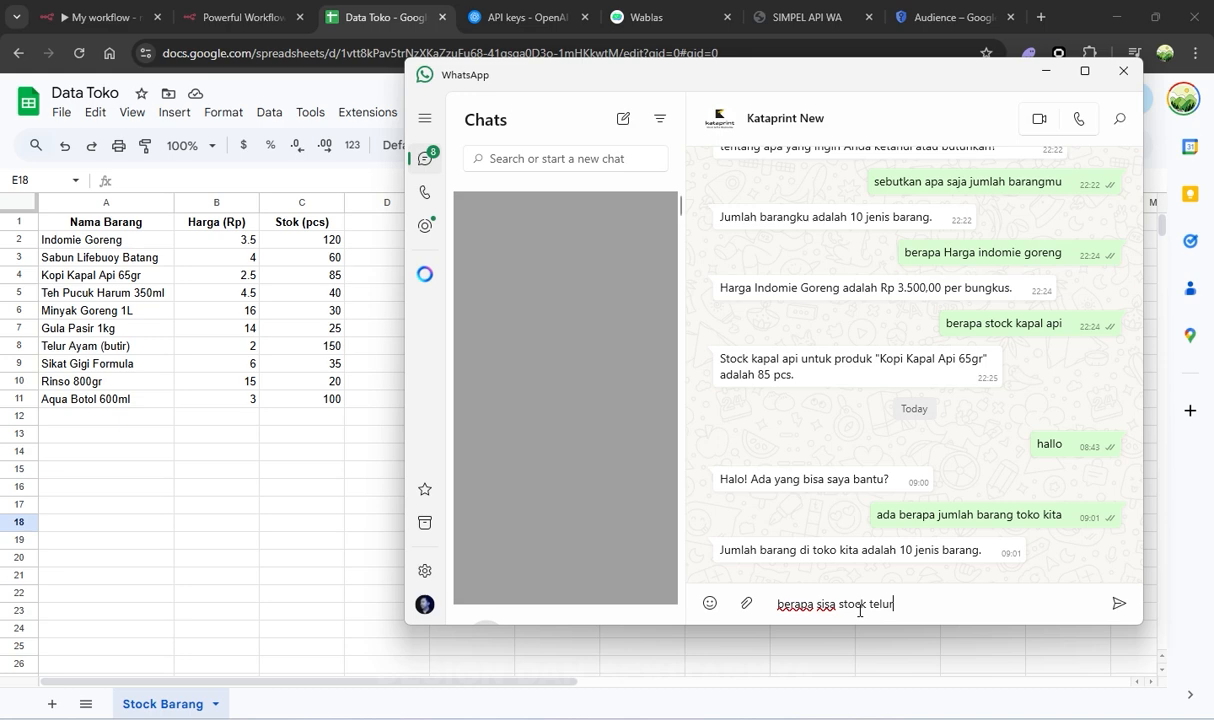
key(Return)
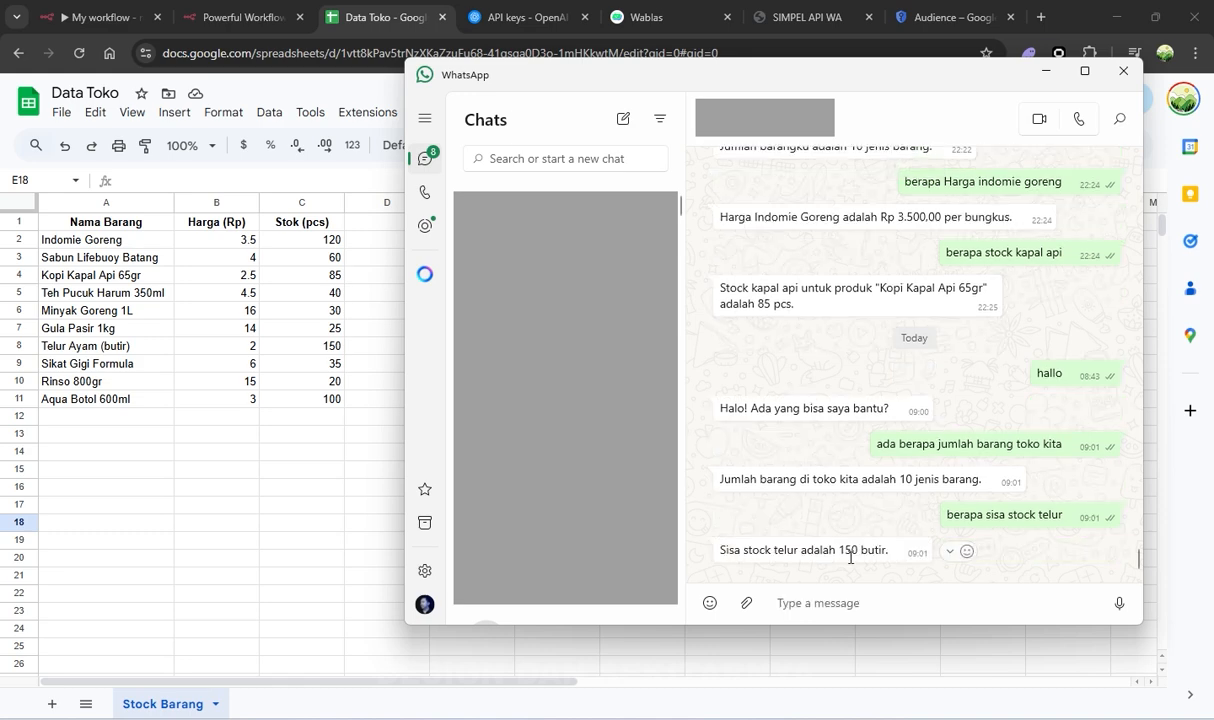
drag(147, 348, 328, 352)
Ask the bot 'berapa Harga minya goreng' and mark the Rp16 in its reply
mouse_move(775, 712)
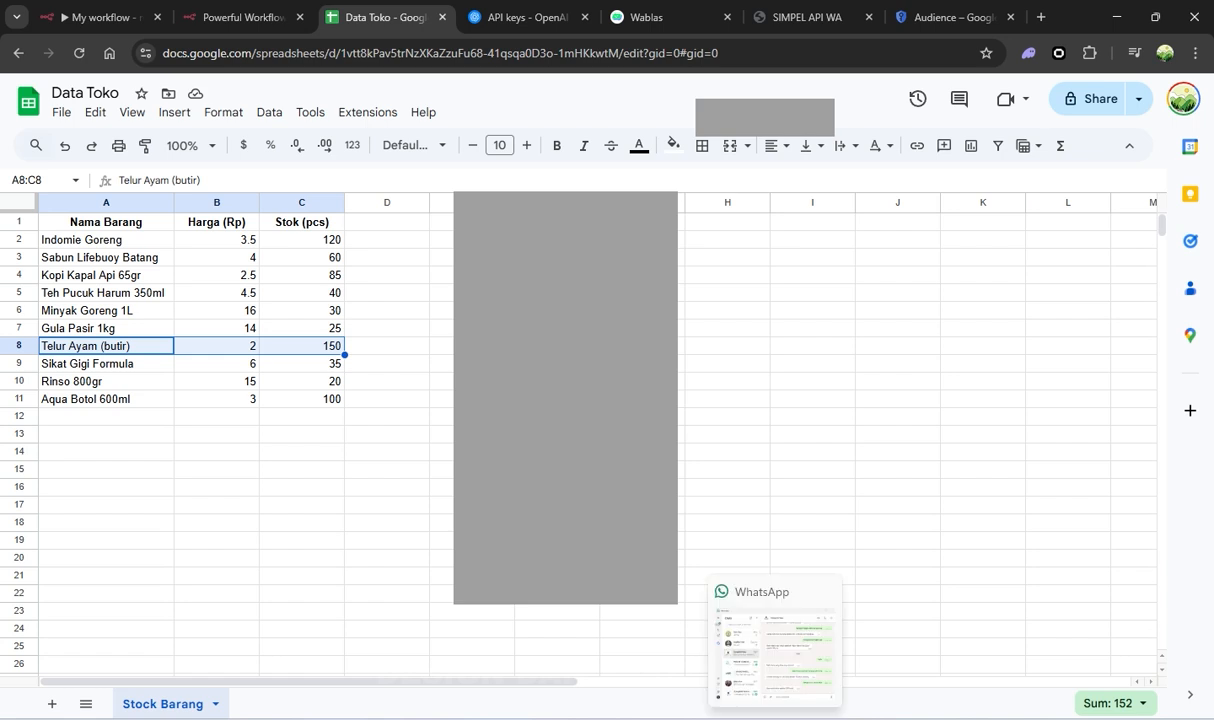
click(775, 645)
text(ber)
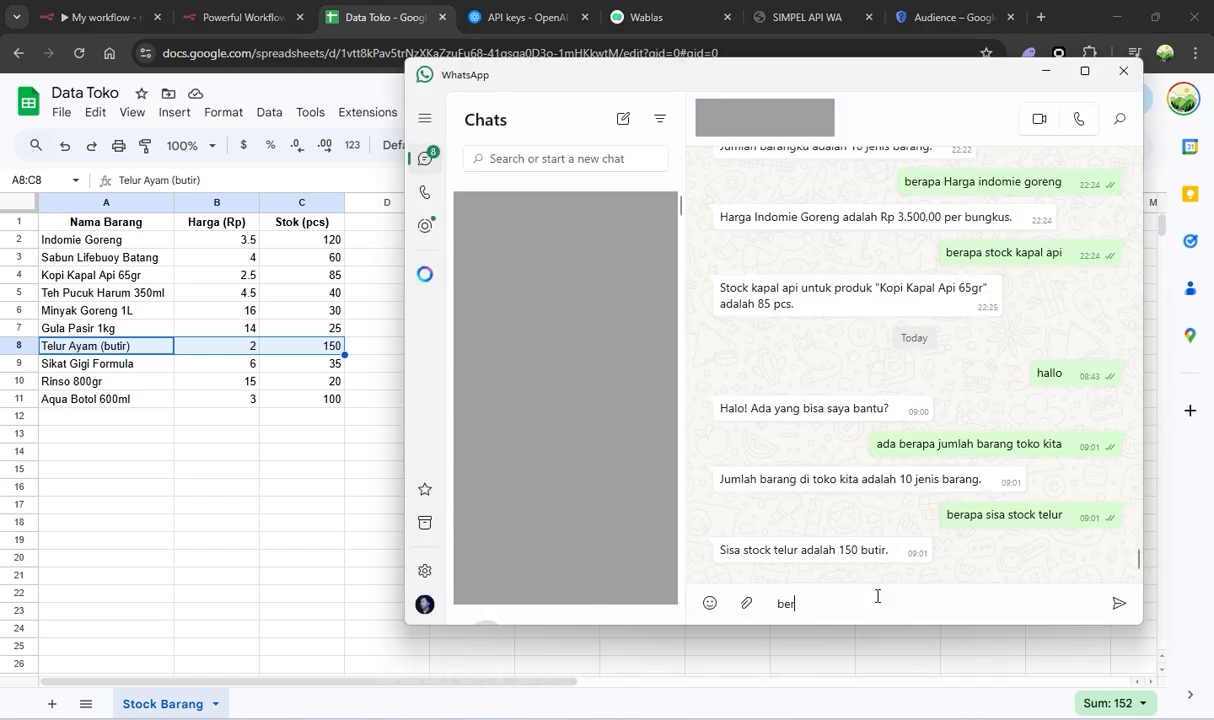
text(apa Harga minya goreng)
key(Return)
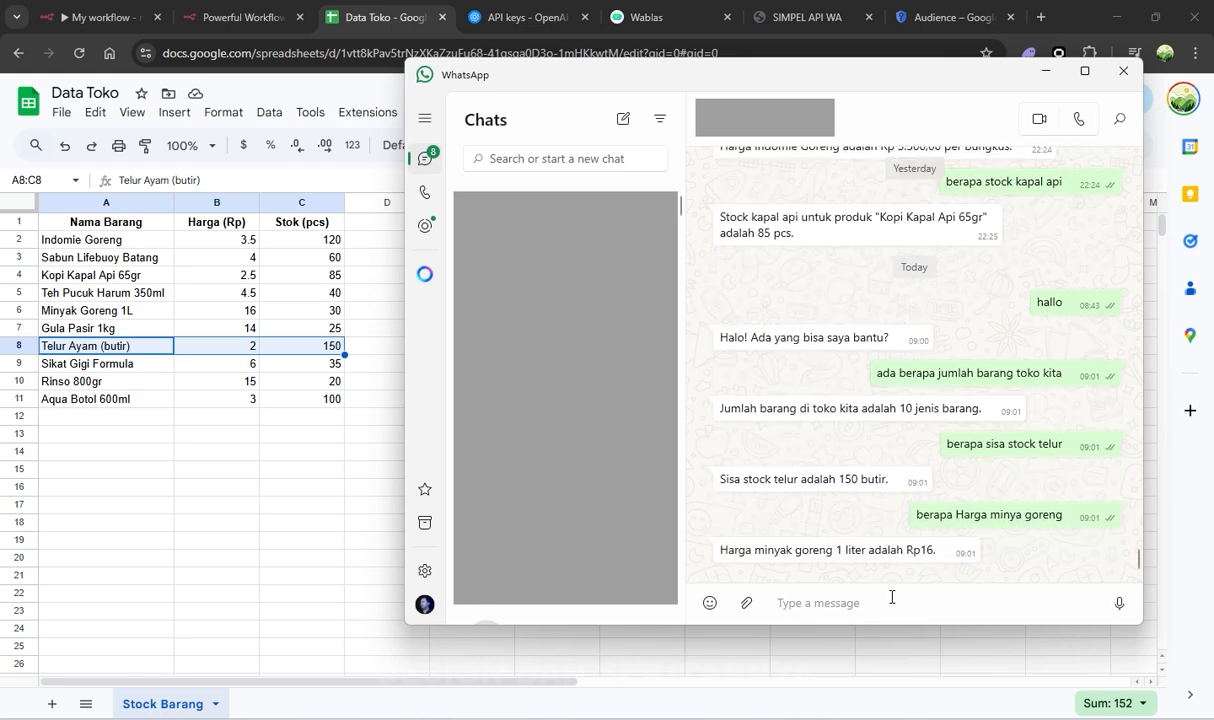
drag(845, 550, 929, 543)
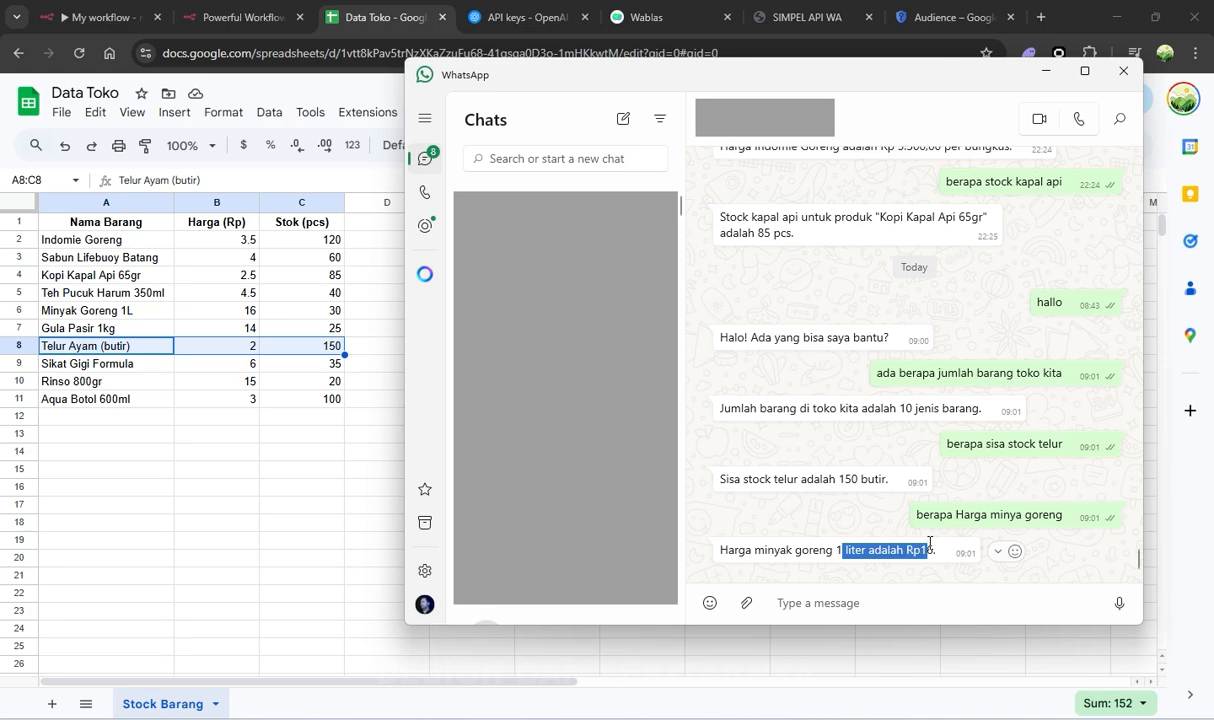
Confirm the price 16 in Data Toko's Minyak Goreng 1L row A6:C6
click(228, 330)
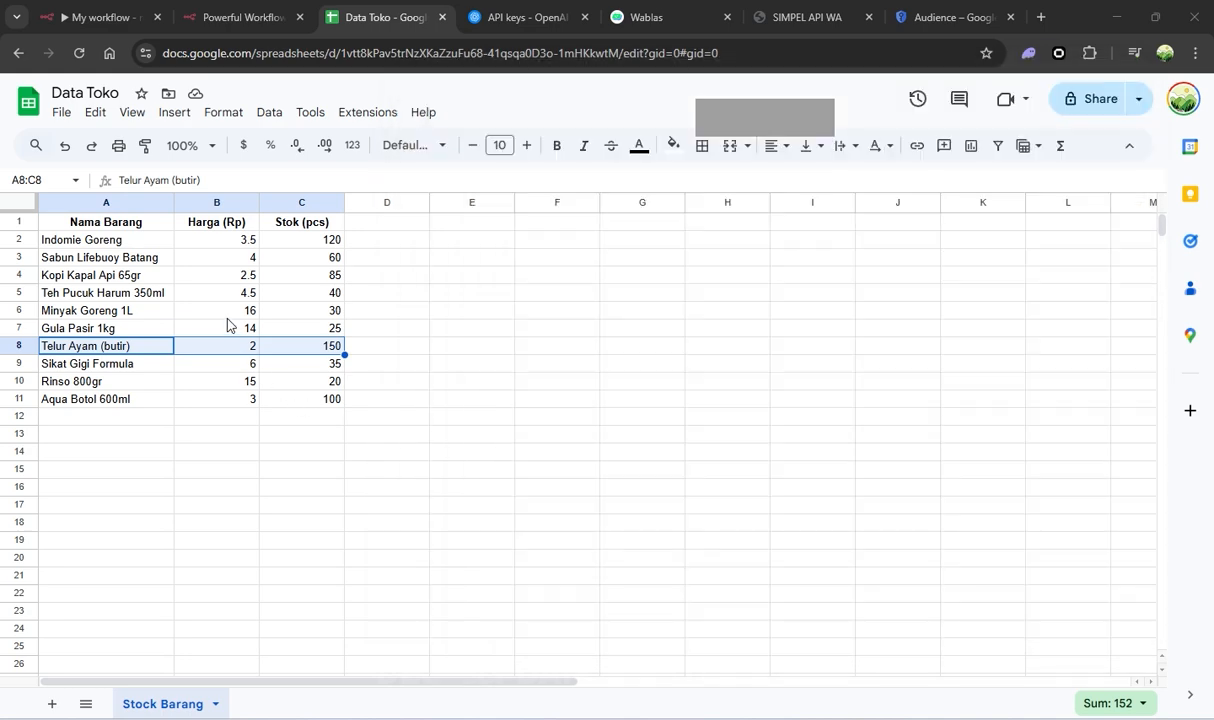
click(195, 308)
drag(152, 312, 304, 314)
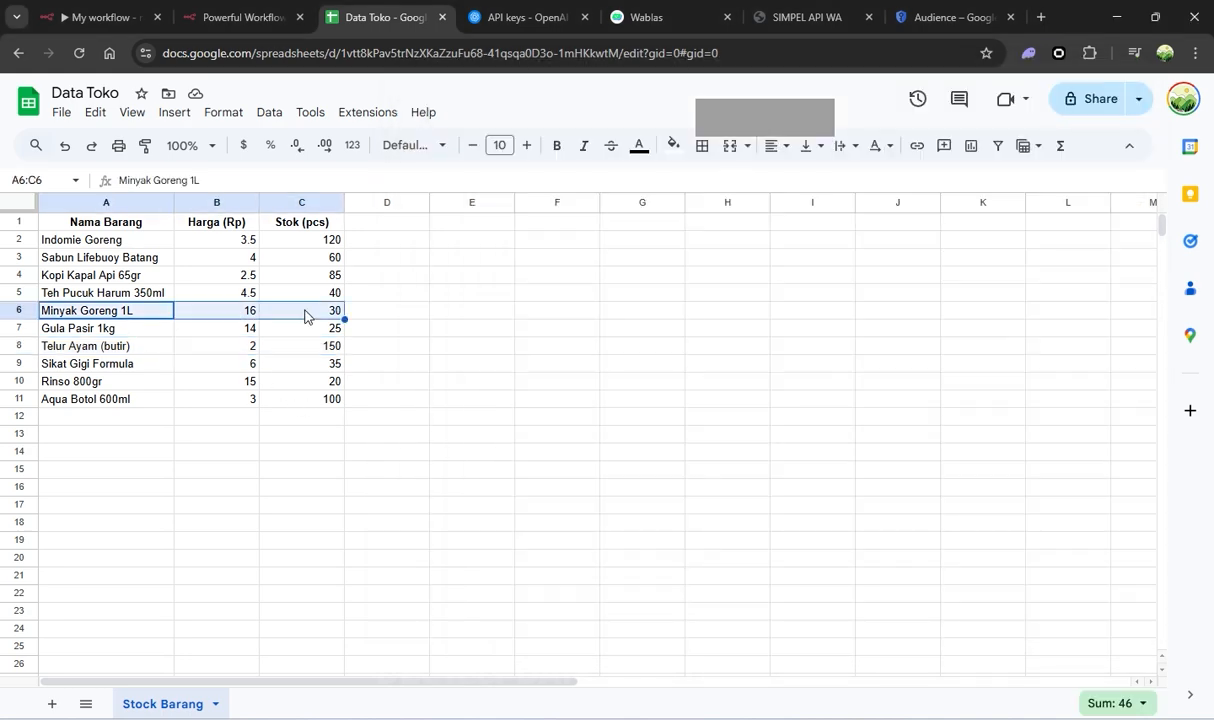
click(195, 312)
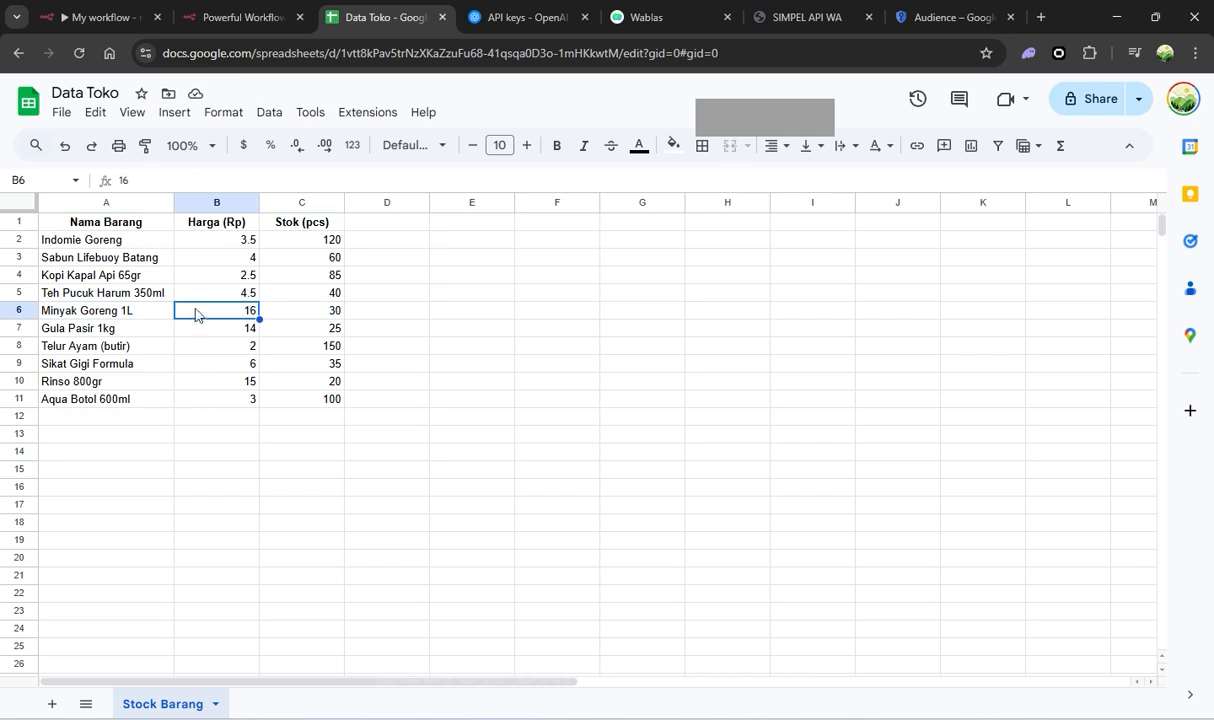
key(alt+Tab)
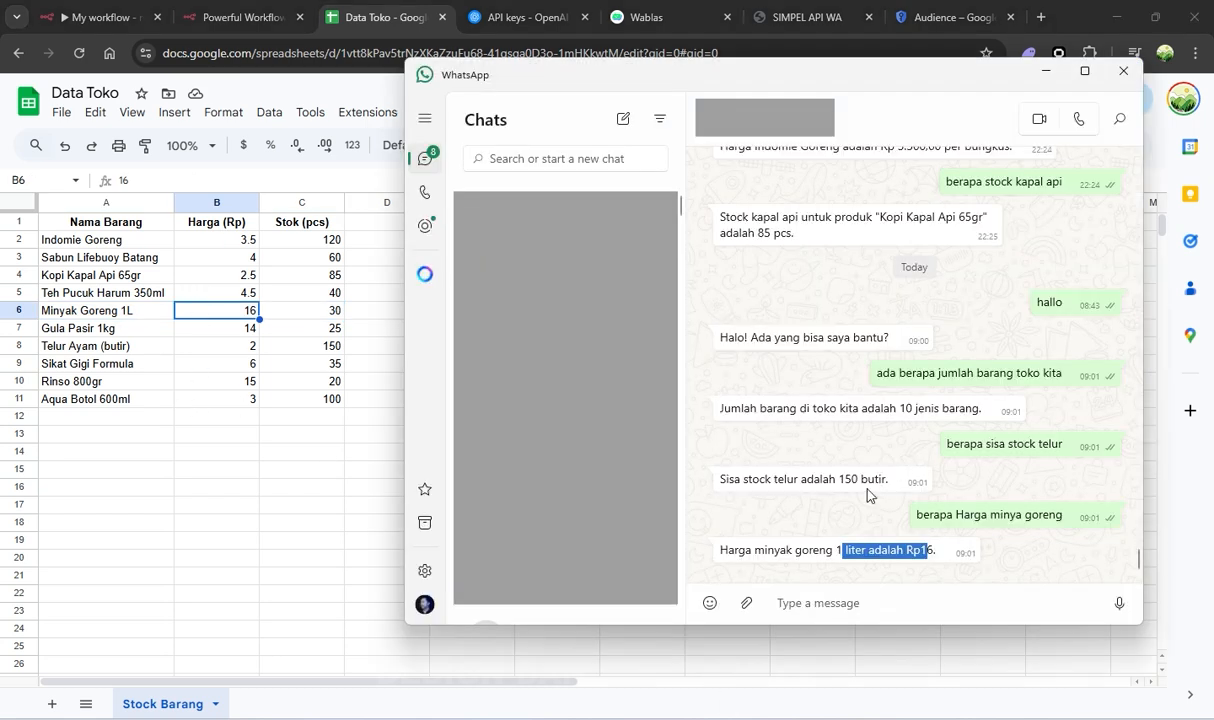
click(850, 600)
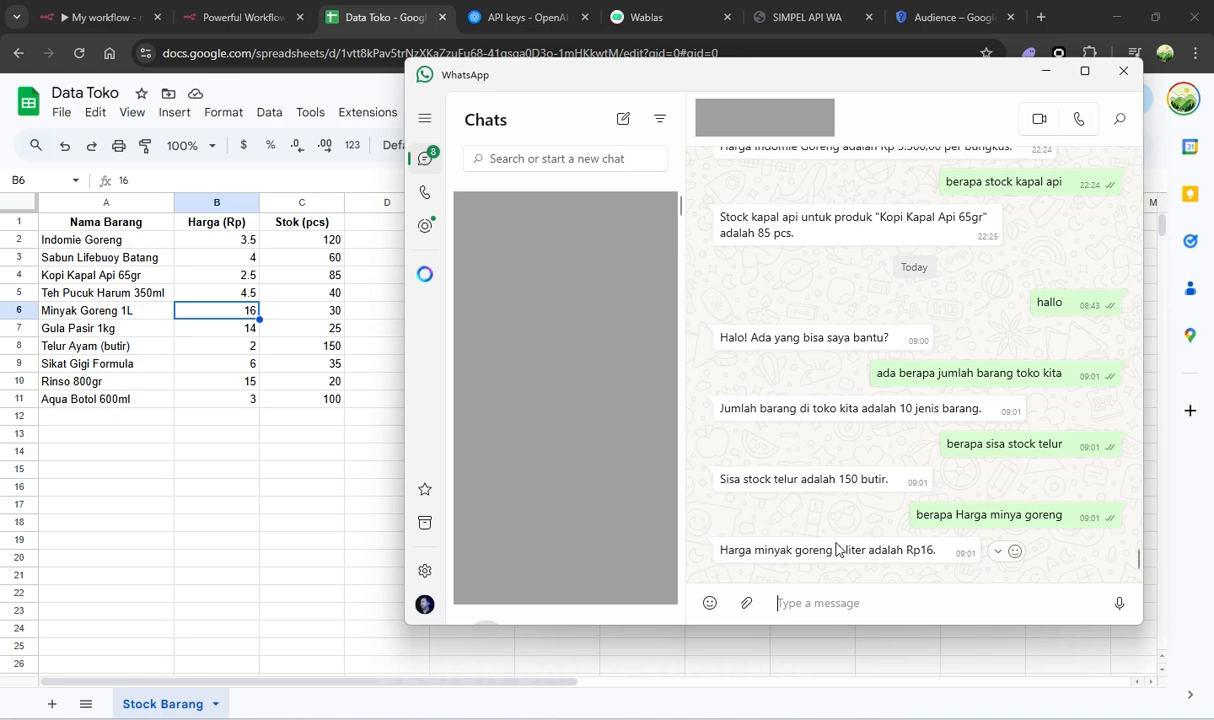
Glance over WhatsApp and the Data Toko sheet, then return to the n8n canvas at the Webhook node
click(858, 669)
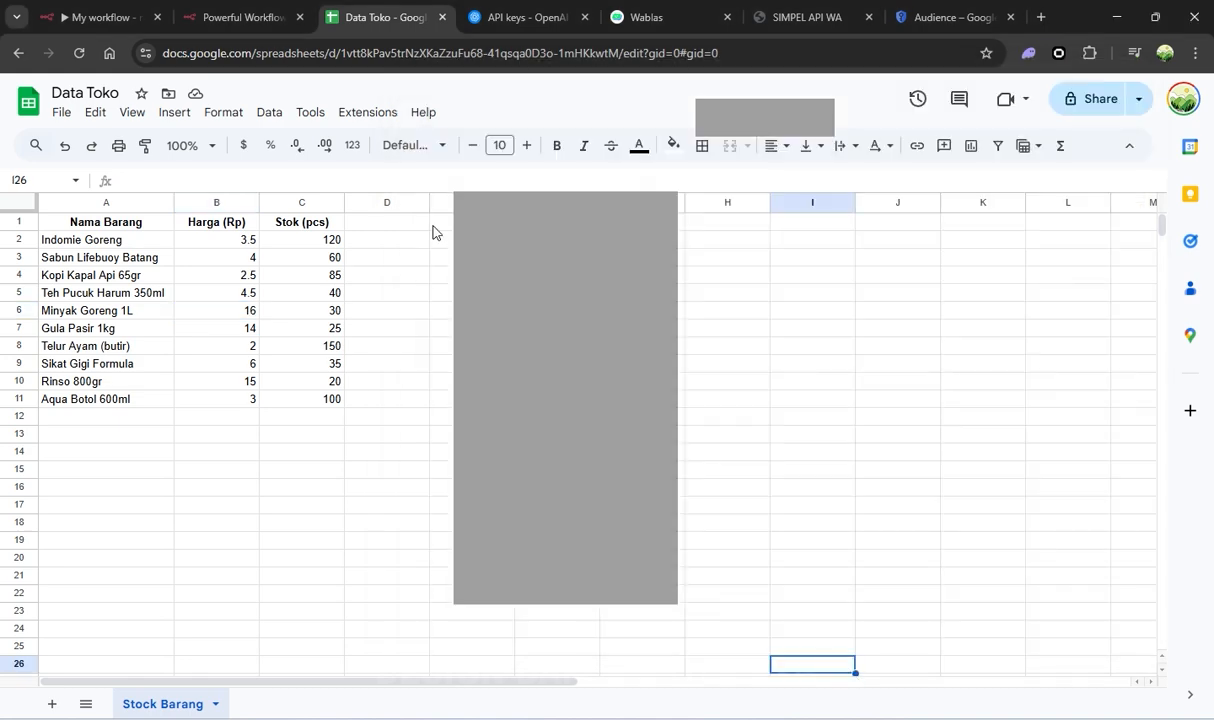
click(95, 17)
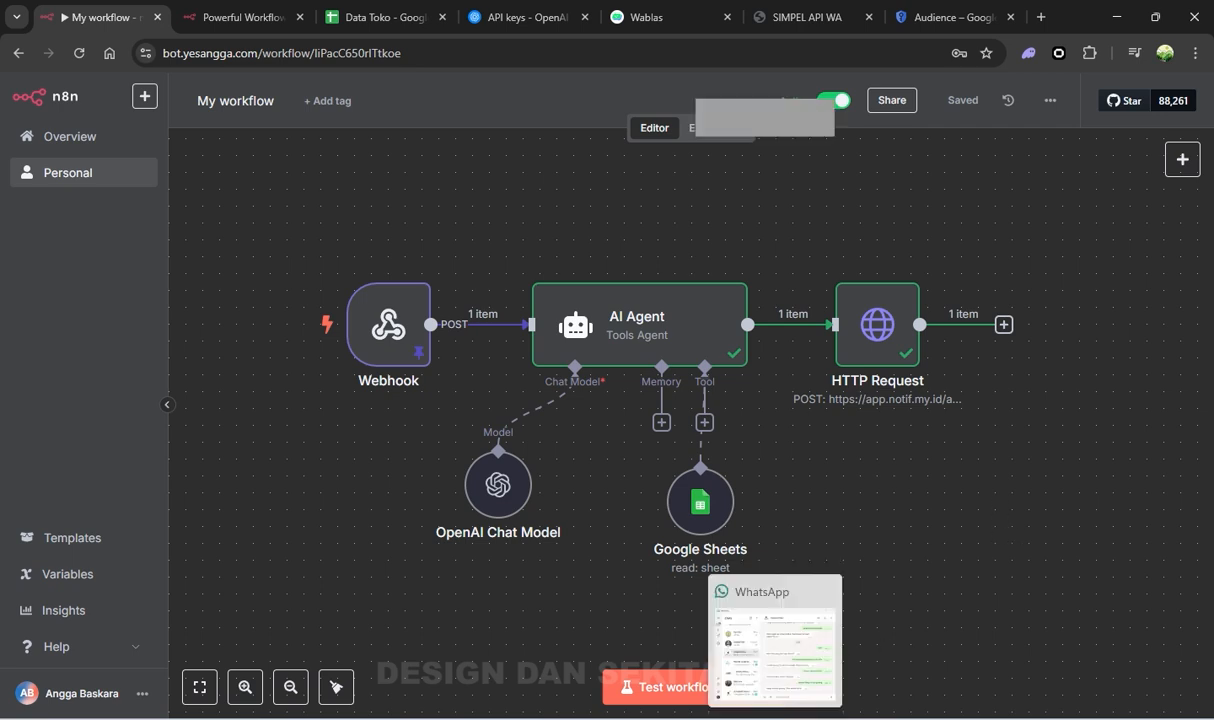
click(775, 717)
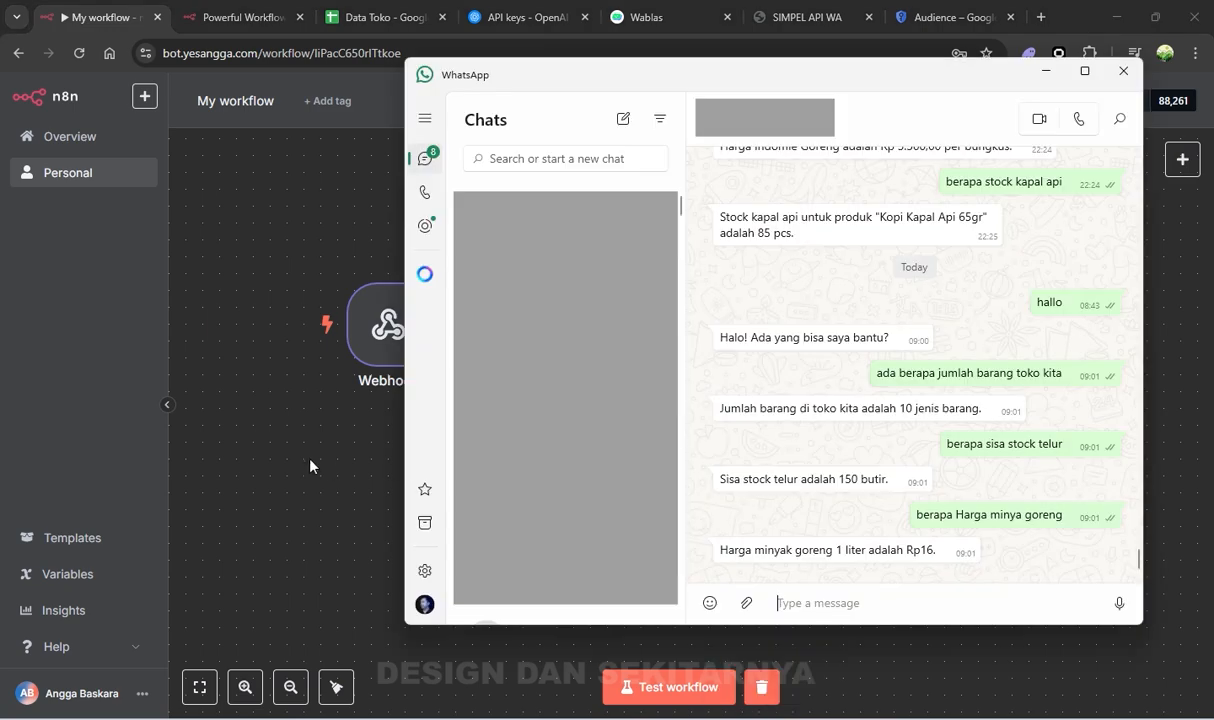
click(309, 459)
click(360, 9)
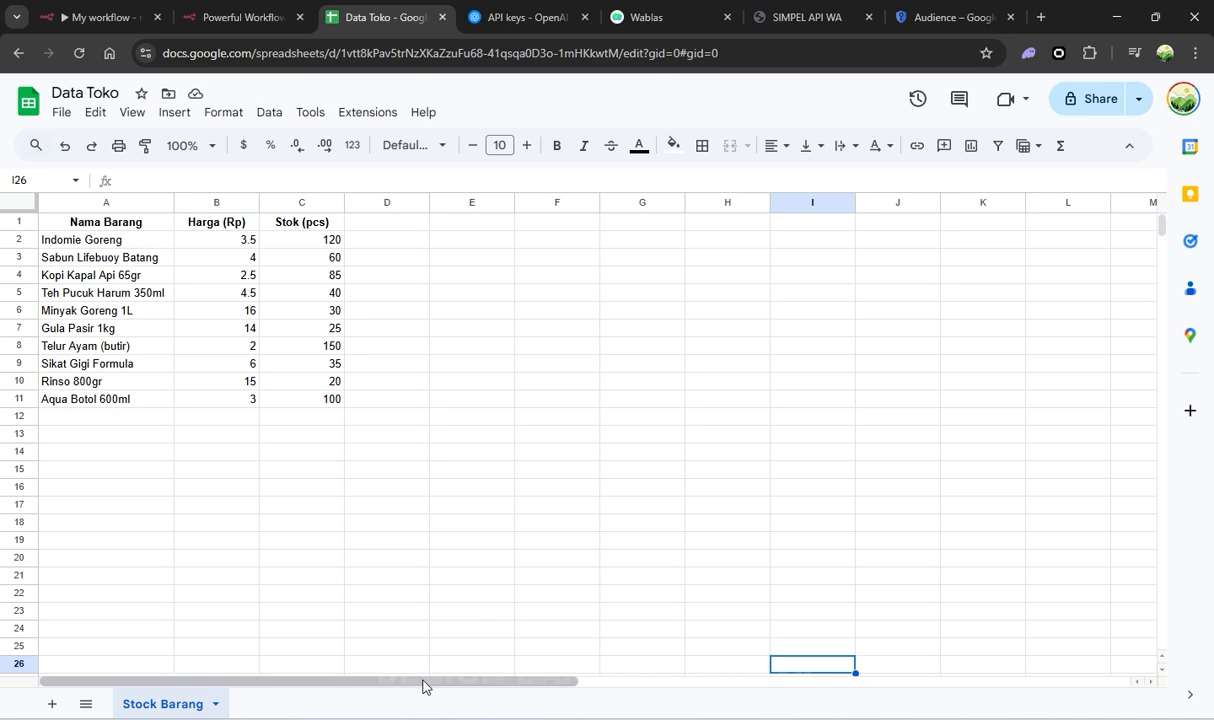
drag(423, 684, 368, 658)
click(343, 528)
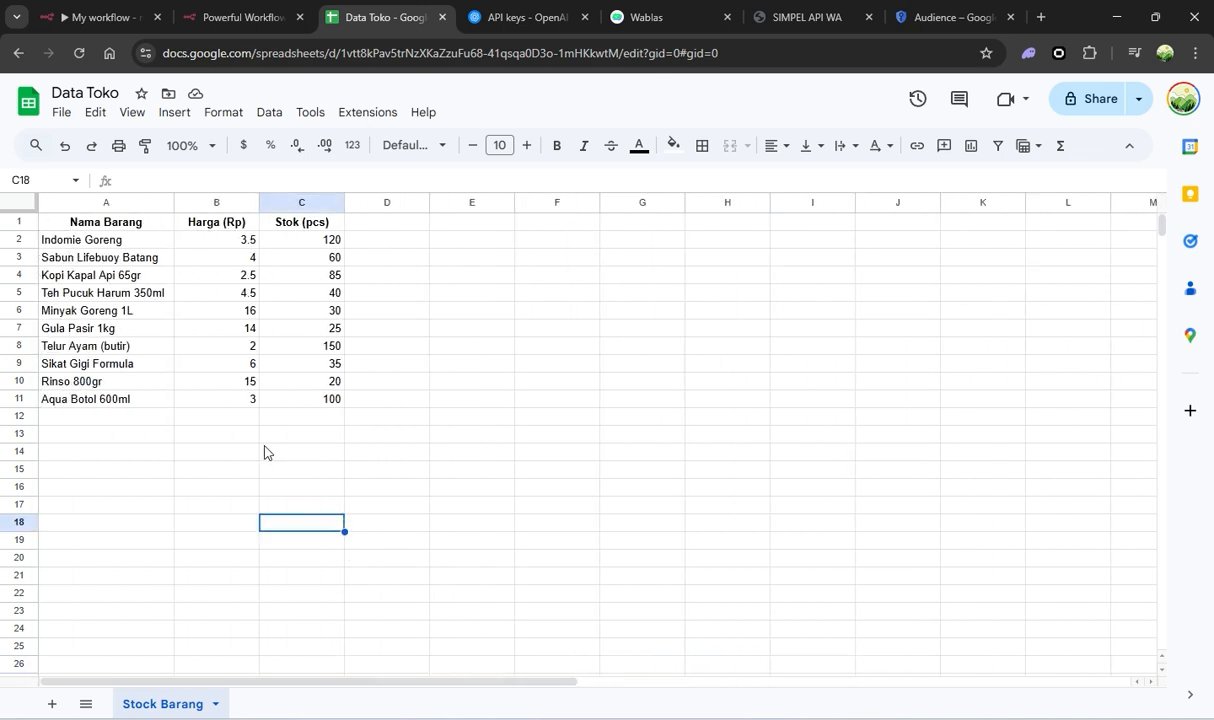
click(90, 20)
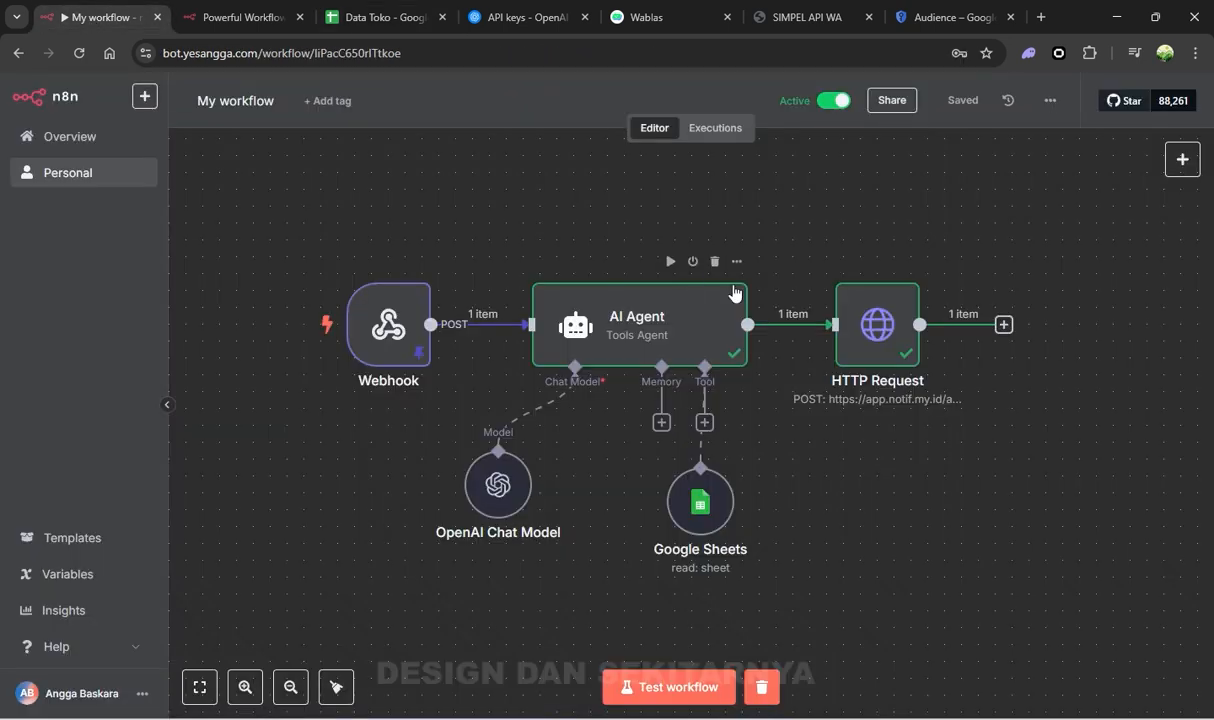
click(822, 718)
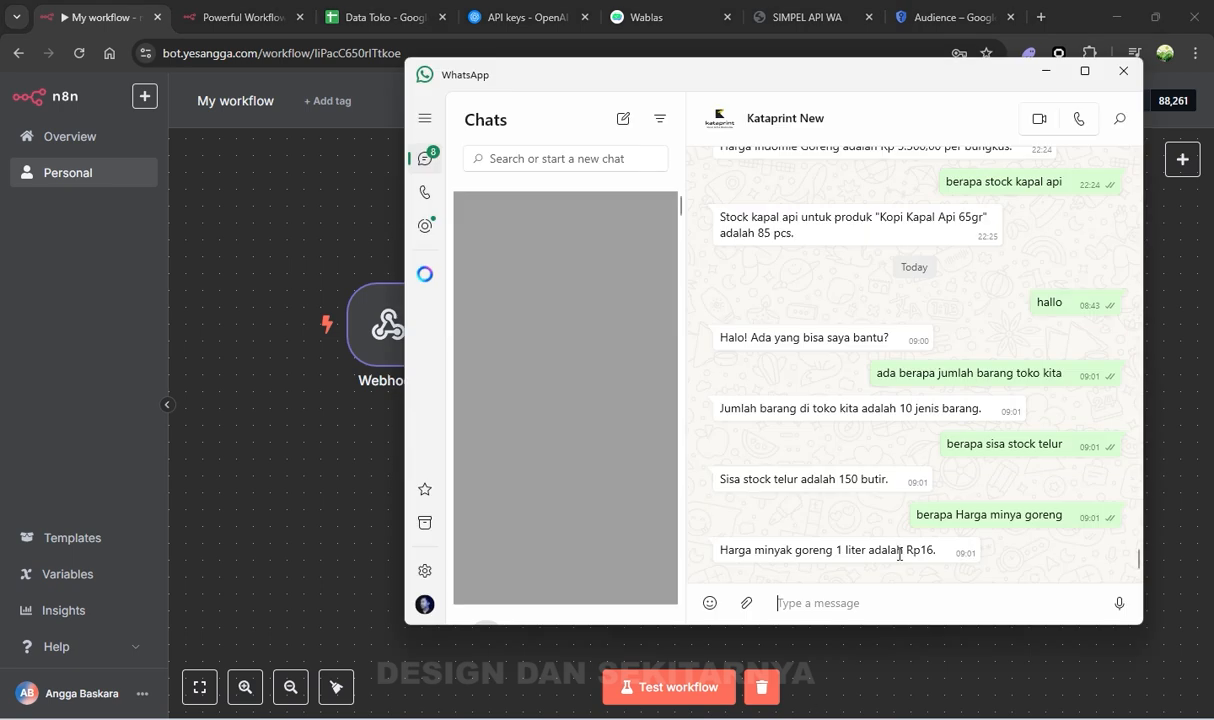
click(937, 659)
mouse_move(386, 308)
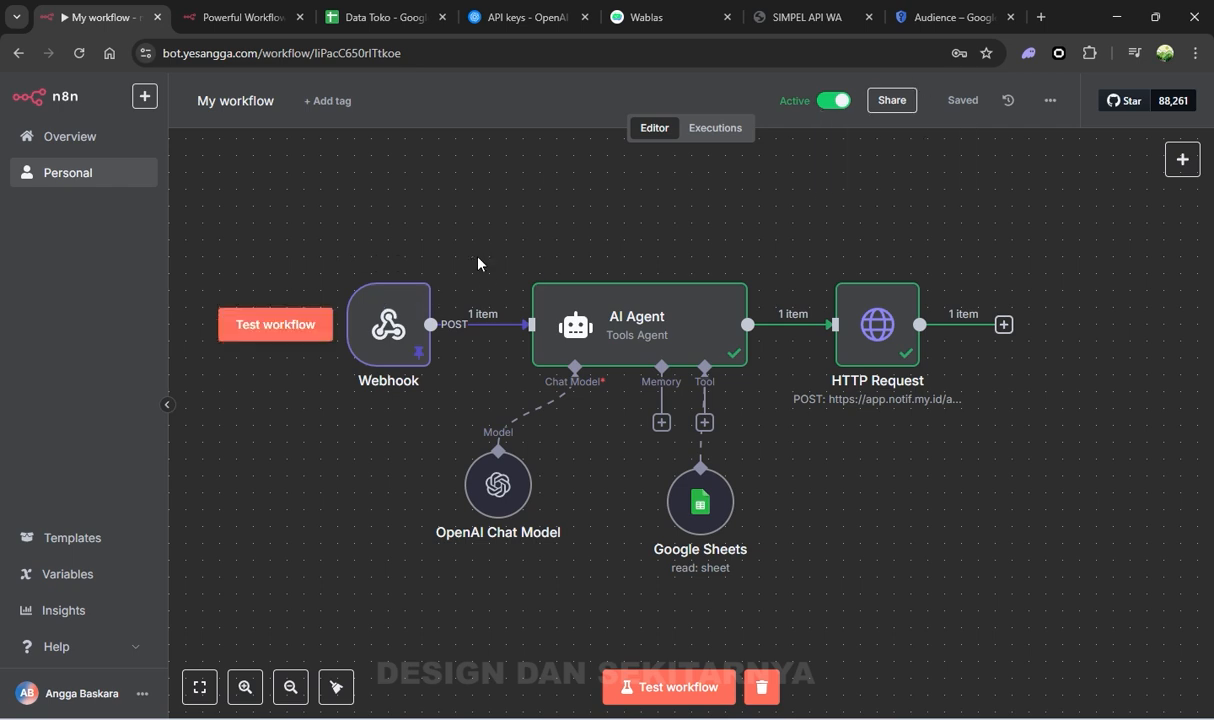
Unpin the Webhook node's test data and save the workflow
double_click(388, 326)
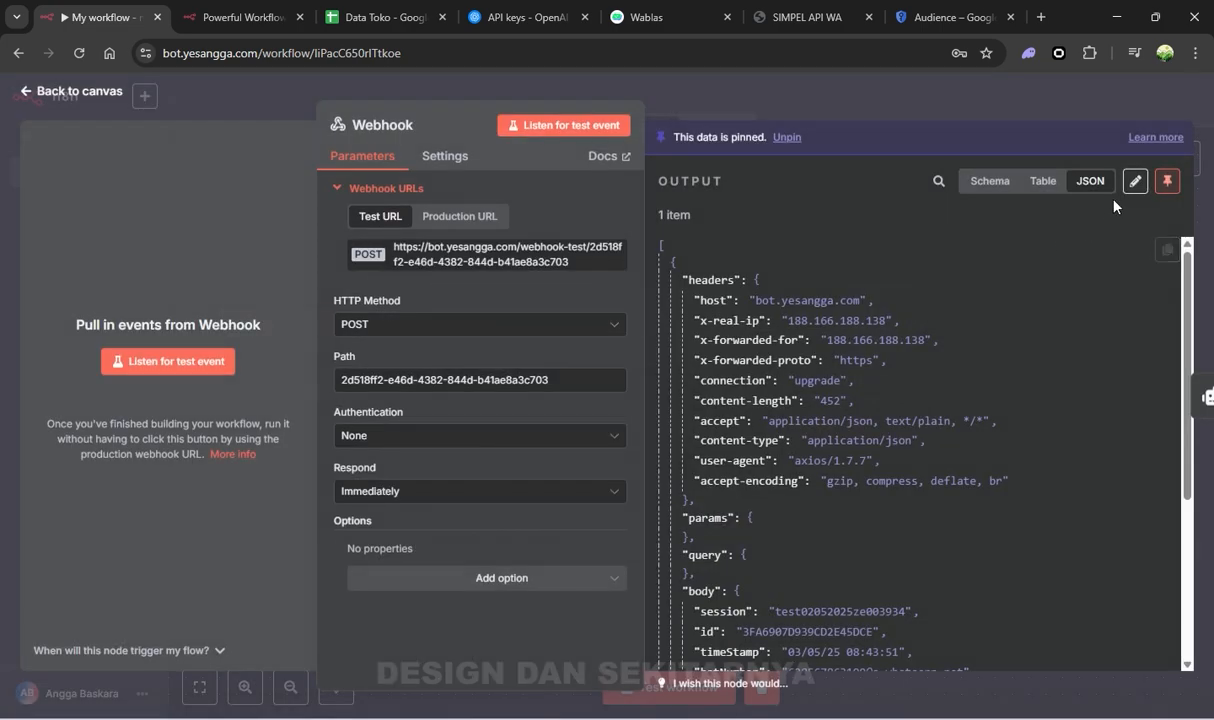
click(1167, 181)
click(918, 78)
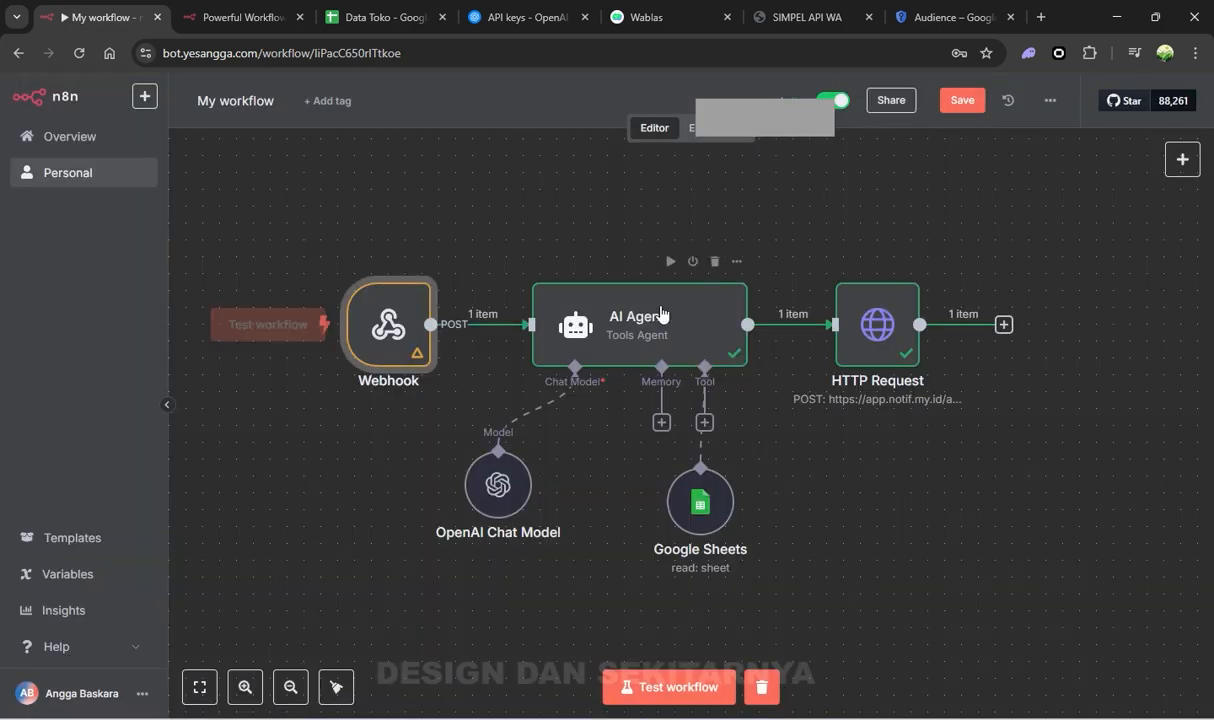
click(948, 100)
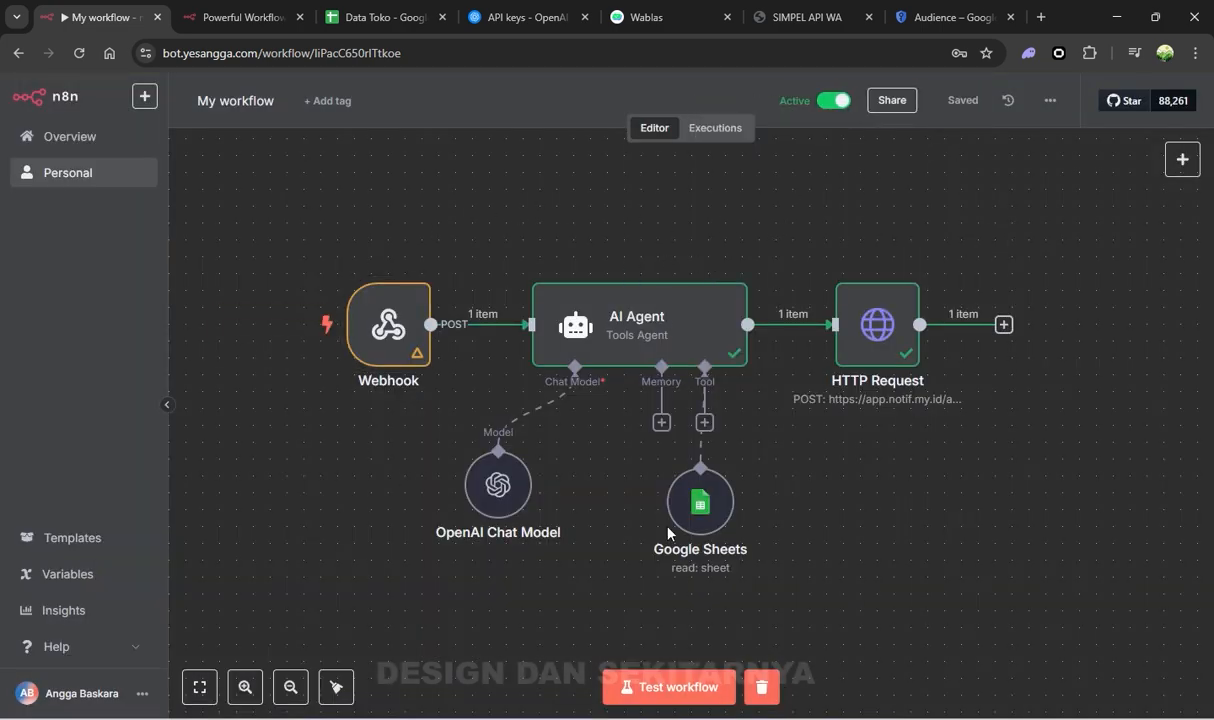
Pan around the canvas to review the Webhook, AI Agent and HTTP Request nodes
drag(705, 223, 765, 224)
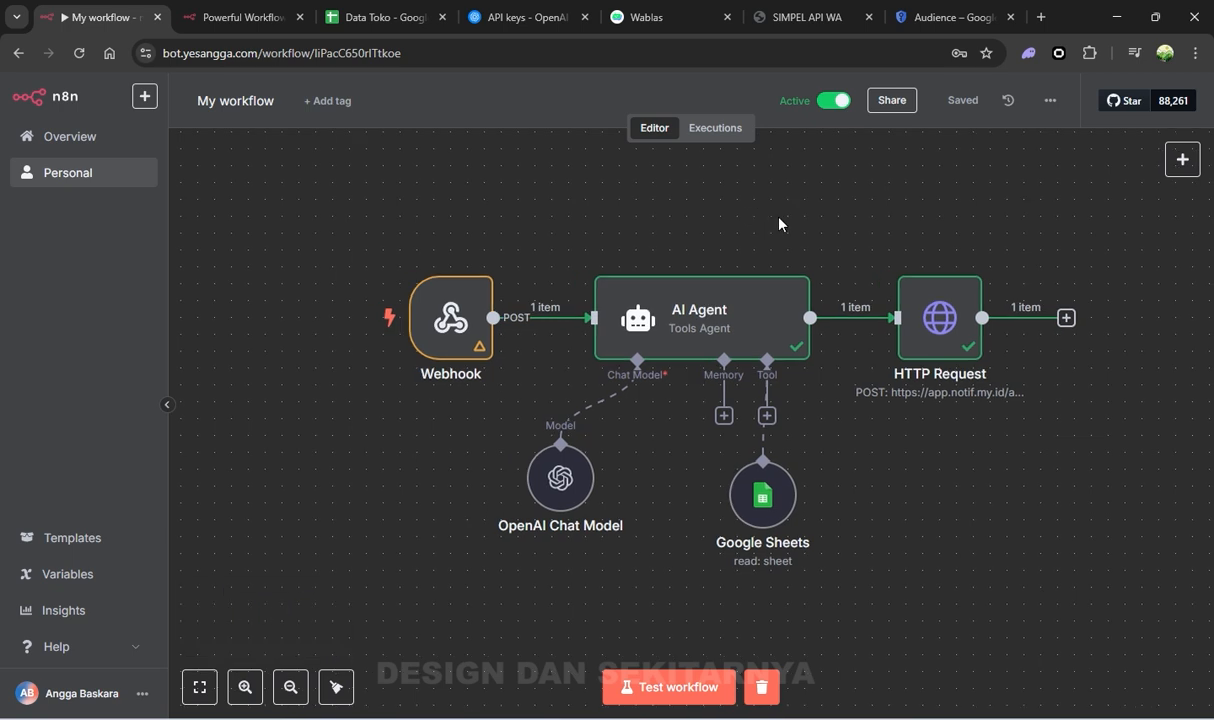
scroll(860, 395, up, 2)
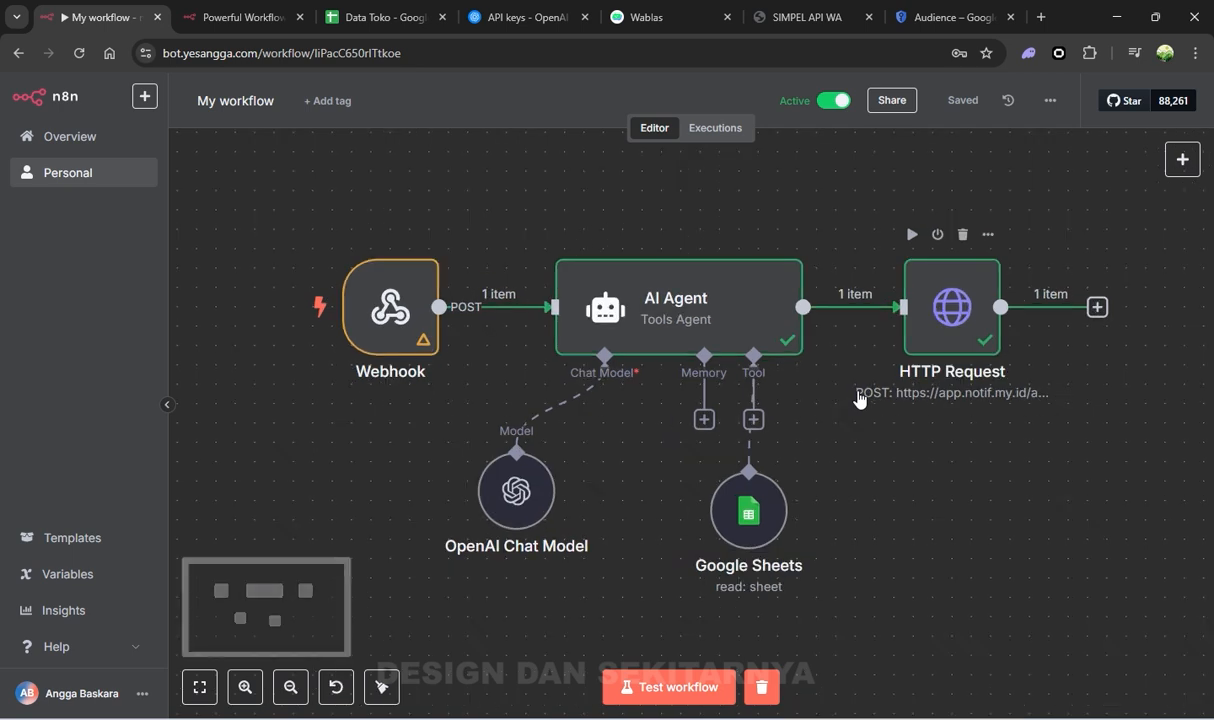
scroll(828, 389, down, 2)
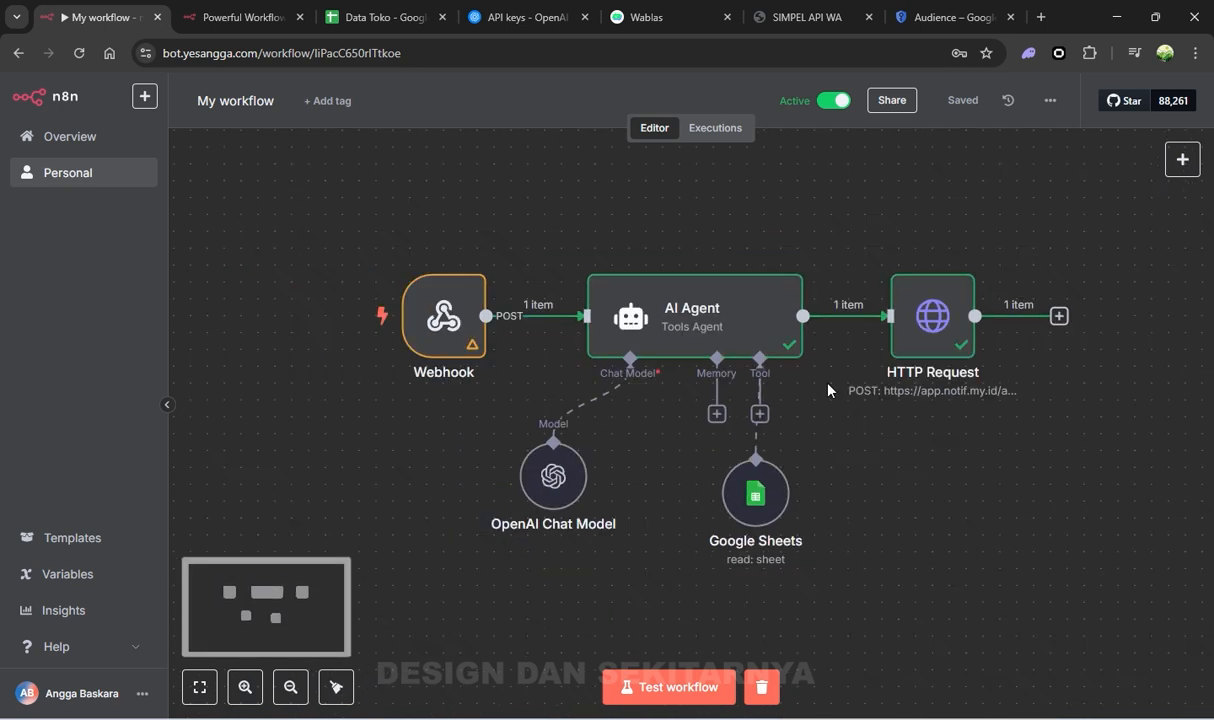
scroll(780, 382, right, 2)
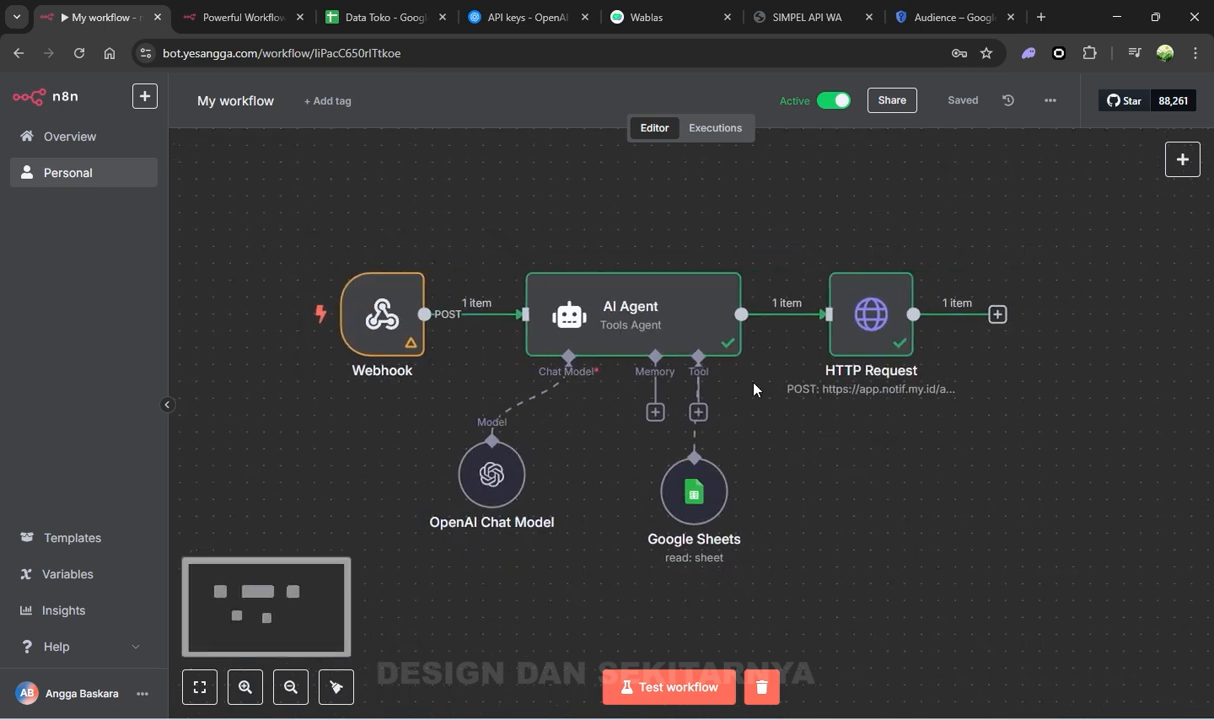
drag(496, 220, 510, 195)
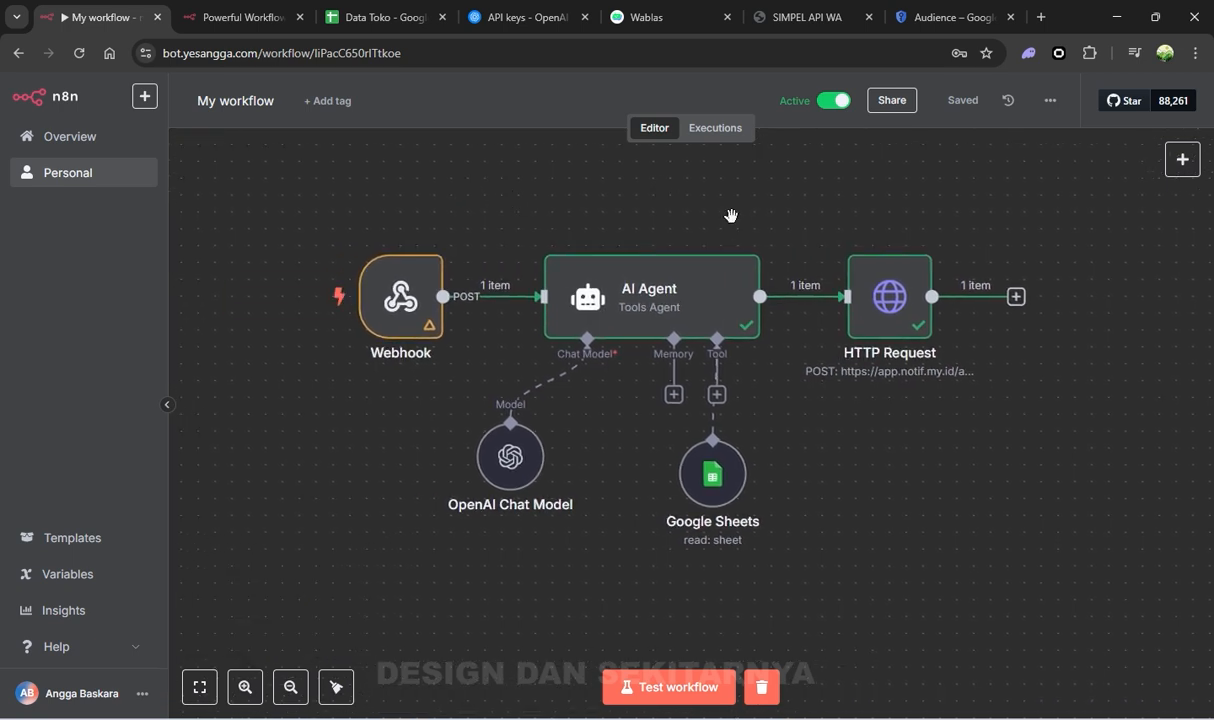
scroll(731, 215, up, 2)
drag(724, 206, 775, 198)
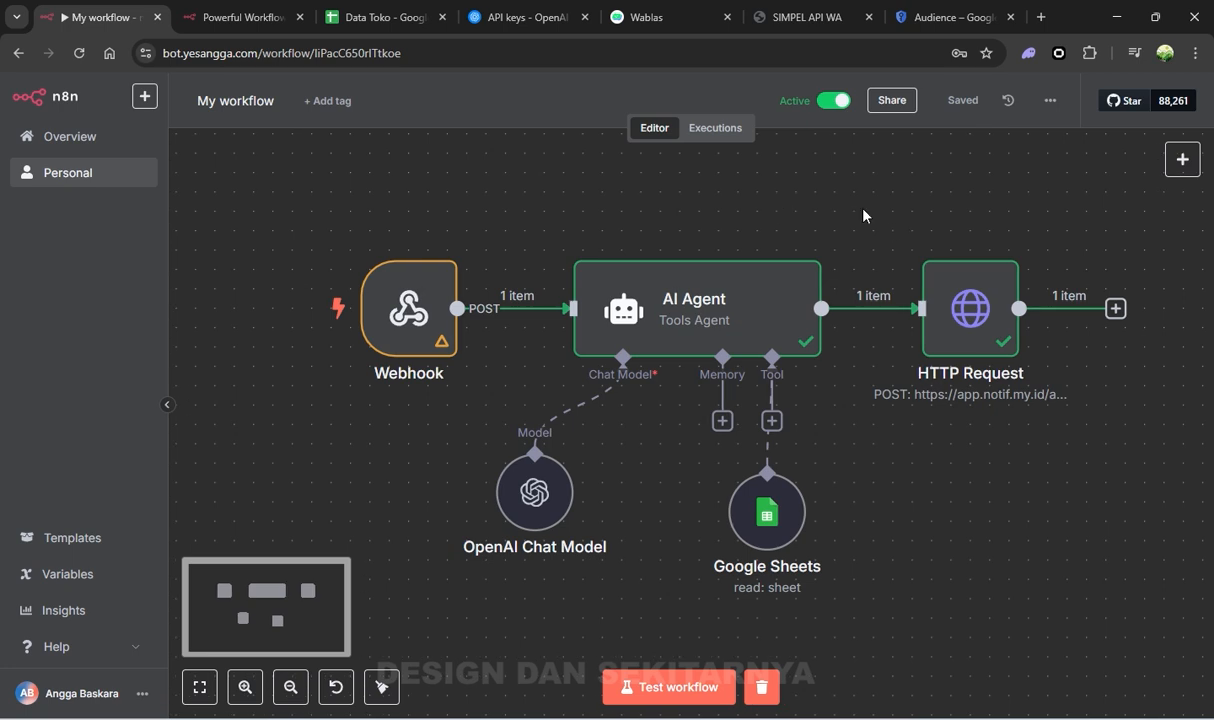
drag(547, 202, 521, 200)
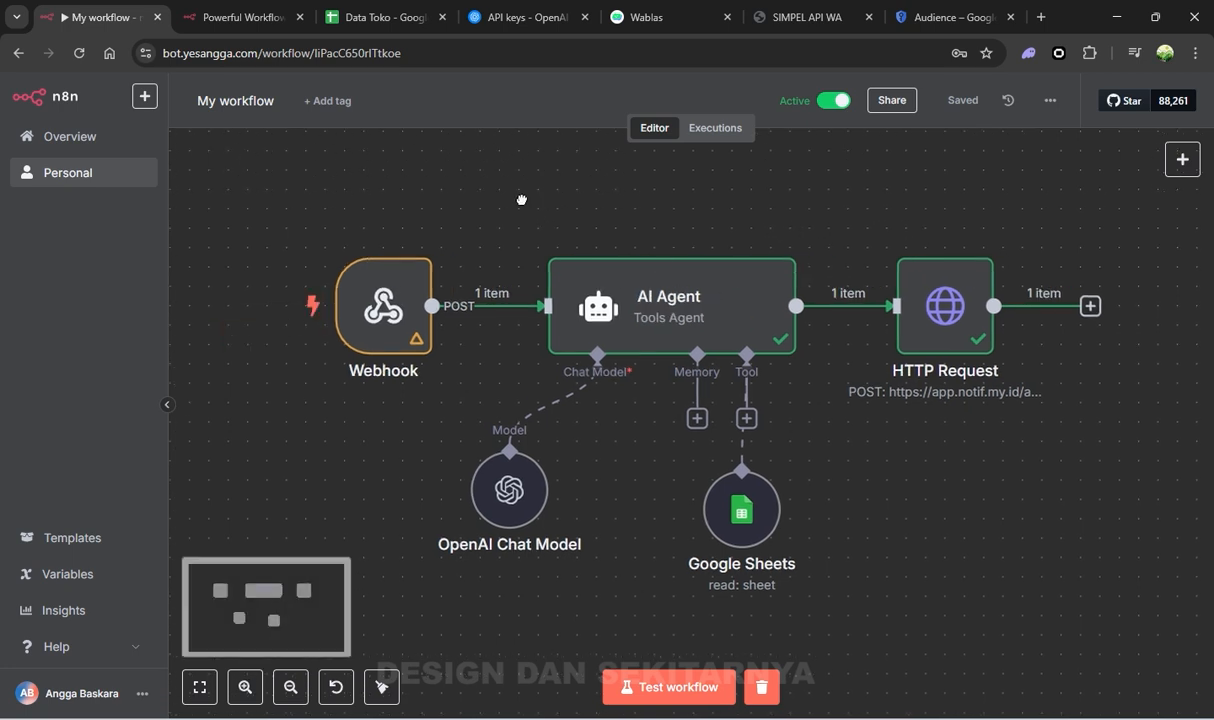